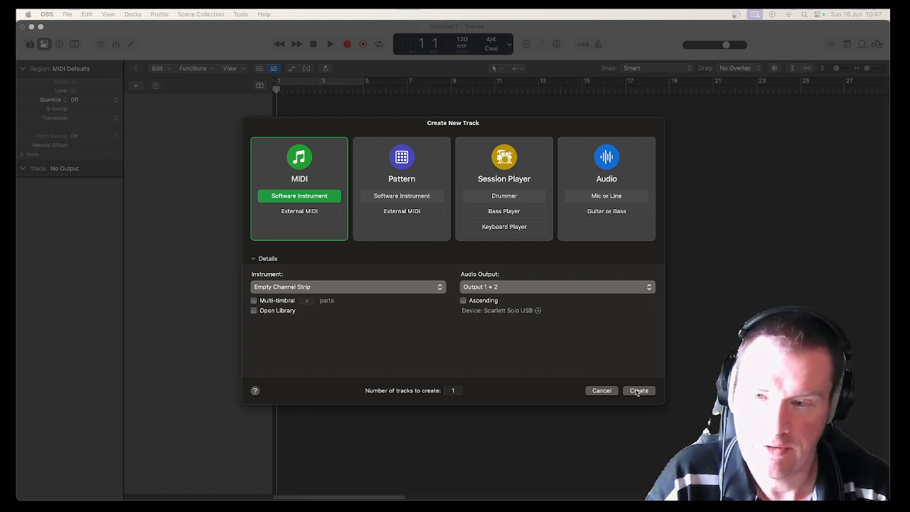
# - Create an empty software instrument track and search the Apple Loops library for "lofi"
pyautogui.click(638, 392)
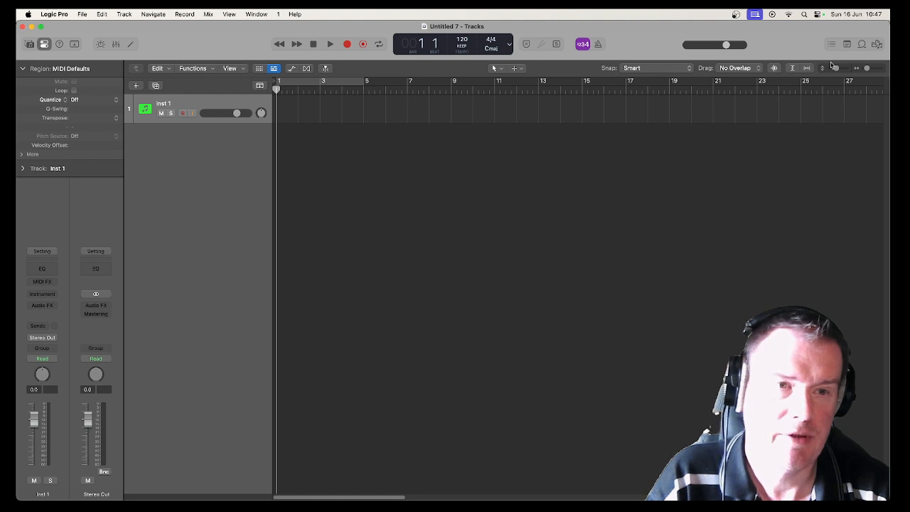
pyautogui.click(861, 44)
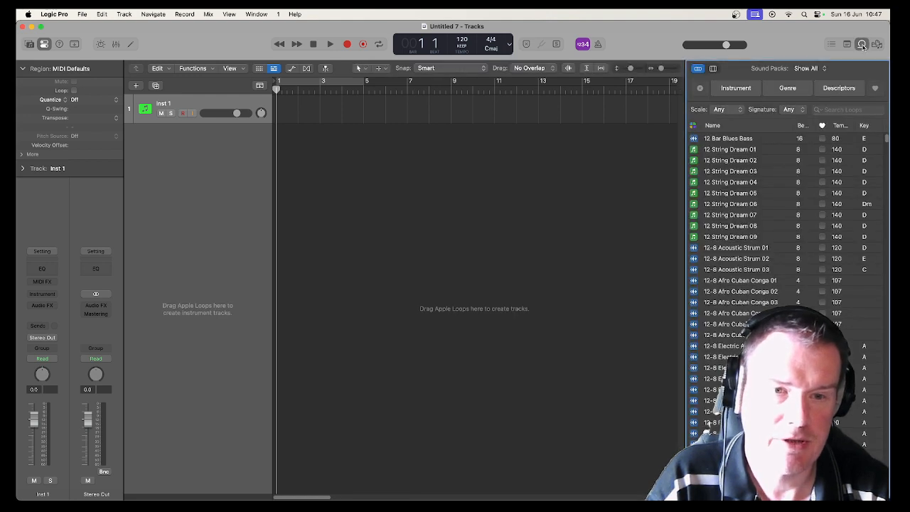
pyautogui.click(842, 110)
pyautogui.write('lo')
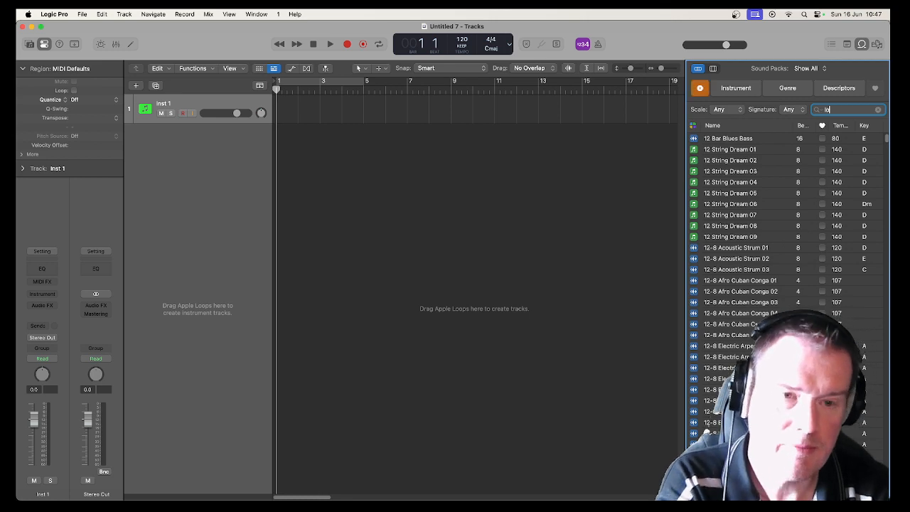
pyautogui.write('fi')
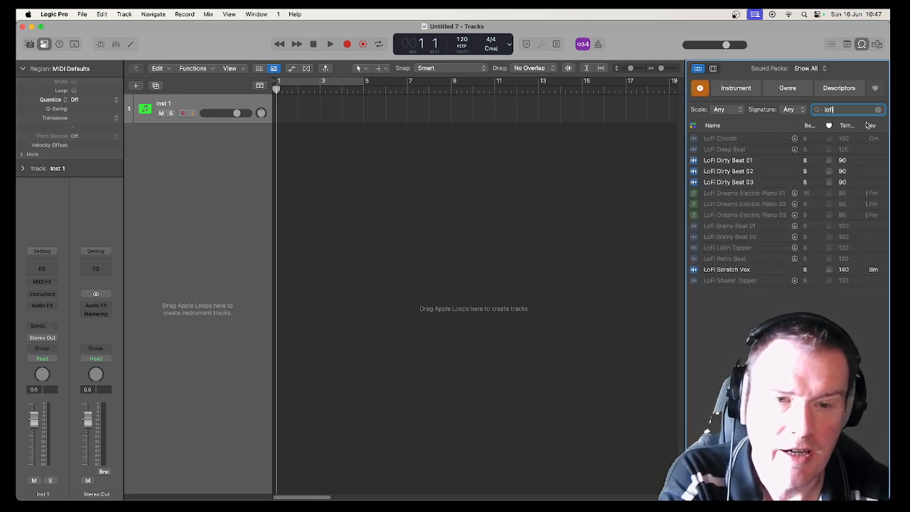
# - Preview the LoFi Dirty Beat 01, 02 and 03 loops and the LoFi Scratch Vox loop
pyautogui.click(694, 162)
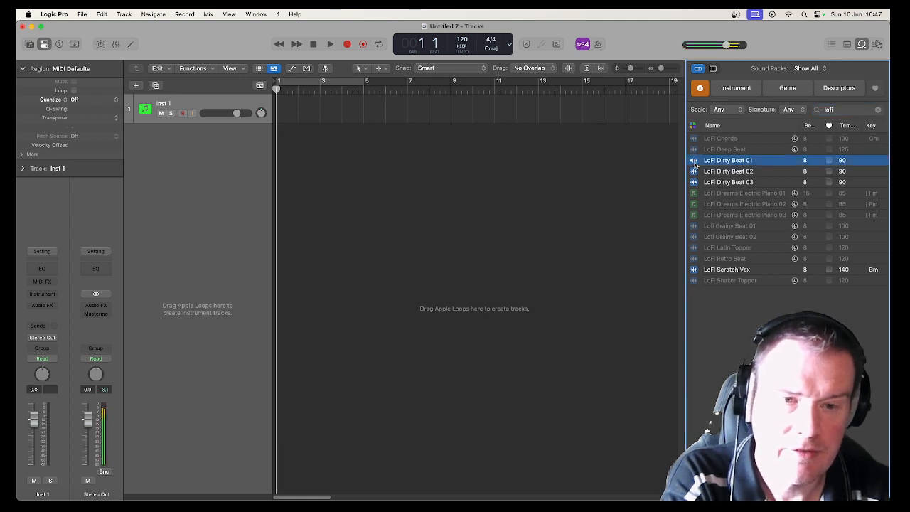
pyautogui.click(694, 173)
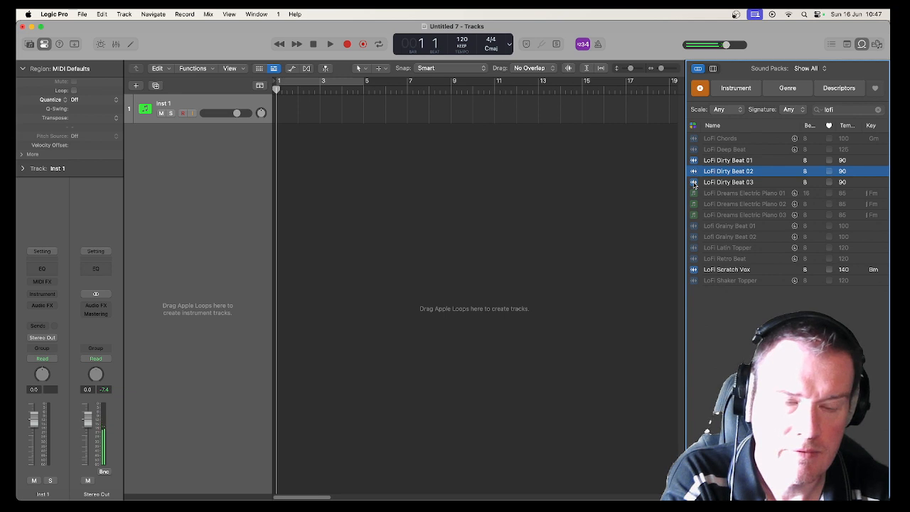
pyautogui.click(694, 183)
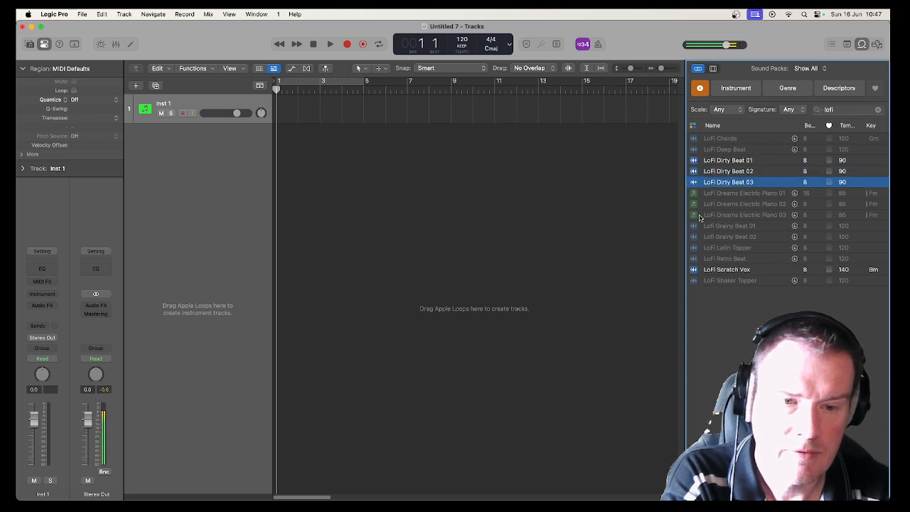
pyautogui.click(695, 270)
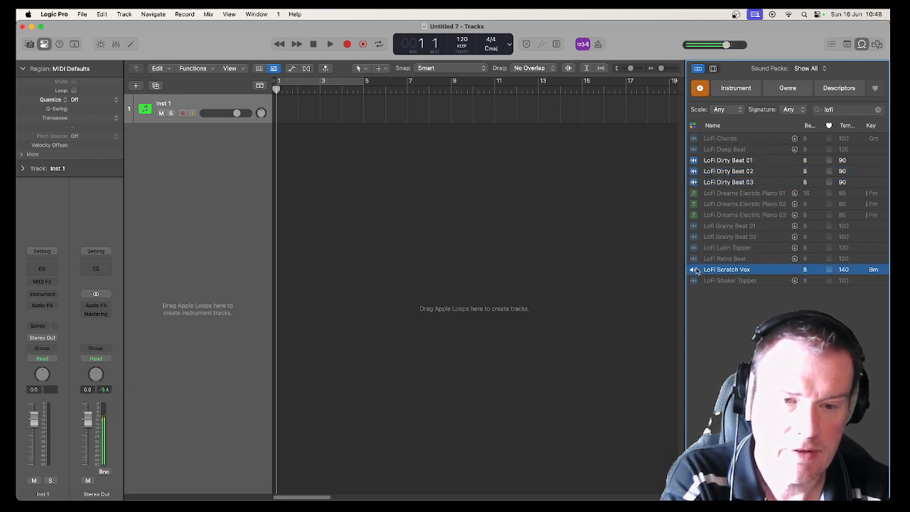
pyautogui.click(694, 182)
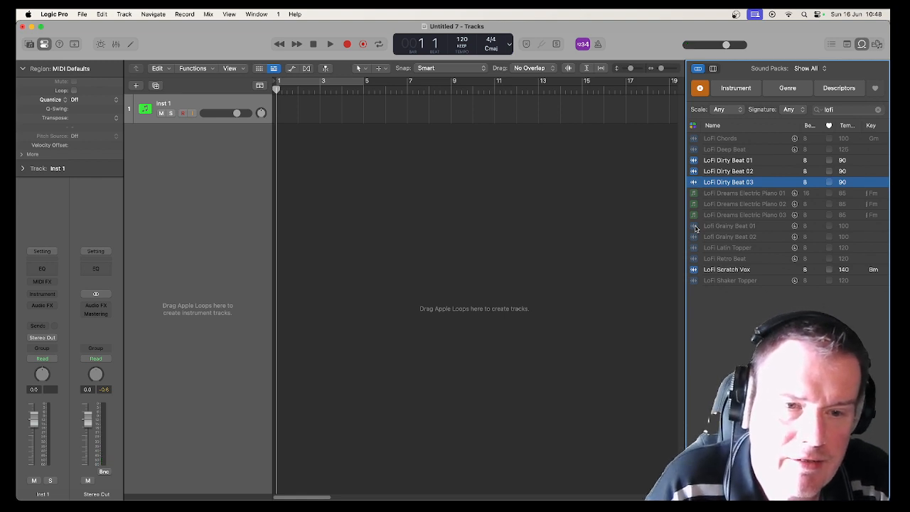
pyautogui.click(692, 184)
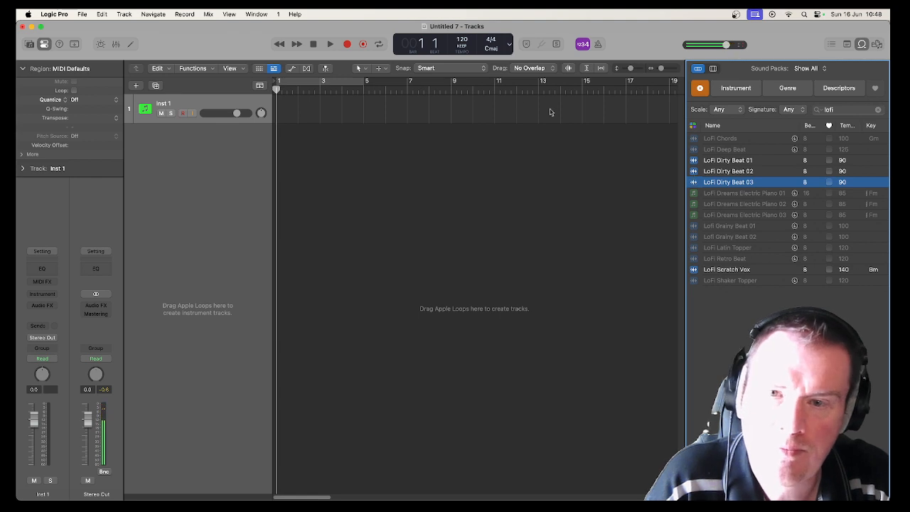
# - Lower the project tempo to 90 while previewing LoFi Dirty Beat 03
pyautogui.moveTo(462, 40); pyautogui.dragTo(462, 57)
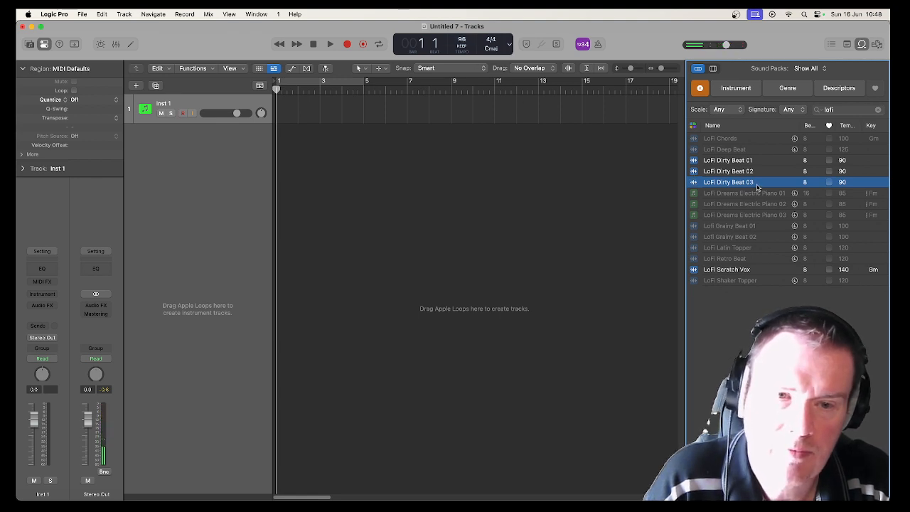
pyautogui.click(694, 183)
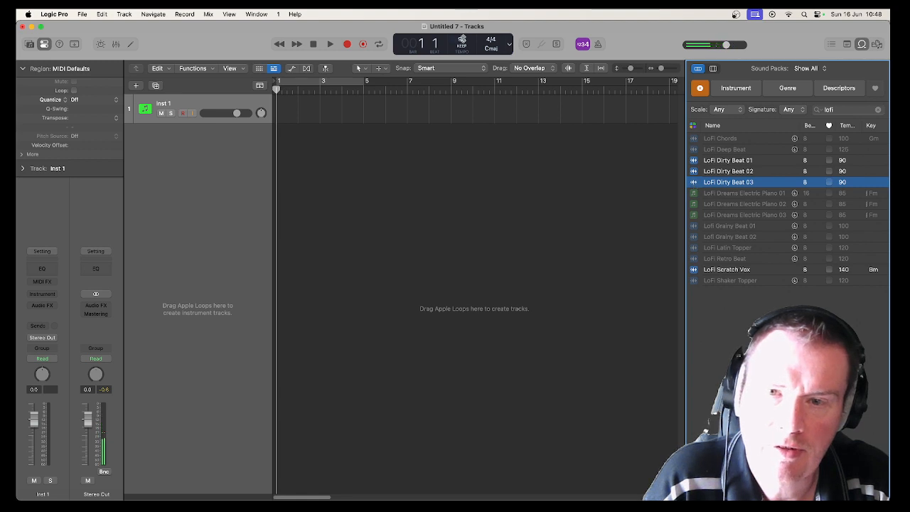
pyautogui.moveTo(462, 39); pyautogui.dragTo(463, 43)
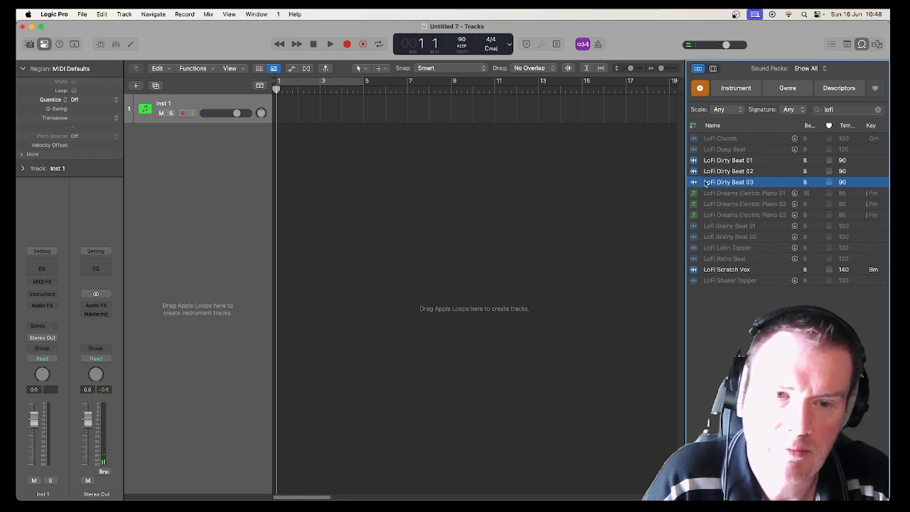
# - Place the LoFi Dirty Beat 03 loop at bar 1 on a new track below Inst 1 and play it
pyautogui.moveTo(705, 185); pyautogui.dragTo(287, 169)
pyautogui.press('space')
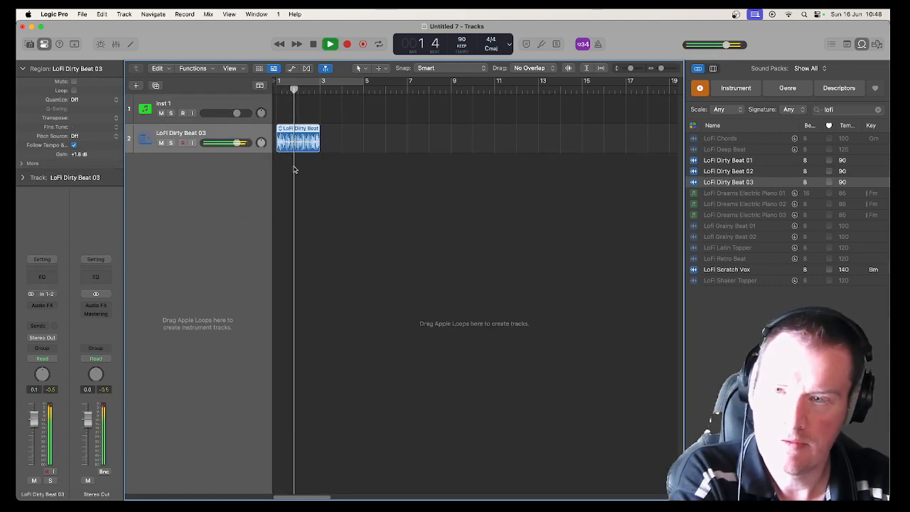
pyautogui.press('space')
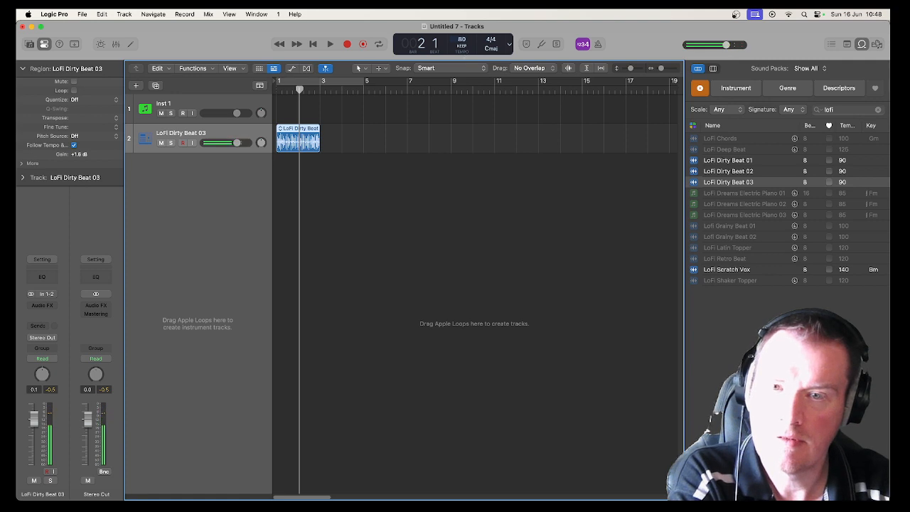
# - Play the beat from the start at a tempo of 80 and return the project tempo to 90
pyautogui.press('Return')
pyautogui.press('space')
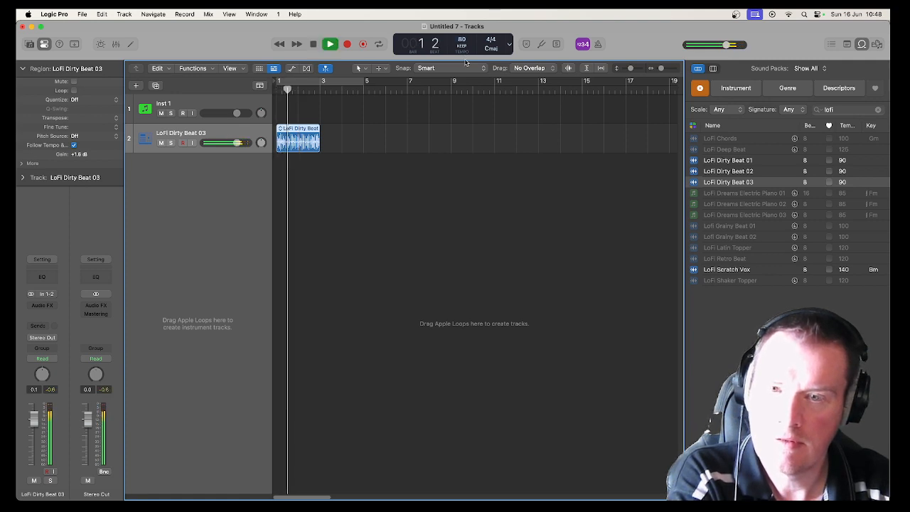
pyautogui.press('space')
pyautogui.moveTo(462, 40)
pyautogui.mouseDown()
pyautogui.moveTo(462, 51)
pyautogui.moveTo(462, 30)
pyautogui.mouseUp()
pyautogui.press('Return')
pyautogui.press('space')
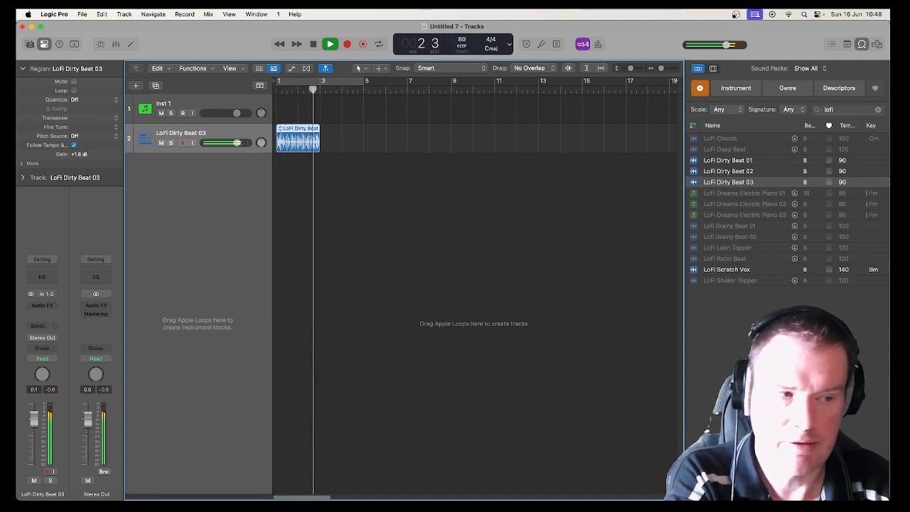
pyautogui.moveTo(462, 40); pyautogui.dragTo(463, 33)
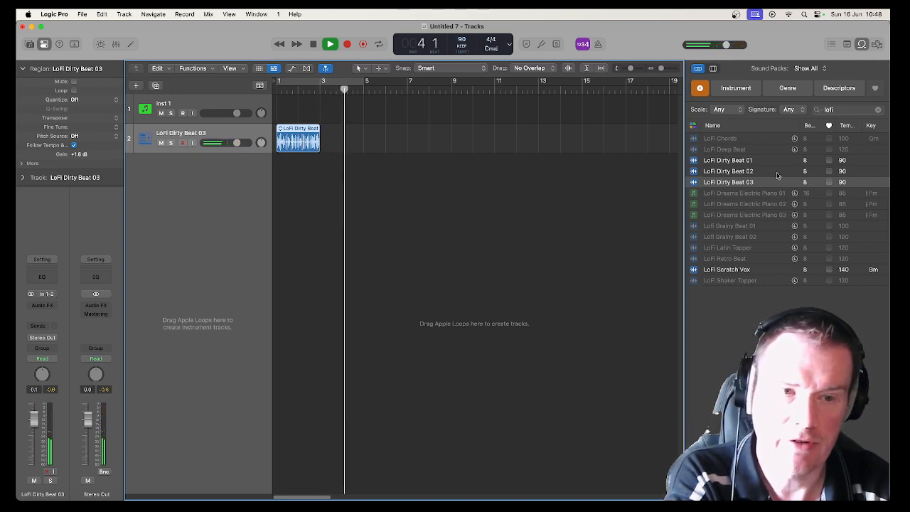
# - Restart playback from bar 1 to hear the drum loop at a tempo of 90
pyautogui.press('space')
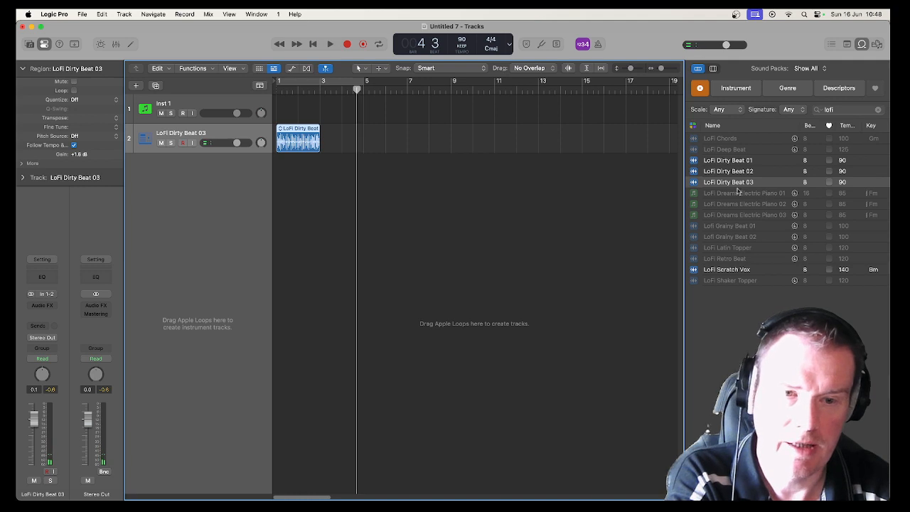
pyautogui.press('Return')
pyautogui.press('space')
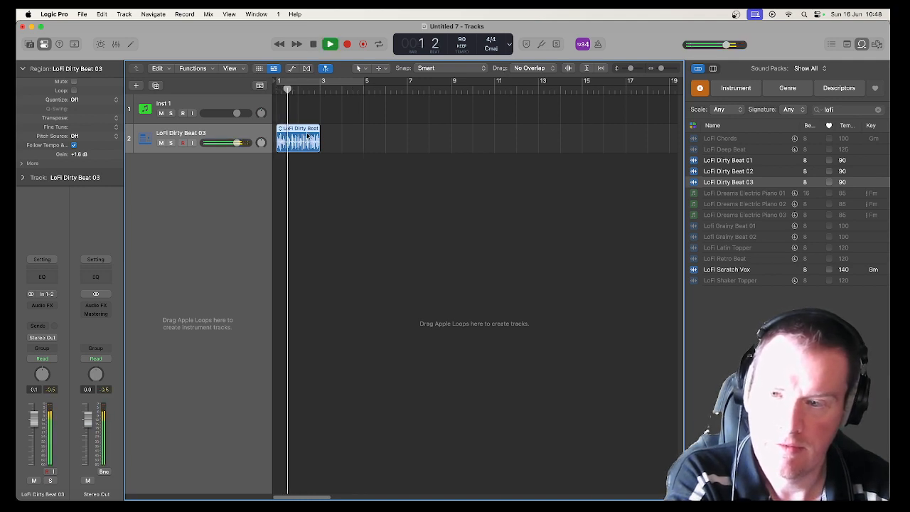
pyautogui.press('space')
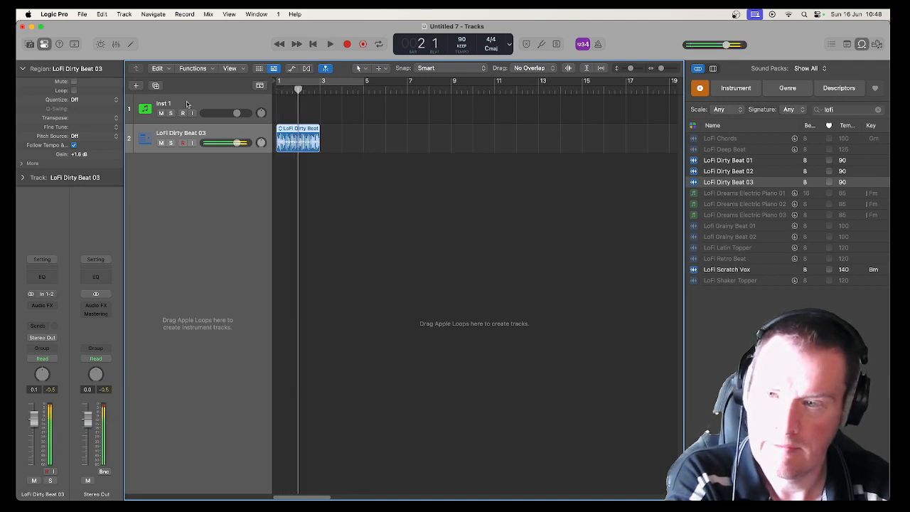
# - Add another software instrument track with an empty channel strip below the beat track
pyautogui.click(137, 86)
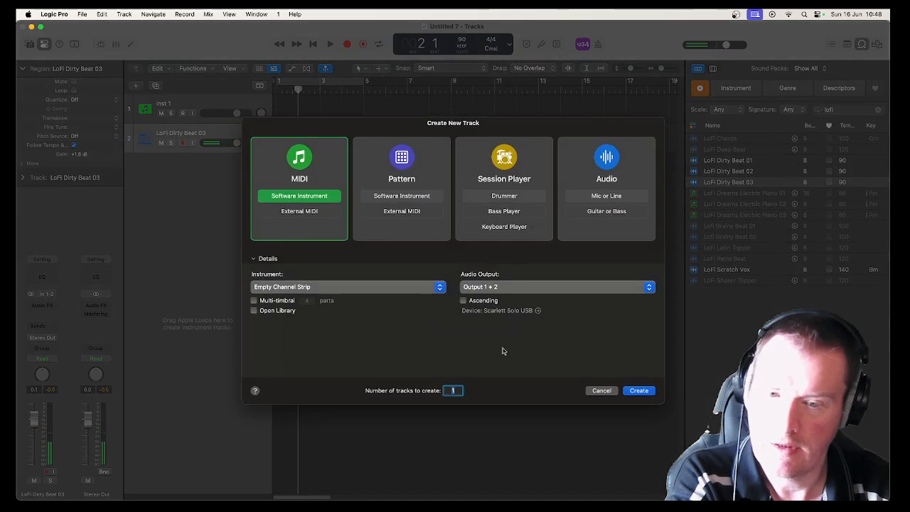
pyautogui.click(640, 390)
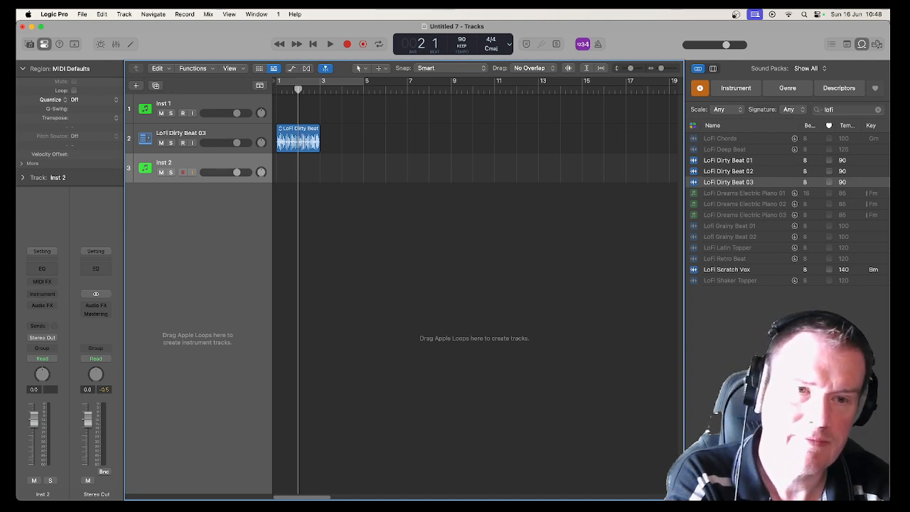
# - Clear the loop search and preview the Lo-Fi Summer chorus and verse loops for bass, drums, electric piano and guitar
pyautogui.click(878, 109)
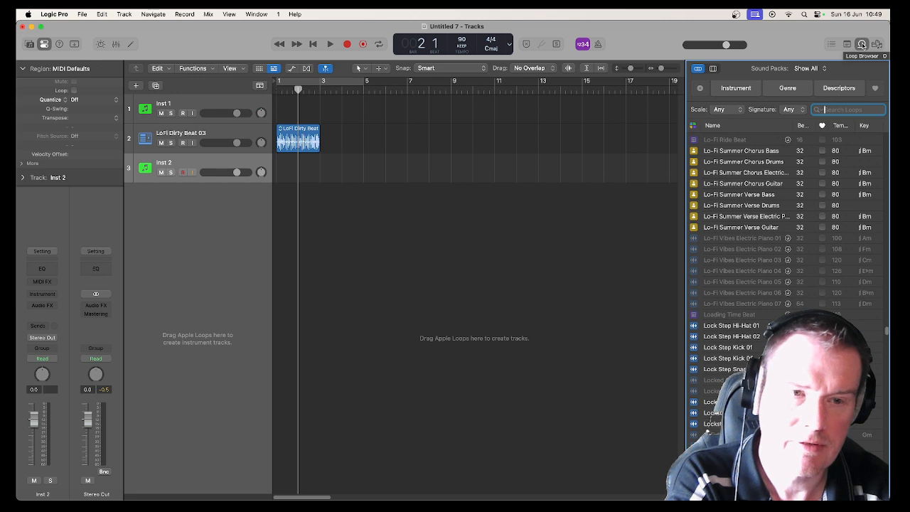
pyautogui.click(696, 152)
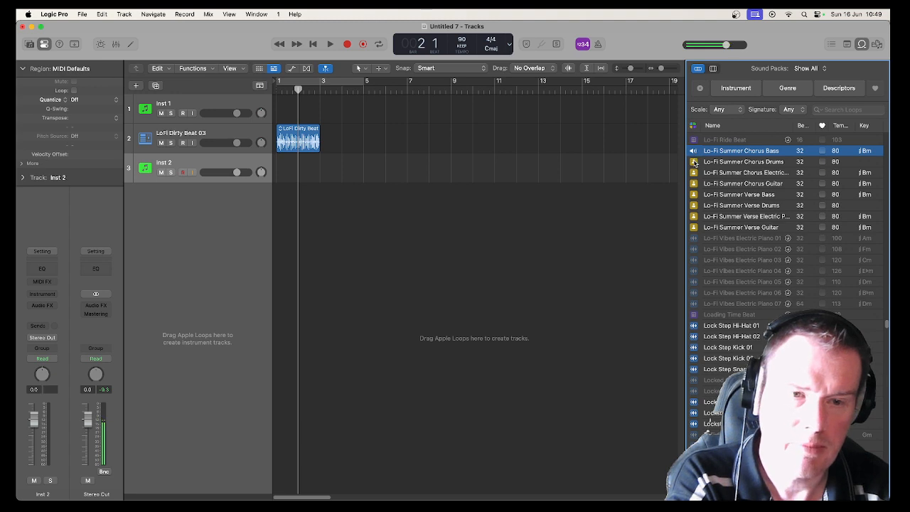
pyautogui.click(696, 162)
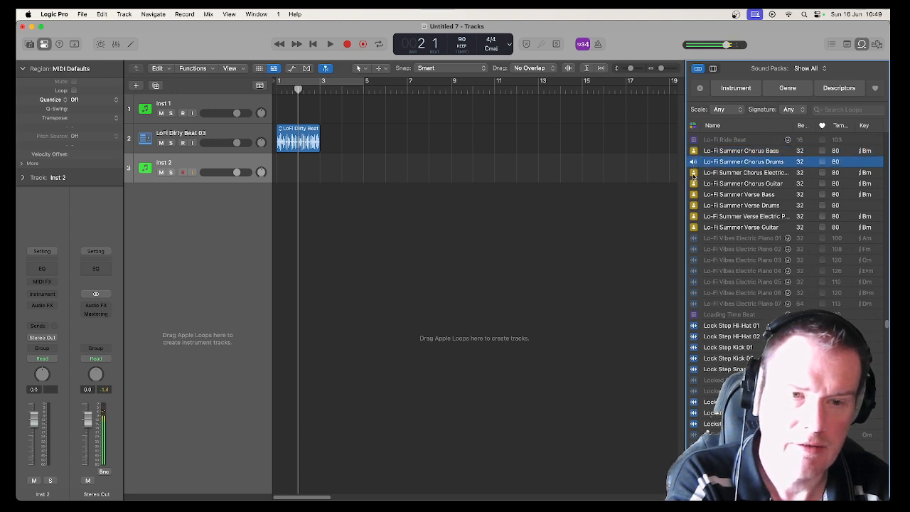
pyautogui.click(695, 173)
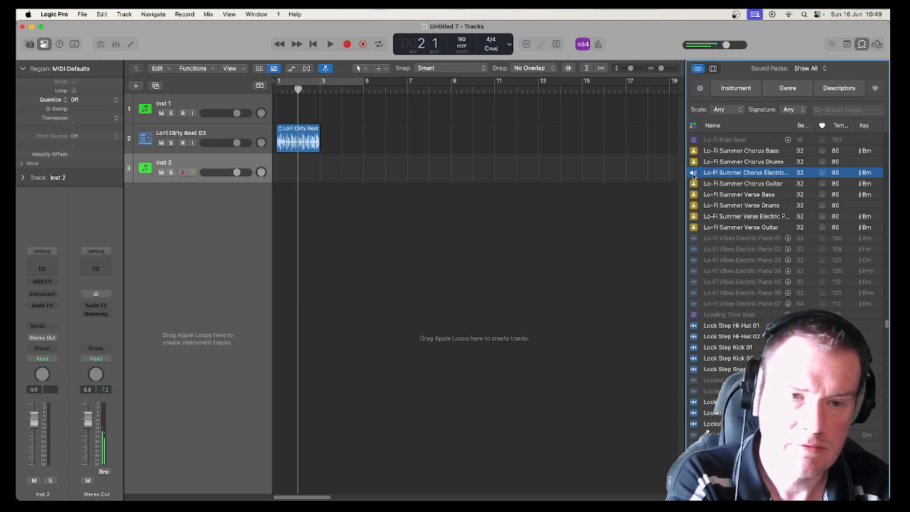
pyautogui.click(695, 184)
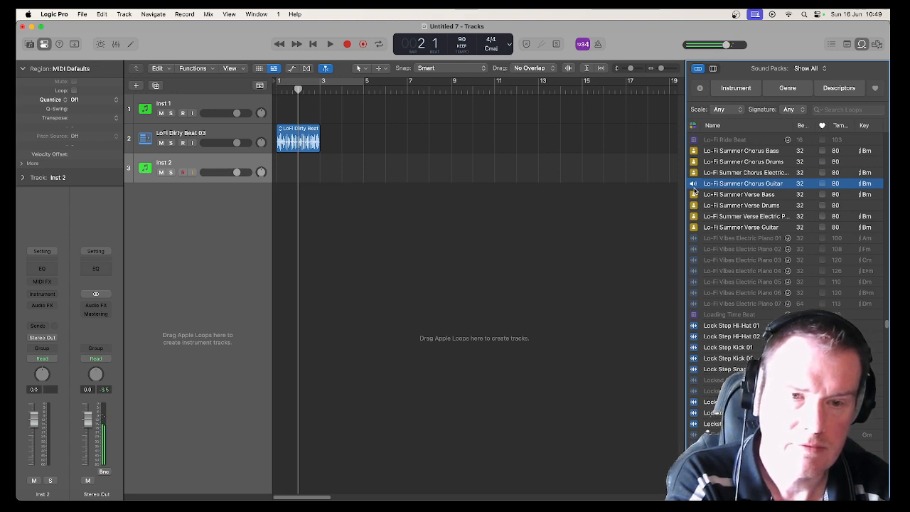
pyautogui.click(696, 196)
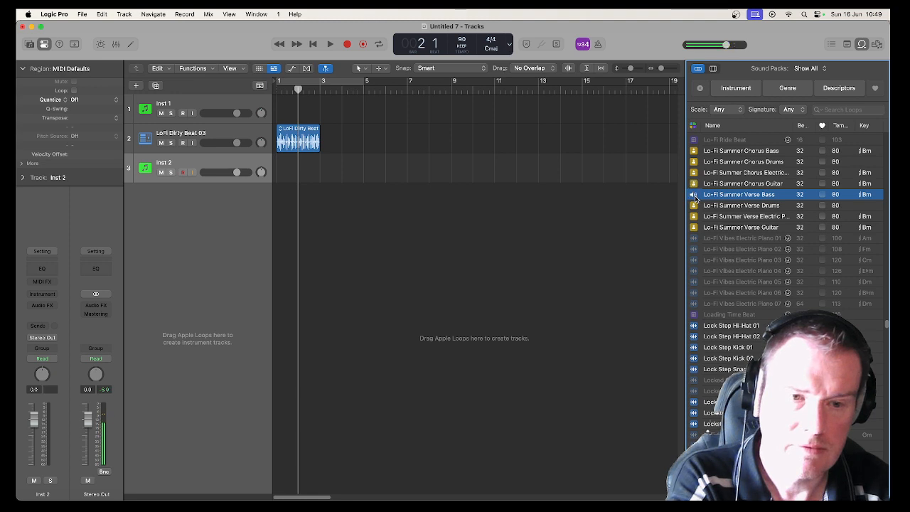
pyautogui.click(695, 205)
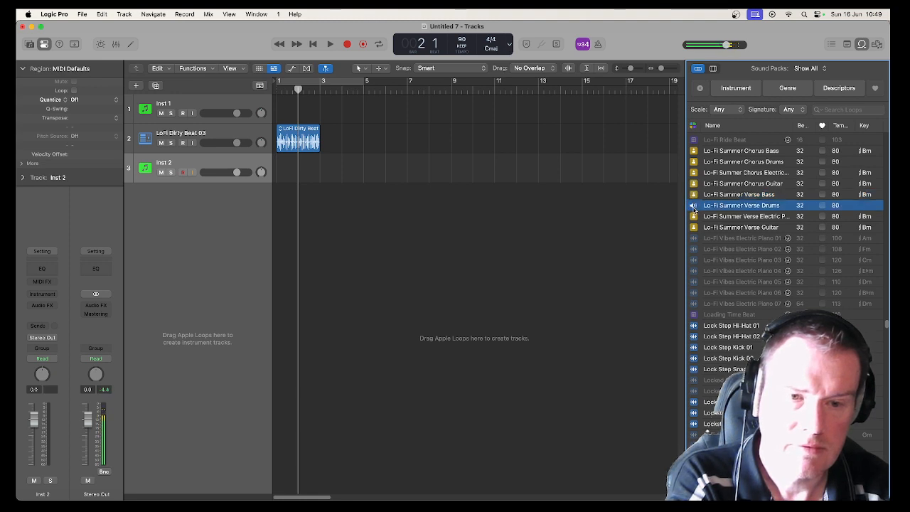
pyautogui.click(694, 217)
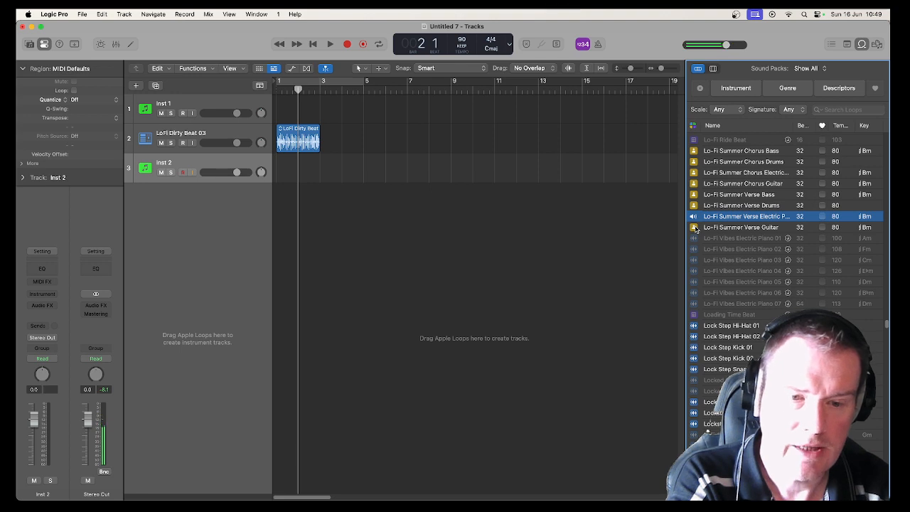
pyautogui.click(696, 227)
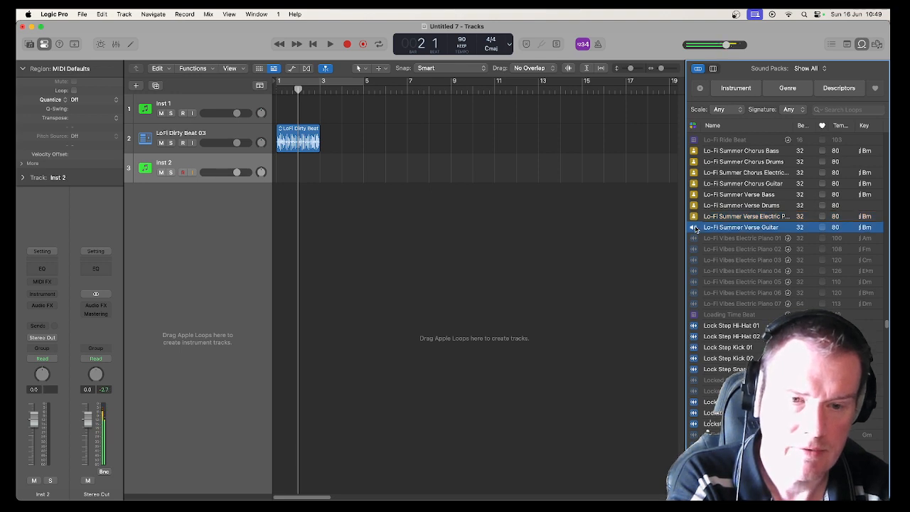
pyautogui.click(696, 206)
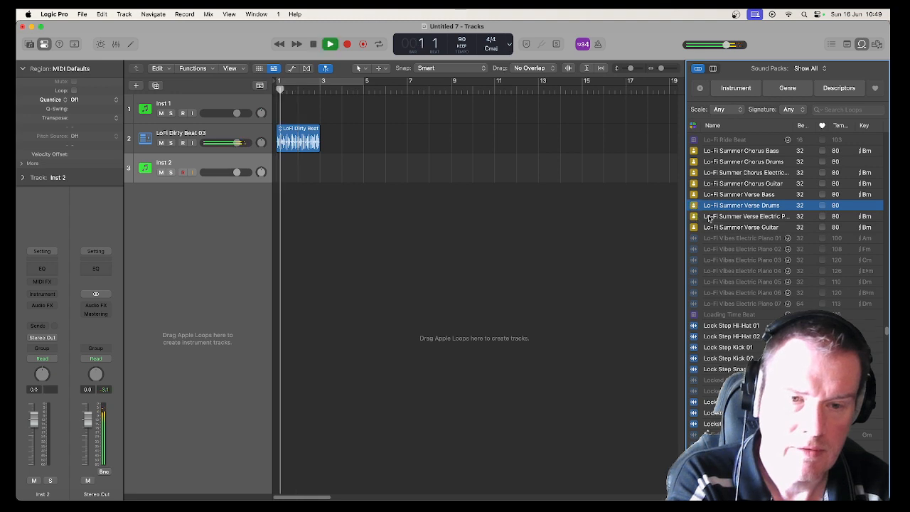
# - Place the Lo-Fi Summer Verse Electric Piano loop at bar 1 on a new track and play it with the beat
pyautogui.moveTo(695, 217); pyautogui.dragTo(284, 194)
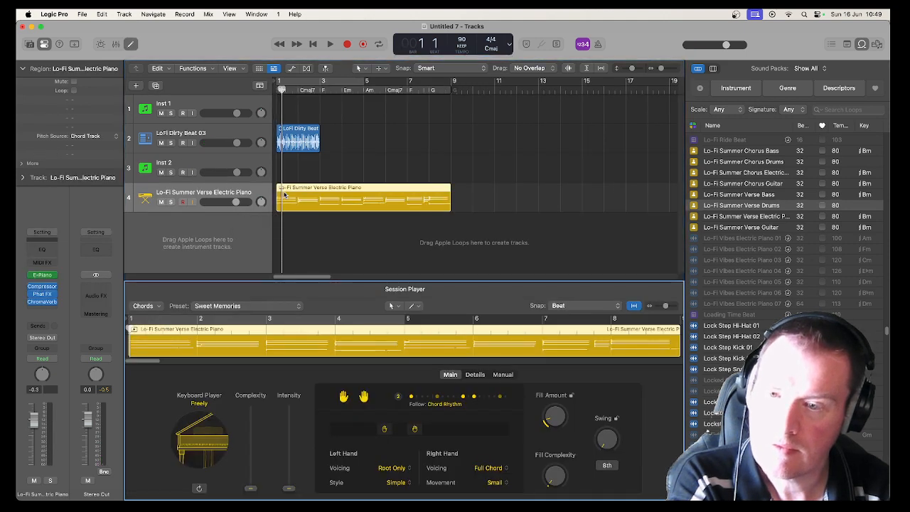
pyautogui.press('space')
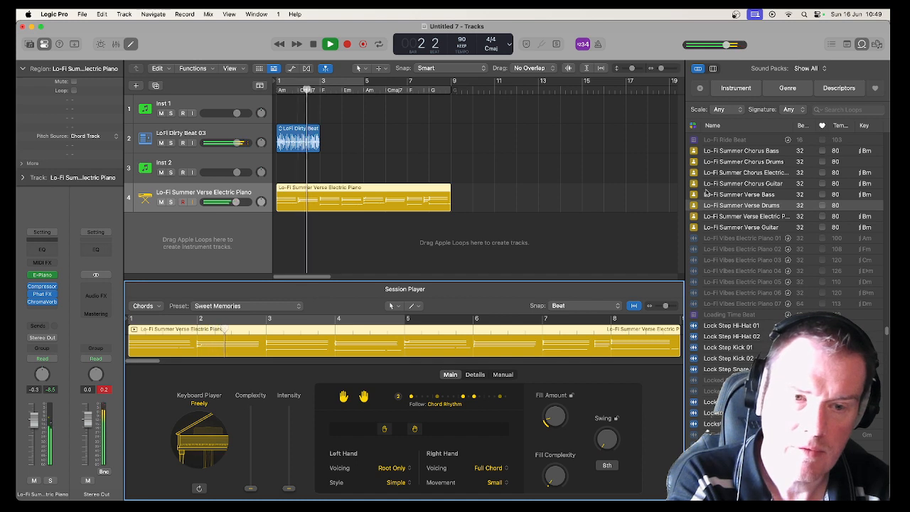
# - Preview the Lo-Fi Summer Verse Bass and Verse Guitar loops, and replay the beat and electric piano from bar 1
pyautogui.click(738, 194)
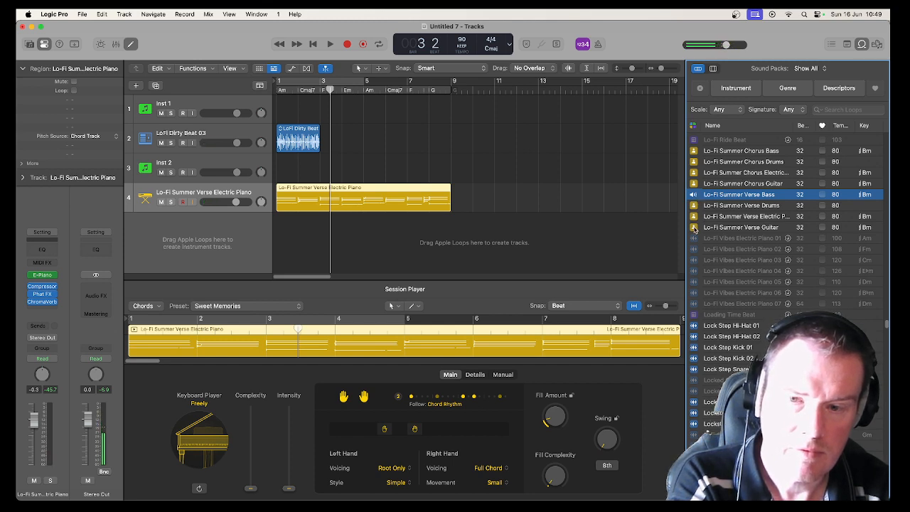
pyautogui.click(694, 227)
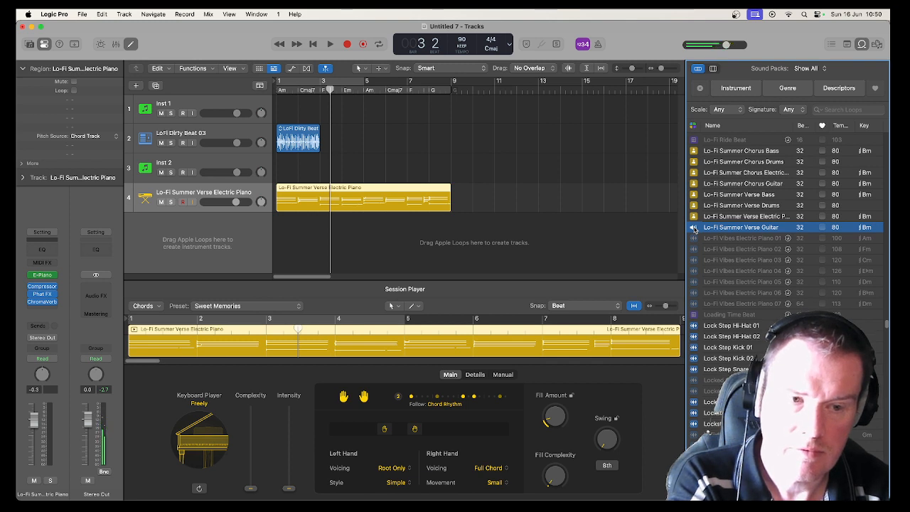
pyautogui.press('space')
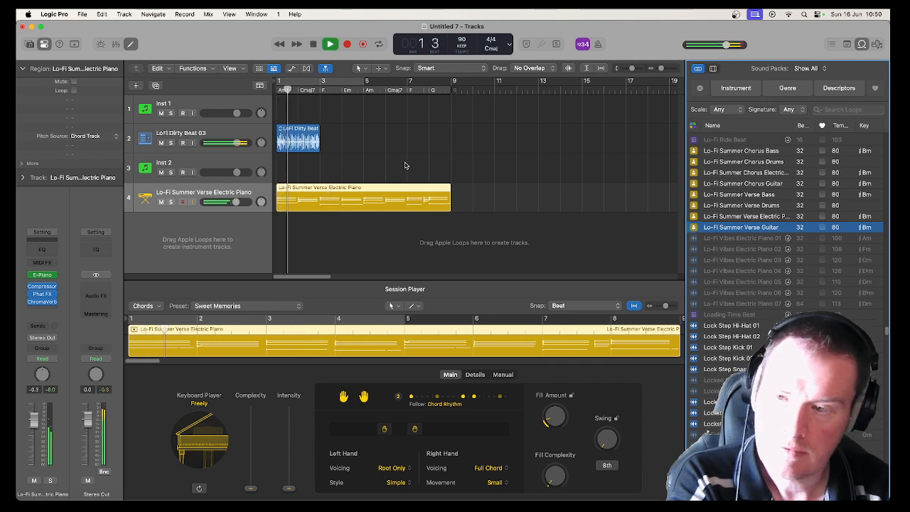
pyautogui.click(405, 165)
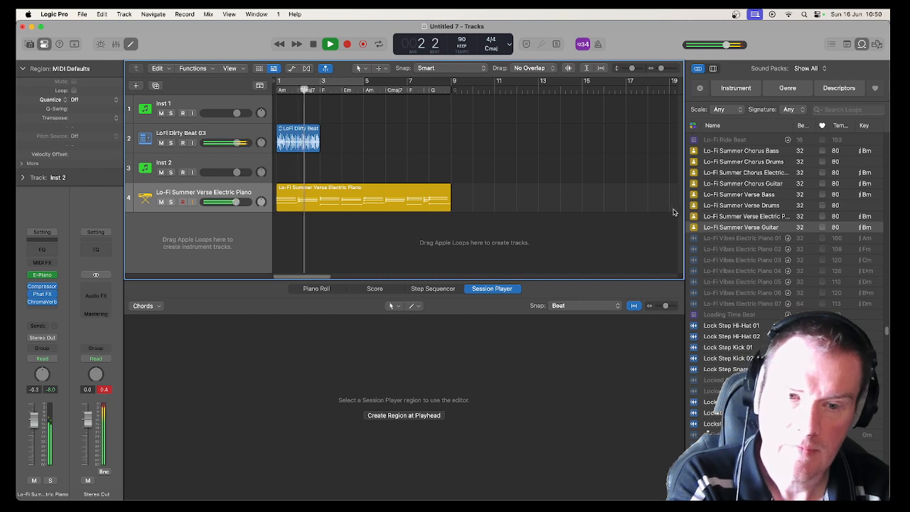
pyautogui.press('space')
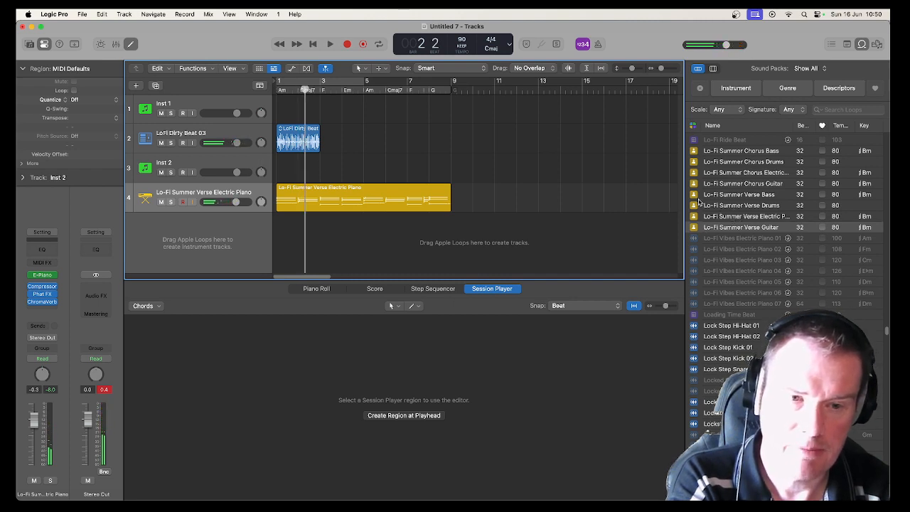
pyautogui.click(695, 196)
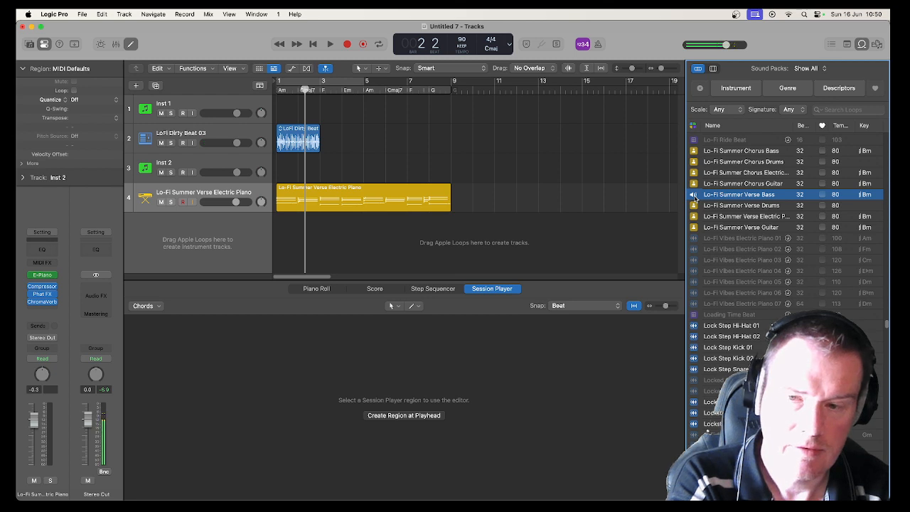
pyautogui.press('Return')
pyautogui.press('space')
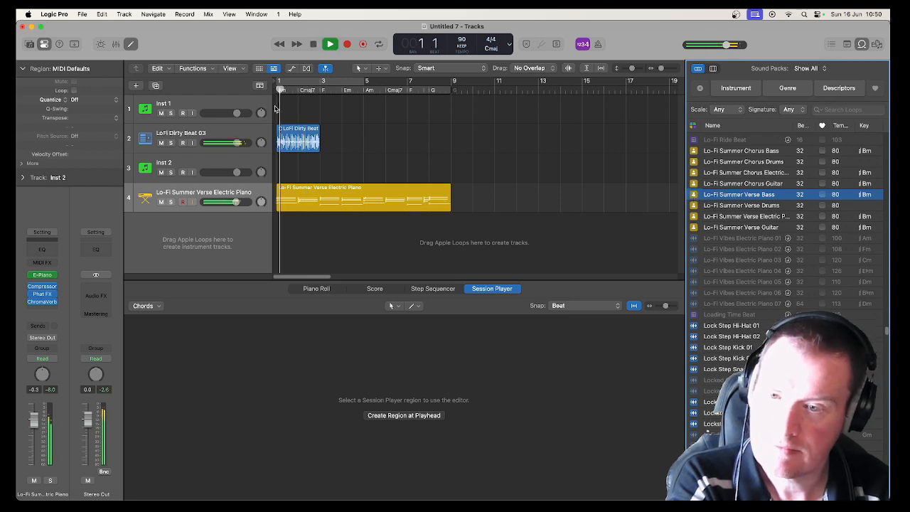
# - Stop playback and load the stereo version of Kontakt 7 as the instrument on the Inst 2 track
pyautogui.click(235, 161)
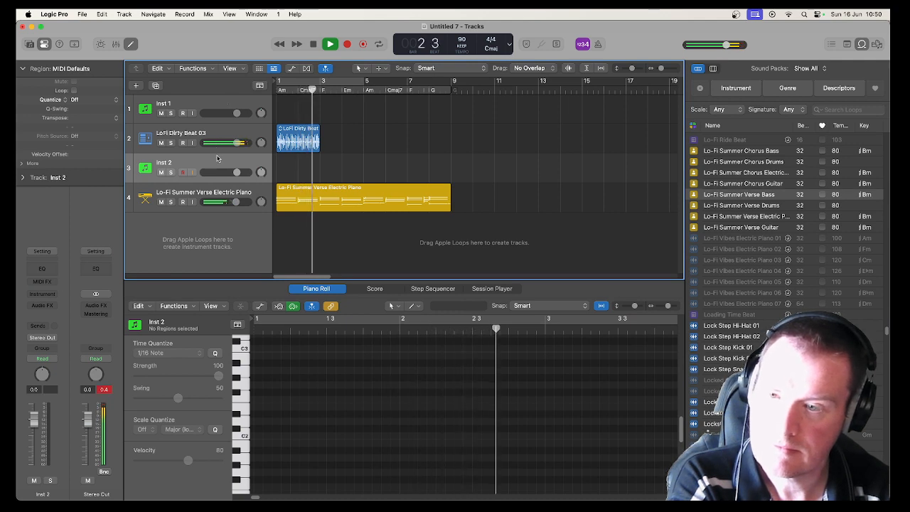
pyautogui.press('space')
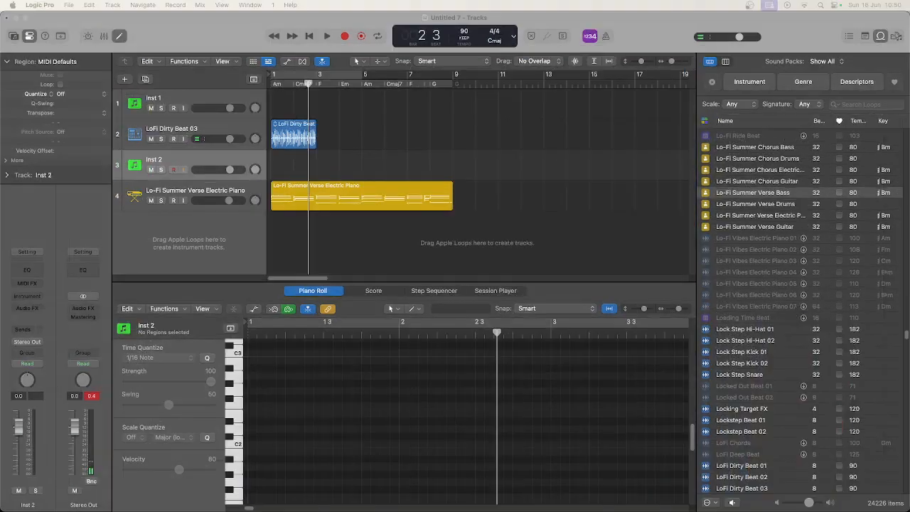
pyautogui.click(35, 291)
pyautogui.click(34, 285)
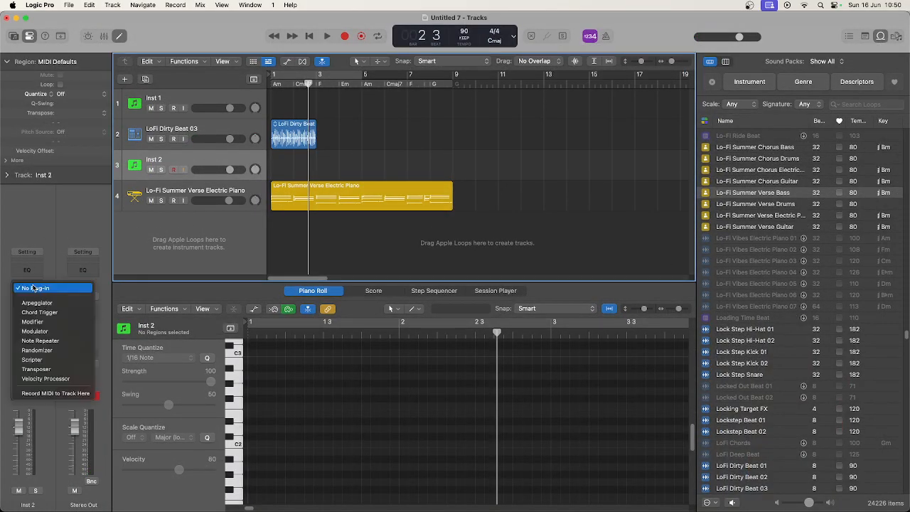
pyautogui.click(53, 237)
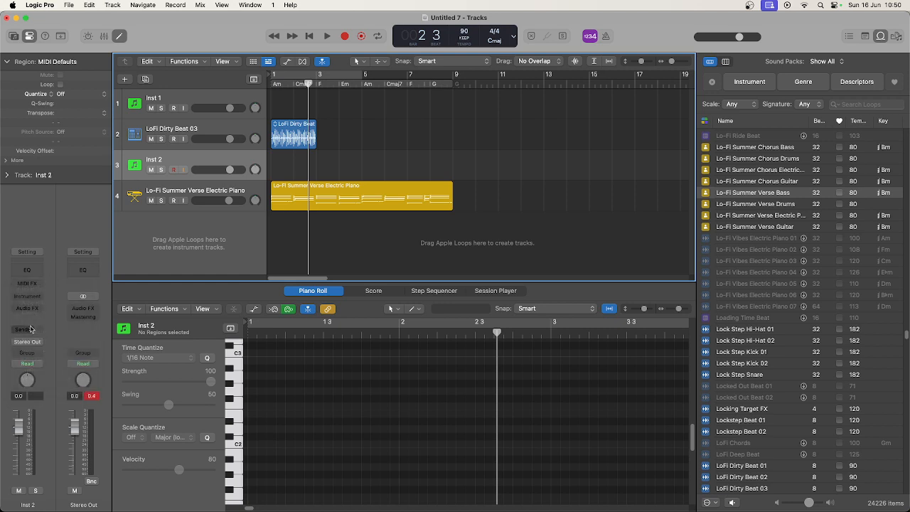
pyautogui.click(32, 298)
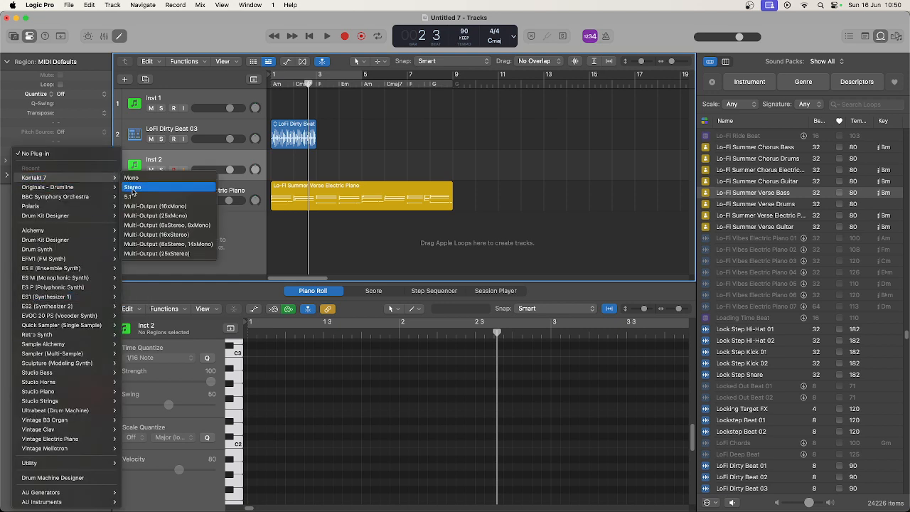
pyautogui.click(133, 187)
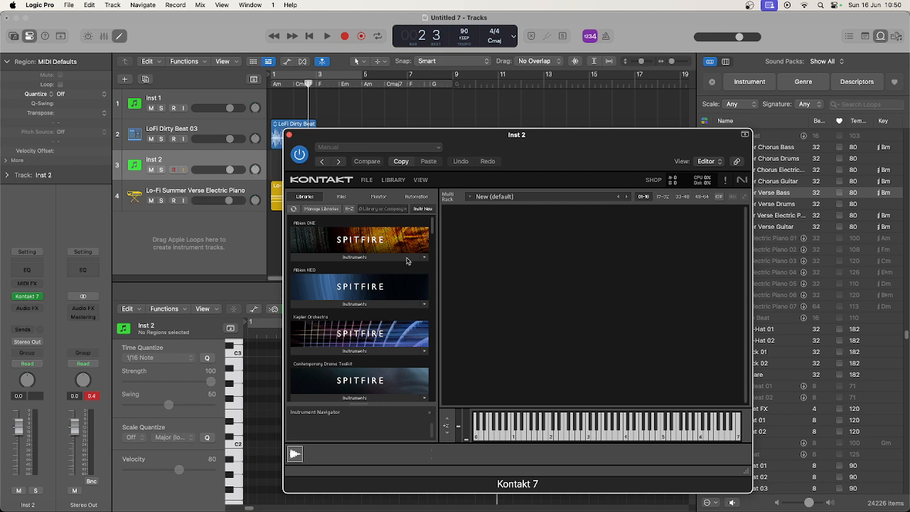
# - Examine the instruments of the Albion ONE library in Kontakt, including its Brunel Loops folder, and collapse the list
pyautogui.click(370, 258)
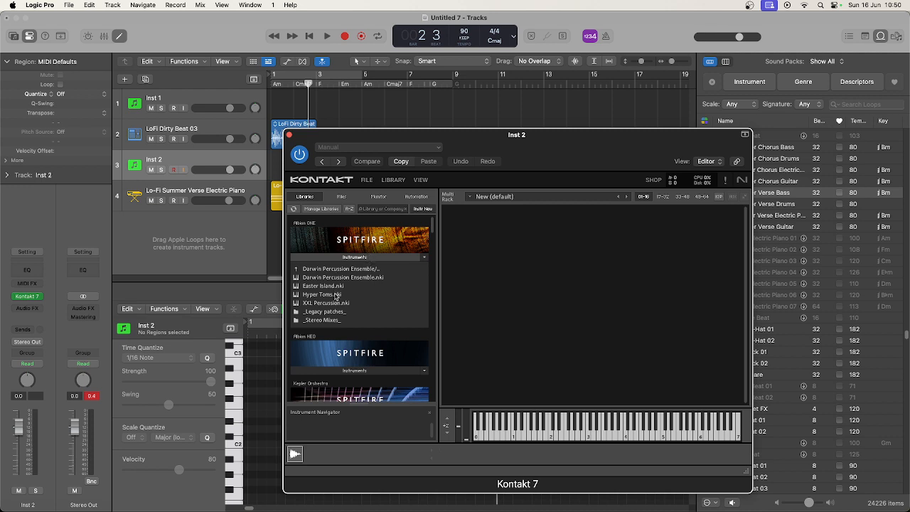
pyautogui.click(327, 269)
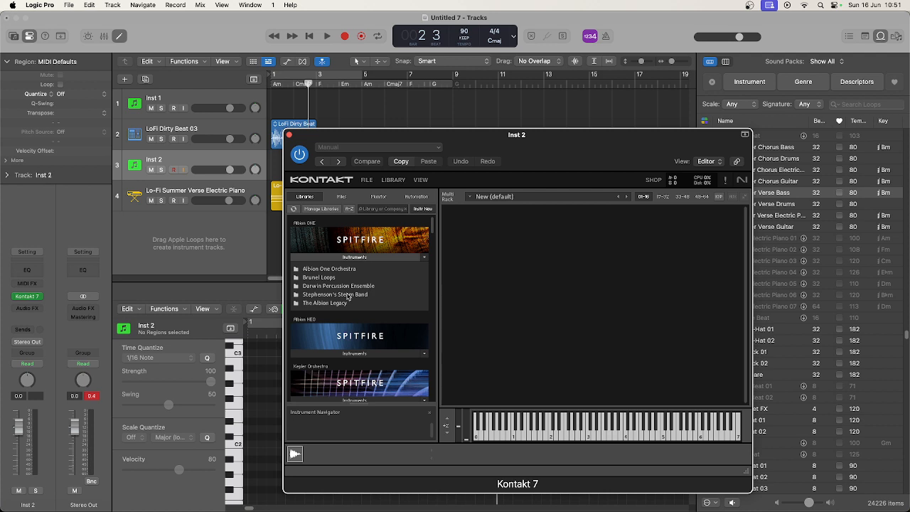
pyautogui.doubleClick(333, 277)
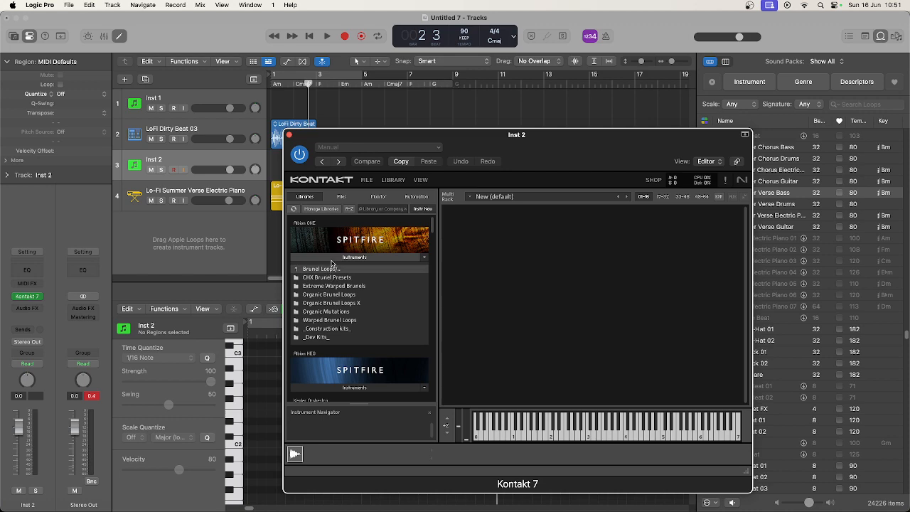
pyautogui.click(331, 259)
# - Load the c1 - Guitars instrument from the Contemporary Drama Toolkit library into the Kontakt rack
pyautogui.scroll(-5, 332, 262)
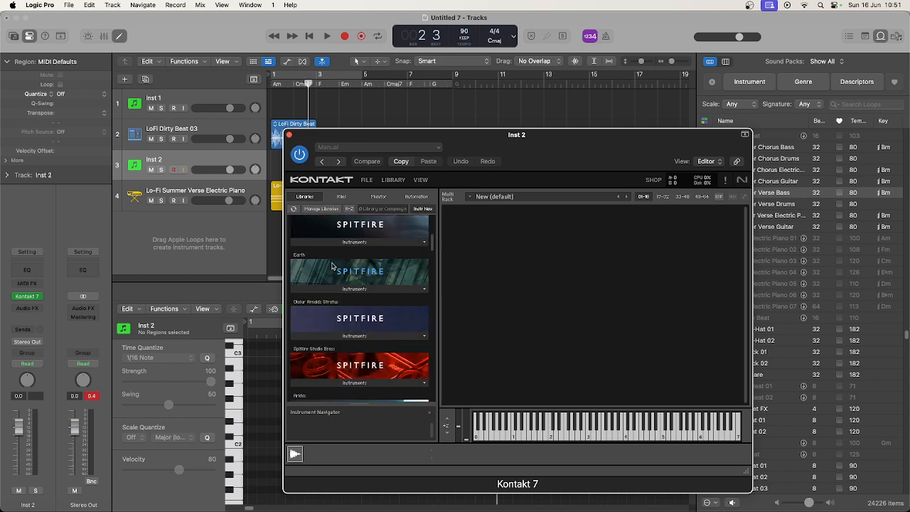
pyautogui.scroll(3, 331, 266)
pyautogui.scroll(-6, 331, 266)
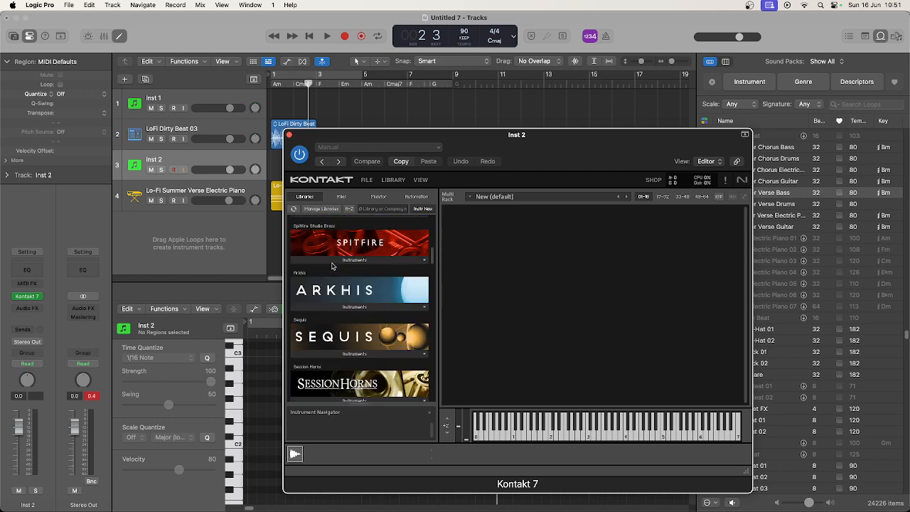
pyautogui.scroll(-6, 331, 266)
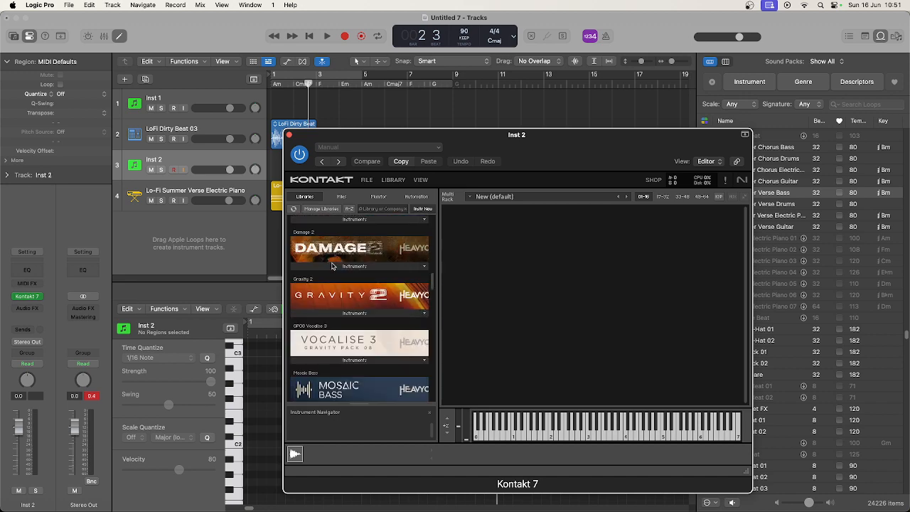
pyautogui.scroll(10, 331, 265)
pyautogui.scroll(4, 331, 266)
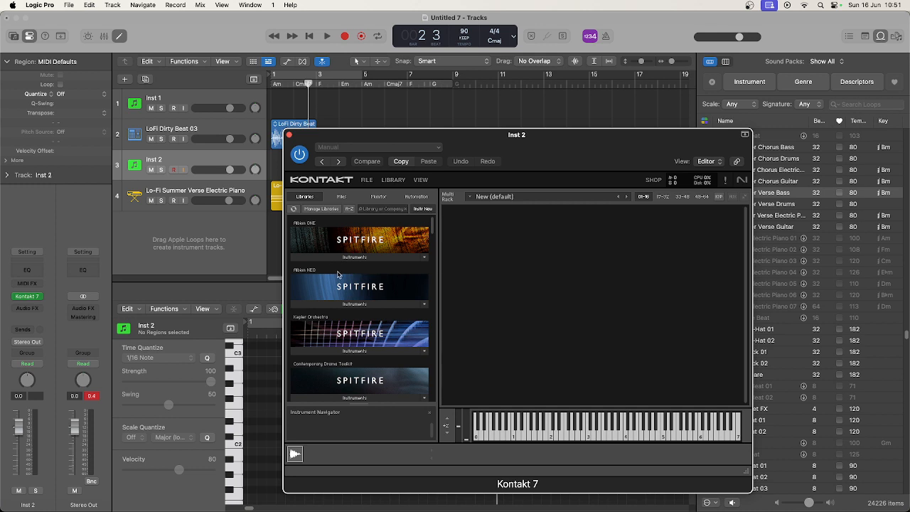
pyautogui.scroll(-3, 347, 321)
pyautogui.click(348, 325)
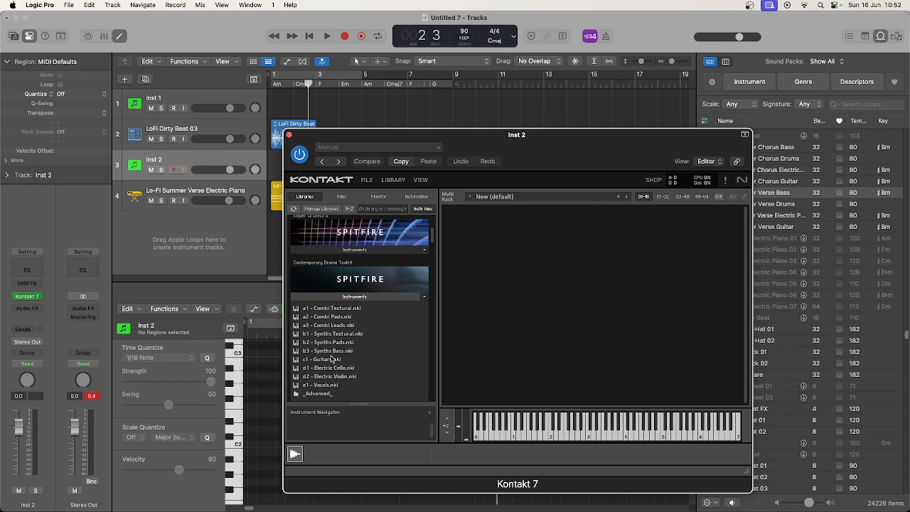
pyautogui.moveTo(332, 359); pyautogui.dragTo(532, 332)
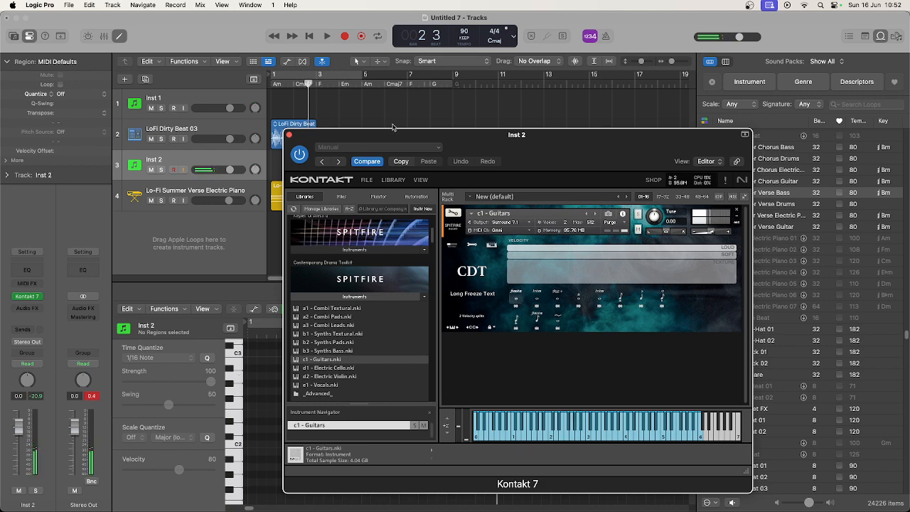
# - Play the project to try the guitar patch against it, moving the Kontakt window clear of the tracks, and stop playback
pyautogui.moveTo(390, 140); pyautogui.dragTo(537, 128)
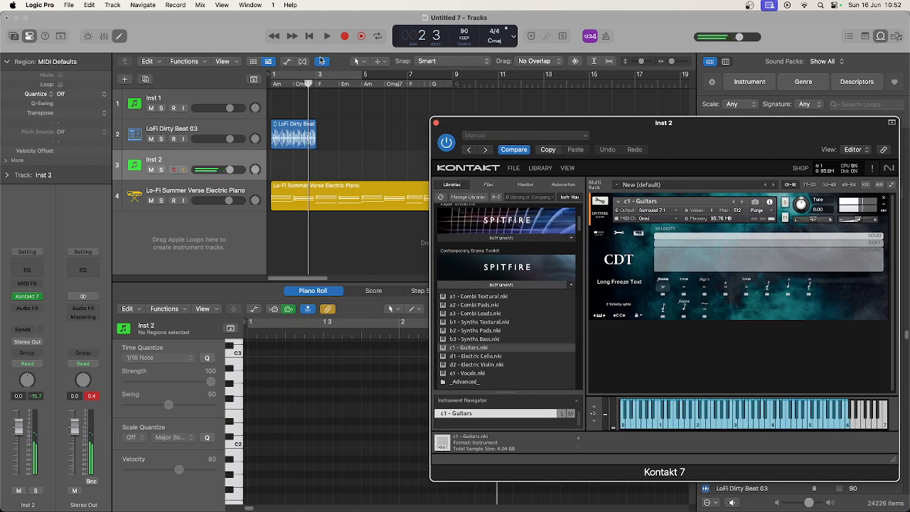
pyautogui.click(327, 36)
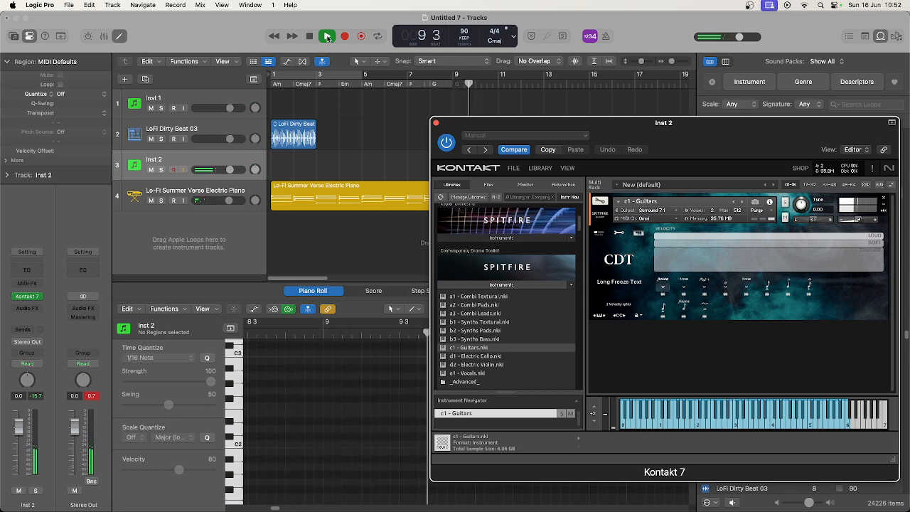
pyautogui.moveTo(515, 125); pyautogui.dragTo(500, 282)
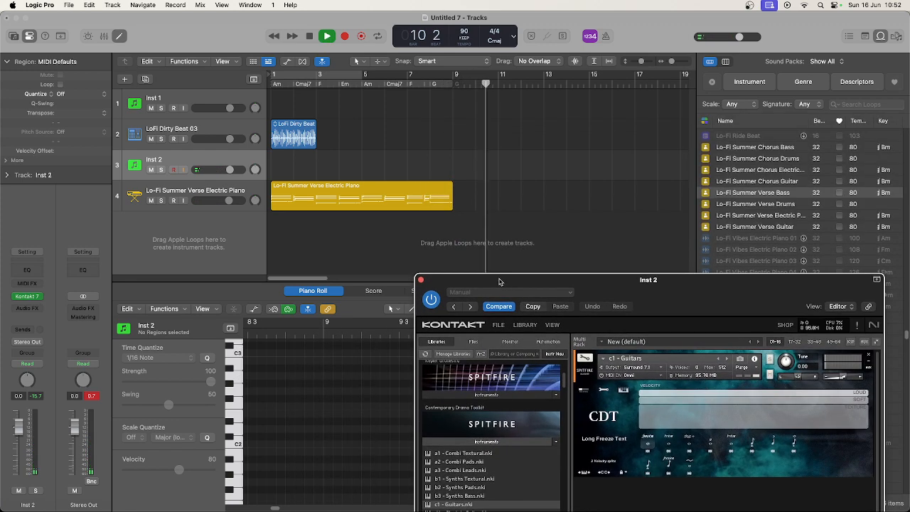
pyautogui.press('space')
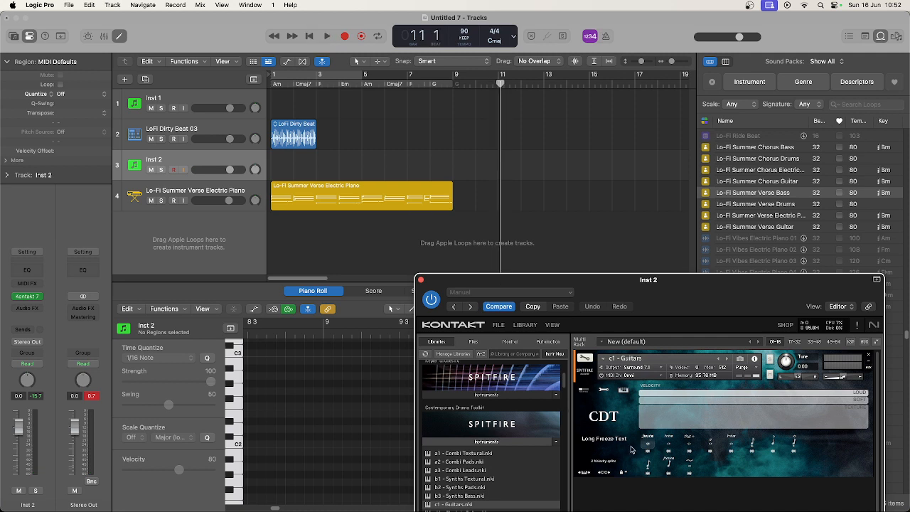
# - Audition the guitar articulations, including Long Acoustic, Long Frozen Harms, Picked, Plucked, Short Ac Harms and Short Freeze Text
pyautogui.click(670, 445)
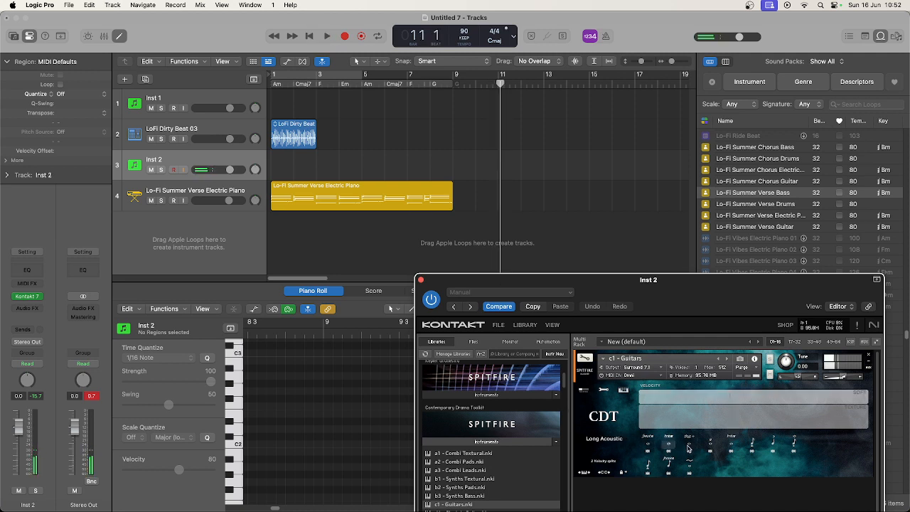
pyautogui.click(688, 446)
pyautogui.click(709, 446)
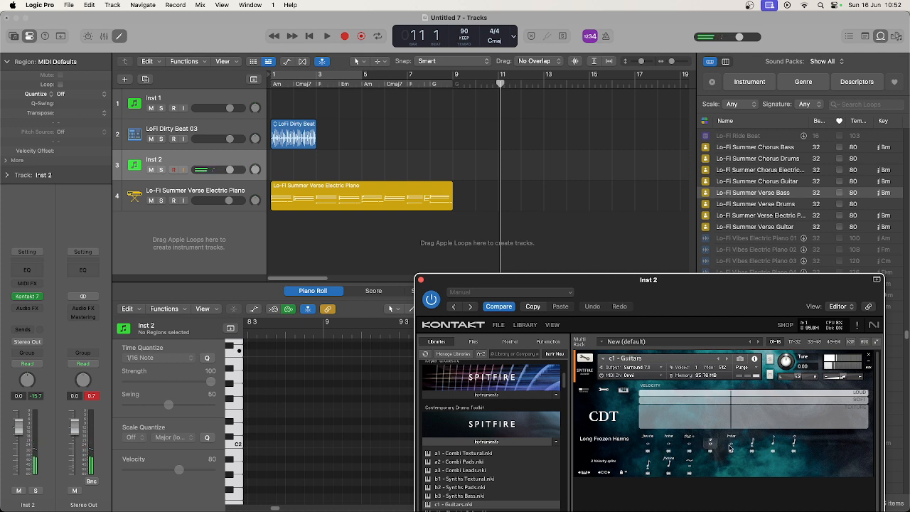
pyautogui.click(730, 448)
pyautogui.click(754, 446)
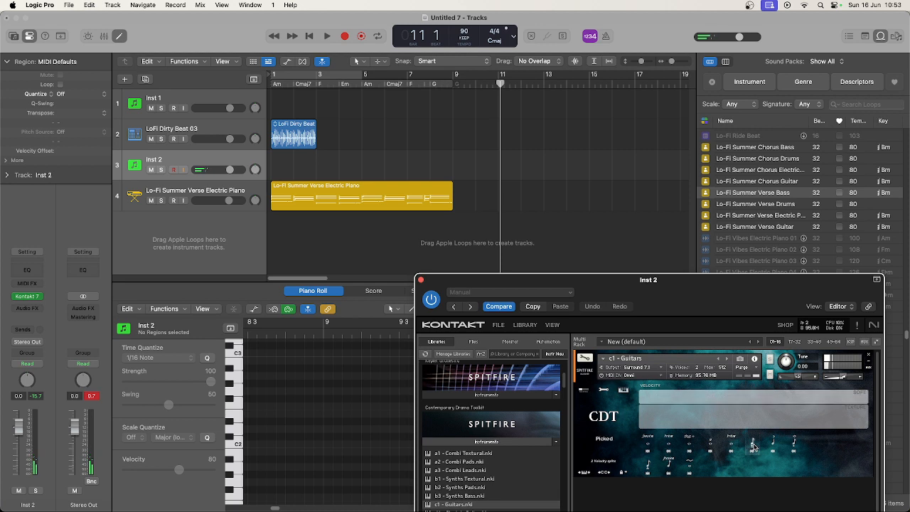
pyautogui.click(773, 447)
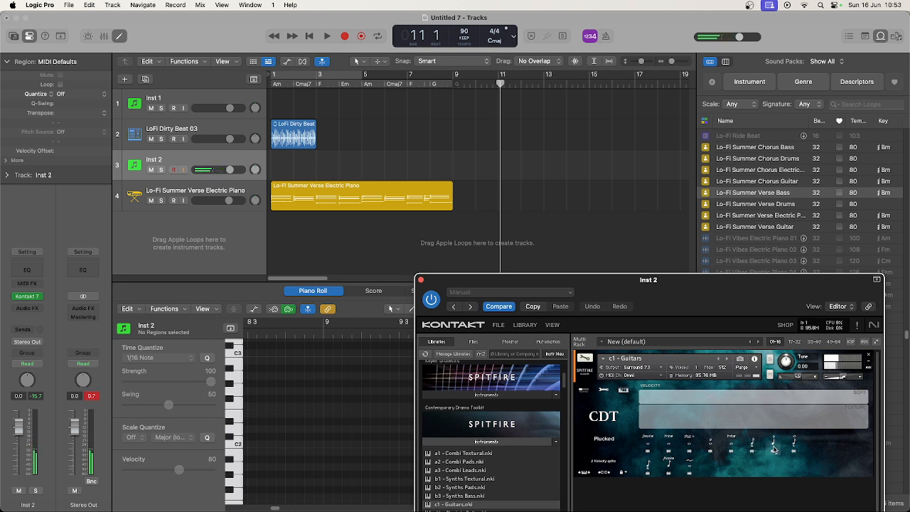
pyautogui.click(794, 447)
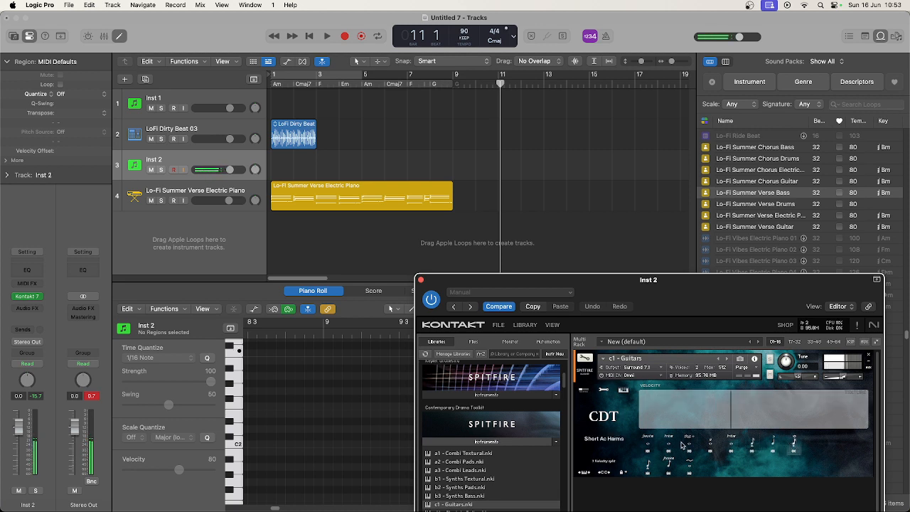
pyautogui.click(673, 463)
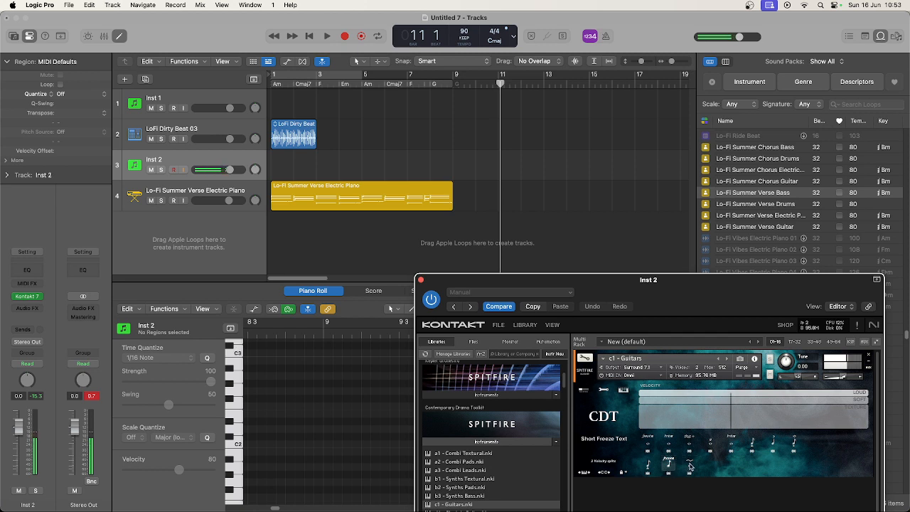
# - Choose the Swells articulation for the guitar patch and try it against the project's playback
pyautogui.click(689, 465)
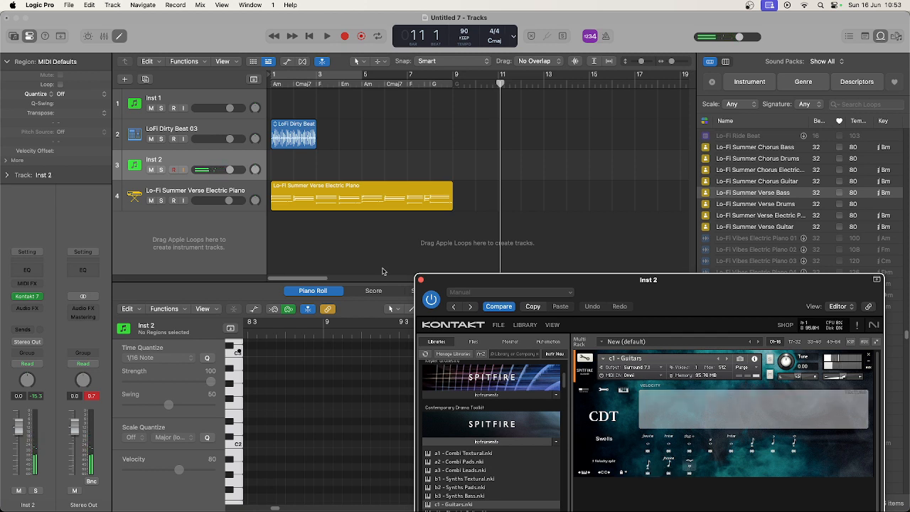
pyautogui.click(328, 36)
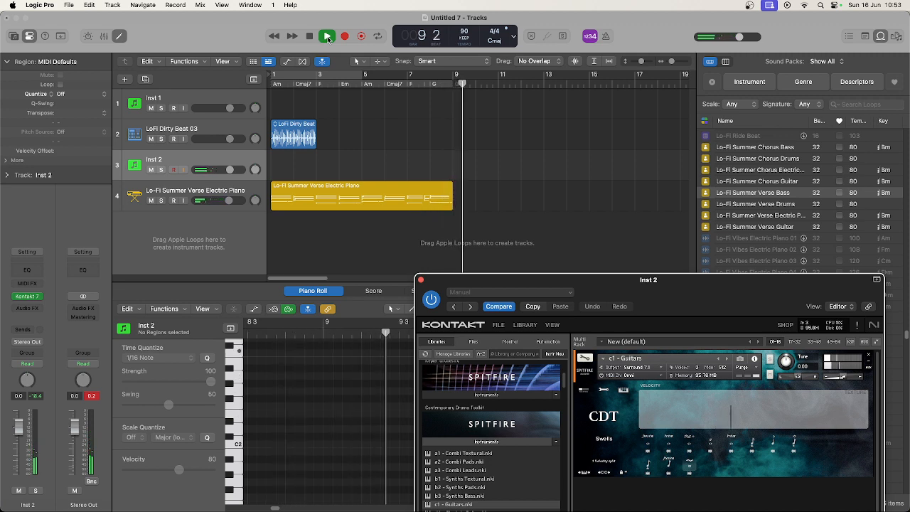
pyautogui.click(327, 37)
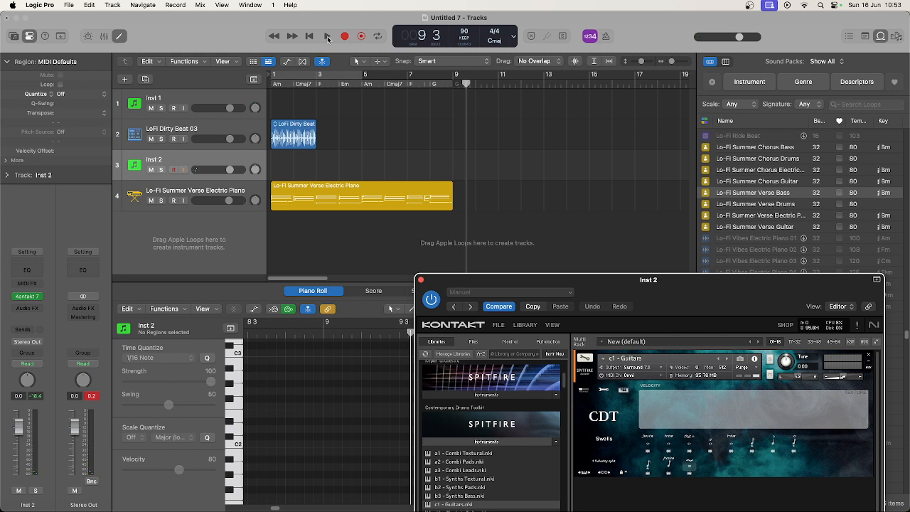
# - Record the guitar melody on the Inst 2 track from bar 1 to bar 9 and close the Kontakt window
pyautogui.press('Return')
pyautogui.press('r')
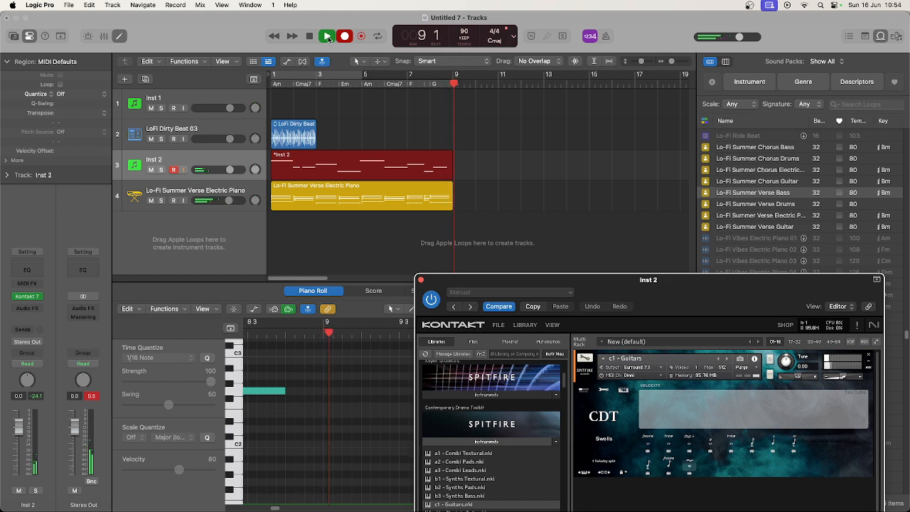
pyautogui.press('space')
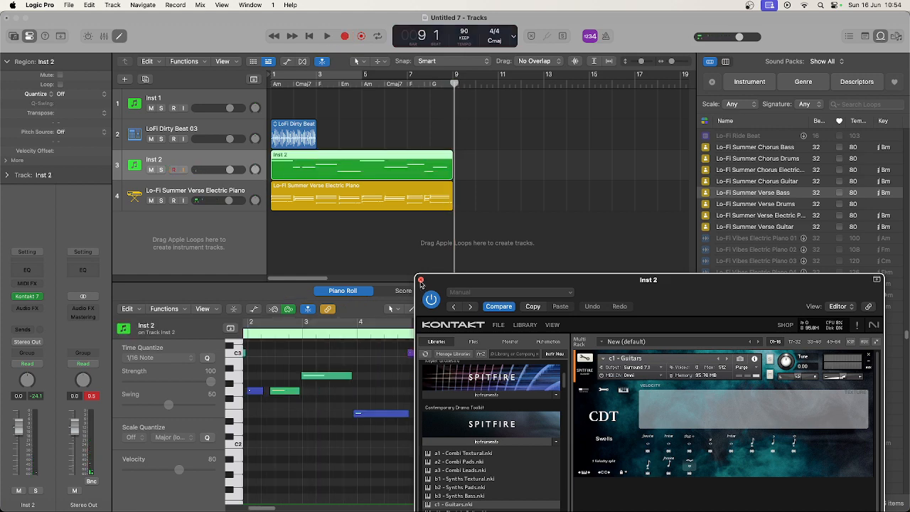
pyautogui.click(420, 281)
# - Lower the velocity of the louder Inst 2 notes, setting the opening note to about 20 and the final note to 17
pyautogui.moveTo(285, 362); pyautogui.dragTo(321, 404)
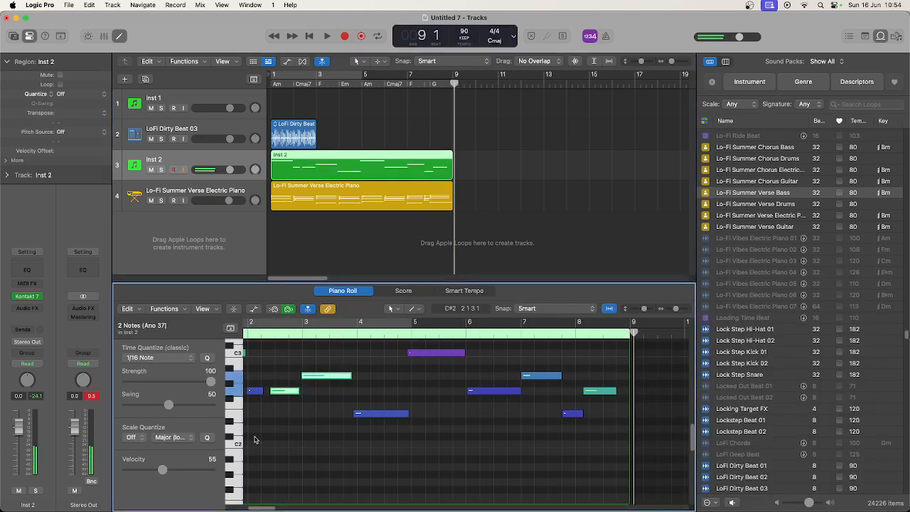
pyautogui.click(255, 390)
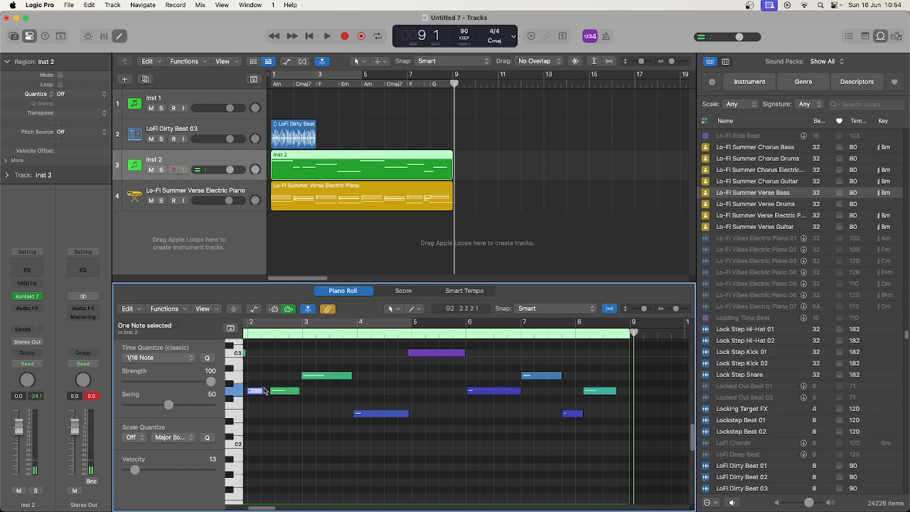
pyautogui.moveTo(274, 357); pyautogui.dragTo(322, 423)
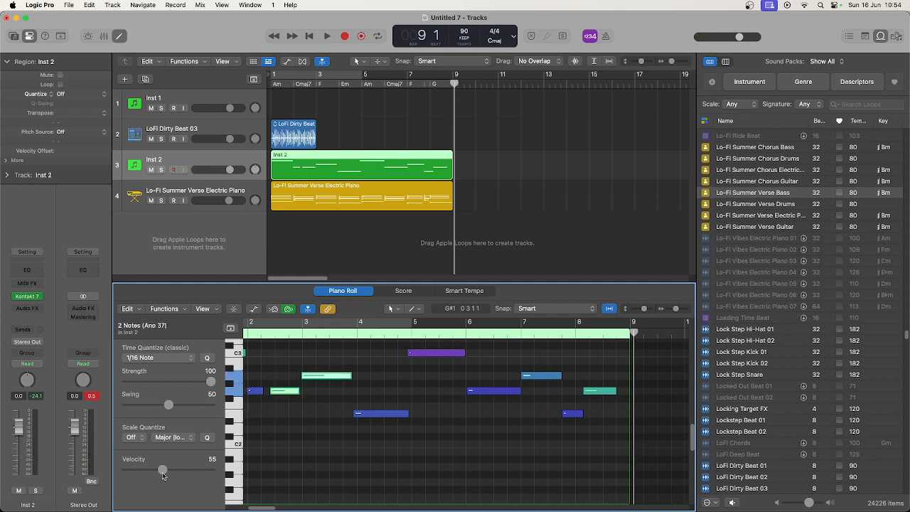
pyautogui.hscroll(-2, 444, 367)
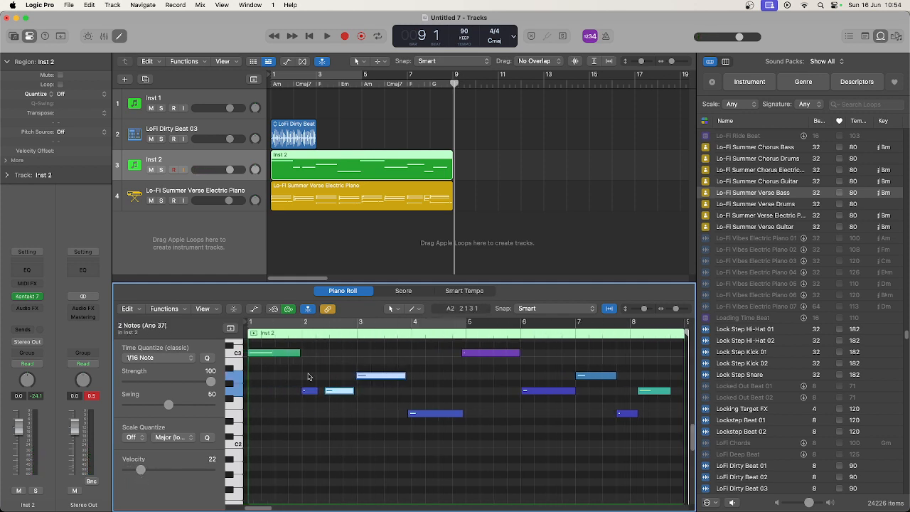
pyautogui.click(283, 353)
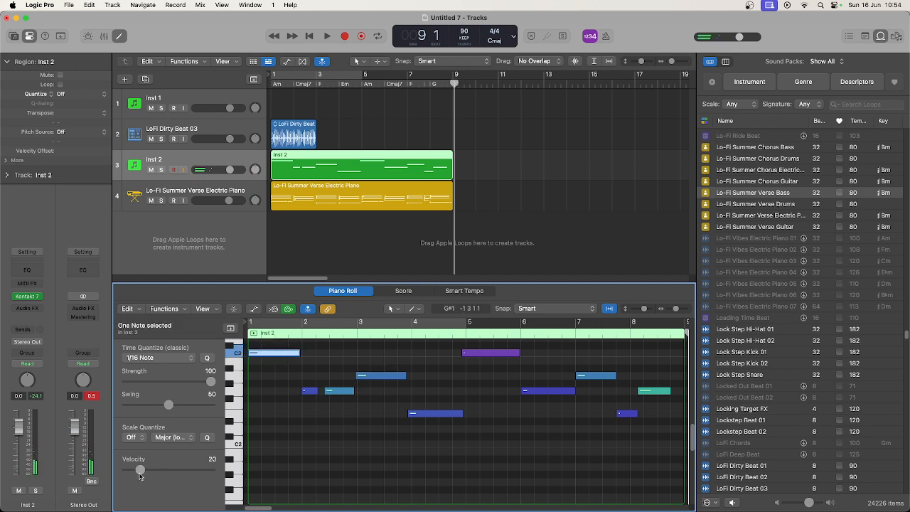
pyautogui.click(462, 455)
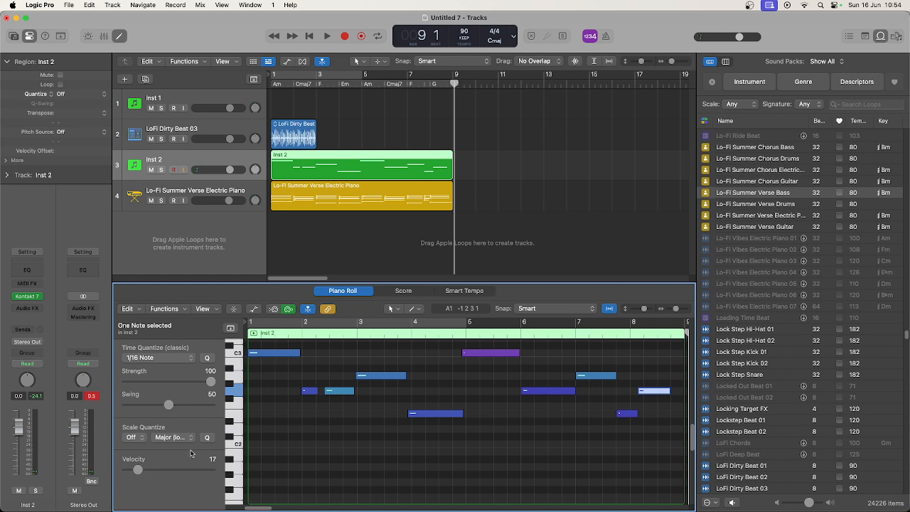
# - Quantize all the notes in the Inst 2 region to 1/16 Note and play the project from the start
pyautogui.press('Return')
pyautogui.press('space')
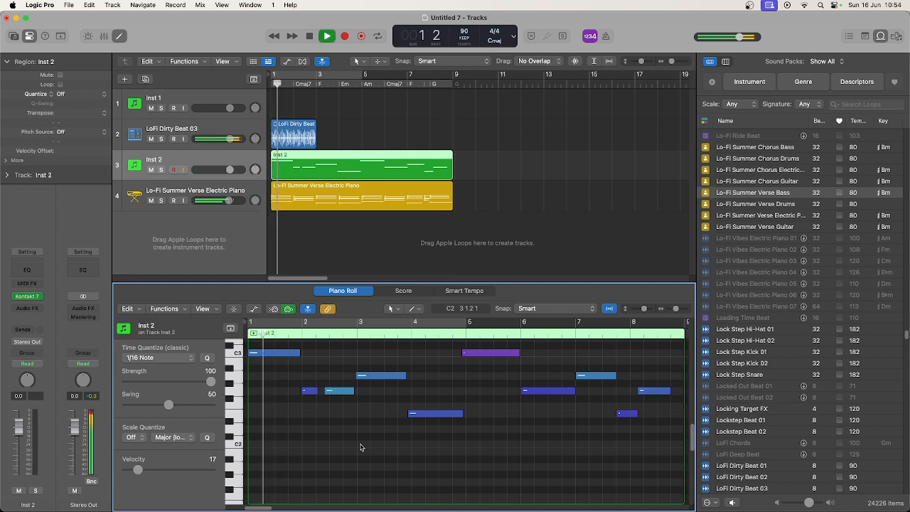
pyautogui.press('space')
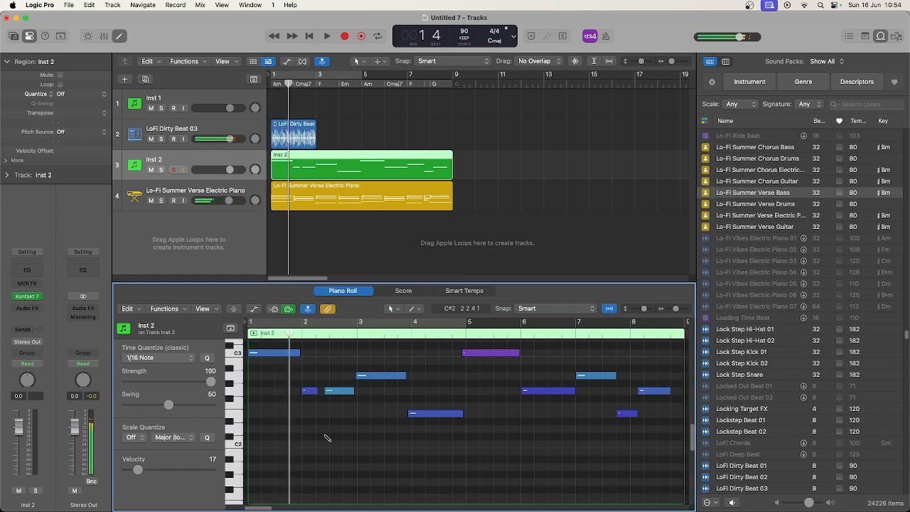
pyautogui.press('super+a')
pyautogui.press('Return')
pyautogui.press('space')
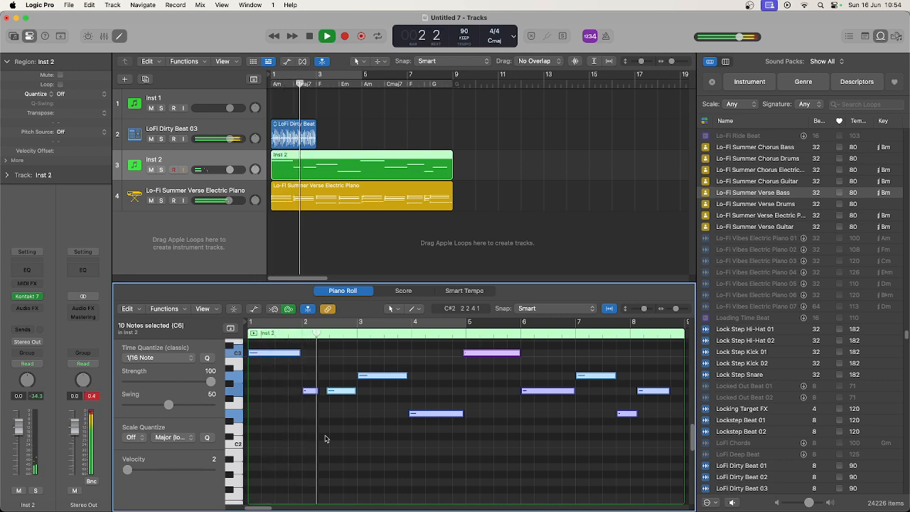
pyautogui.click(320, 406)
pyautogui.press('space')
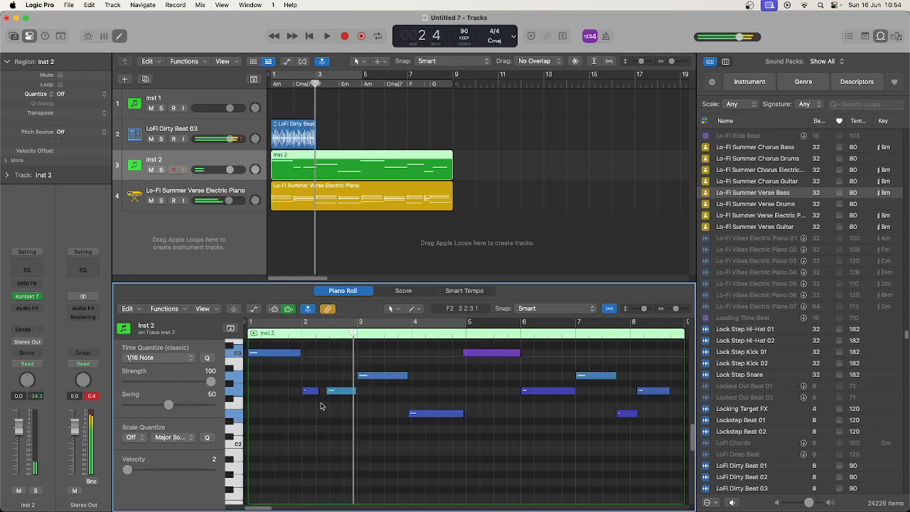
# - Delete the short G2 note at bar 2, extend the following note back to bar 2, and play from the start
pyautogui.click(305, 390)
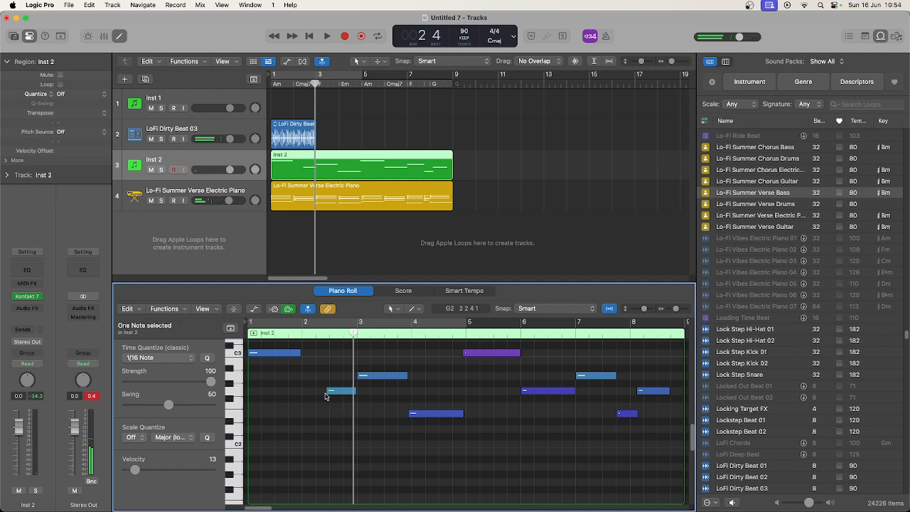
pyautogui.moveTo(325, 396); pyautogui.dragTo(303, 393)
pyautogui.click(352, 438)
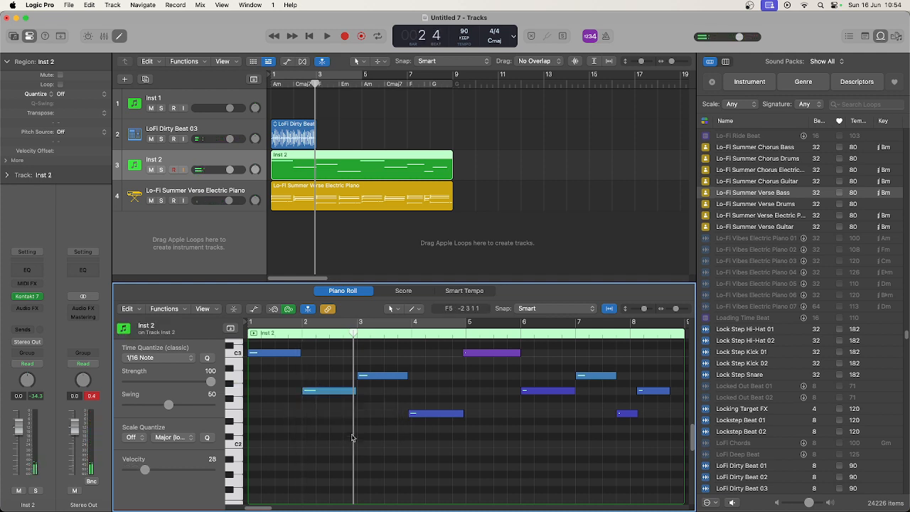
pyautogui.press('Return')
pyautogui.press('space')
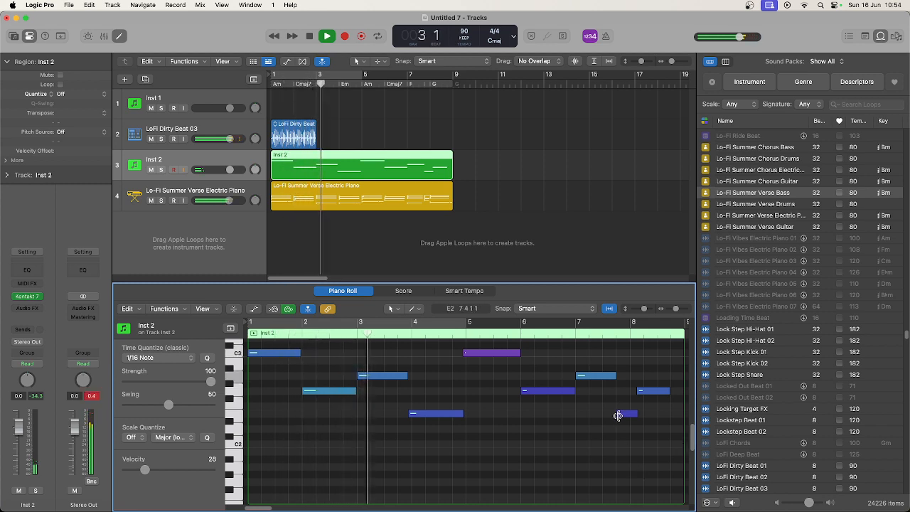
# - Adjust the note edges around bars 7 and 8, starting the final note at bar 8, and trim the C3 note to start at bar 5
pyautogui.moveTo(617, 416); pyautogui.dragTo(604, 416)
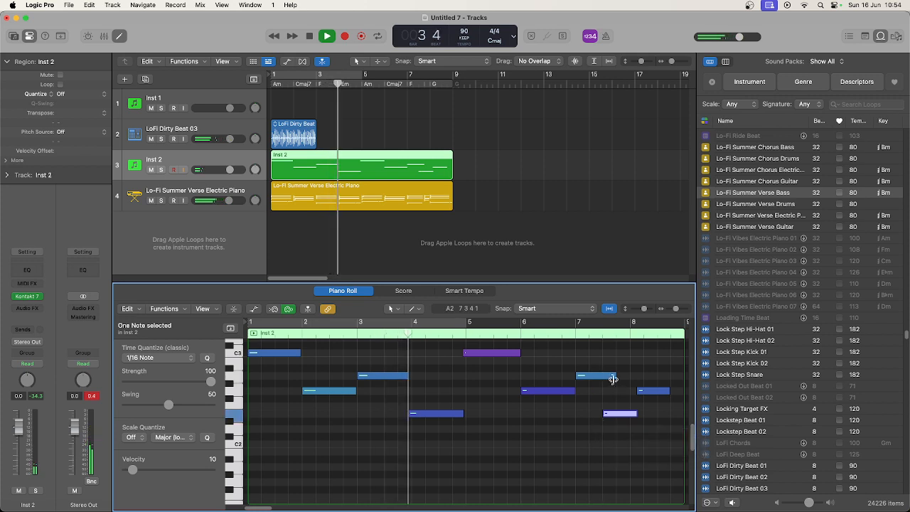
pyautogui.moveTo(612, 379); pyautogui.dragTo(630, 399)
pyautogui.click(639, 400)
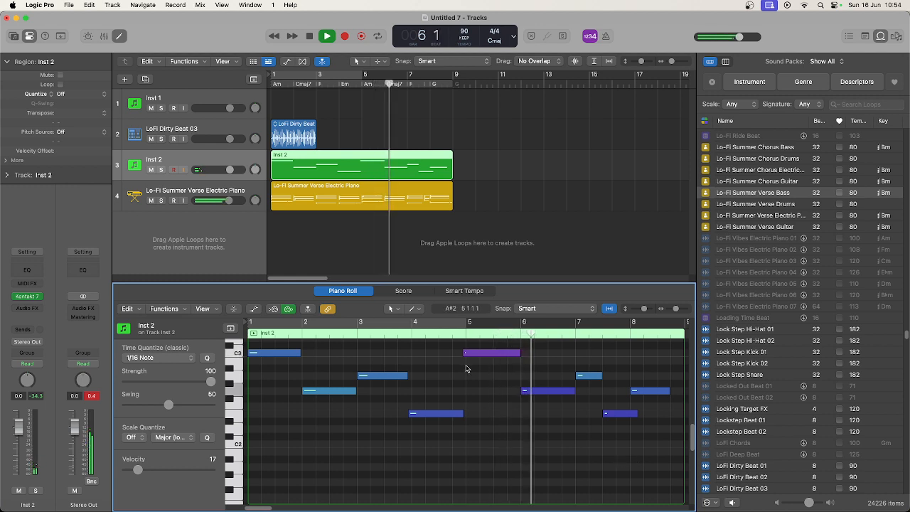
pyautogui.moveTo(464, 352); pyautogui.dragTo(467, 353)
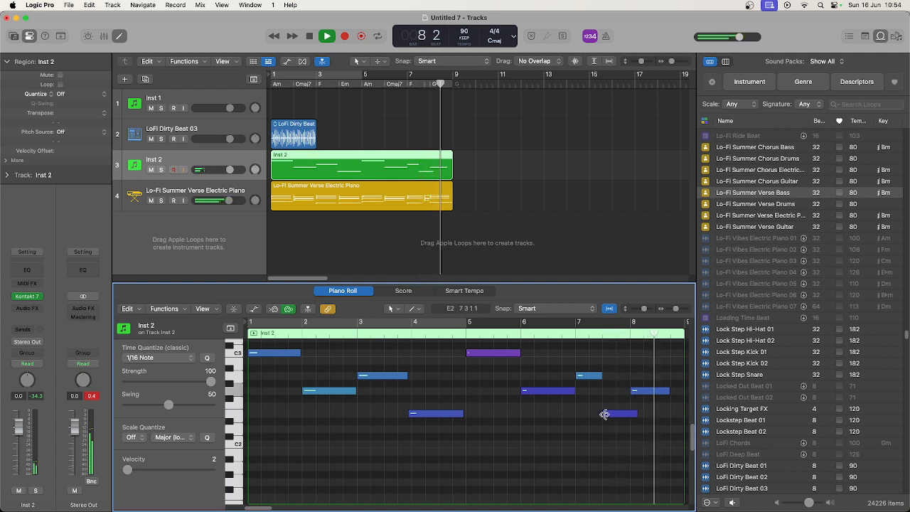
# - Restore the lengths of the A2 note at bar 7 and the short E2 note before bar 8, and play the ending
pyautogui.moveTo(604, 414); pyautogui.dragTo(617, 413)
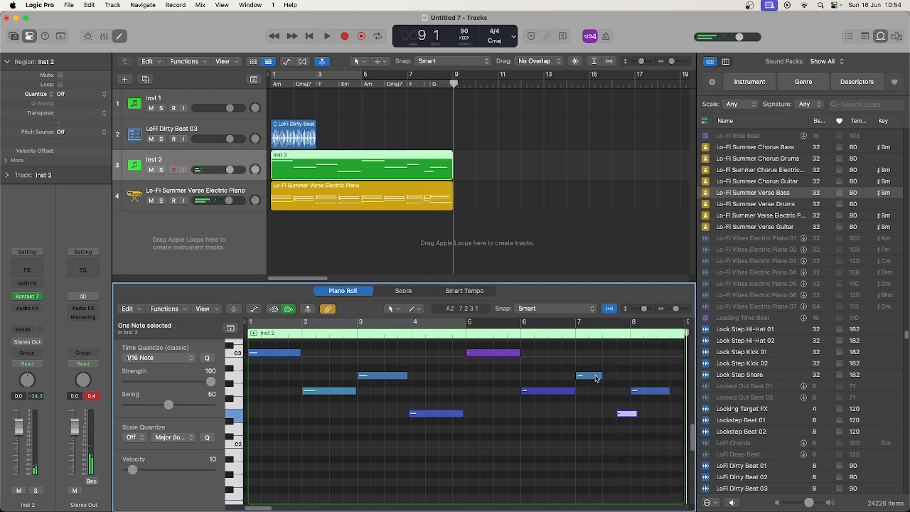
pyautogui.moveTo(603, 377); pyautogui.dragTo(615, 377)
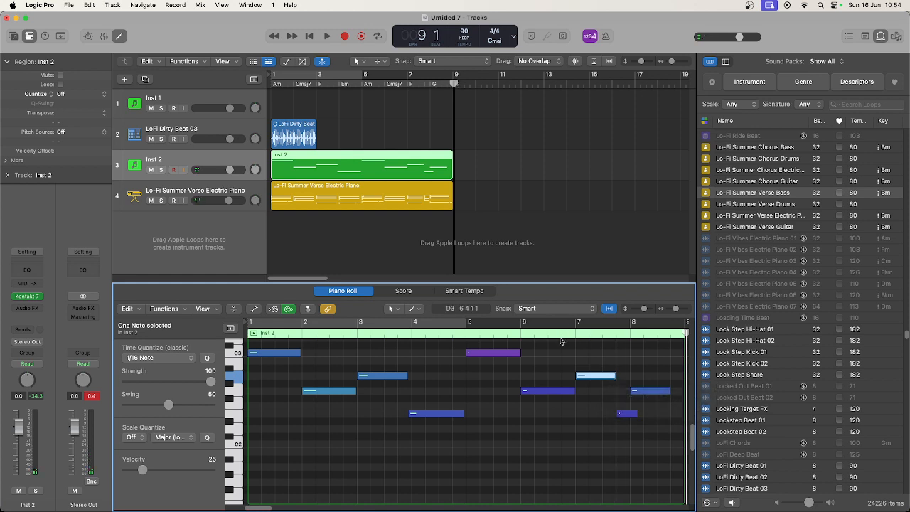
pyautogui.click(560, 337)
pyautogui.press('space')
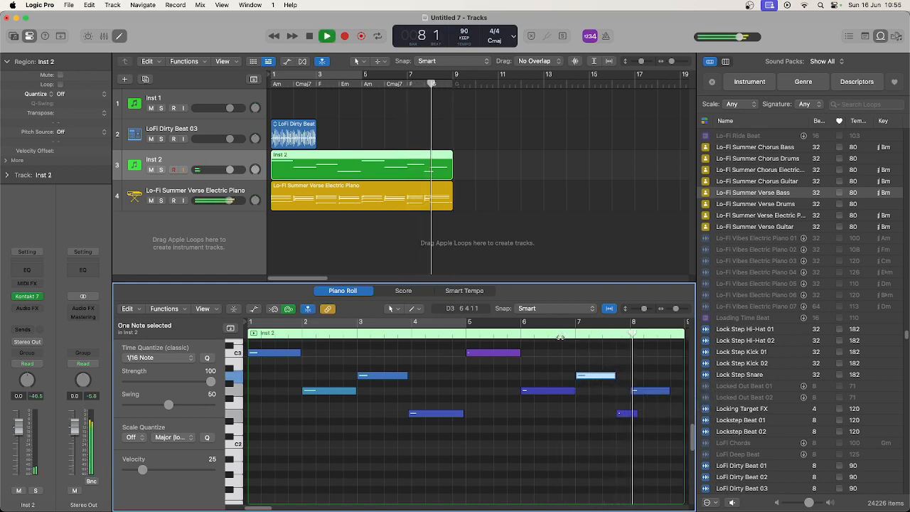
pyautogui.press('space')
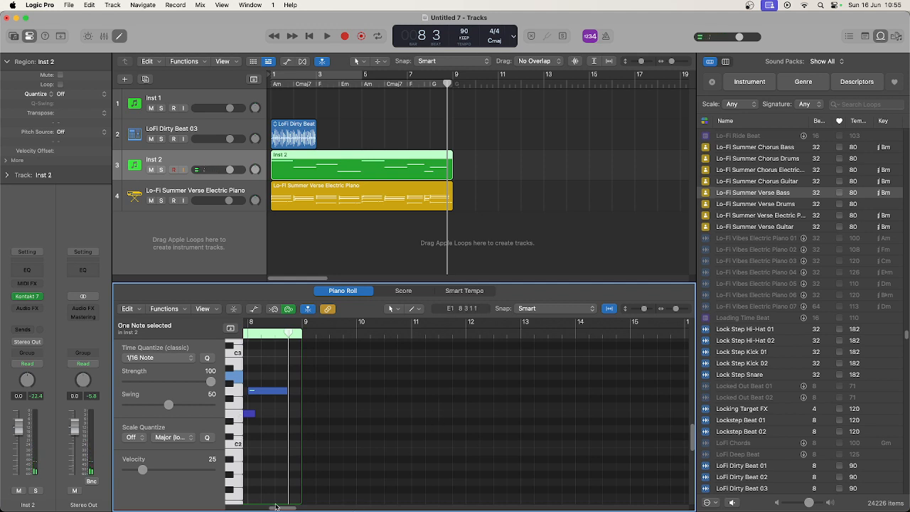
# - Lower the short note before bar 8 to C2 and the final note to D2, and play the ending
pyautogui.moveTo(278, 507); pyautogui.dragTo(269, 509)
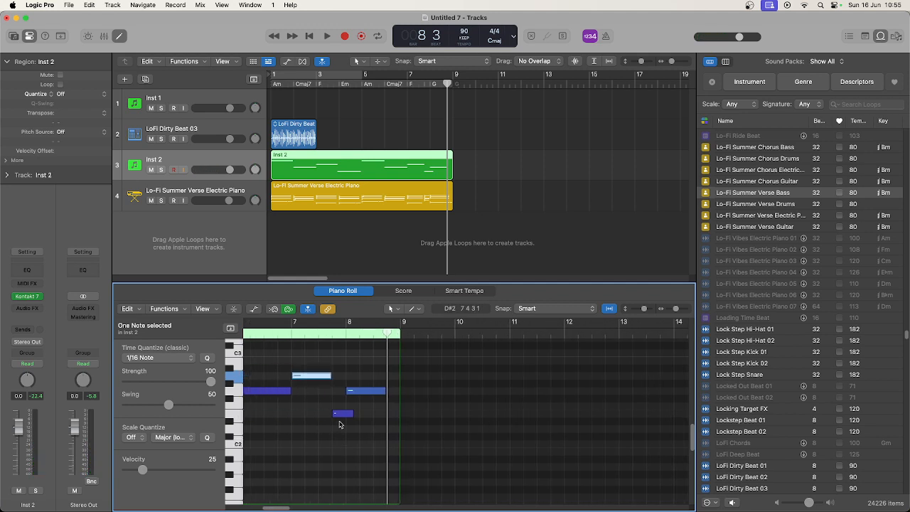
pyautogui.moveTo(358, 389); pyautogui.dragTo(366, 433)
pyautogui.click(360, 428)
pyautogui.doubleClick(277, 335)
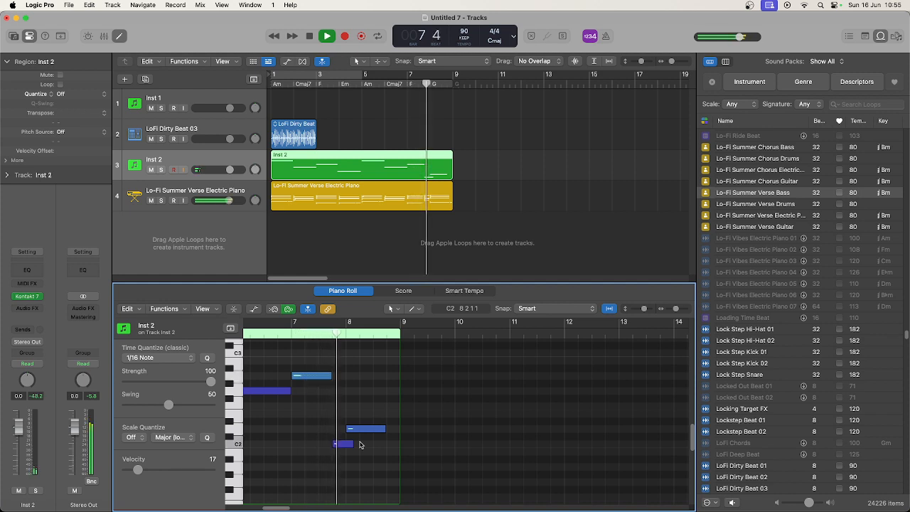
pyautogui.press('space')
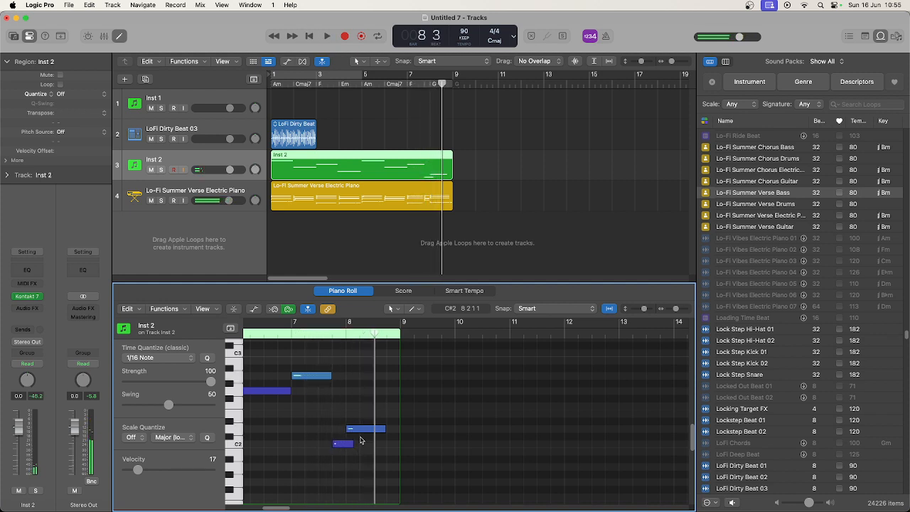
# - Set the final note's velocity to 24 and try it at E2 against playback before returning it to D2
pyautogui.moveTo(361, 432); pyautogui.dragTo(362, 415)
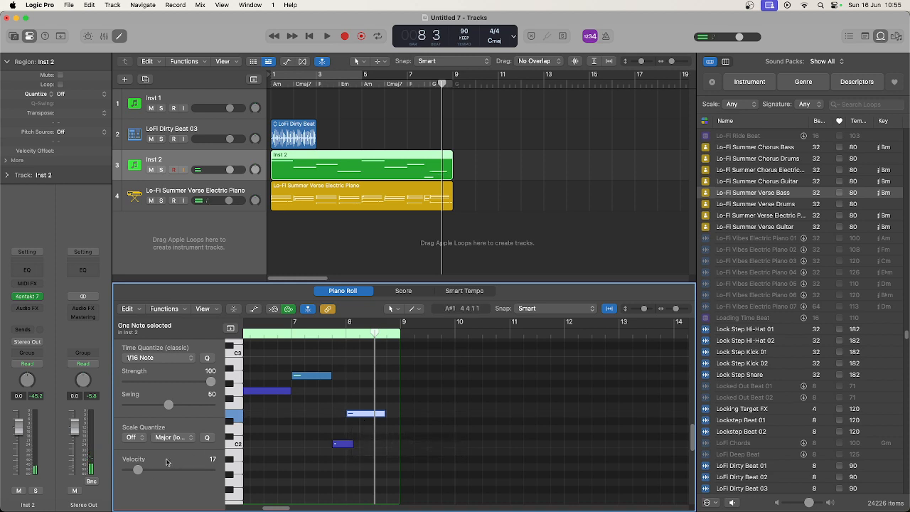
pyautogui.press('space')
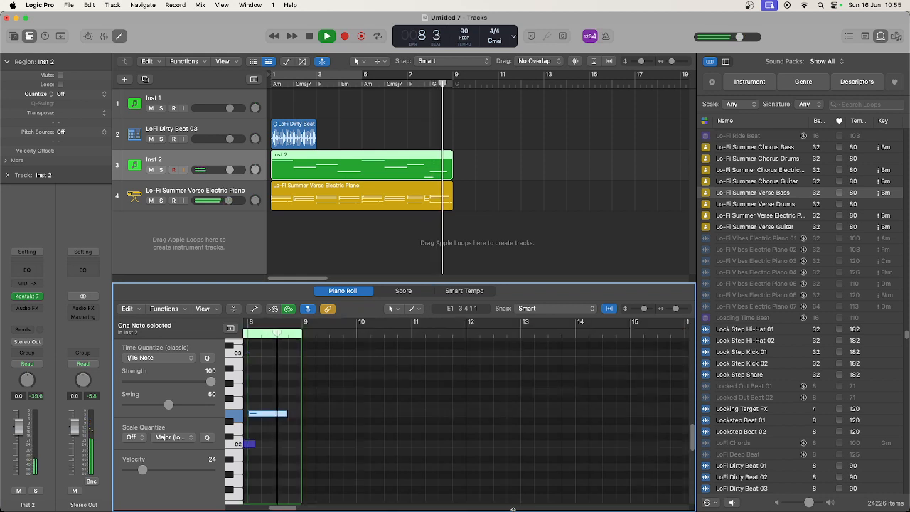
pyautogui.press('space')
pyautogui.moveTo(276, 416); pyautogui.dragTo(272, 434)
pyautogui.press('space')
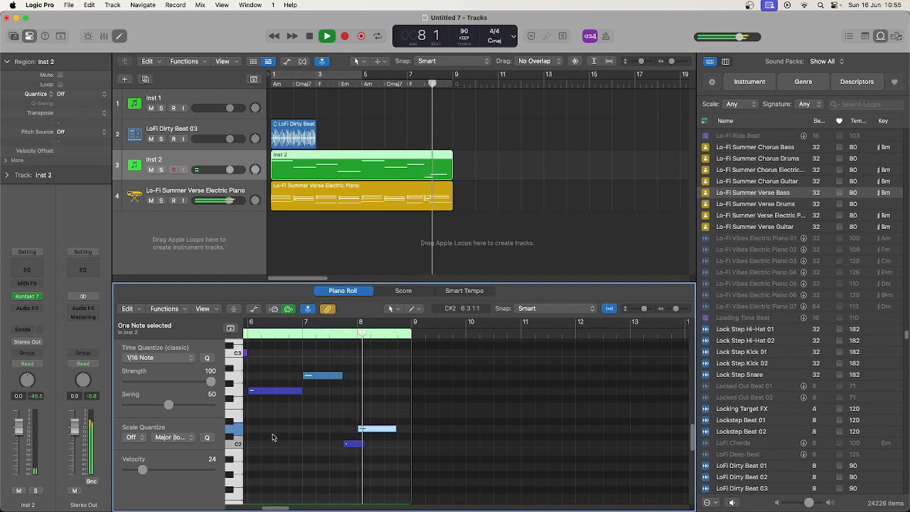
# - Stop playback, try adding a Keyboard Player region at bar 9 on the electric piano track, and delete it
pyautogui.click(460, 202)
pyautogui.press('space')
pyautogui.click(459, 197)
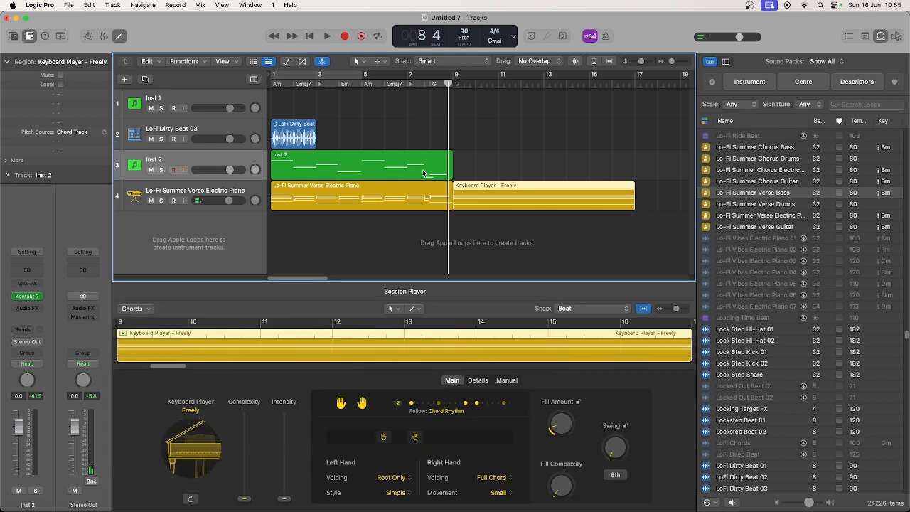
pyautogui.rightClick(505, 190)
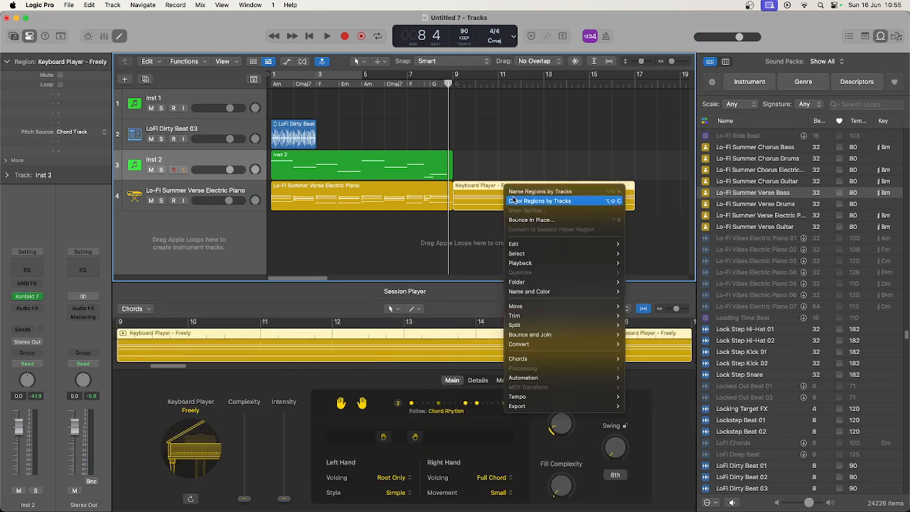
pyautogui.moveTo(519, 246)
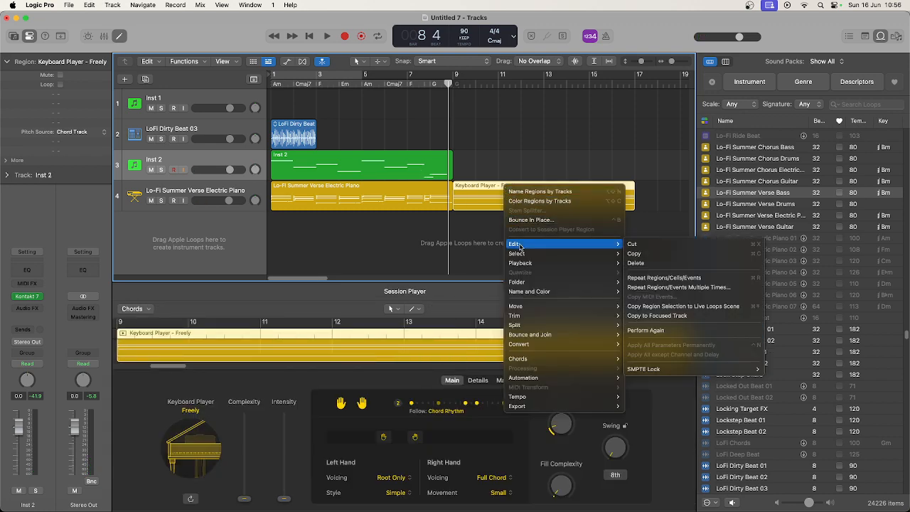
pyautogui.click(478, 165)
pyautogui.press('Delete')
# - Try copying the Lo-Fi Summer Verse Electric Piano region to bar 9, delete the copy, and select the original region
pyautogui.click(375, 196)
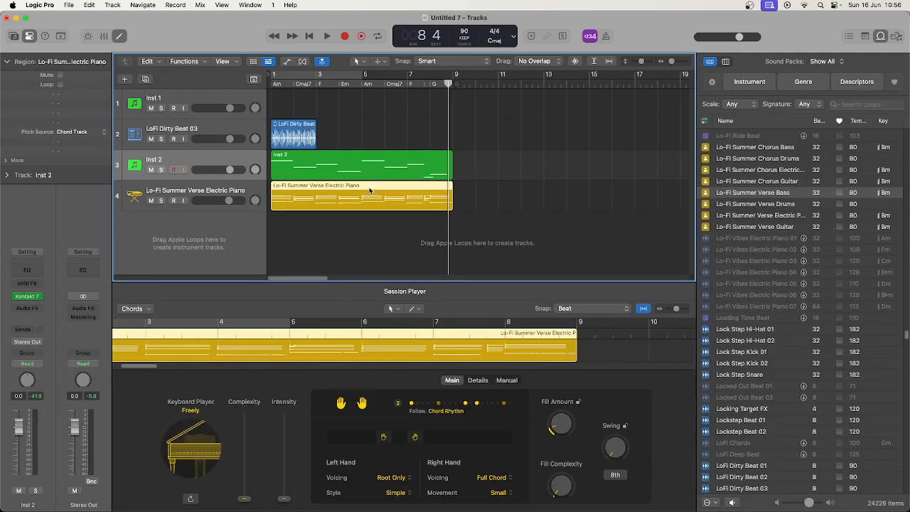
pyautogui.moveTo(375, 196); pyautogui.dragTo(539, 194)
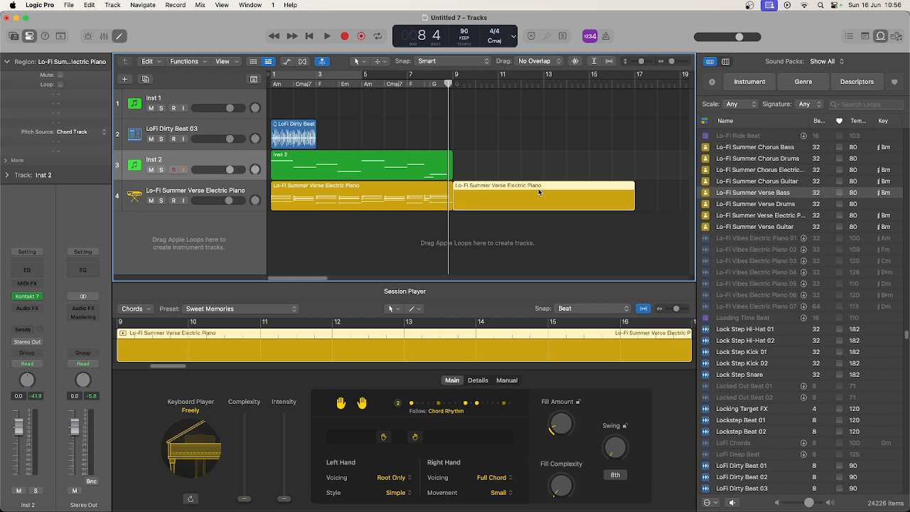
pyautogui.press('Delete')
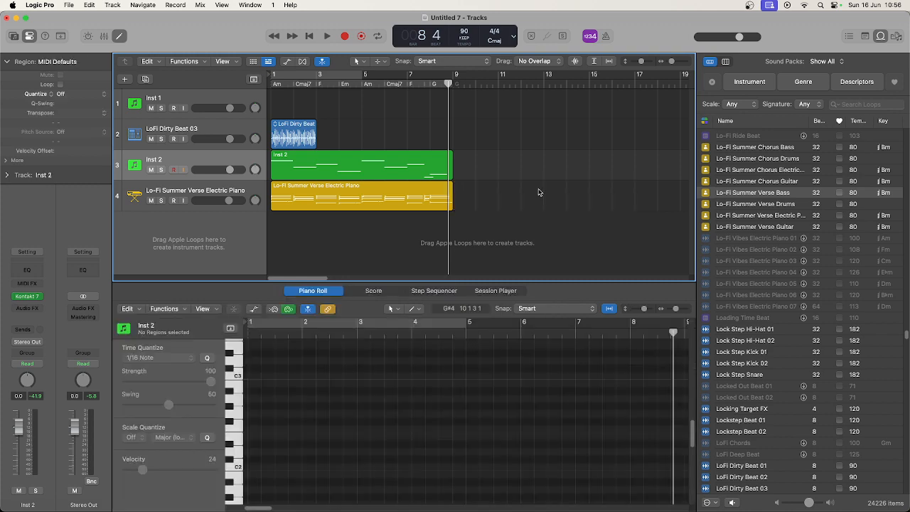
pyautogui.click(422, 188)
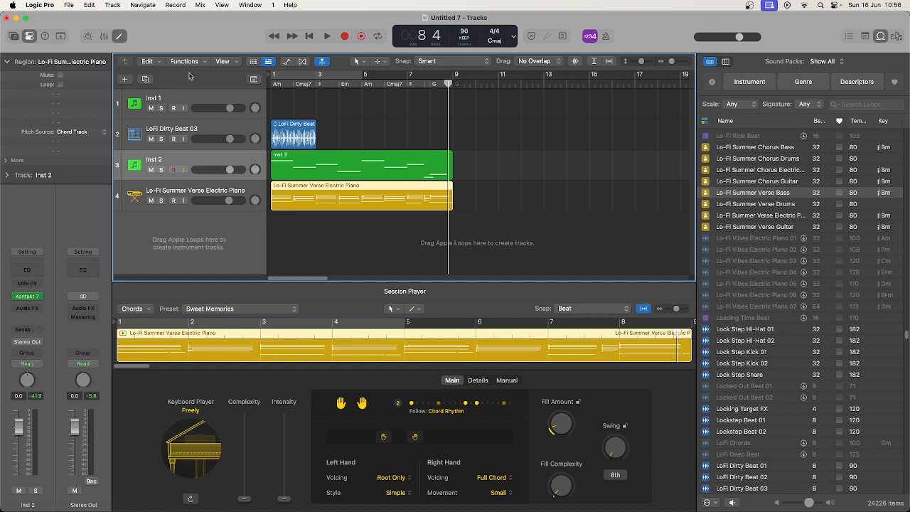
# - Show the global tracks and copy the whole eight-bar chord progression to bar 9 in the Chord track
pyautogui.click(253, 79)
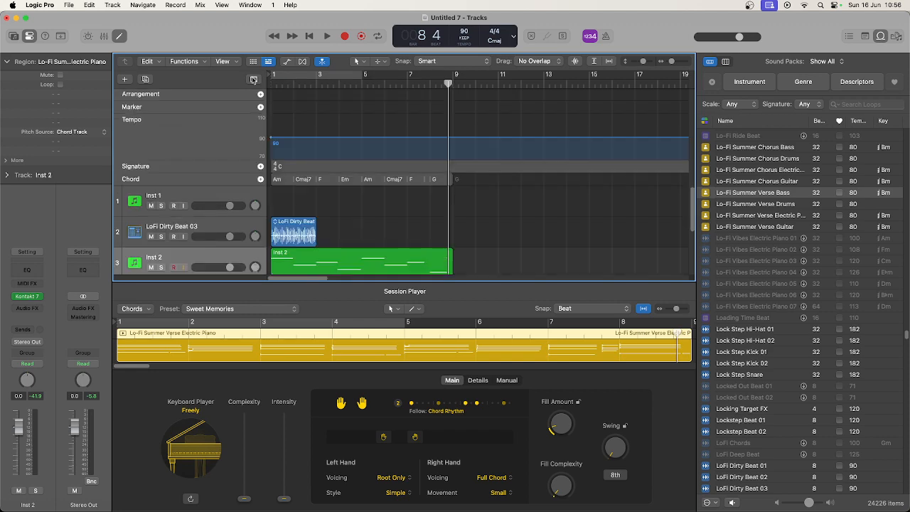
pyautogui.click(282, 181)
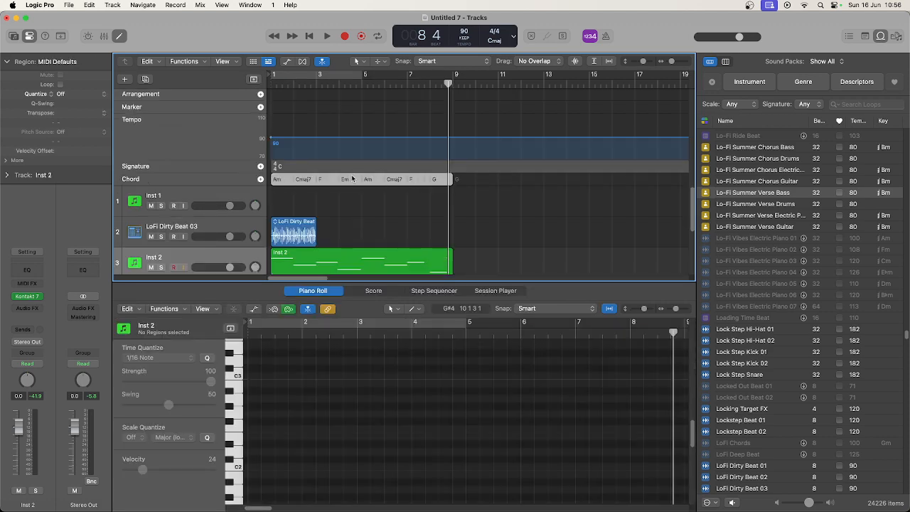
pyautogui.moveTo(335, 182); pyautogui.dragTo(519, 179)
pyautogui.scroll(-3, 520, 224)
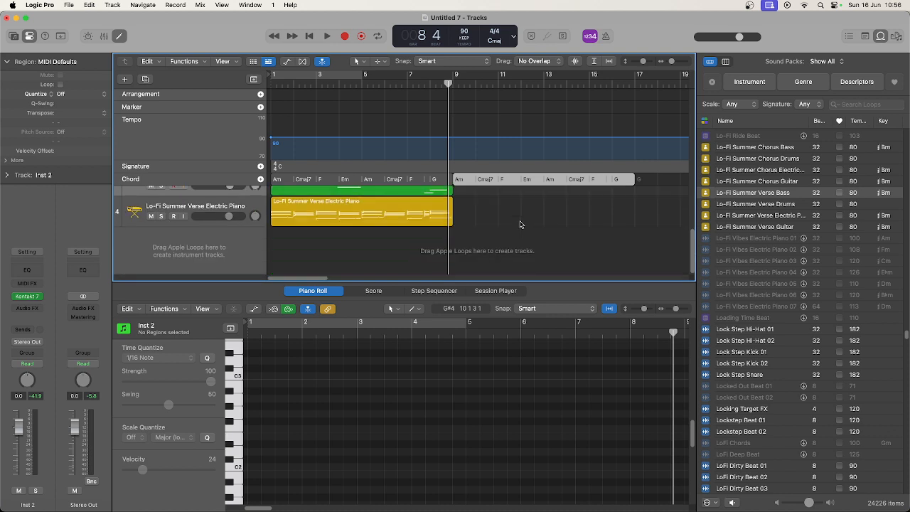
# - Add a Keyboard Player region at bar 9 on the electric piano track and play across the transition from bar 8
pyautogui.click(457, 210)
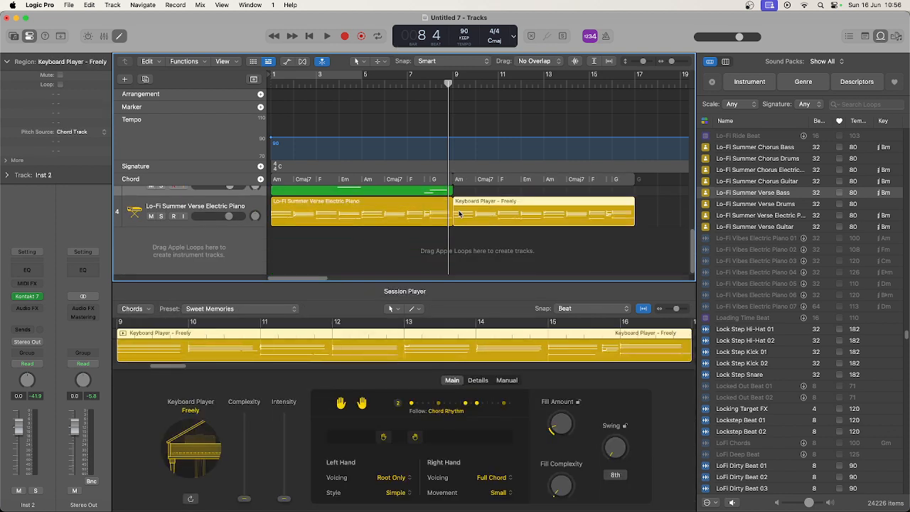
pyautogui.scroll(3, 495, 235)
pyautogui.press('space')
pyautogui.scroll(-3, 495, 234)
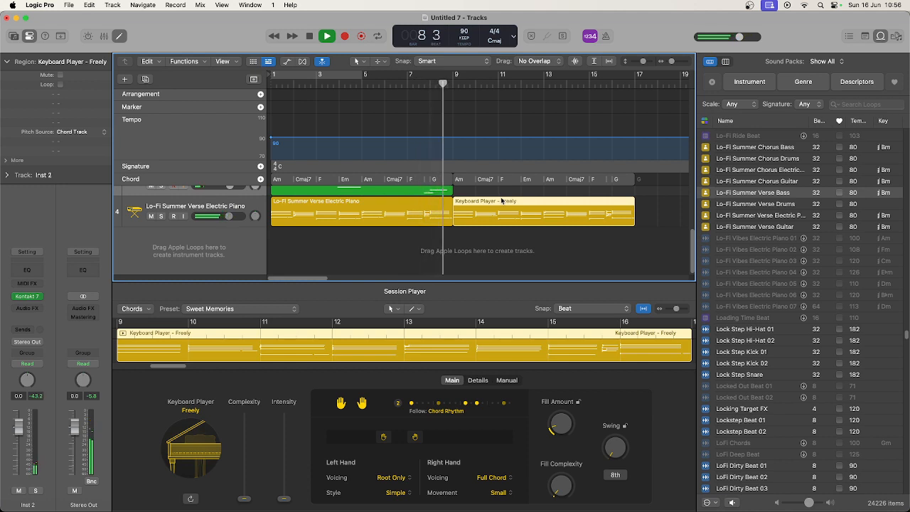
pyautogui.click(247, 201)
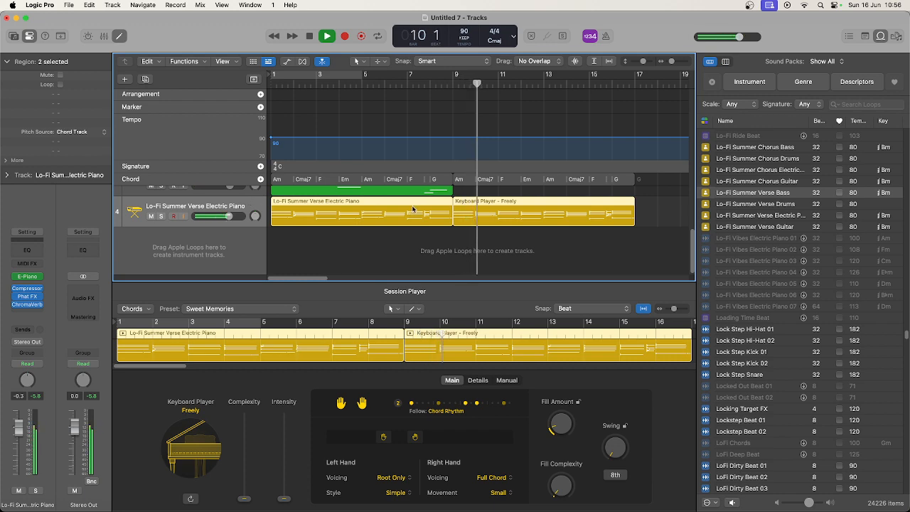
pyautogui.scroll(3, 424, 213)
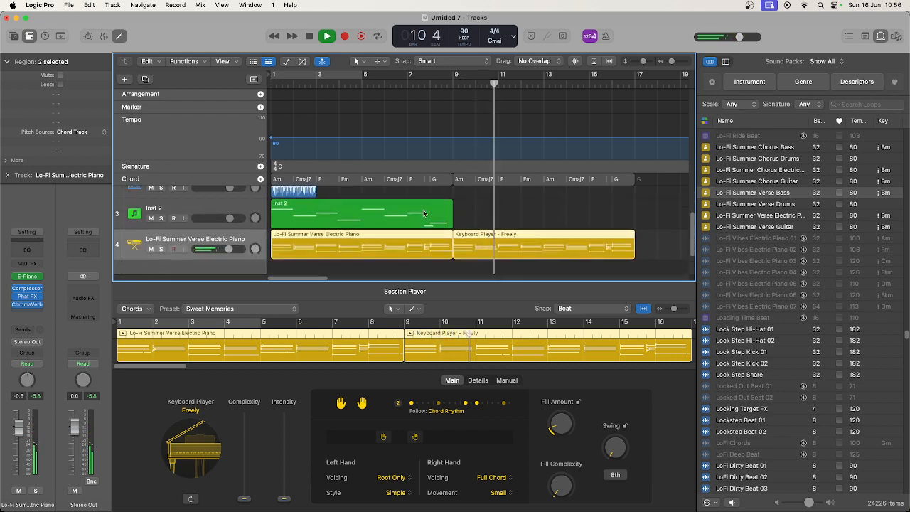
pyautogui.scroll(3, 424, 213)
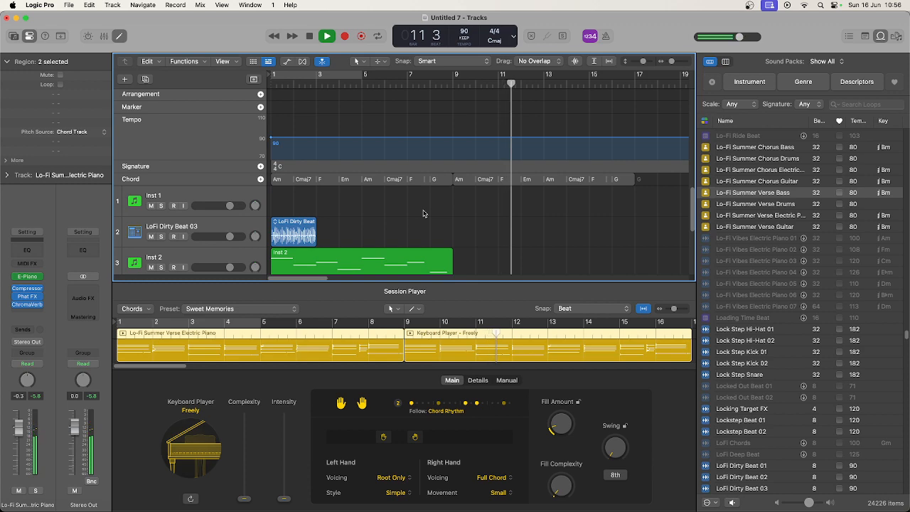
pyautogui.scroll(-3, 424, 213)
pyautogui.press('space')
# - Copy the Inst 2 melody region to bar 9 and hide the global tracks
pyautogui.click(365, 206)
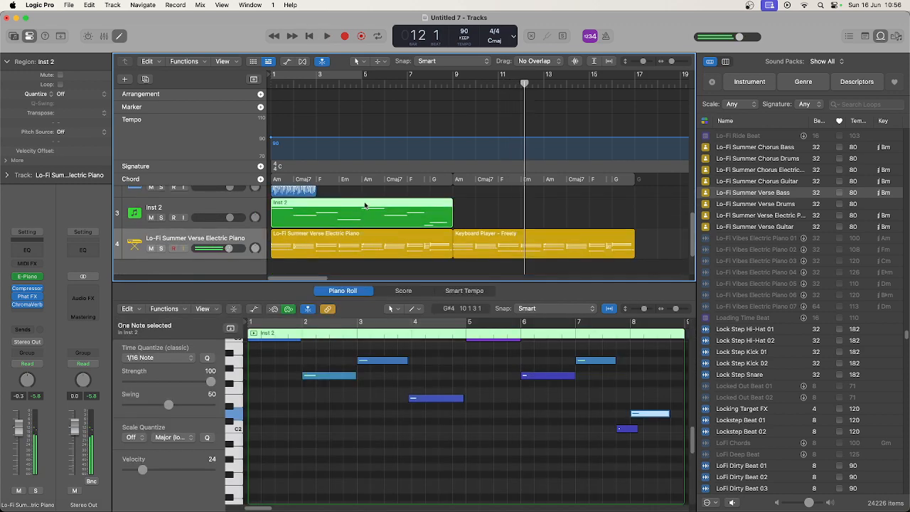
pyautogui.moveTo(345, 203); pyautogui.dragTo(527, 206)
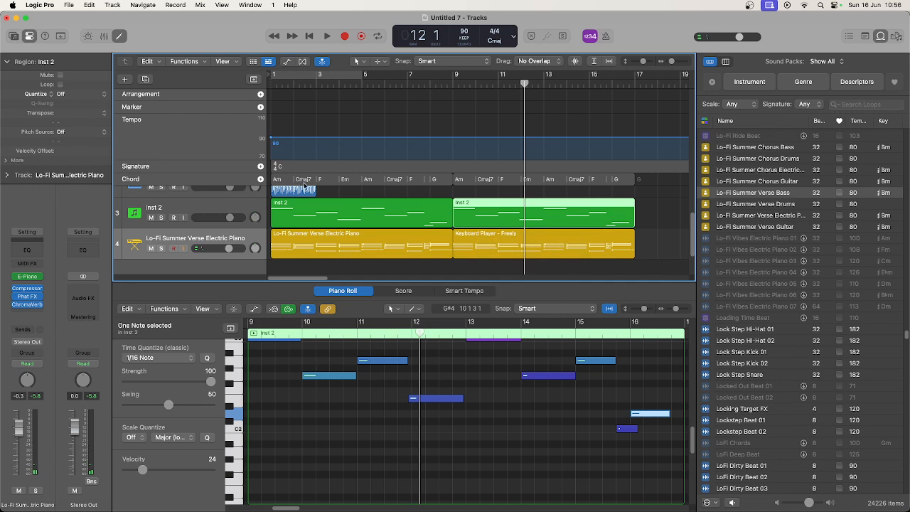
pyautogui.click(254, 81)
# - Set the velocity of all notes in the copied Inst 2 region to 52 and start playback
pyautogui.click(509, 391)
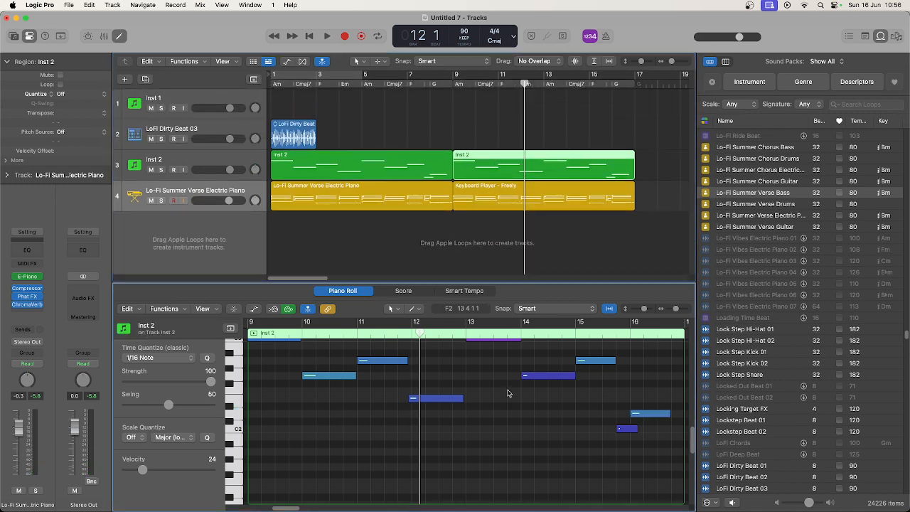
pyautogui.press('super+a')
pyautogui.moveTo(131, 473); pyautogui.dragTo(163, 472)
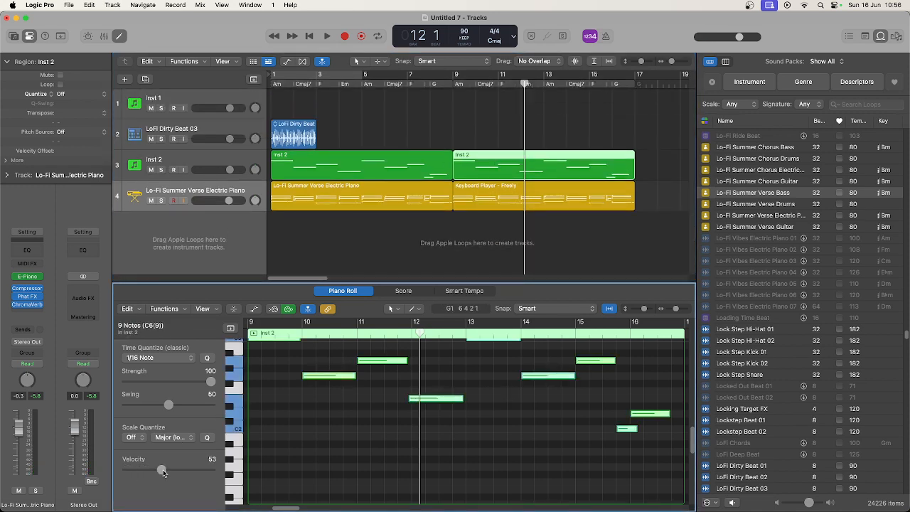
pyautogui.scroll(1, 305, 439)
pyautogui.press('space')
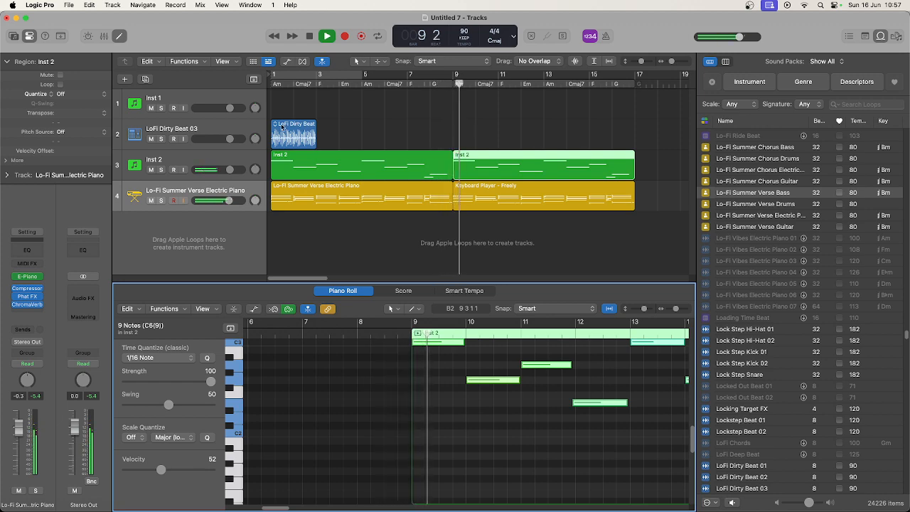
# - Move the LoFi Dirty Beat region to bar 9 and repeat it until it fills the section up to bar 17
pyautogui.moveTo(285, 124); pyautogui.dragTo(468, 133)
pyautogui.press('l')
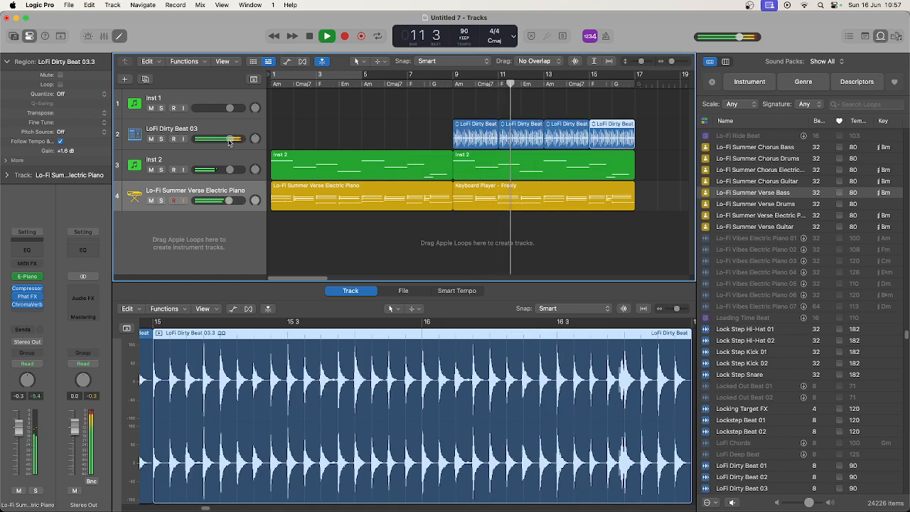
# - Lower the LoFi Dirty Beat 03 track's volume while listening, and mute the track
pyautogui.moveTo(229, 139); pyautogui.dragTo(209, 142)
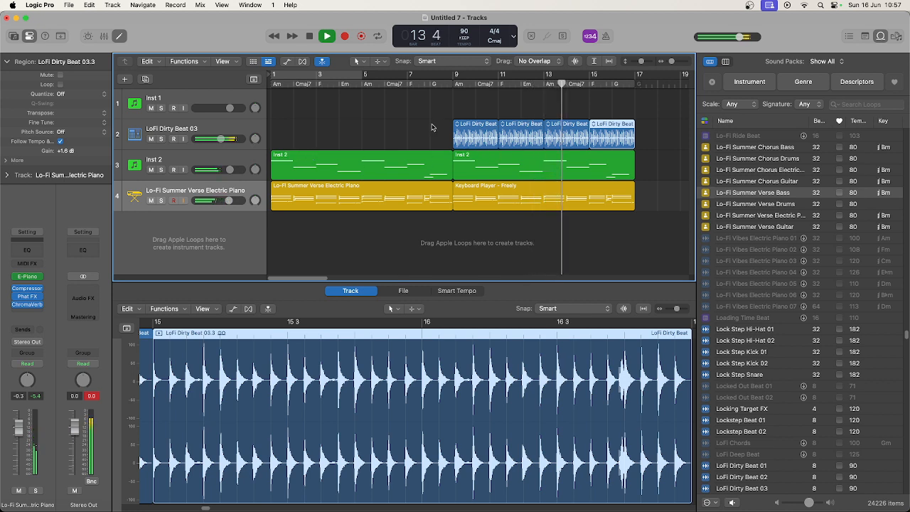
pyautogui.moveTo(212, 138)
pyautogui.mouseDown()
pyautogui.moveTo(201, 139)
pyautogui.moveTo(213, 138)
pyautogui.mouseUp()
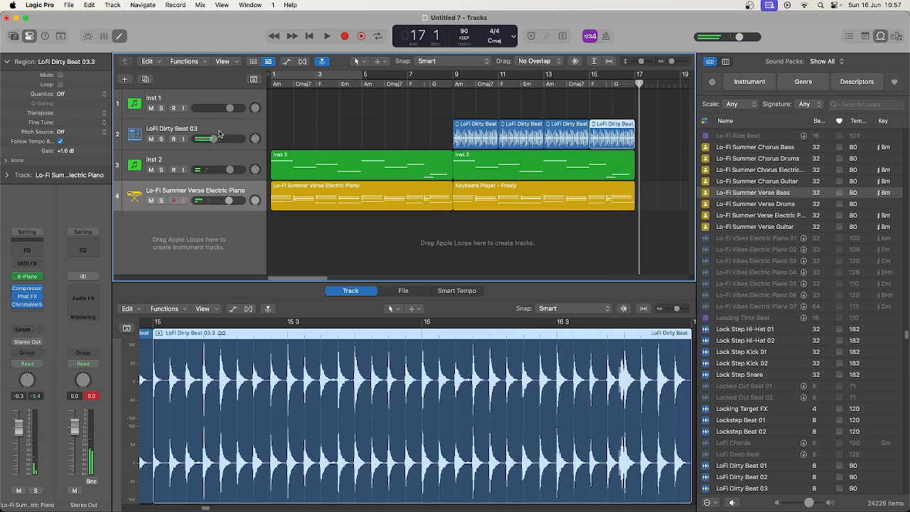
pyautogui.click(151, 139)
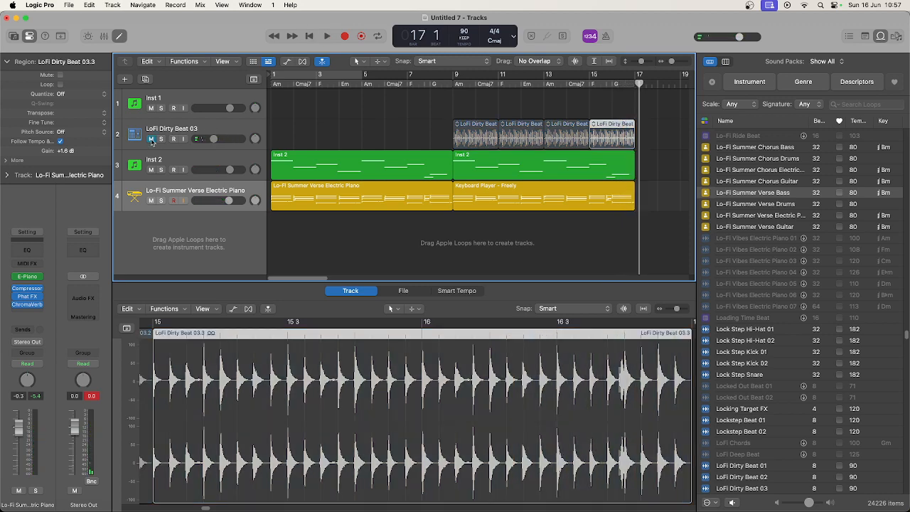
pyautogui.click(125, 79)
pyautogui.click(509, 194)
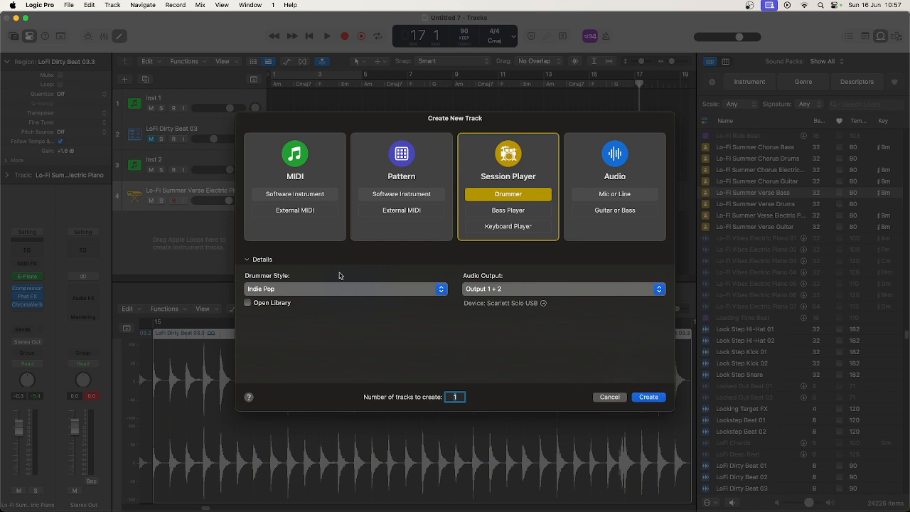
pyautogui.click(363, 290)
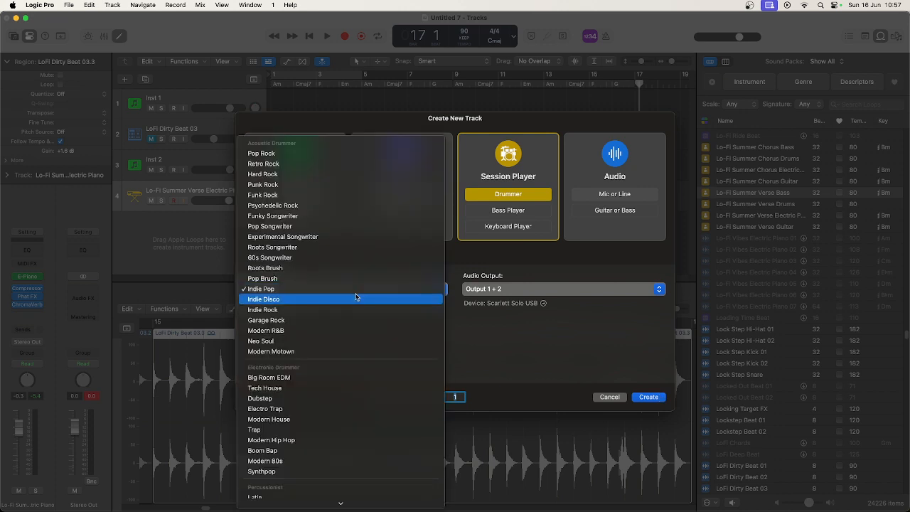
pyautogui.scroll(-2, 356, 296)
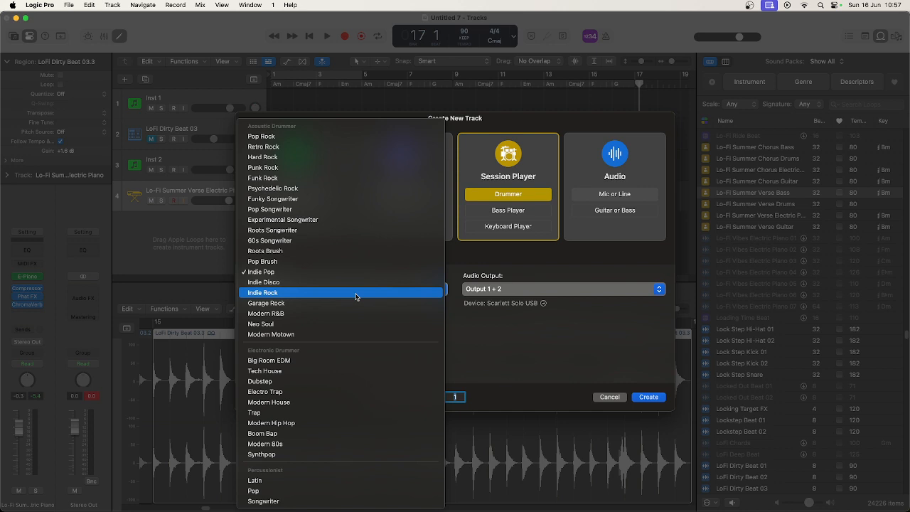
pyautogui.click(352, 271)
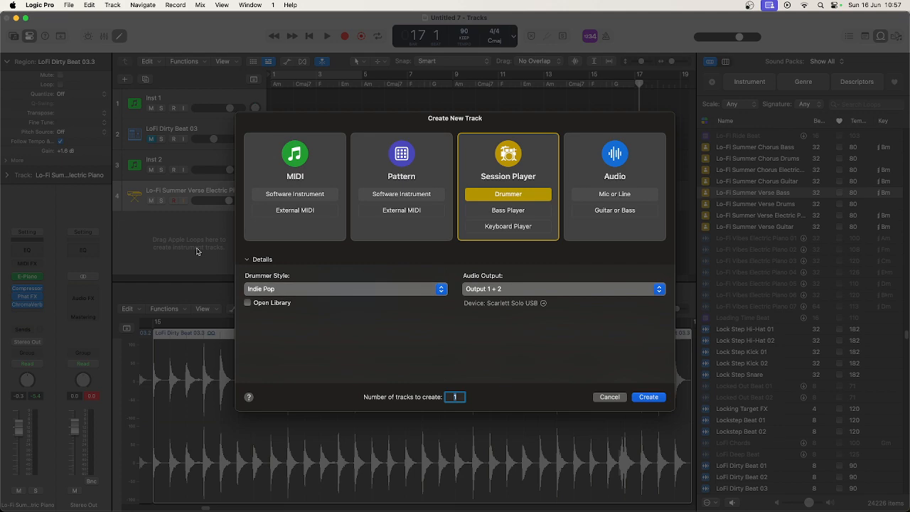
pyautogui.click(609, 397)
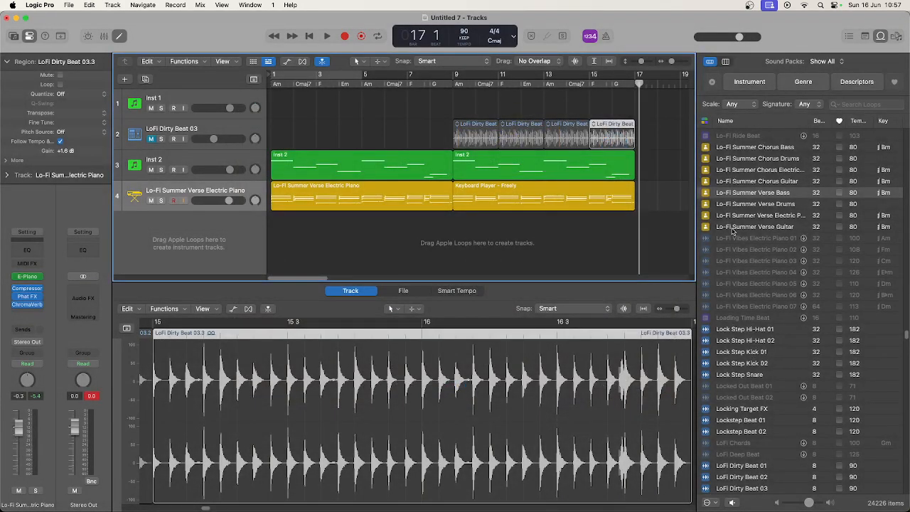
# - Preview the Lo-Fi Summer Verse Drums loop, add it at bar 1 on a new track, and play it with the arrangement
pyautogui.click(743, 205)
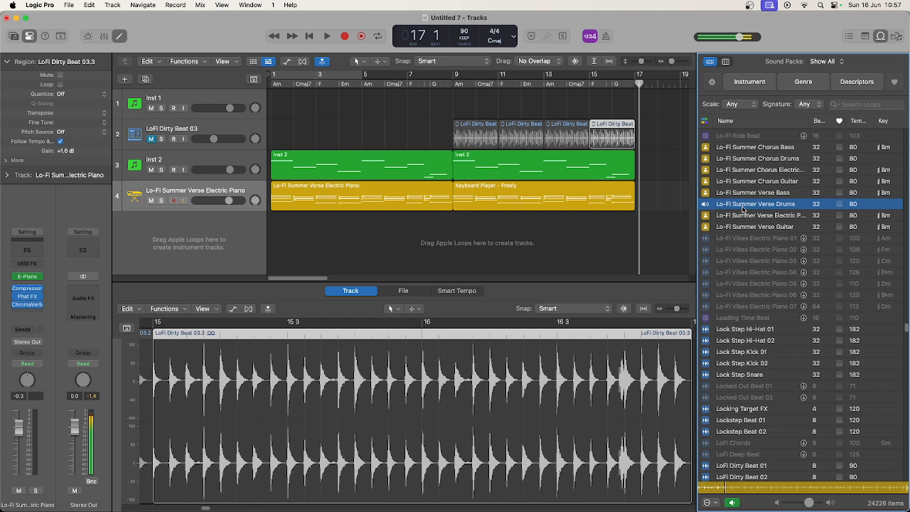
pyautogui.moveTo(743, 207); pyautogui.dragTo(299, 261)
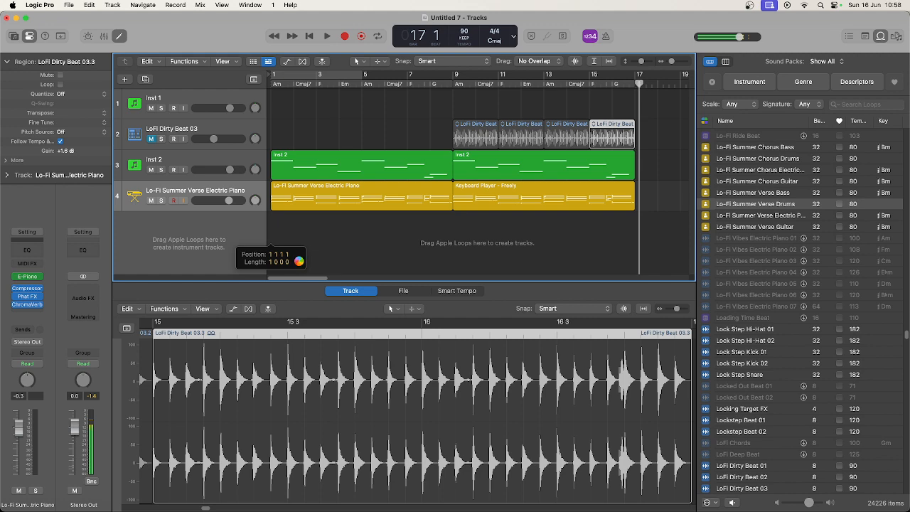
pyautogui.doubleClick(517, 321)
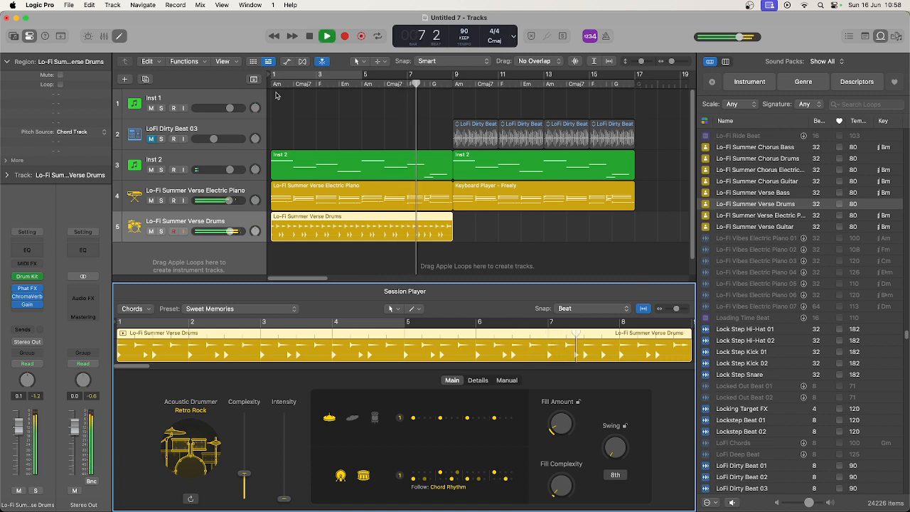
pyautogui.press('Return')
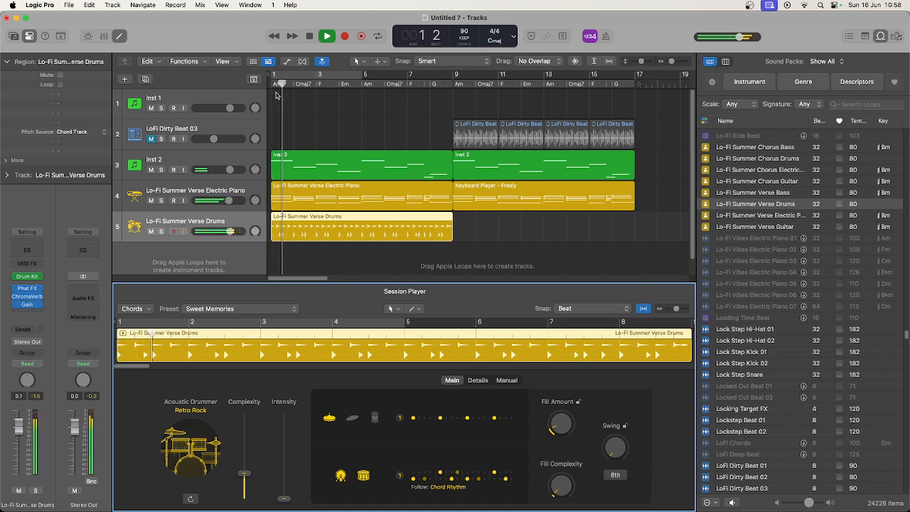
pyautogui.click(353, 212)
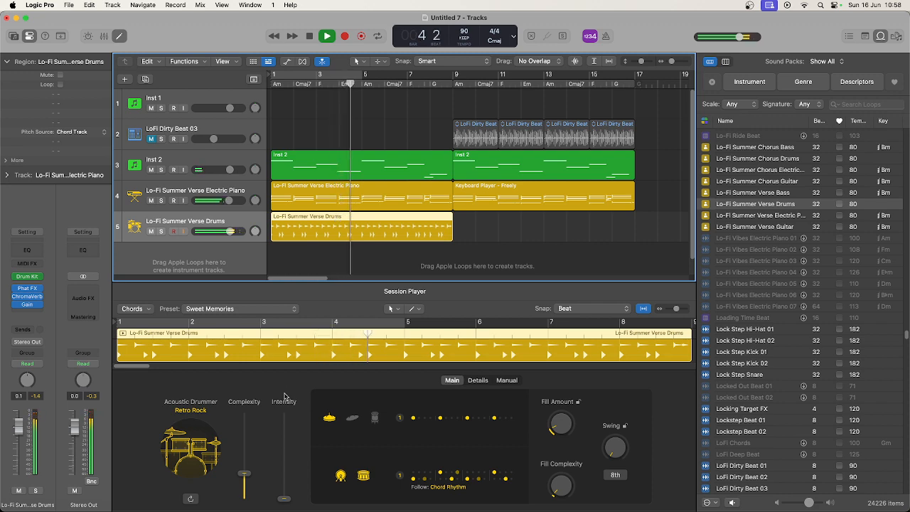
pyautogui.press('space')
# - Change the drums region's drummer style to Pop Rock and lower the drum track's volume to -3.0 dB during playback
pyautogui.click(197, 411)
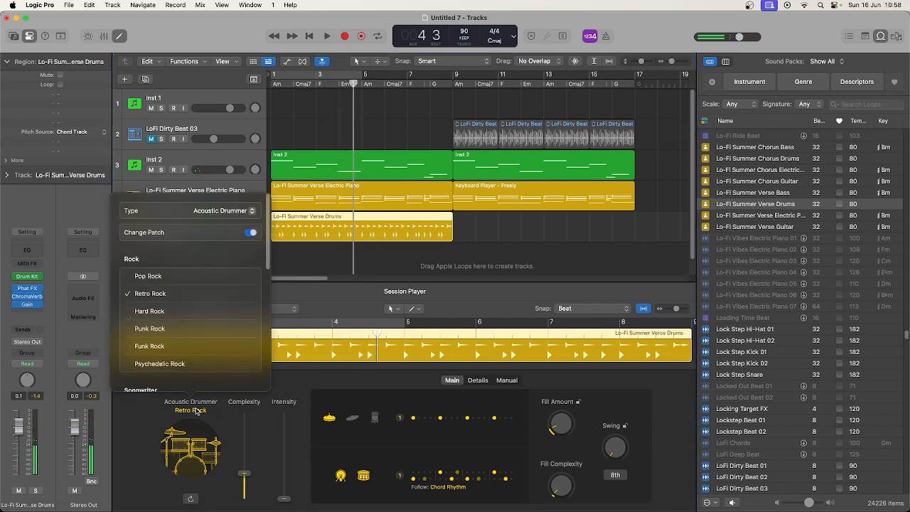
pyautogui.click(175, 279)
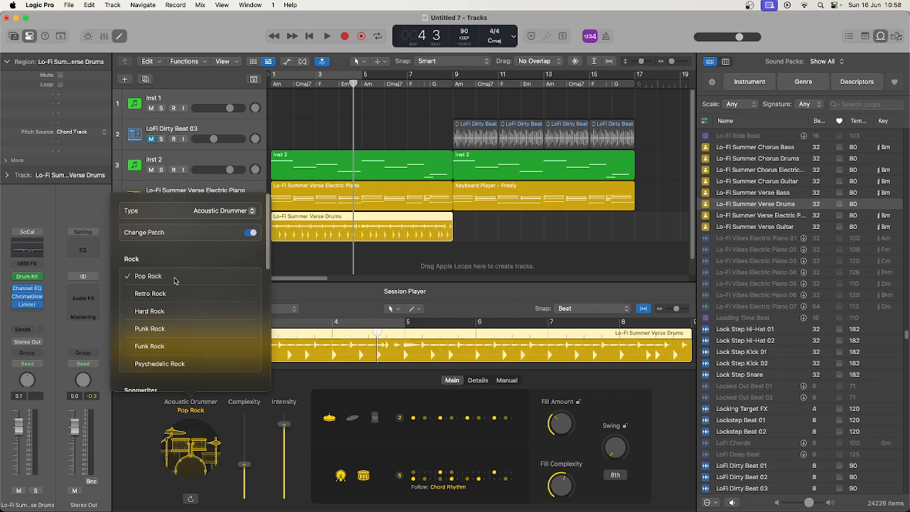
pyautogui.press('space')
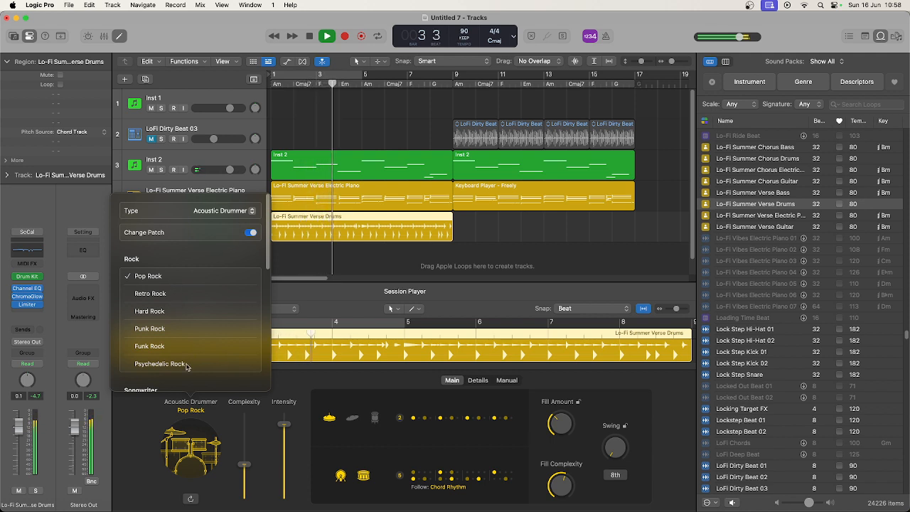
pyautogui.click(145, 412)
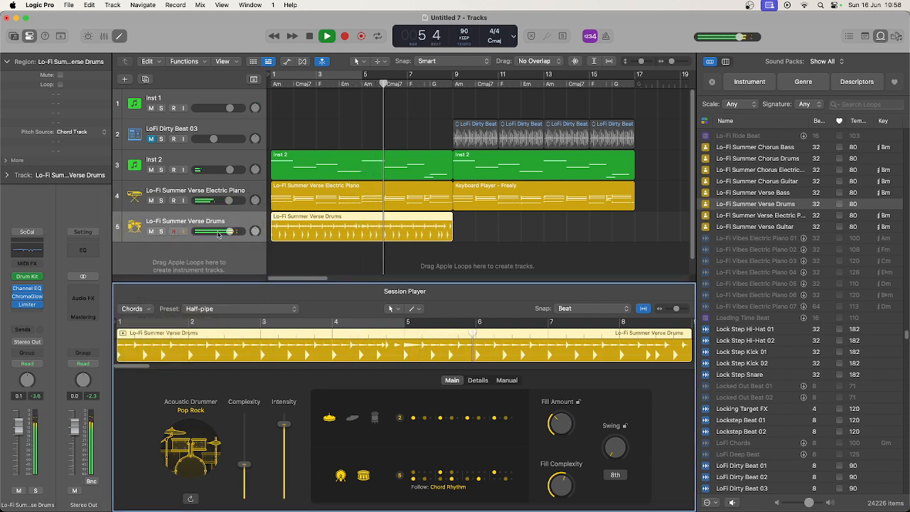
pyautogui.moveTo(229, 236); pyautogui.dragTo(224, 236)
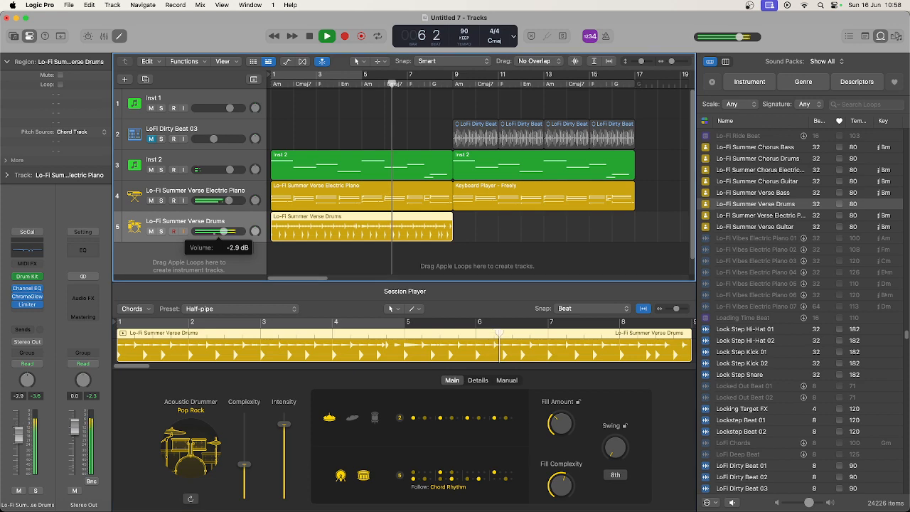
# - Stop playback and insert a stereo Bitcrusher before the Limiter on the Lo-Fi Summer Verse Drums track
pyautogui.click(31, 314)
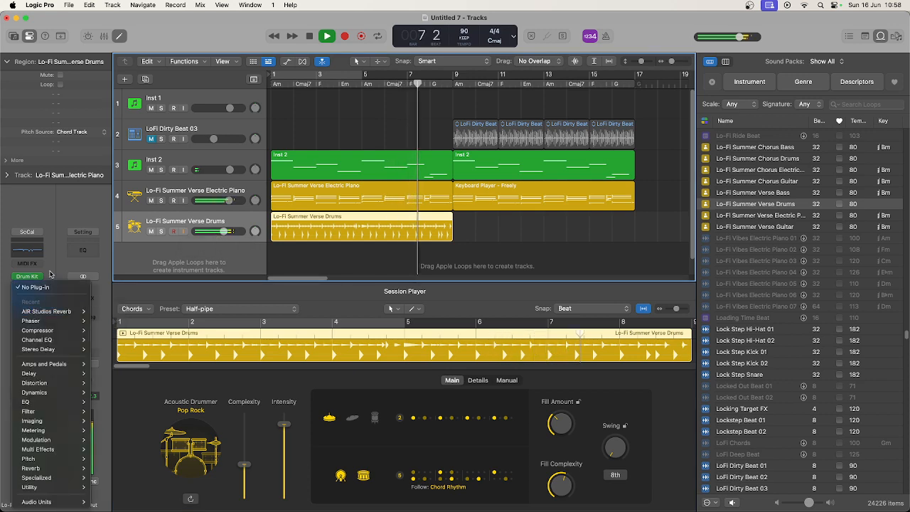
pyautogui.press('Escape')
pyautogui.press('space')
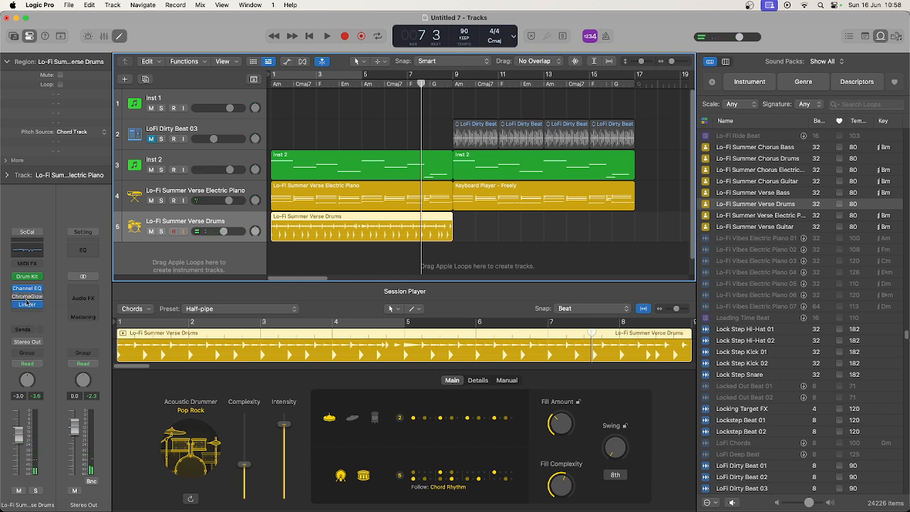
pyautogui.click(30, 312)
pyautogui.moveTo(97, 320)
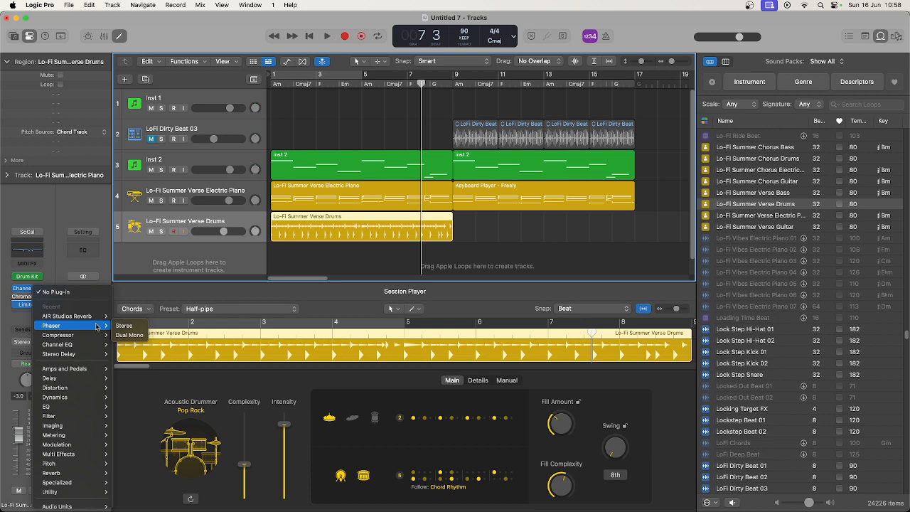
pyautogui.moveTo(93, 388)
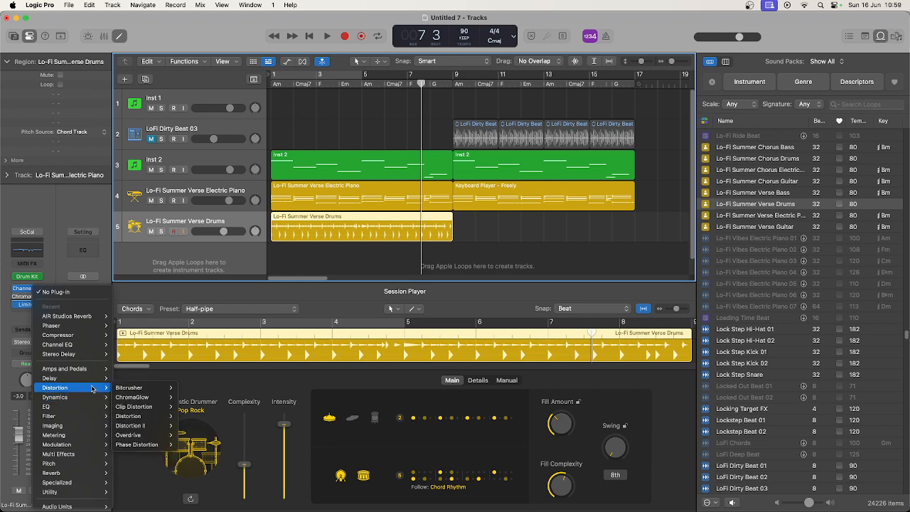
pyautogui.moveTo(131, 387)
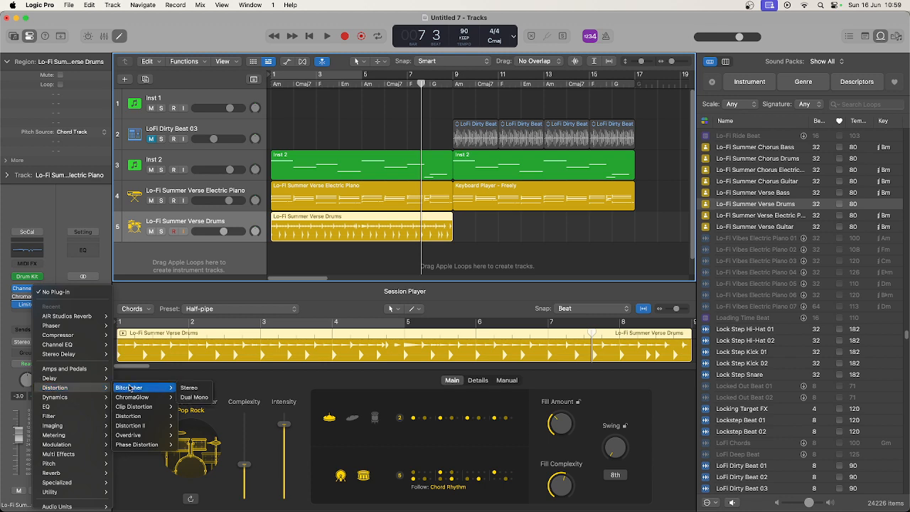
pyautogui.click(188, 387)
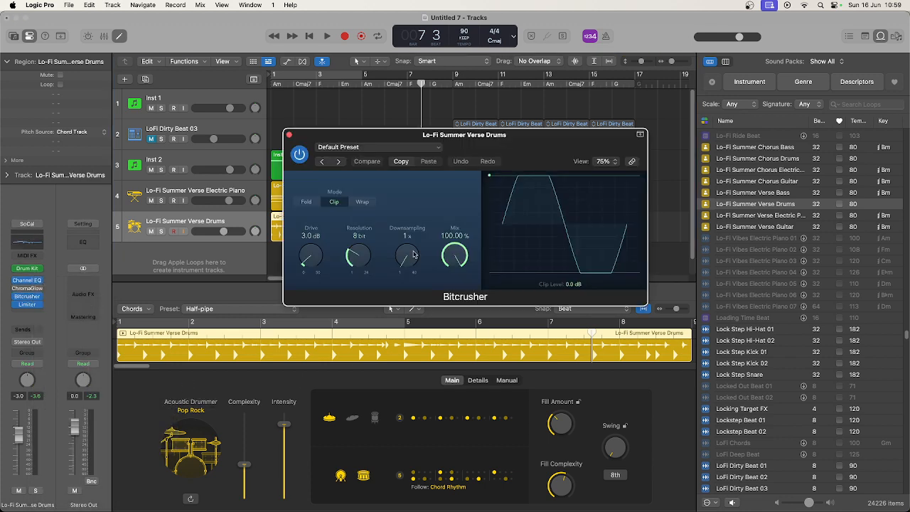
# - Solo the drums during playback, try the Bitcrusher with downsampling at 3x, and close the plug-in
pyautogui.press('space')
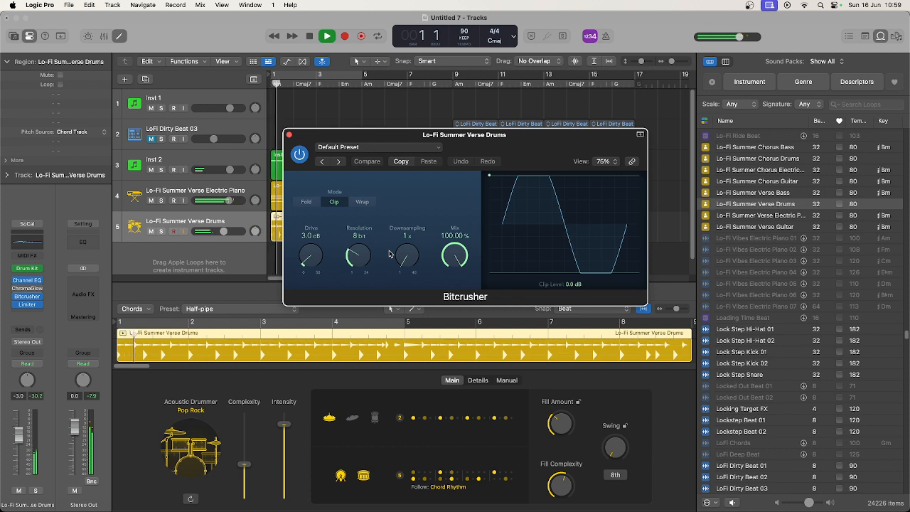
pyautogui.click(161, 231)
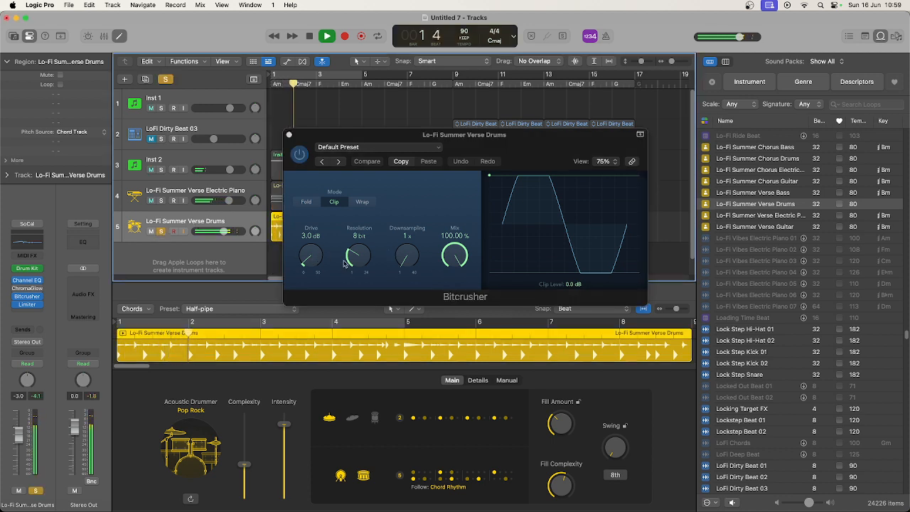
pyautogui.moveTo(357, 257); pyautogui.dragTo(389, 256)
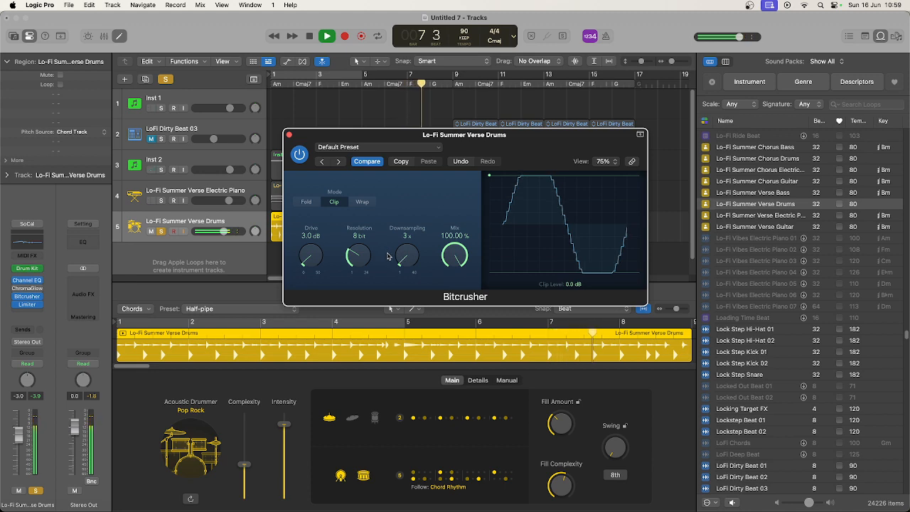
pyautogui.click(289, 135)
pyautogui.press('space')
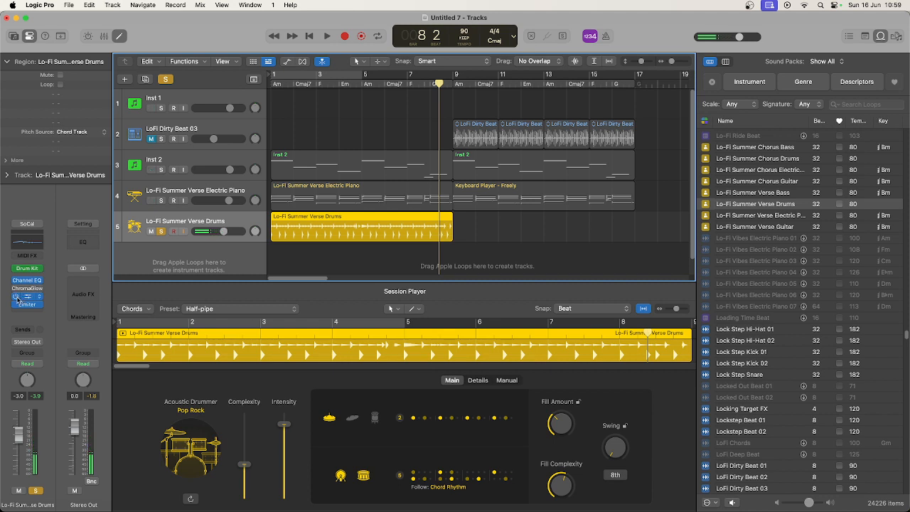
# - Replace the Bitcrusher on the Lo-Fi Summer Verse Drums track with a Channel EQ
pyautogui.click(41, 300)
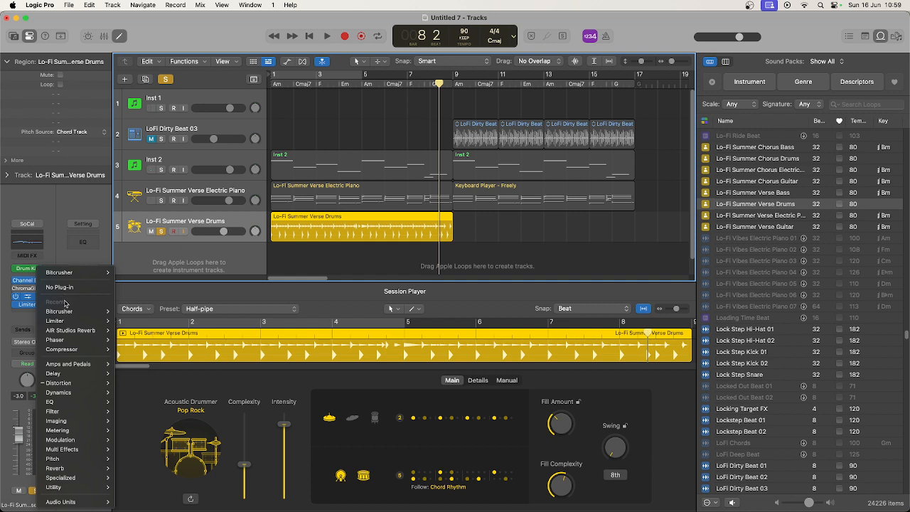
pyautogui.moveTo(82, 342)
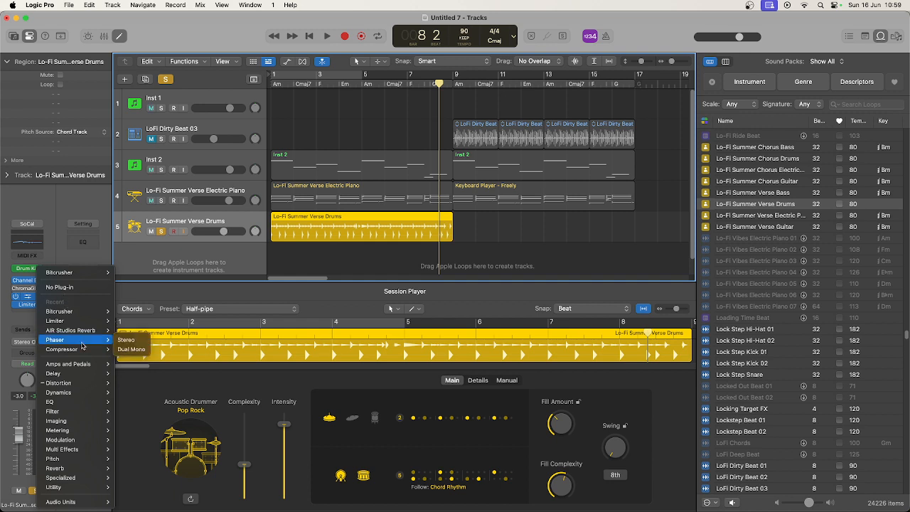
pyautogui.moveTo(141, 407)
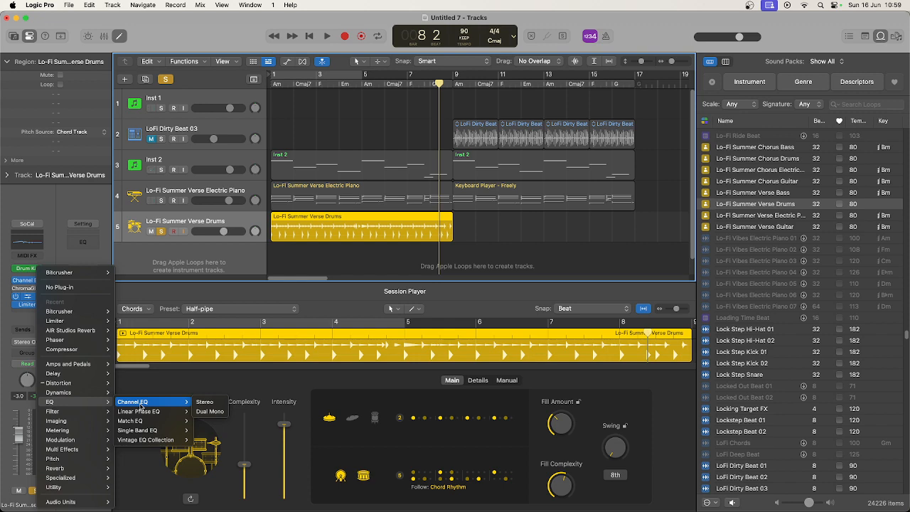
pyautogui.click(141, 407)
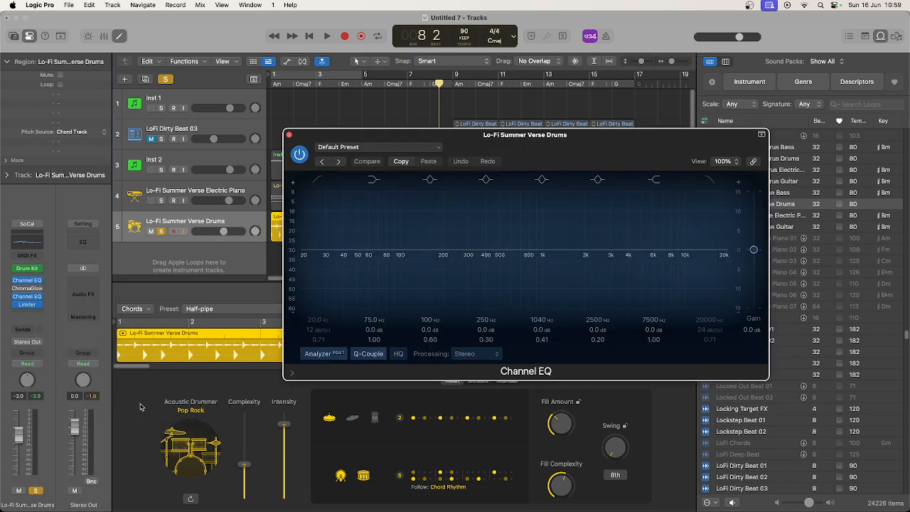
# - Look through the Channel EQ's preset categories, including Mastering and Voice, and close the plug-in without choosing a preset
pyautogui.click(370, 148)
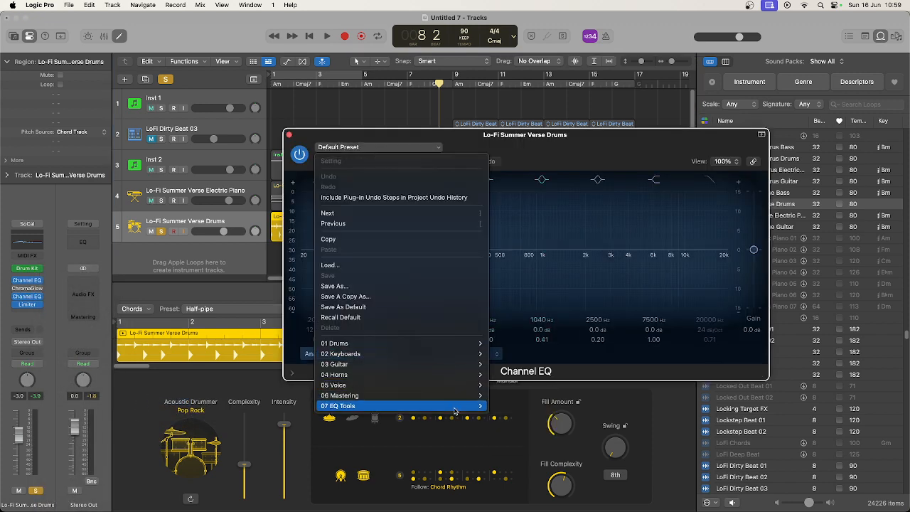
pyautogui.moveTo(455, 411)
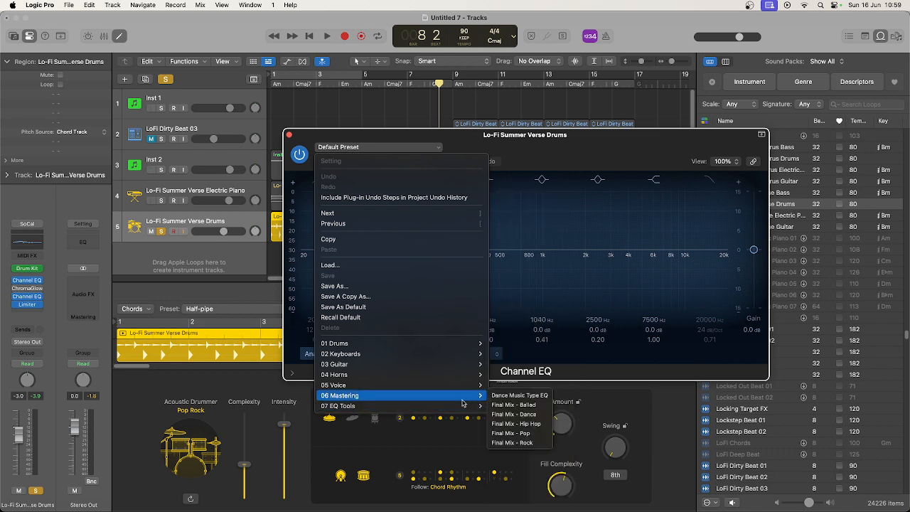
pyautogui.moveTo(466, 387)
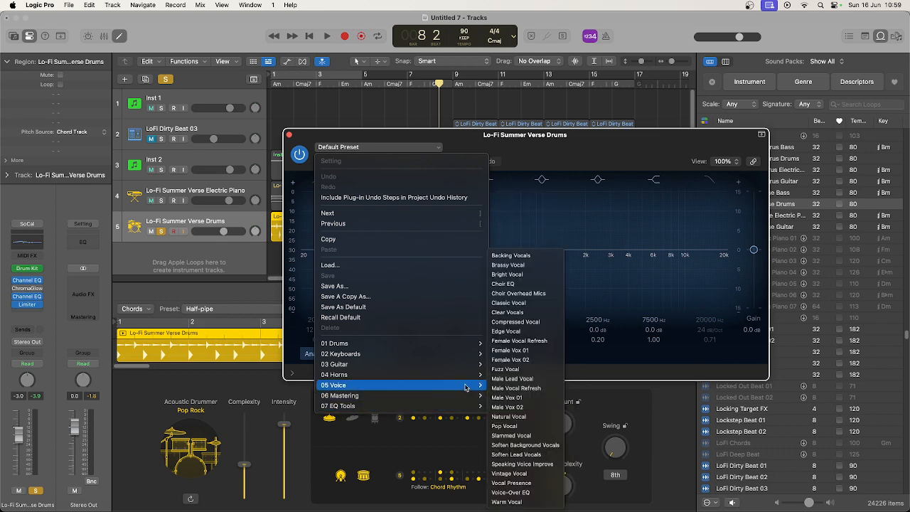
pyautogui.moveTo(464, 346)
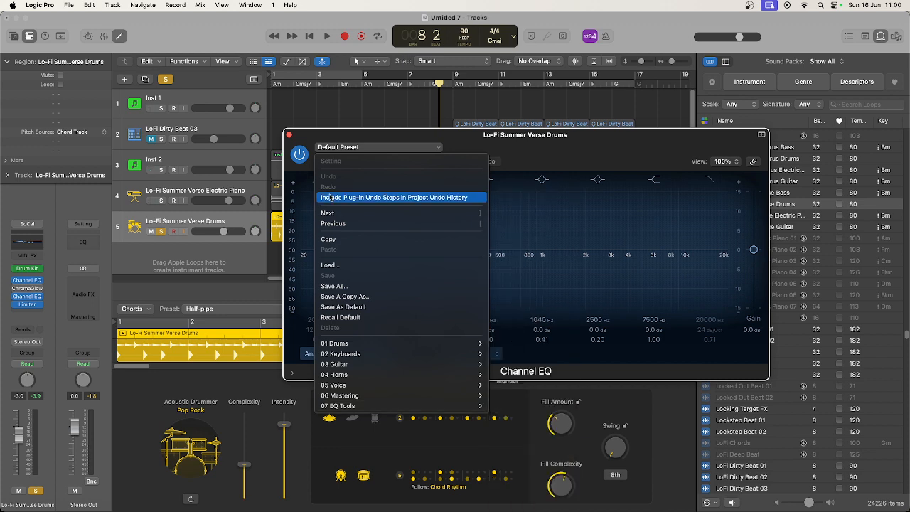
pyautogui.click(290, 136)
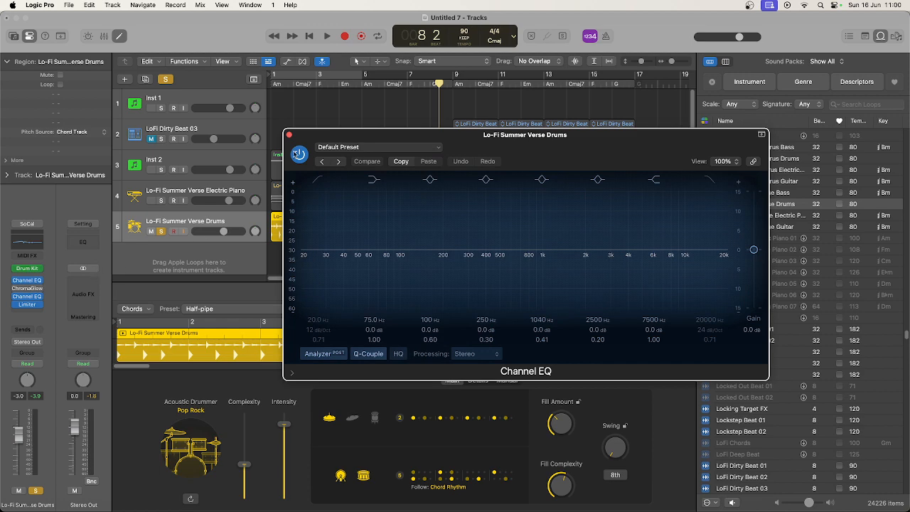
pyautogui.click(289, 136)
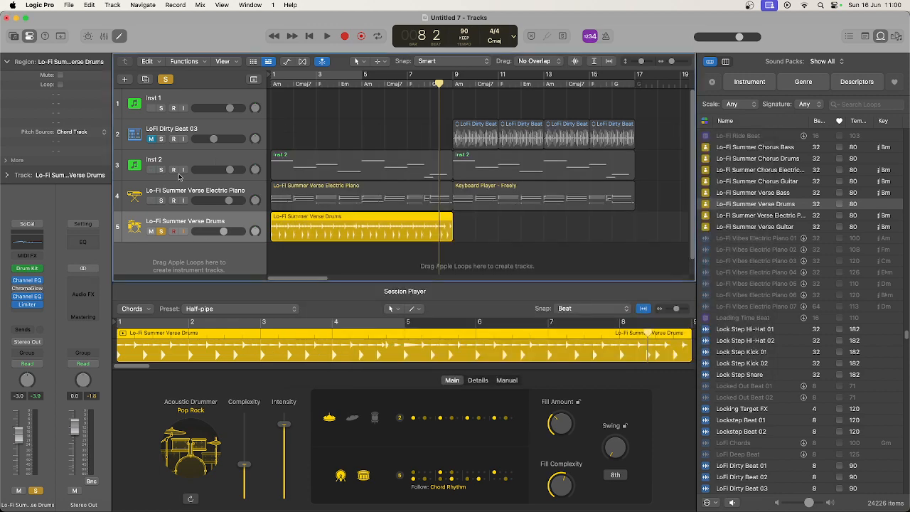
# - Replace the Channel EQ before the Limiter on the Lo-Fi Summer Verse Drums track with a stereo Enveloper
pyautogui.click(41, 301)
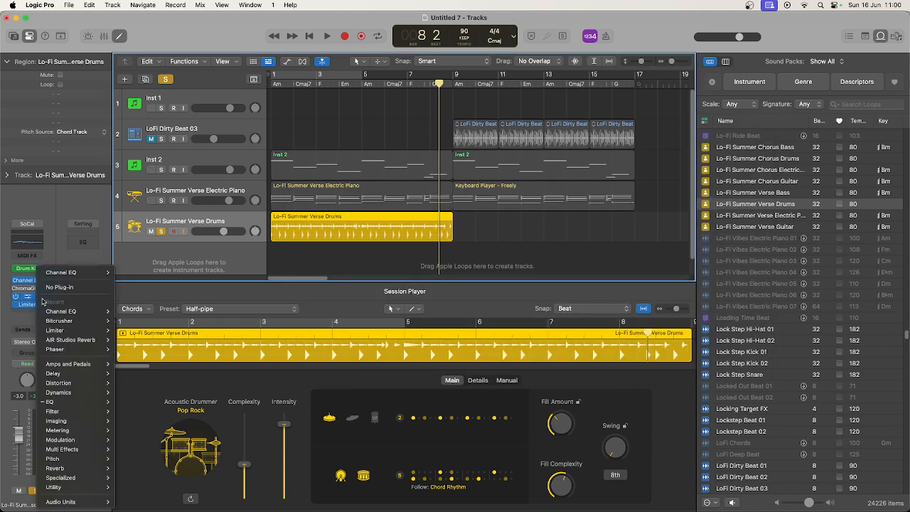
pyautogui.moveTo(110, 424)
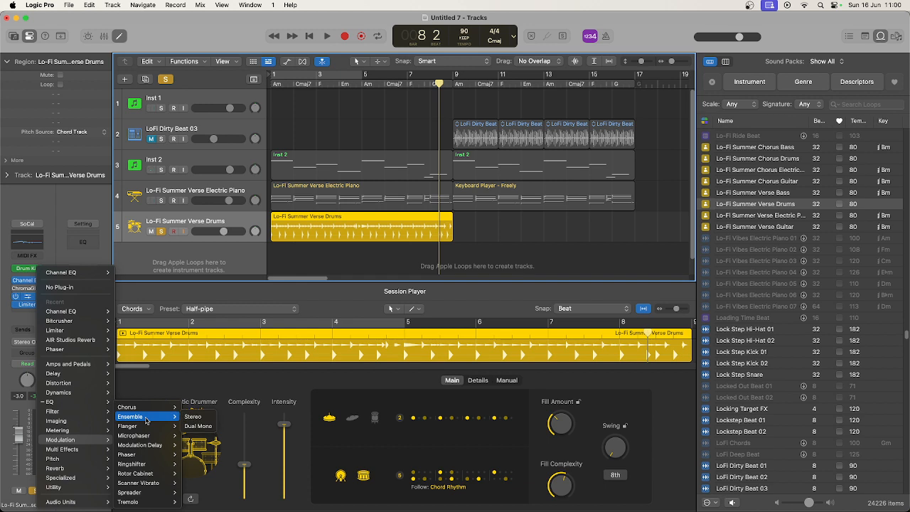
pyautogui.moveTo(145, 411)
pyautogui.moveTo(150, 466)
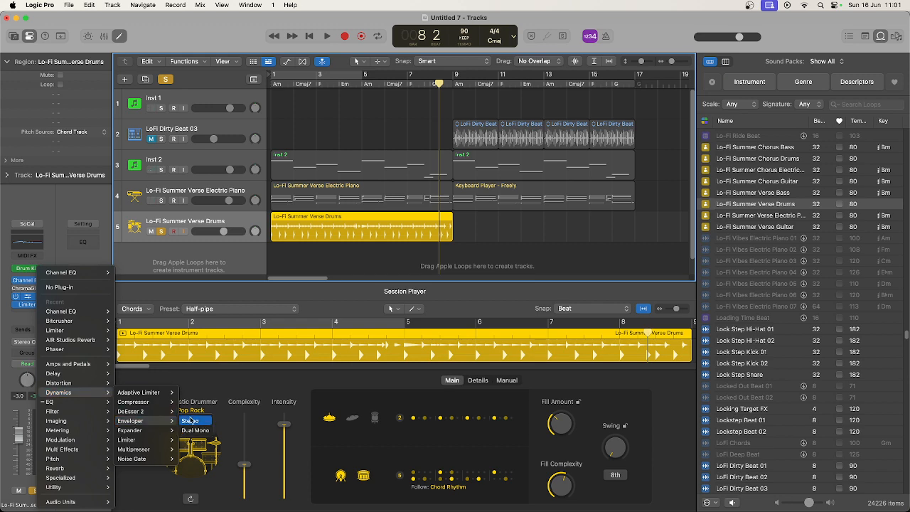
pyautogui.click(192, 421)
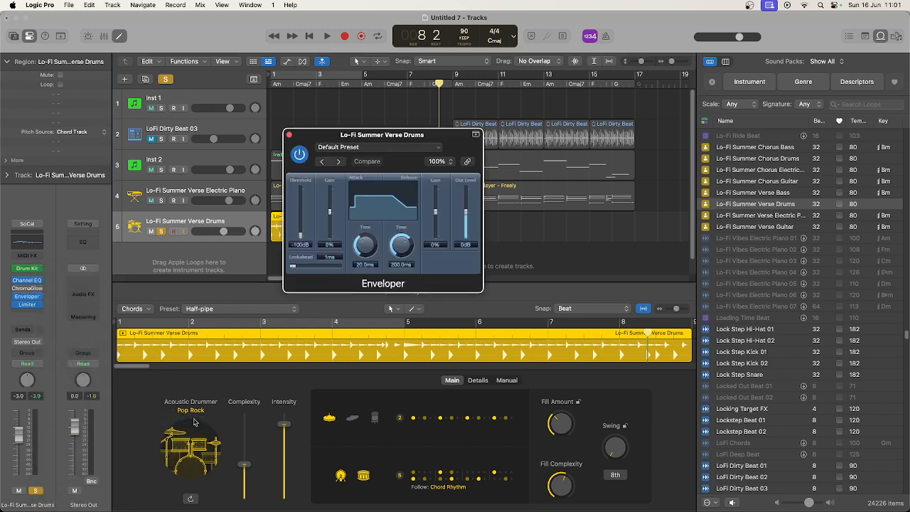
# - Compare the Enveloper presets Muddy Drum Loops and Add Tail during playback, settle on Muddy Drum Loops, and close the plug-in
pyautogui.hotkey('shift', 'space')
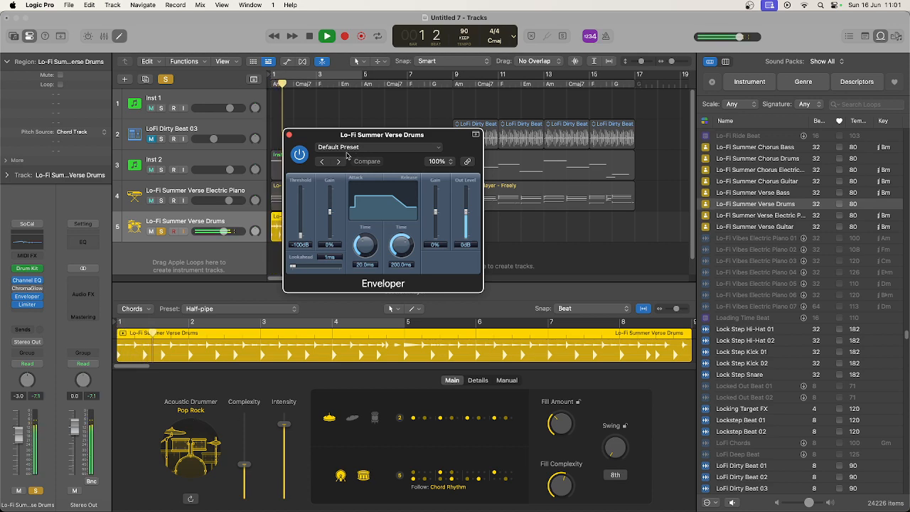
pyautogui.click(346, 147)
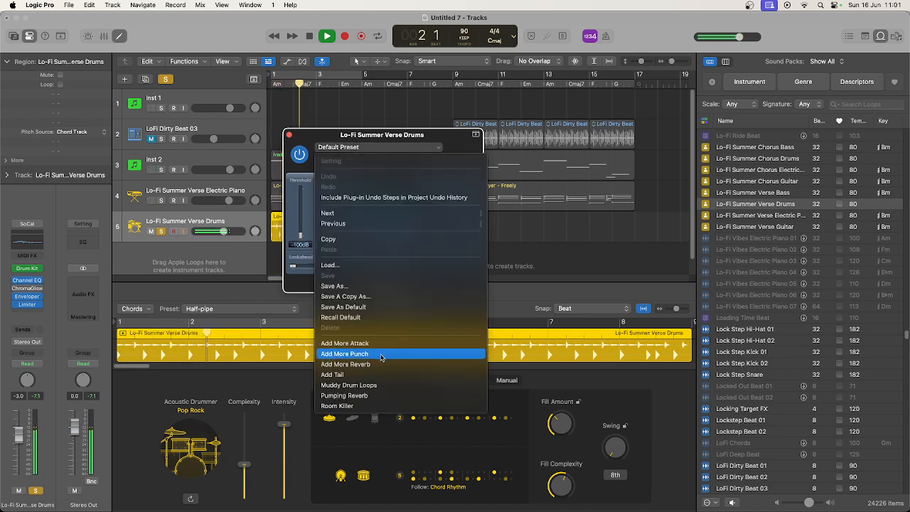
pyautogui.click(377, 385)
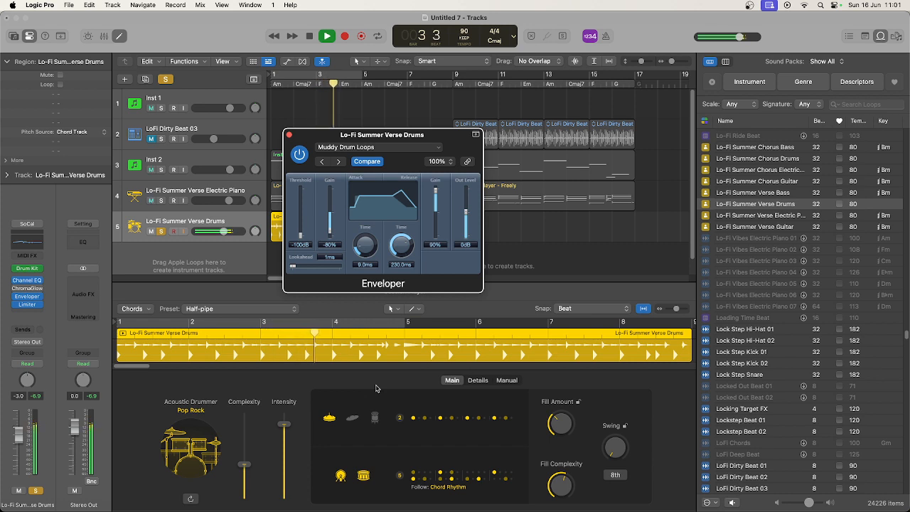
pyautogui.click(379, 147)
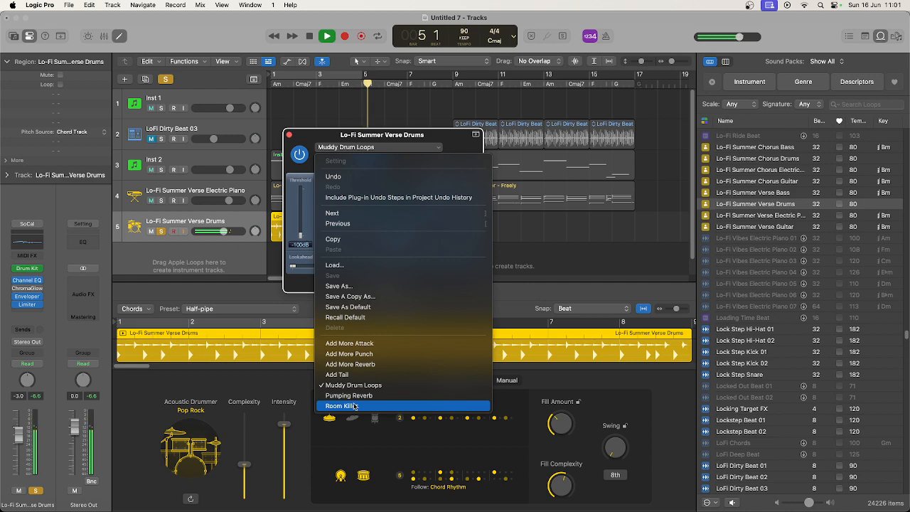
pyautogui.click(355, 375)
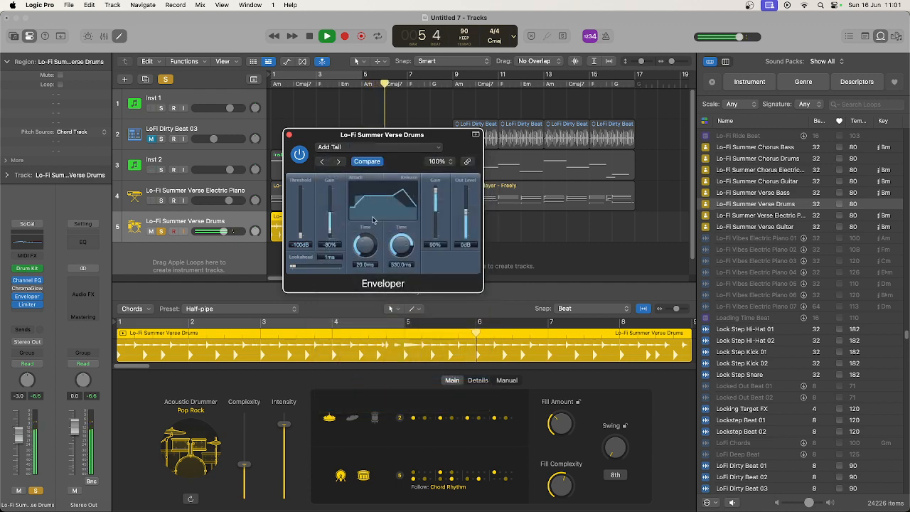
pyautogui.click(367, 144)
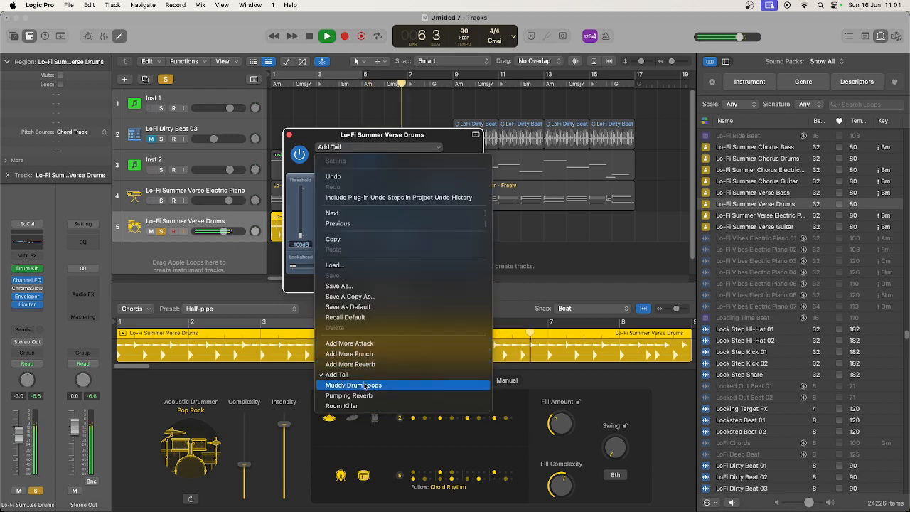
pyautogui.click(365, 385)
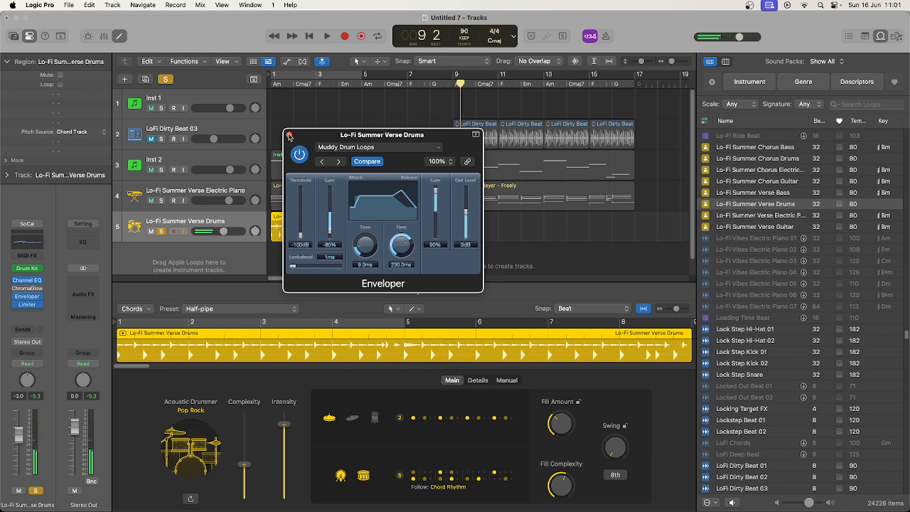
pyautogui.click(288, 135)
# - Play the song from the beginning, unsolo the Lo-Fi Summer Verse Drums track, and lower its volume to -25.0 dB
pyautogui.press('space')
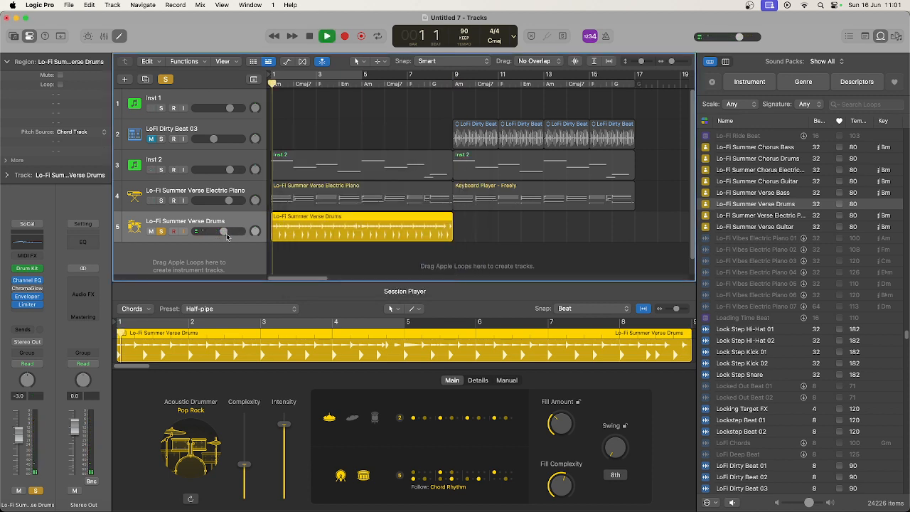
pyautogui.moveTo(223, 231); pyautogui.dragTo(215, 231)
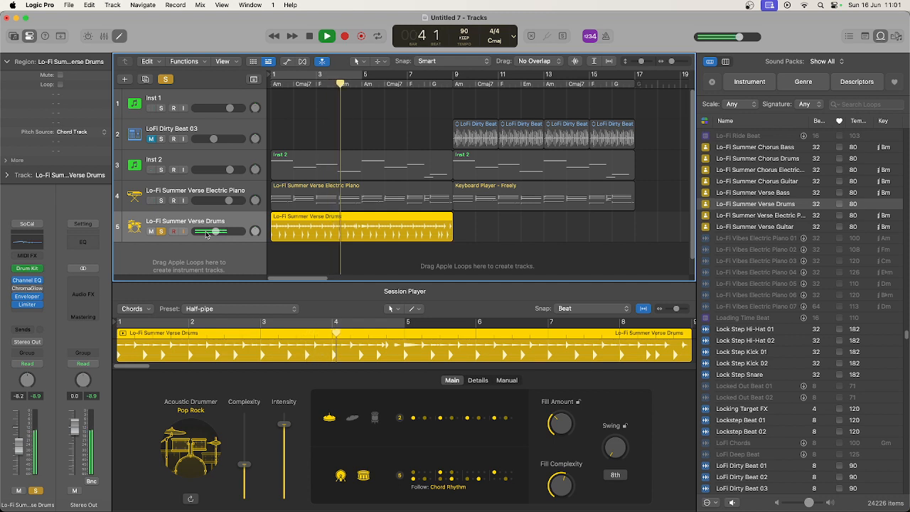
pyautogui.click(161, 231)
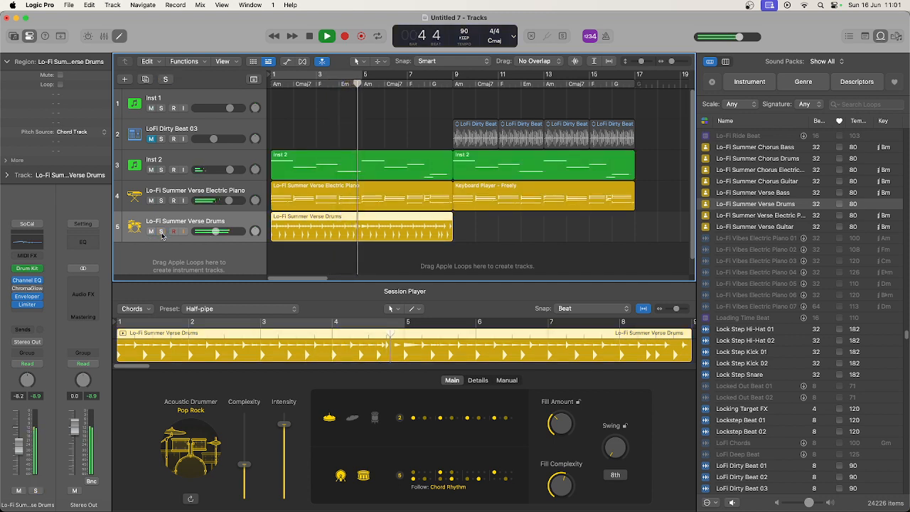
pyautogui.moveTo(215, 231); pyautogui.dragTo(204, 231)
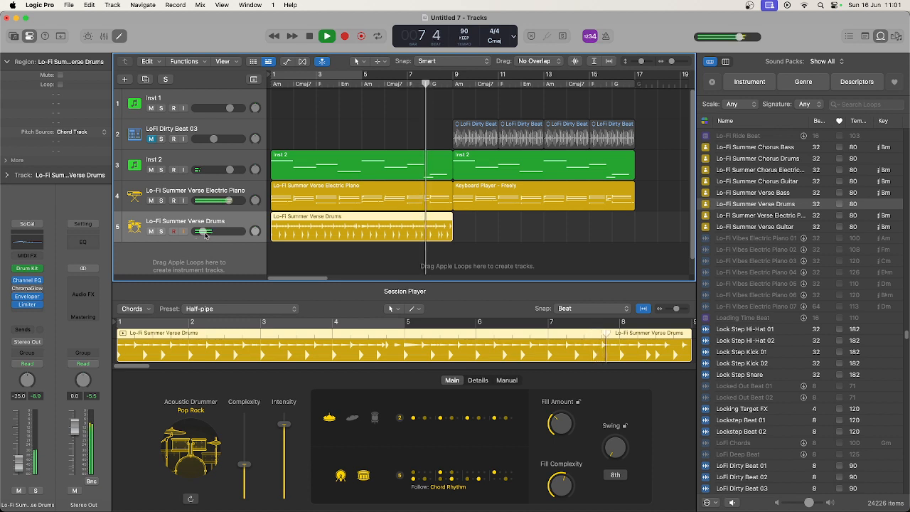
# - Replay the song from the beginning and raise the Lo-Fi Summer Verse Drums track volume to -8.0 dB
pyautogui.moveTo(203, 231); pyautogui.dragTo(211, 231)
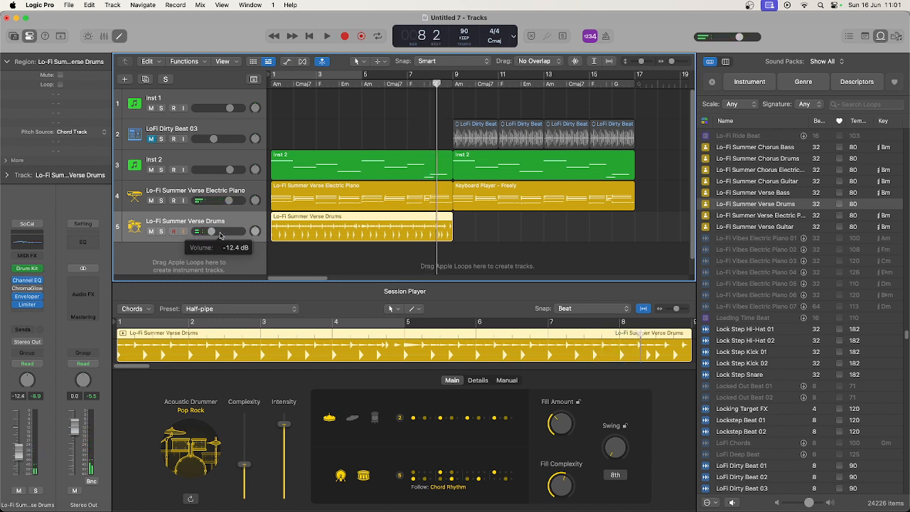
pyautogui.press('space')
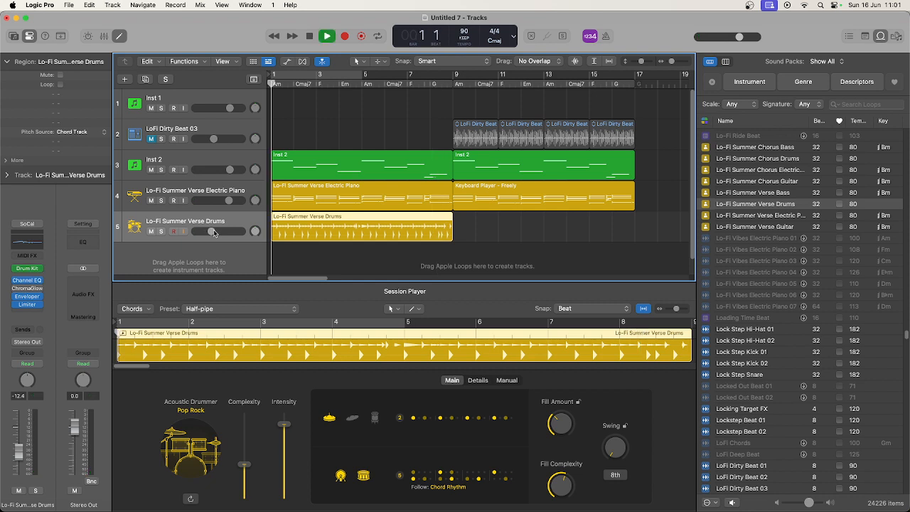
pyautogui.moveTo(213, 232); pyautogui.dragTo(216, 231)
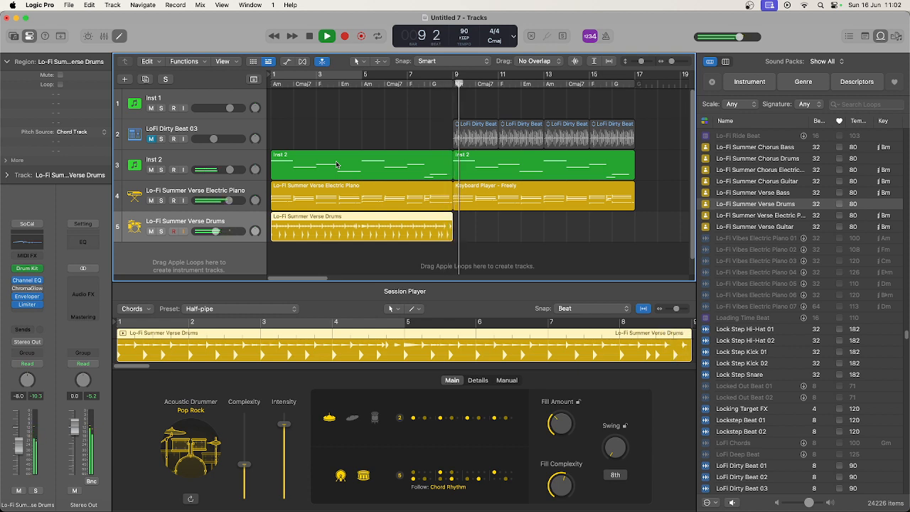
# - Add a drummer region at bars 9 to 16 of the Lo-Fi Summer Verse Drums track and raise its Complexity slightly above the middle
pyautogui.click(461, 231)
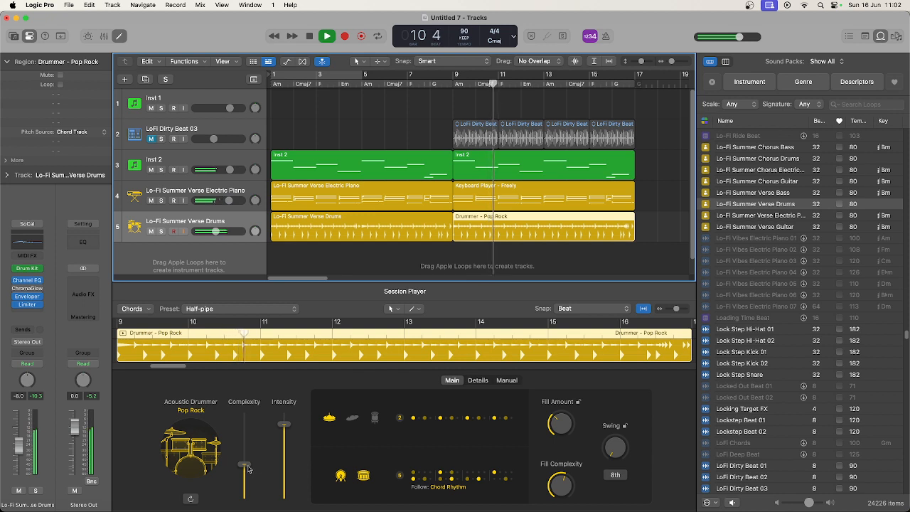
pyautogui.moveTo(244, 464); pyautogui.dragTo(244, 456)
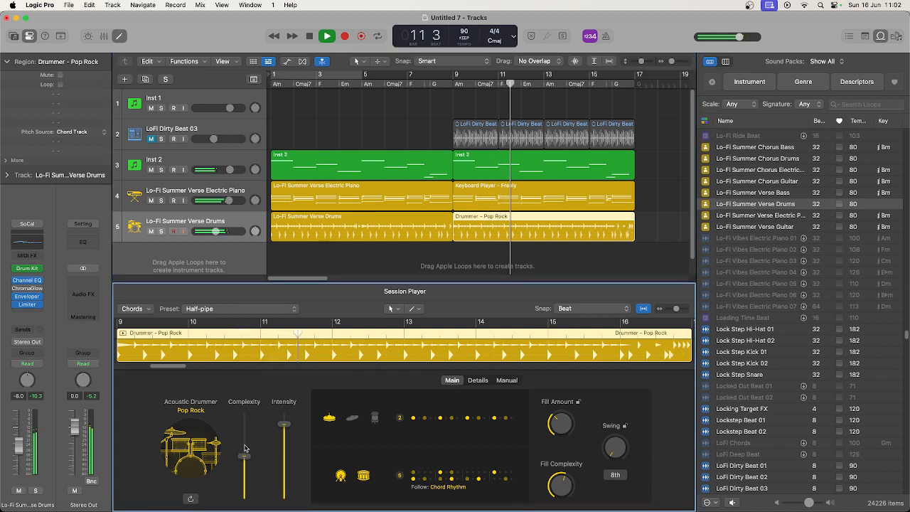
pyautogui.moveTo(244, 448); pyautogui.dragTo(244, 442)
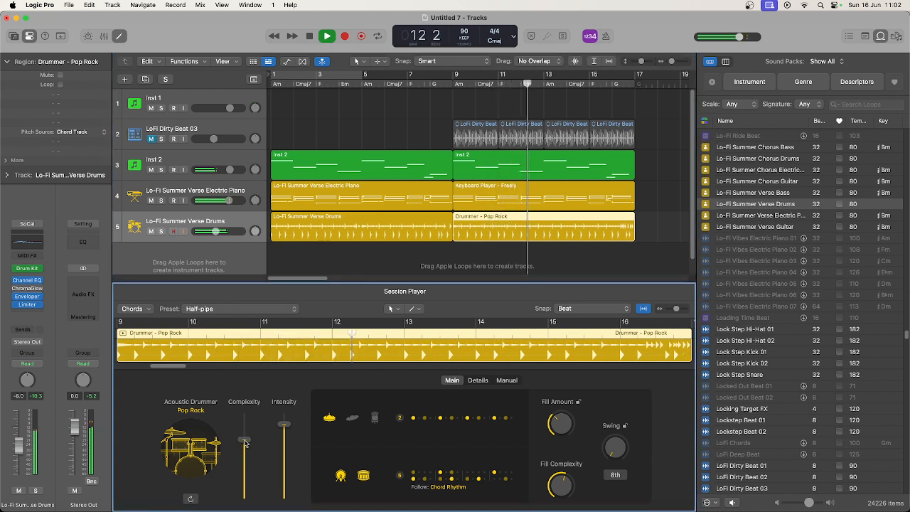
# - Turn off the snare in both drummer regions and replay the song from the beginning
pyautogui.click(346, 228)
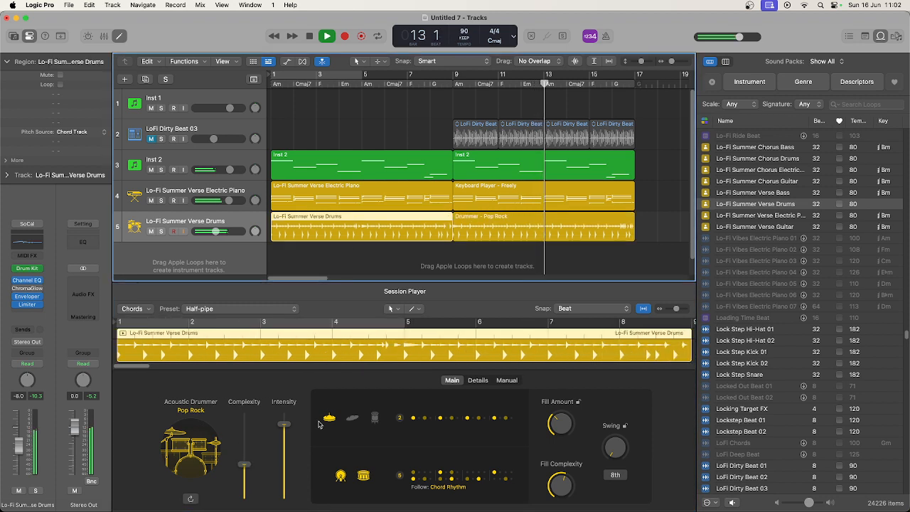
pyautogui.click(364, 477)
pyautogui.press('space')
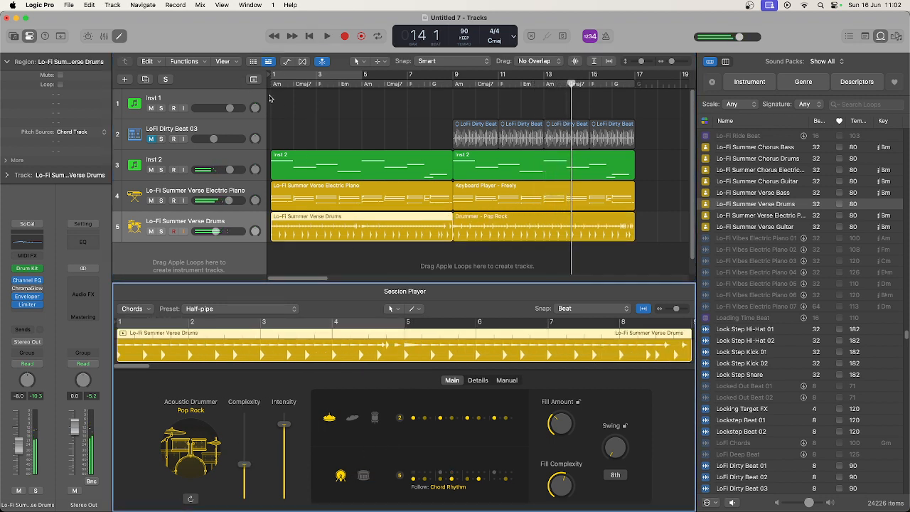
pyautogui.press('Return')
pyautogui.press('space')
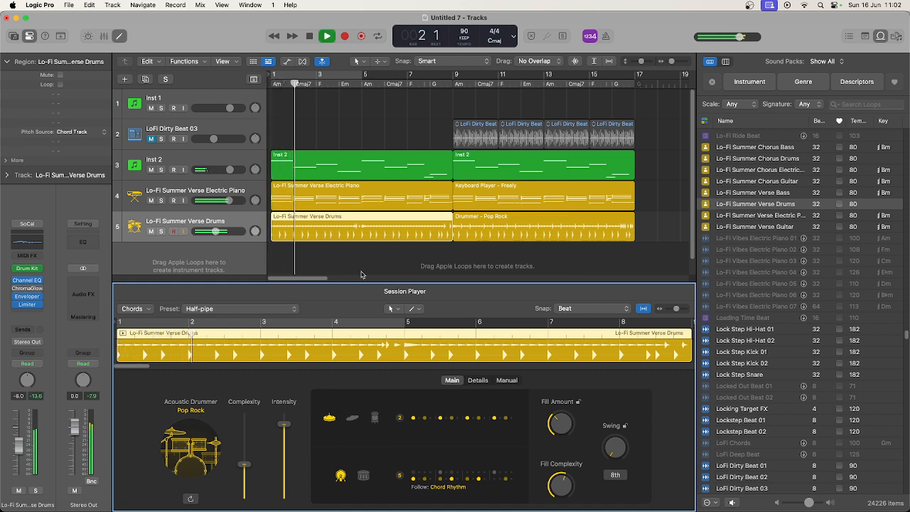
pyautogui.press('Right')
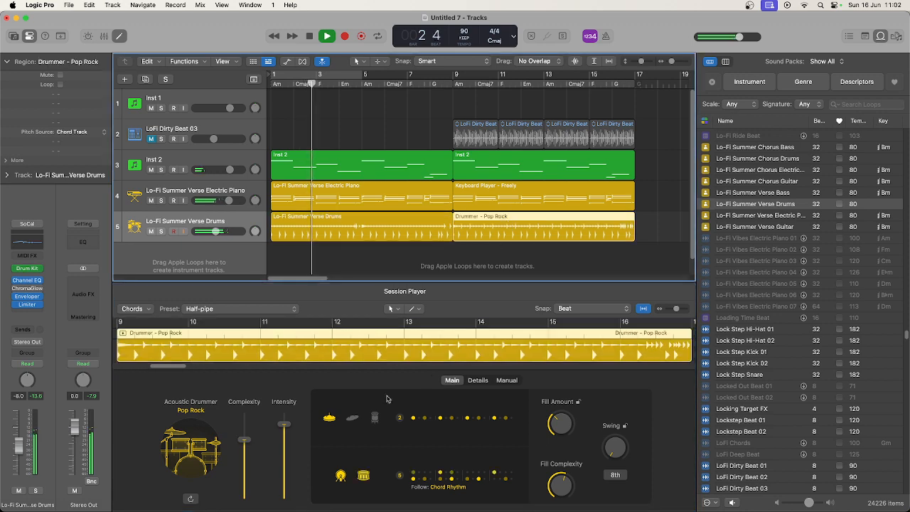
pyautogui.click(364, 476)
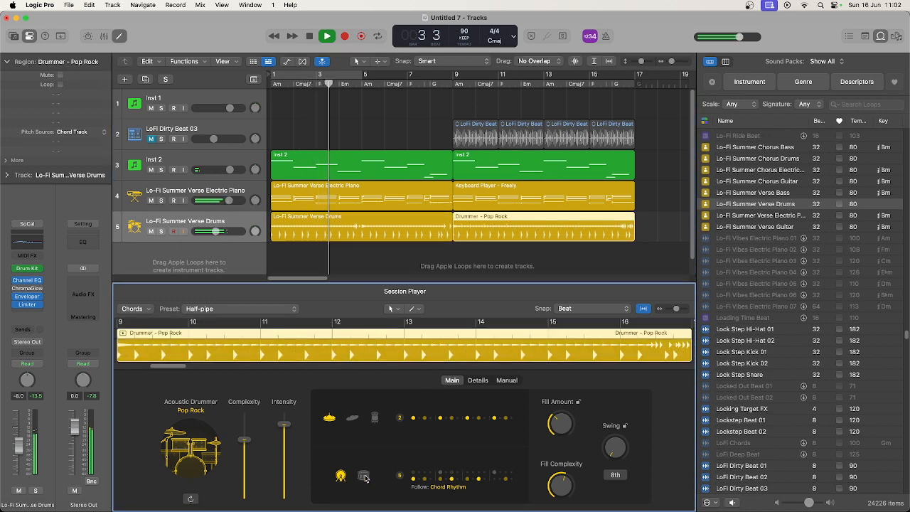
# - Stop playback, delete the first Inst 2 region, and replace it at bar 1 with a copy of the second Inst 2 region
pyautogui.click(481, 163)
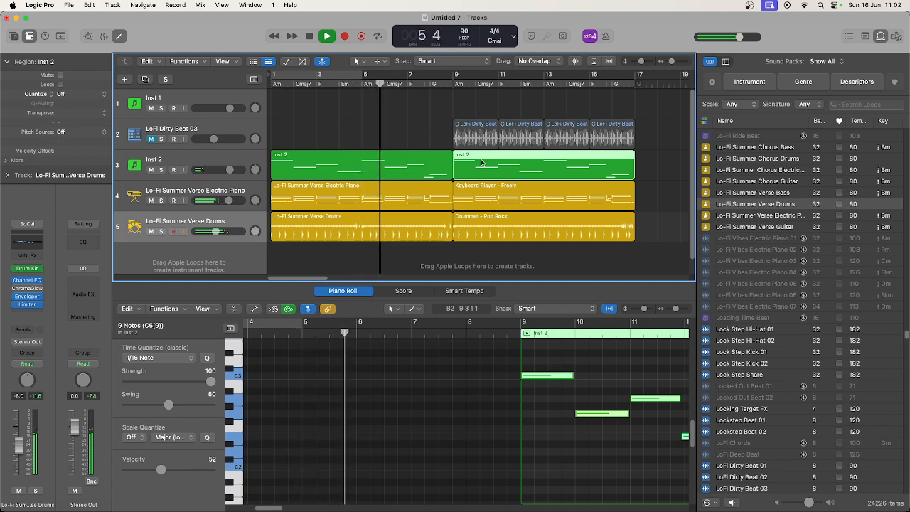
pyautogui.press('space')
pyautogui.click(401, 153)
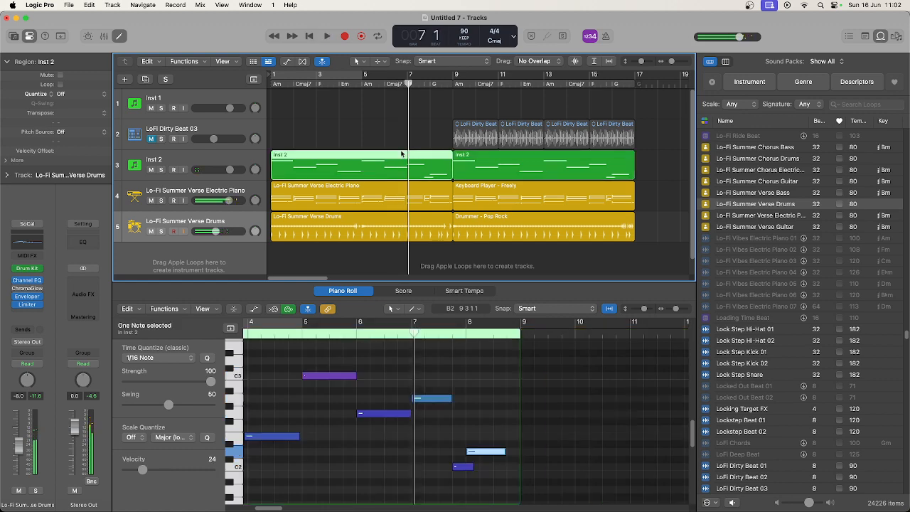
pyautogui.press('Delete')
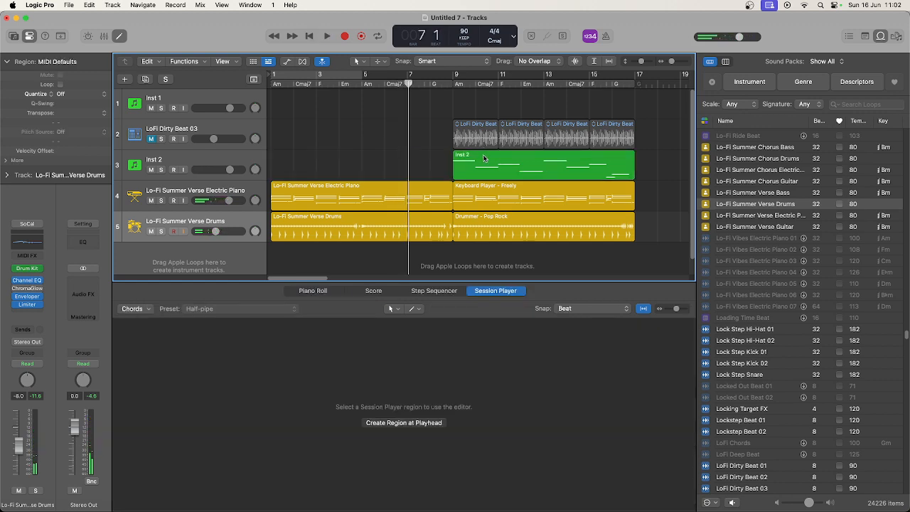
pyautogui.moveTo(484, 158); pyautogui.dragTo(300, 167)
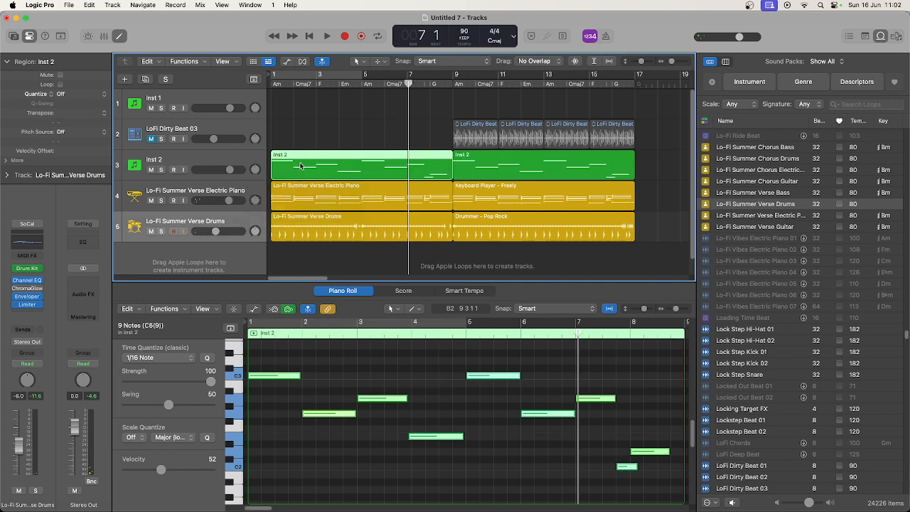
# - Draw volume automation on Inst 2 during playback, rising from -12.2 dB at bar 1 through -4.8 dB to 0.0 dB just before bar 9
pyautogui.click(288, 63)
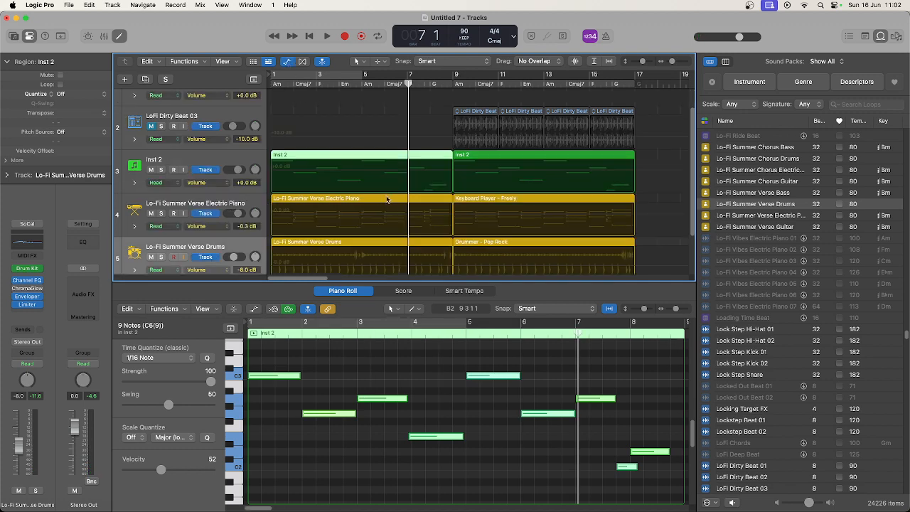
pyautogui.click(447, 173)
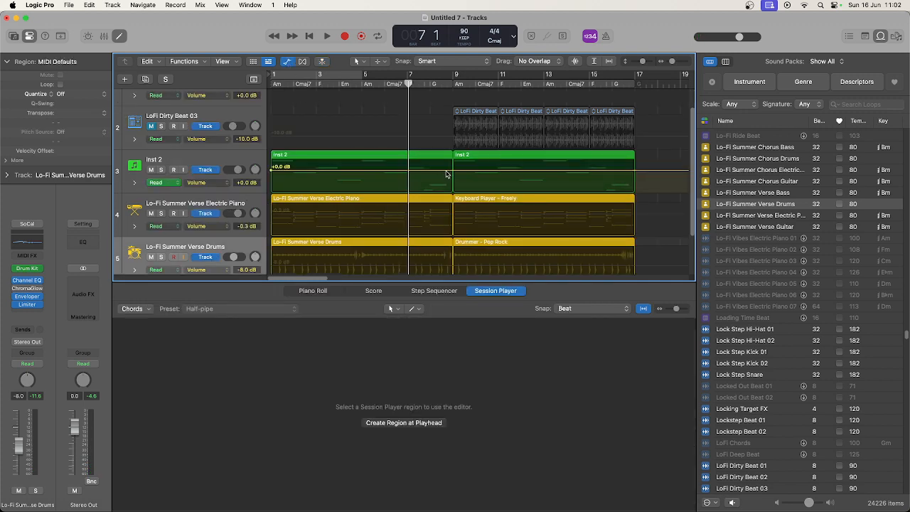
pyautogui.moveTo(272, 172); pyautogui.dragTo(272, 185)
pyautogui.press('space')
pyautogui.moveTo(423, 175); pyautogui.dragTo(424, 175)
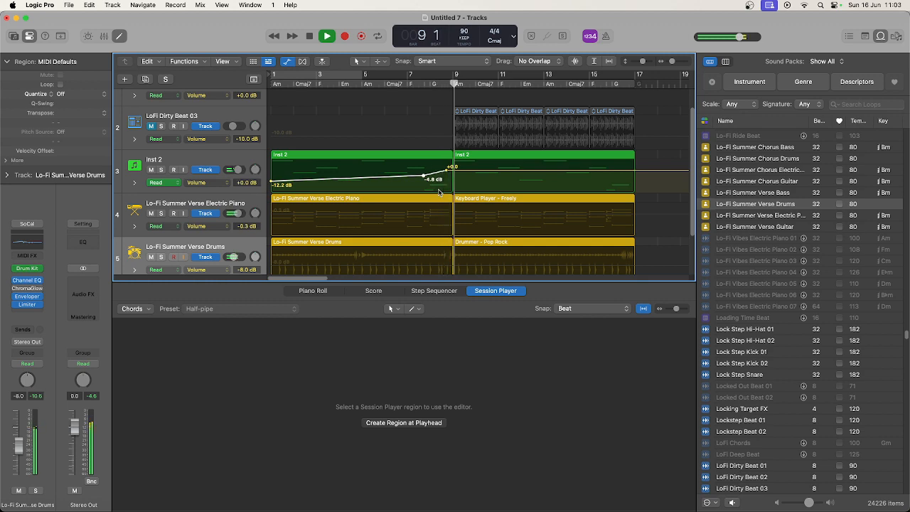
# - Listen past bar 9, stop playback, and display the notes of both Inst 2 regions together in the Piano Roll
pyautogui.scroll(-3, 439, 192)
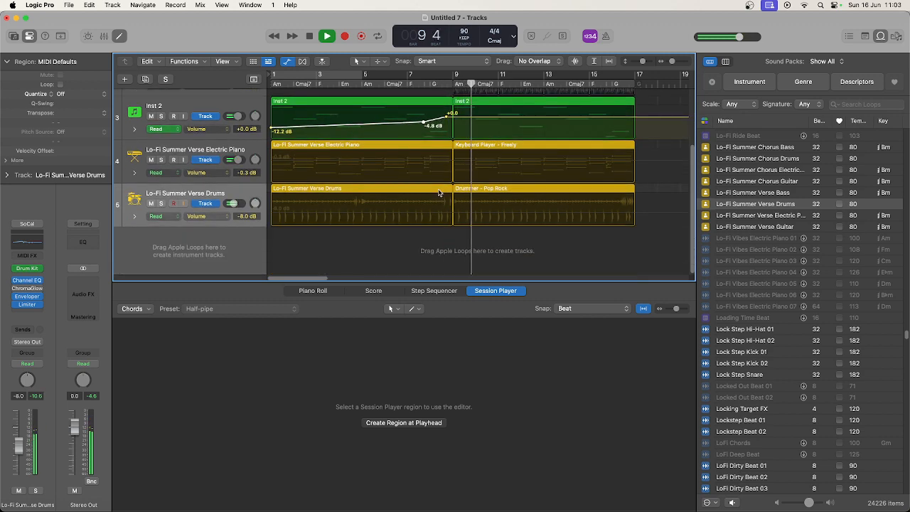
pyautogui.scroll(2, 439, 192)
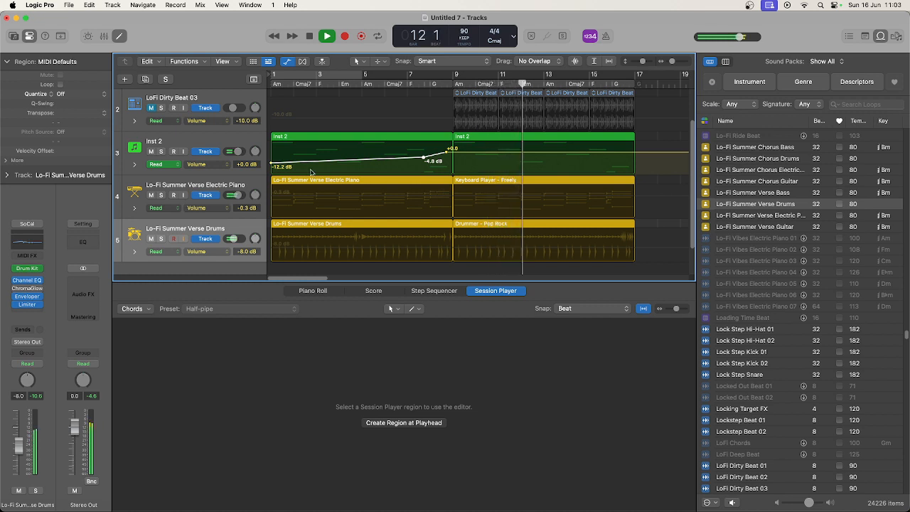
pyautogui.click(527, 143)
pyautogui.press('space')
pyautogui.scroll(3, 573, 466)
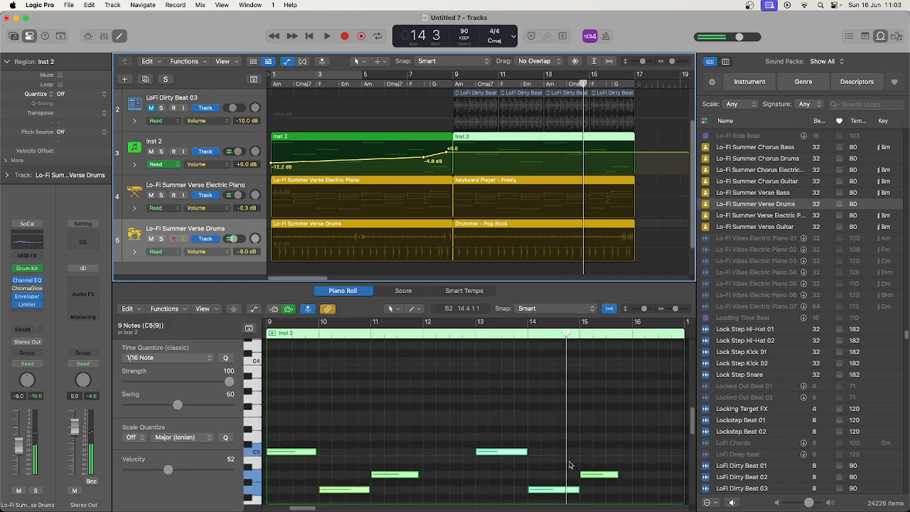
pyautogui.click(511, 377)
pyautogui.click(514, 415)
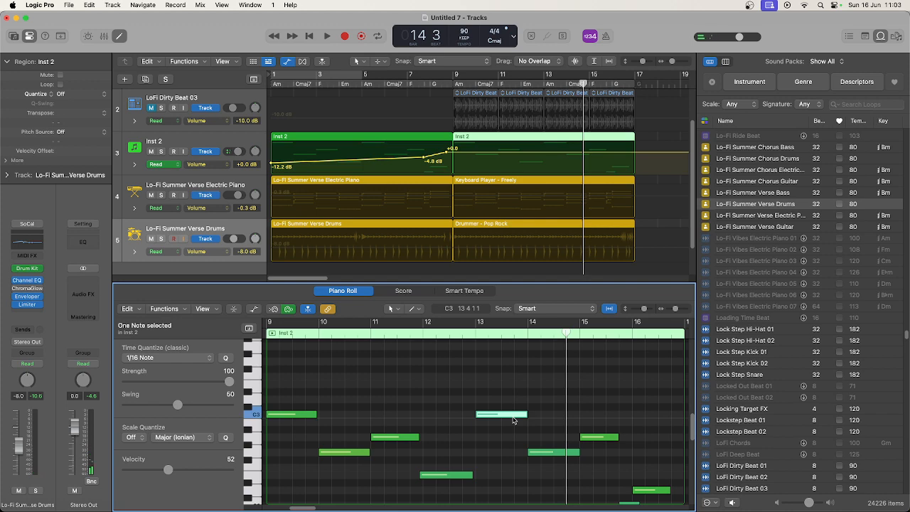
pyautogui.click(228, 145)
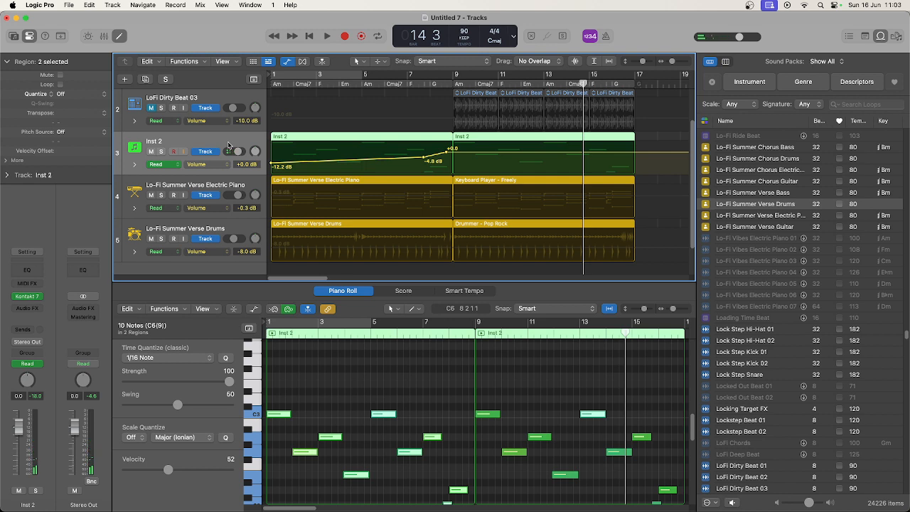
pyautogui.scroll(-3, 620, 423)
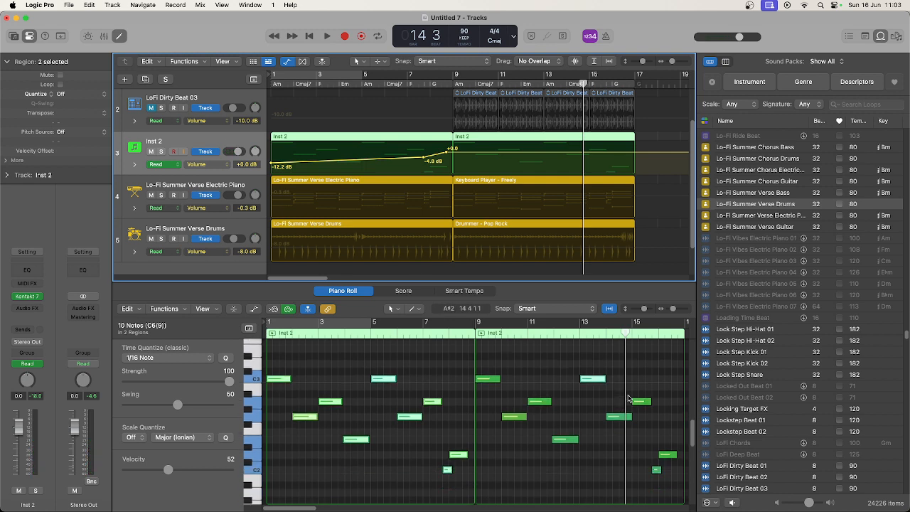
# - Play from bar 13, stop, and move the bar 14 note of the second Inst 2 region up to E3
pyautogui.click(554, 81)
pyautogui.press('space')
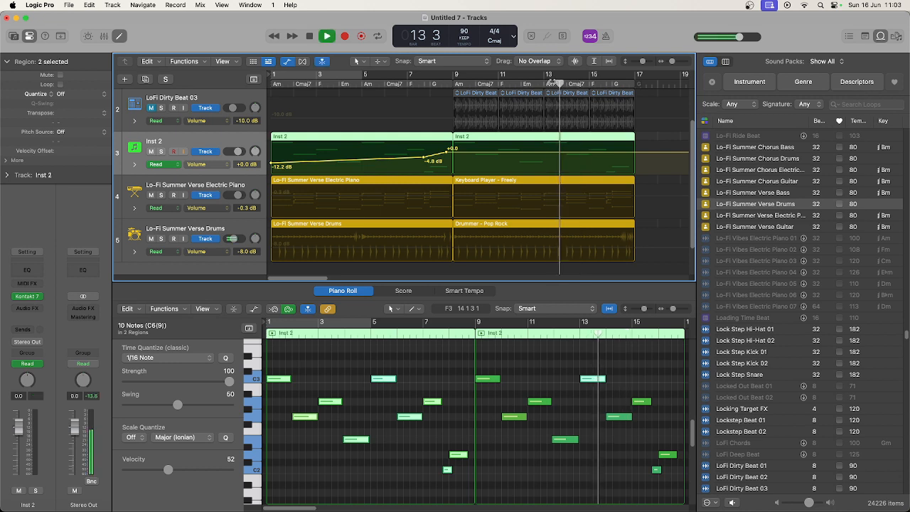
pyautogui.click(542, 82)
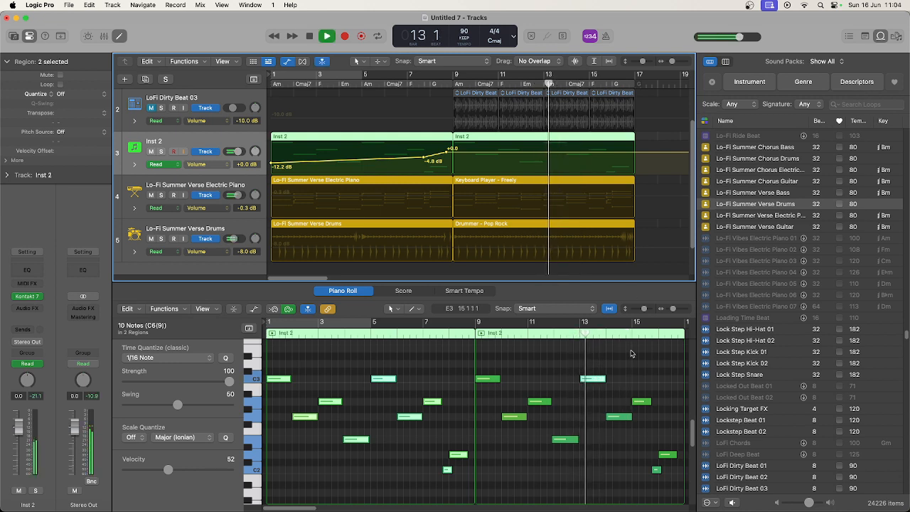
pyautogui.scroll(2, 618, 434)
pyautogui.press('space')
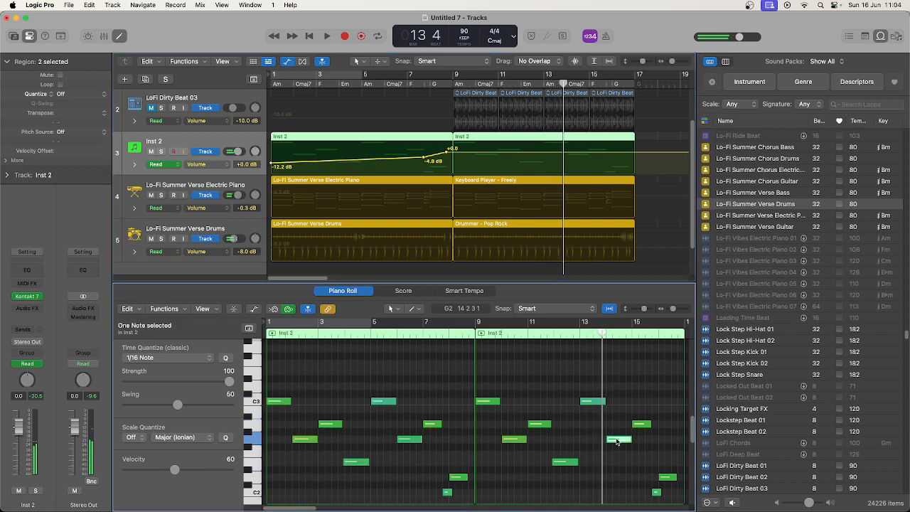
pyautogui.moveTo(617, 442); pyautogui.dragTo(616, 377)
# - Move the bar 15 note of the second Inst 2 region up to D3 and play through to the end
pyautogui.press('space')
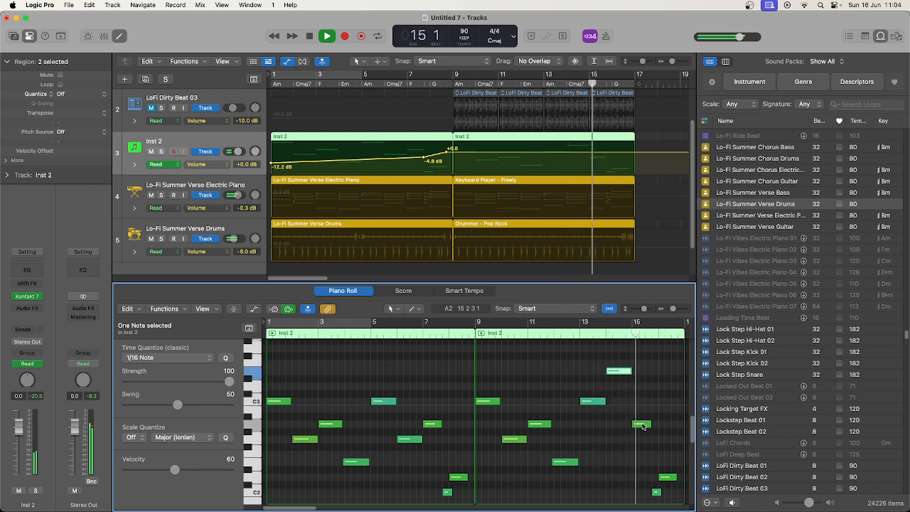
pyautogui.press('space')
pyautogui.moveTo(642, 426); pyautogui.dragTo(645, 391)
pyautogui.press('space')
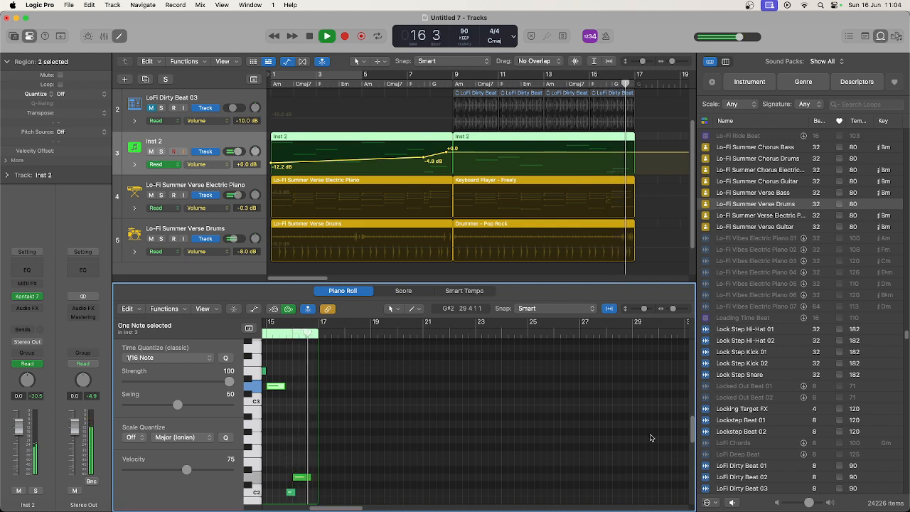
pyautogui.press('space')
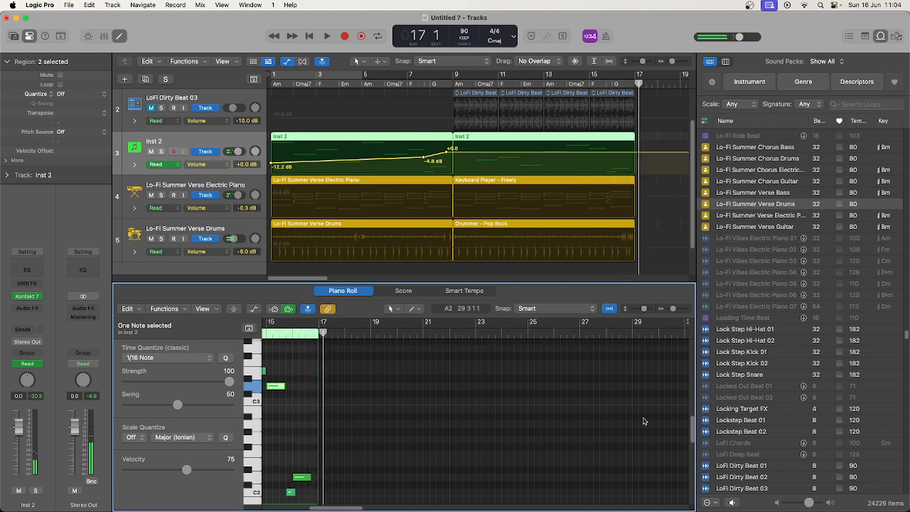
# - Play the ending fill of the second drummer region, set its Fill Complexity to 50%, and replay from bar 15
pyautogui.click(591, 231)
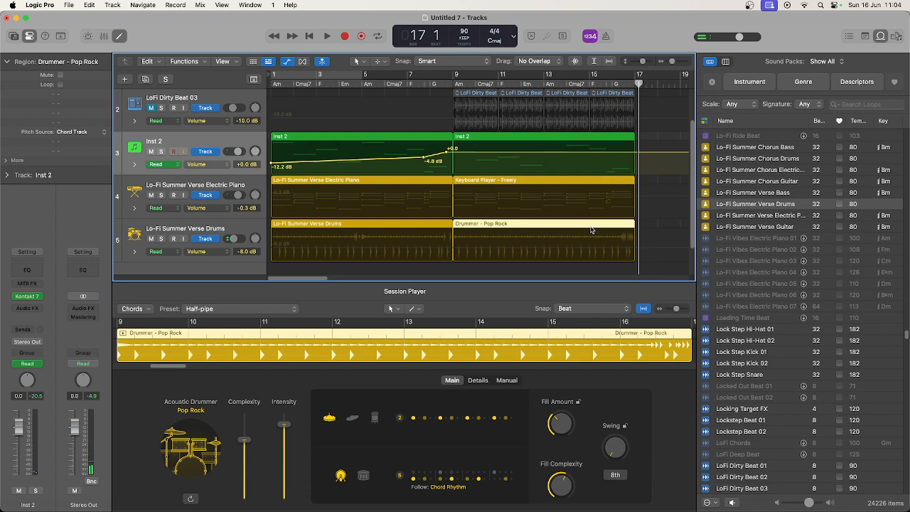
pyautogui.click(612, 83)
pyautogui.press('space')
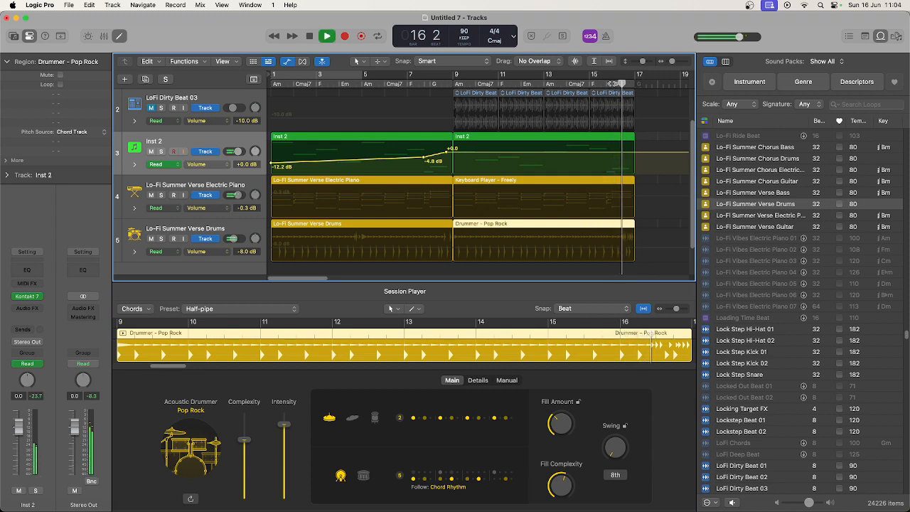
pyautogui.press('space')
pyautogui.click(640, 342)
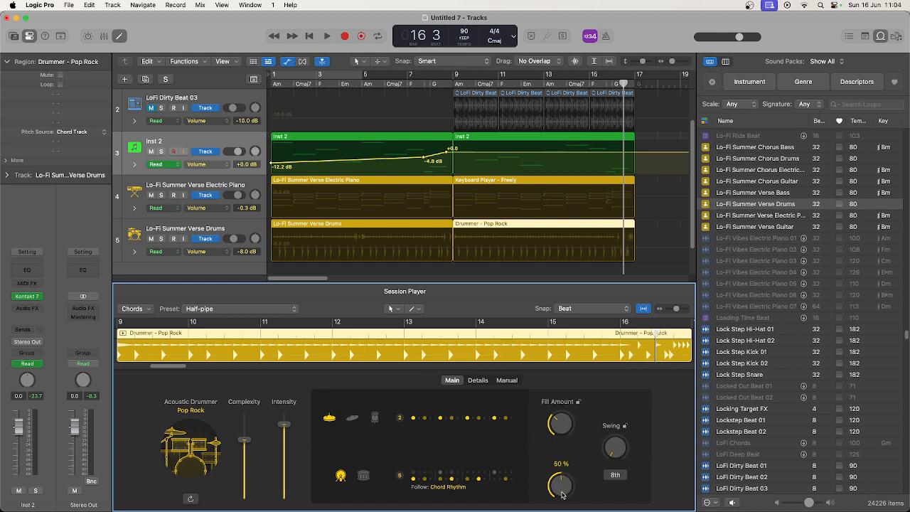
pyautogui.press('space')
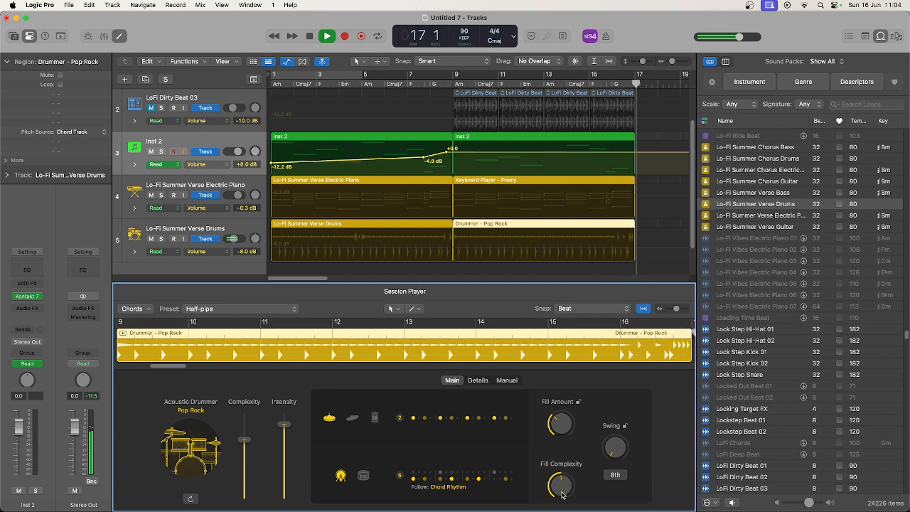
pyautogui.click(595, 84)
pyautogui.press('space')
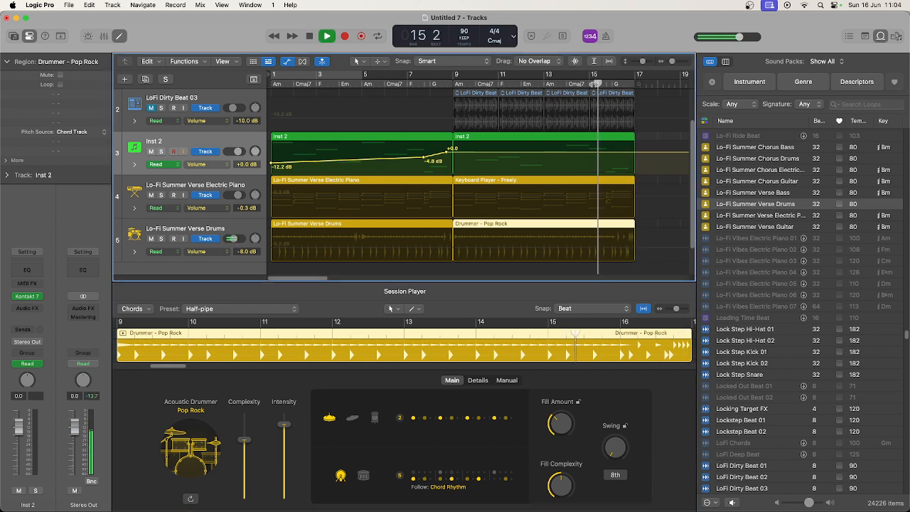
# - Play the song from the beginning and hide the track automation
pyautogui.click(560, 424)
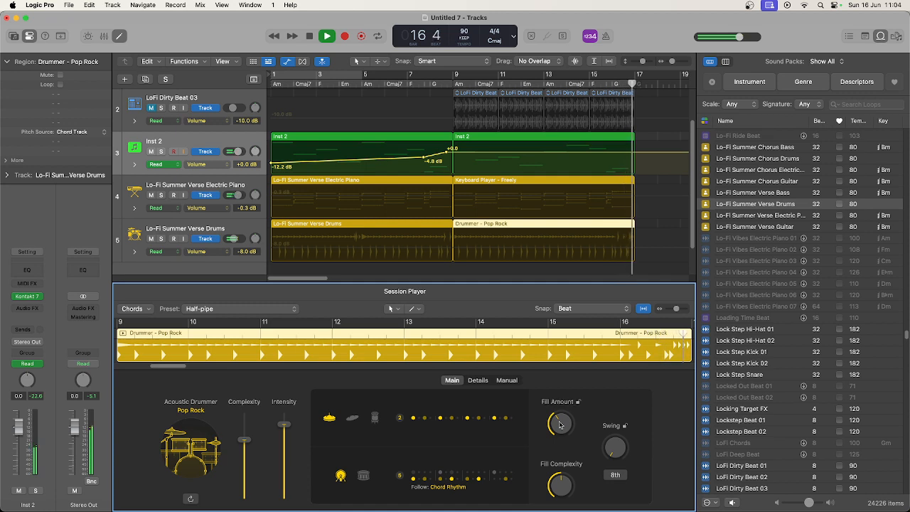
pyautogui.press('Return')
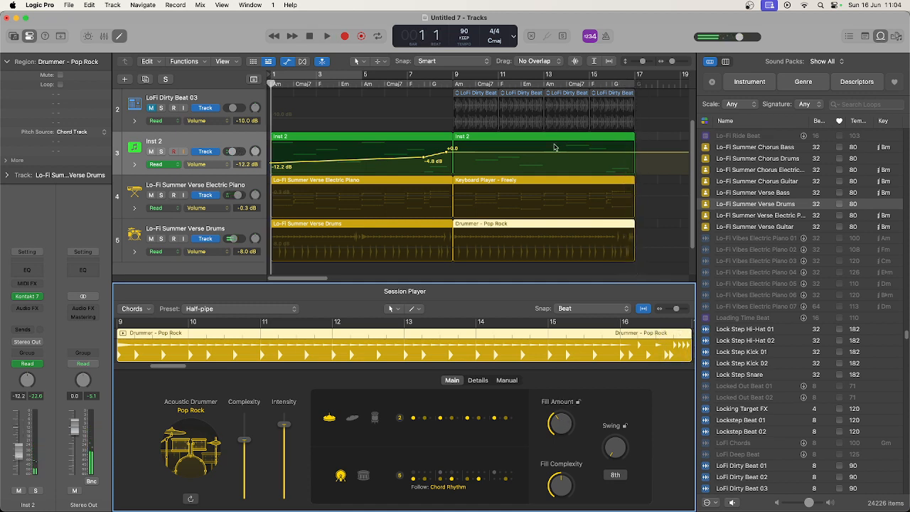
pyautogui.press('space')
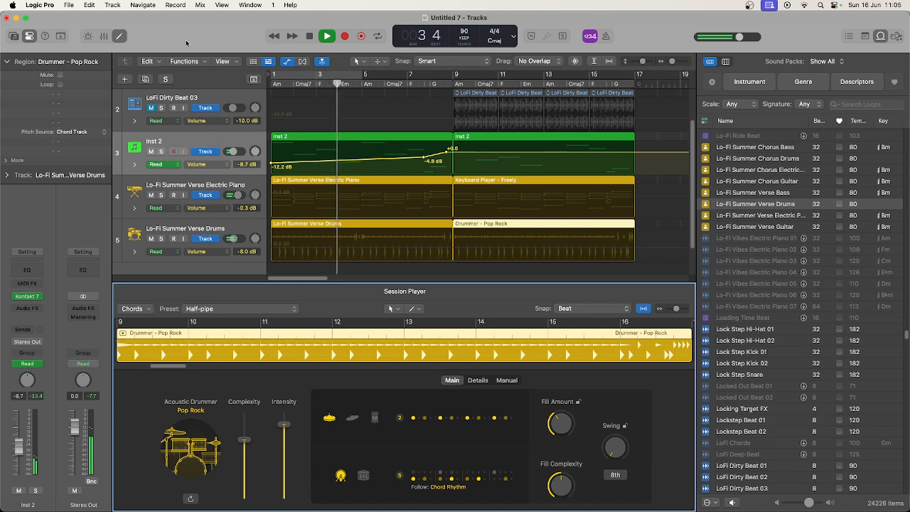
pyautogui.click(288, 63)
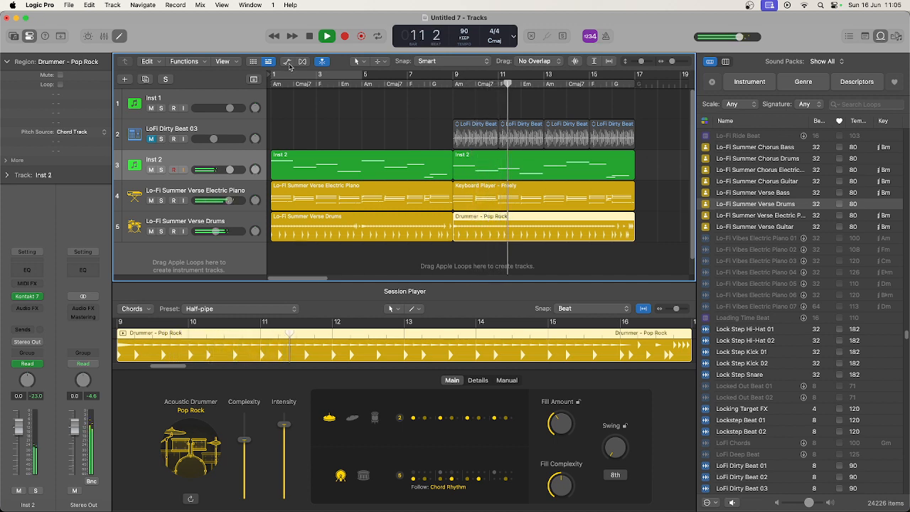
# - Search the loop library for "vinyl" and preview the Noisy Vinyl FX 01 loop
pyautogui.click(874, 104)
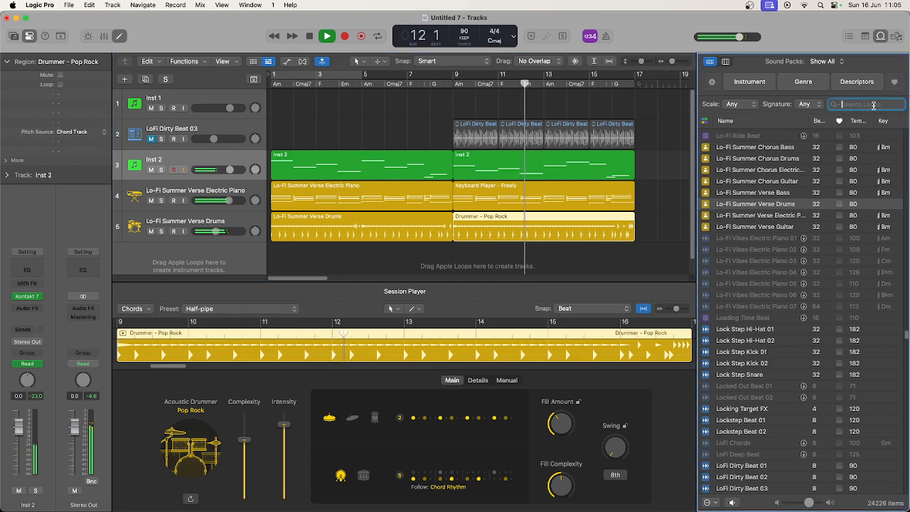
pyautogui.write('vinyl')
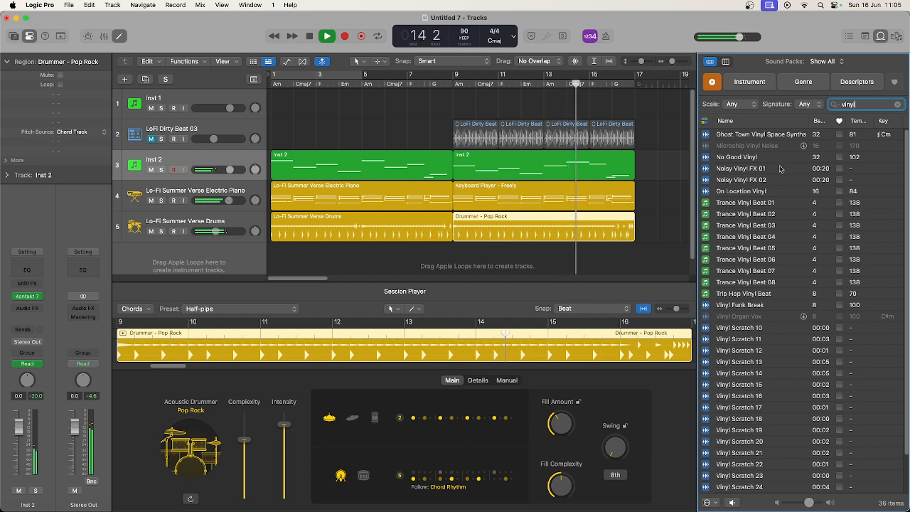
pyautogui.click(705, 172)
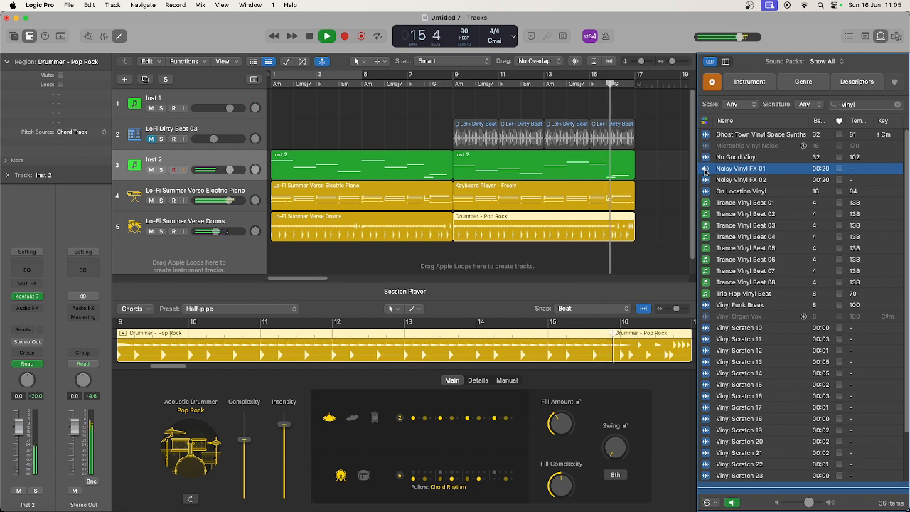
pyautogui.click(705, 174)
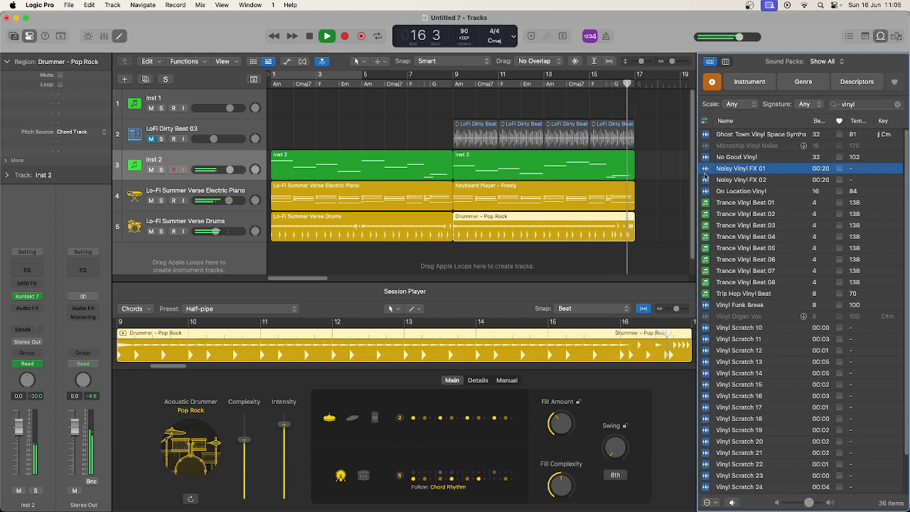
# - Compare the Noisy Vinyl FX 02, No Good Vinyl and Vinyl Scratch 10 loops with Noisy Vinyl FX 01 by previewing them
pyautogui.click(705, 179)
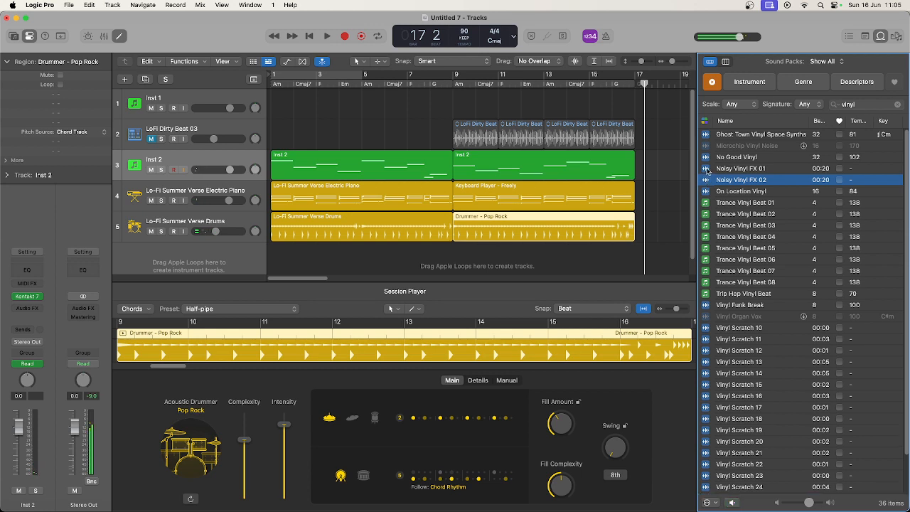
pyautogui.click(707, 169)
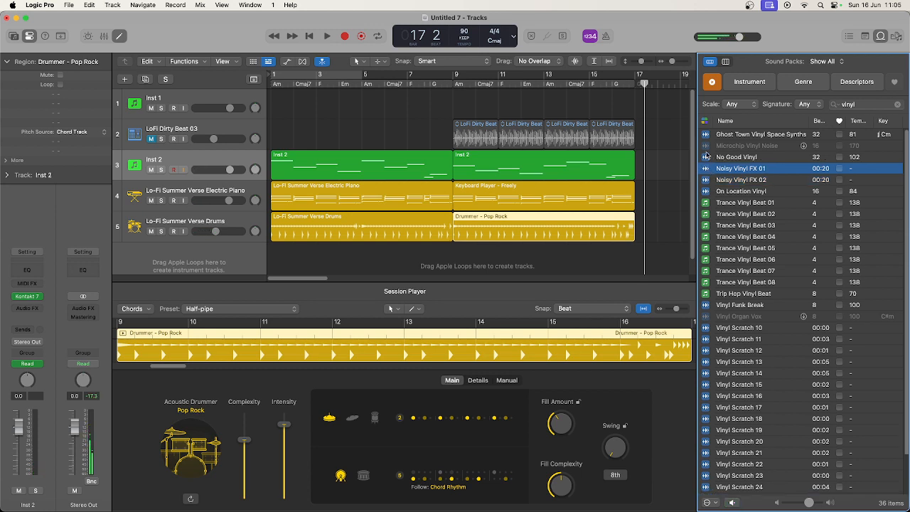
pyautogui.click(707, 156)
pyautogui.click(707, 170)
pyautogui.click(706, 169)
pyautogui.click(707, 328)
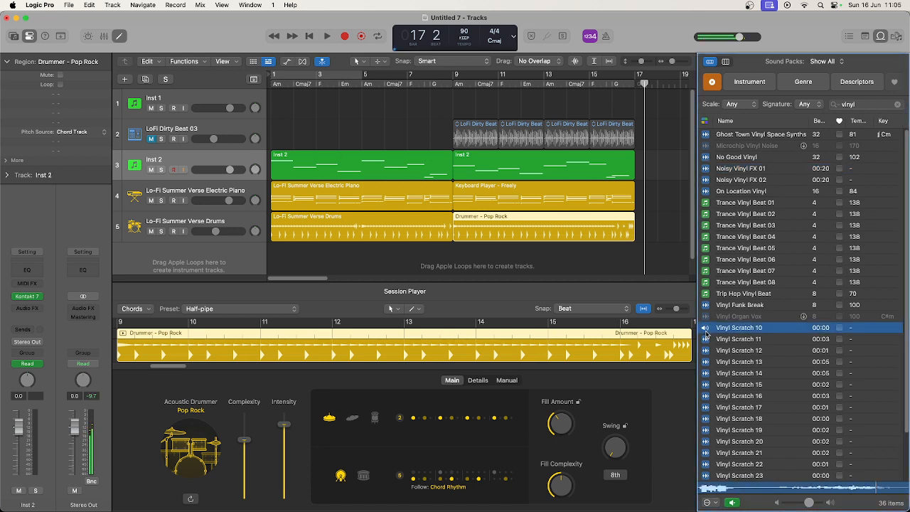
pyautogui.click(707, 169)
# - Place the Noisy Vinyl FX 01 loop on a new track at bar 1 and play the song from the start
pyautogui.moveTo(708, 173); pyautogui.dragTo(277, 255)
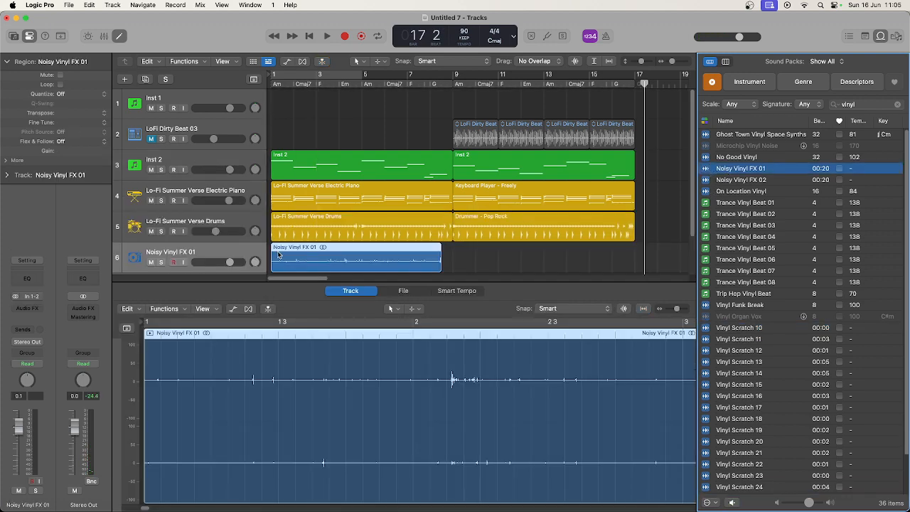
pyautogui.press('Return')
pyautogui.press('space')
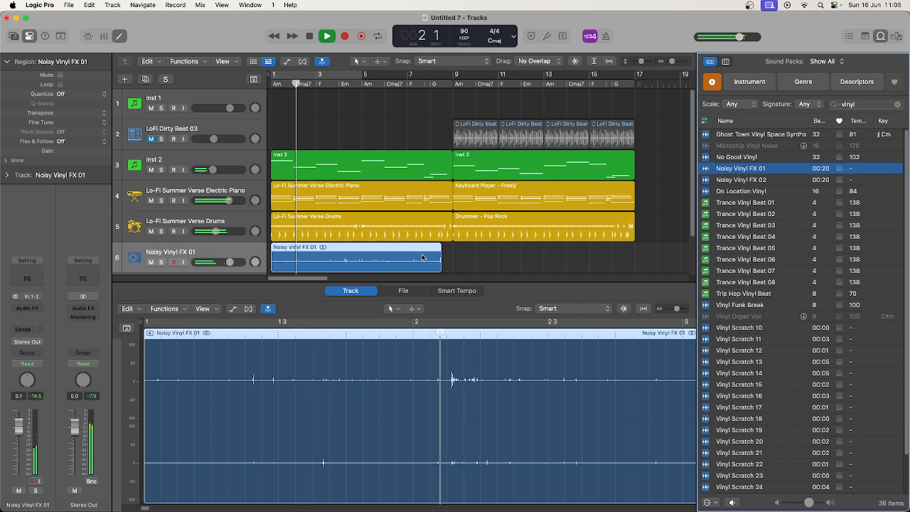
# - Repeat the Noisy Vinyl FX 01 region once and lower its track volume to -5.6 dB
pyautogui.press('super+r')
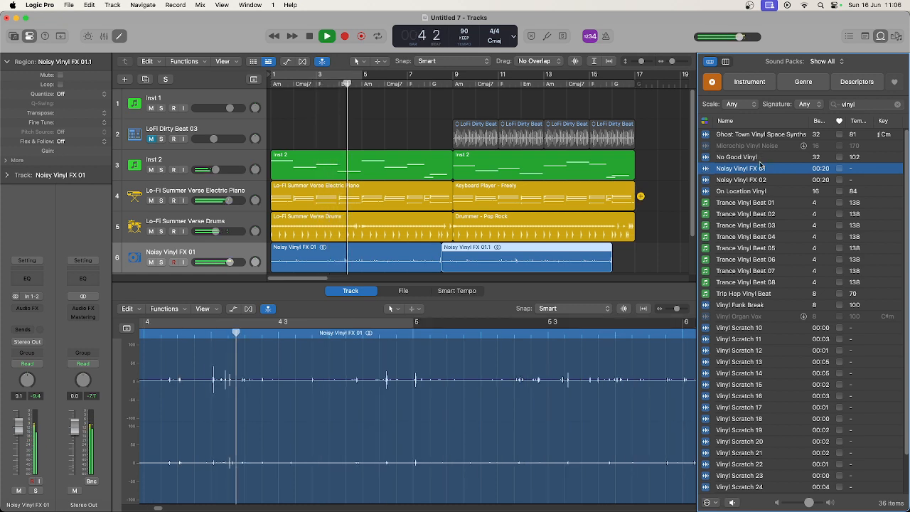
pyautogui.moveTo(229, 262); pyautogui.dragTo(219, 261)
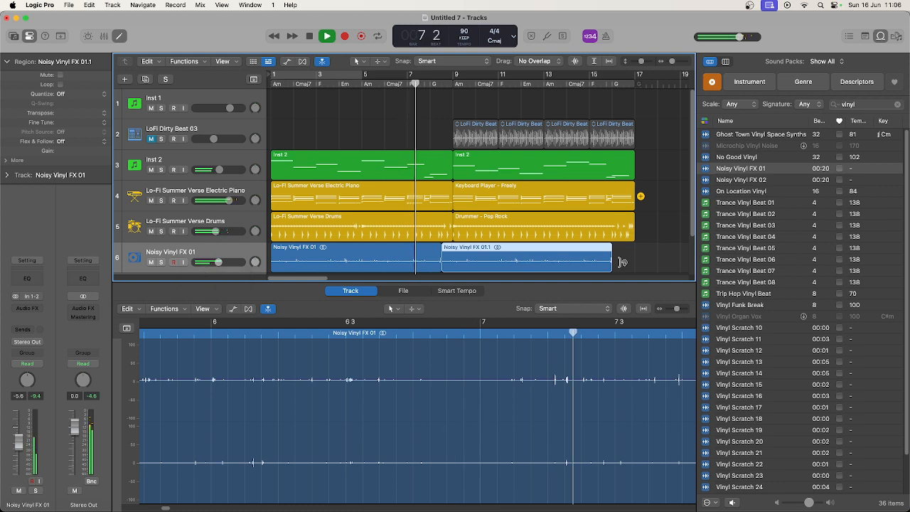
# - Preview a range of the Vinyl Scratch loops between Vinyl Scratch 13 and Vinyl Scratch 26
pyautogui.scroll(-2, 713, 256)
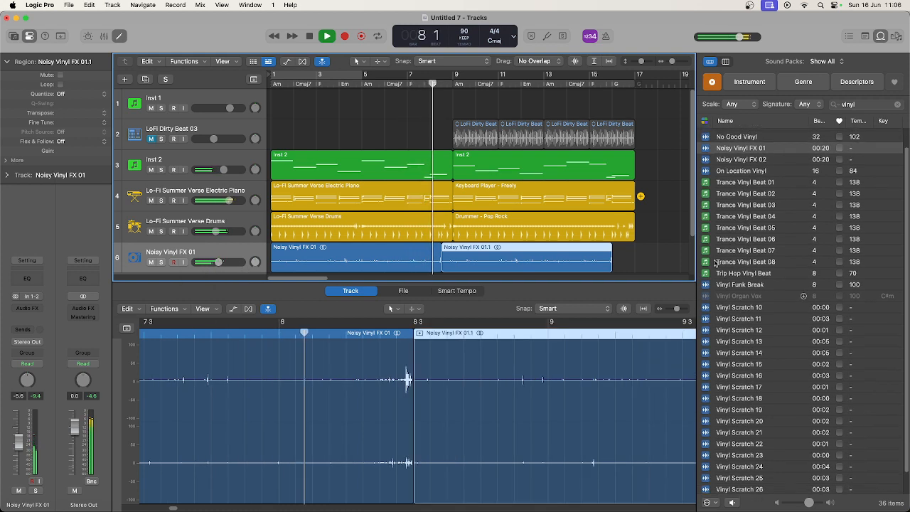
pyautogui.click(707, 342)
pyautogui.click(708, 352)
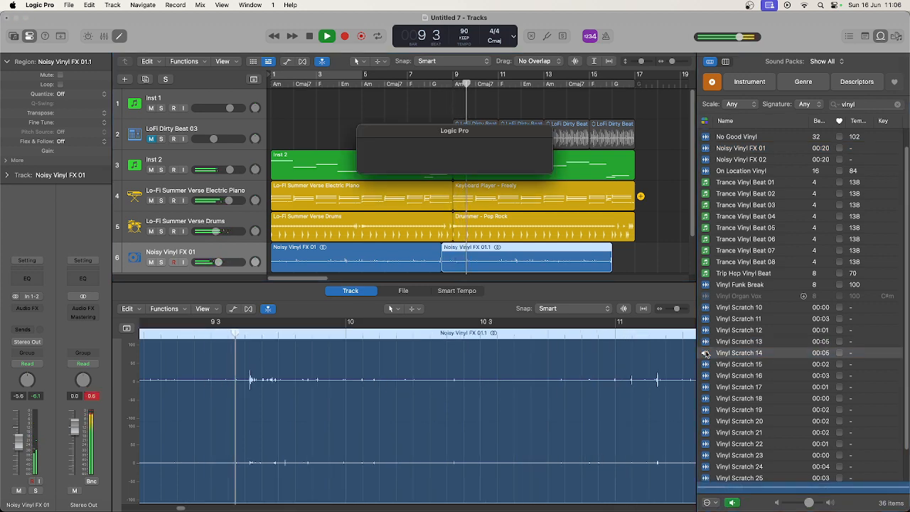
pyautogui.click(706, 365)
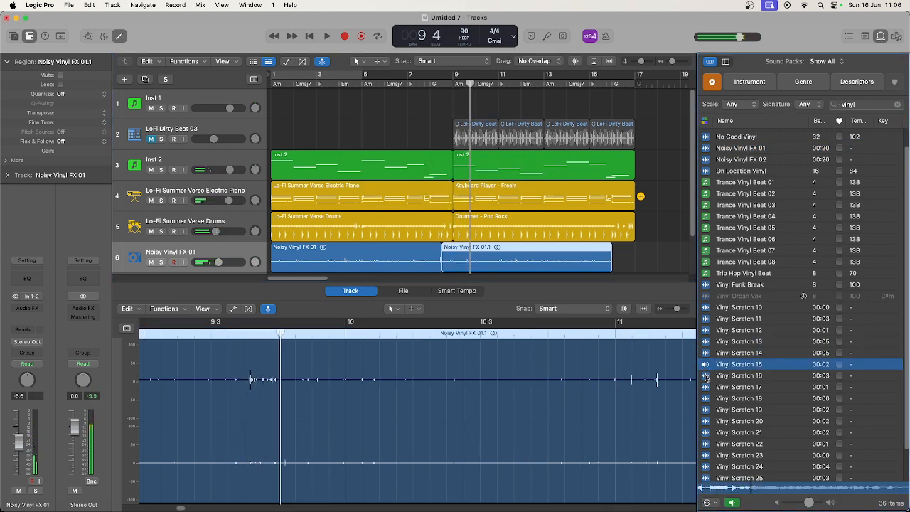
pyautogui.click(706, 376)
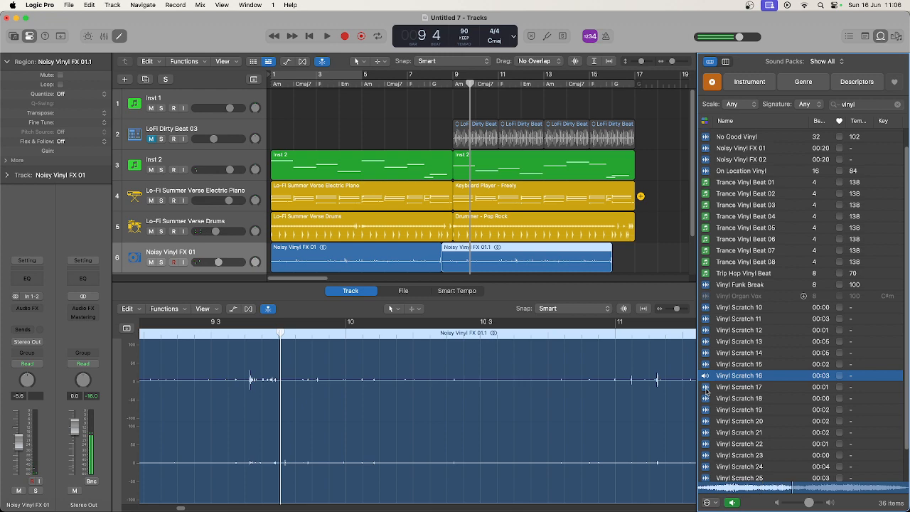
pyautogui.click(706, 387)
pyautogui.click(704, 400)
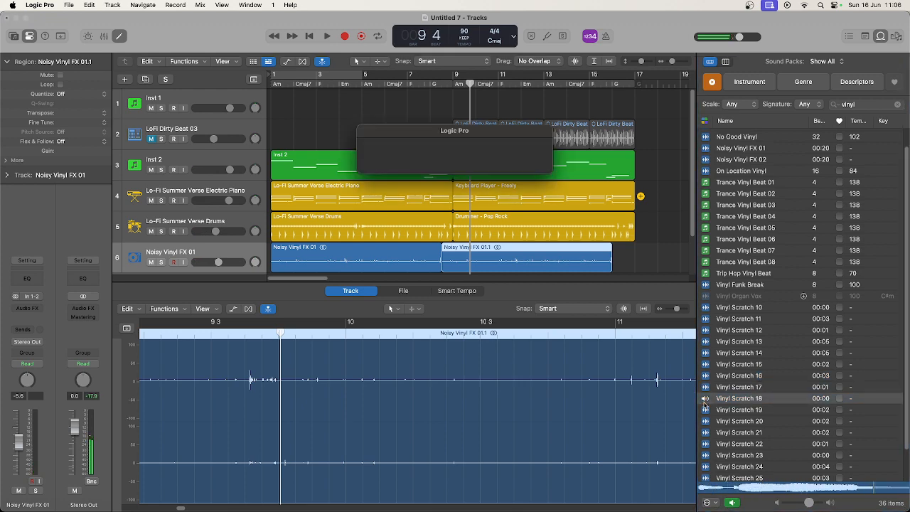
pyautogui.scroll(-3, 704, 402)
pyautogui.click(705, 401)
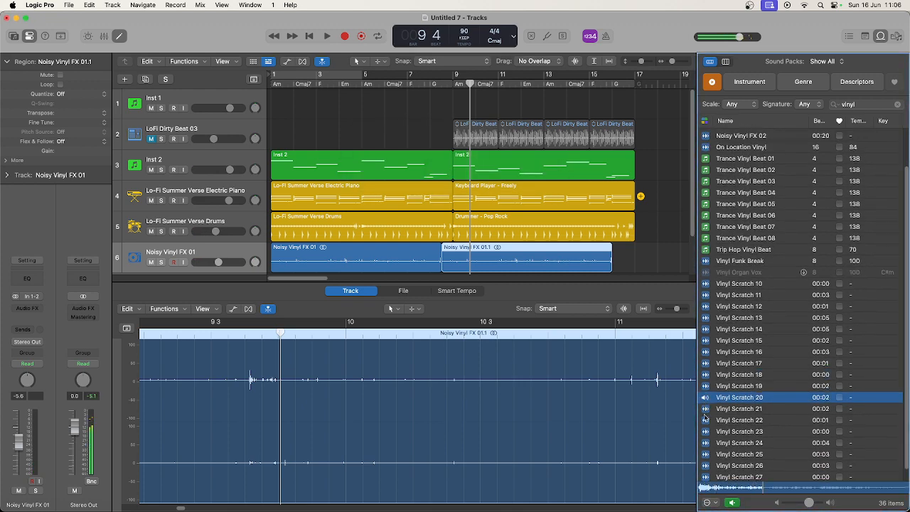
pyautogui.scroll(-1, 705, 420)
pyautogui.click(706, 420)
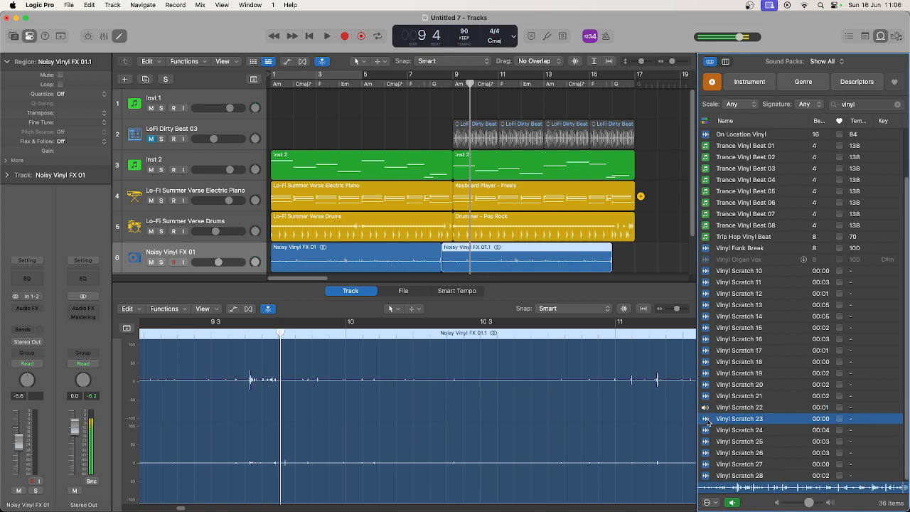
pyautogui.click(706, 443)
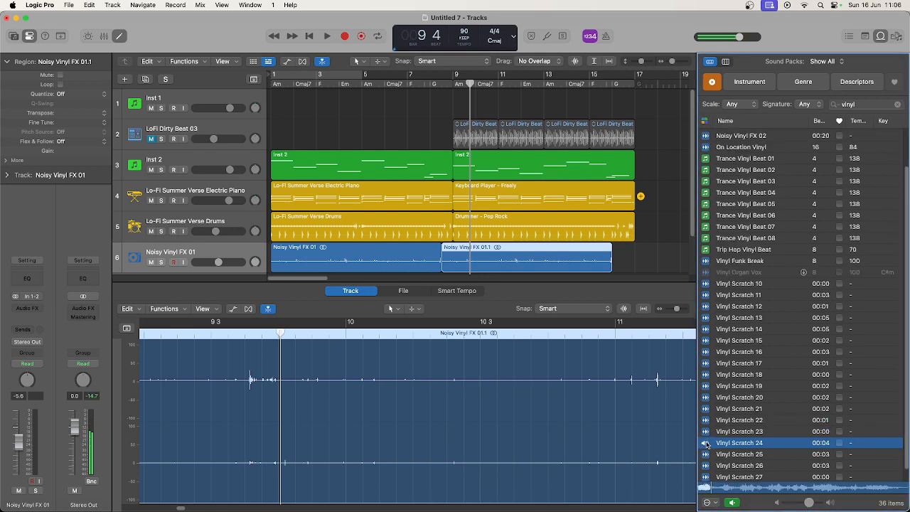
pyautogui.click(707, 465)
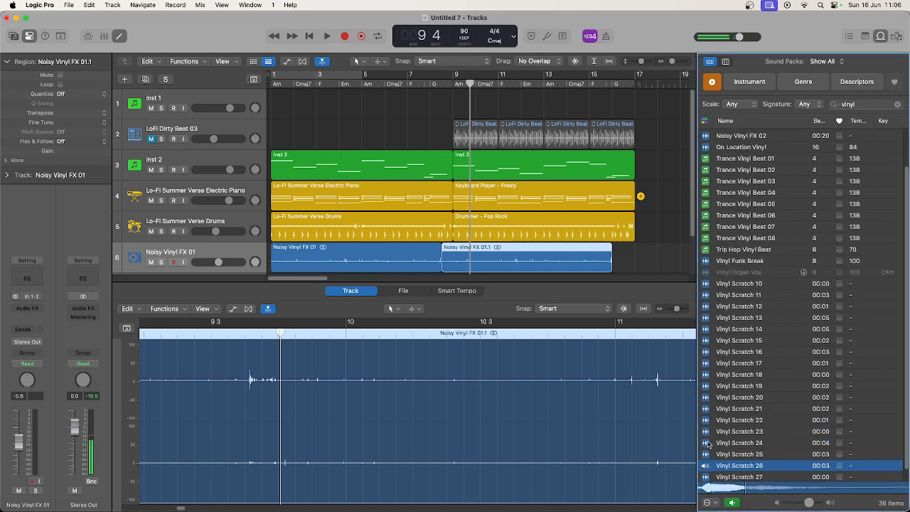
pyautogui.scroll(3, 701, 324)
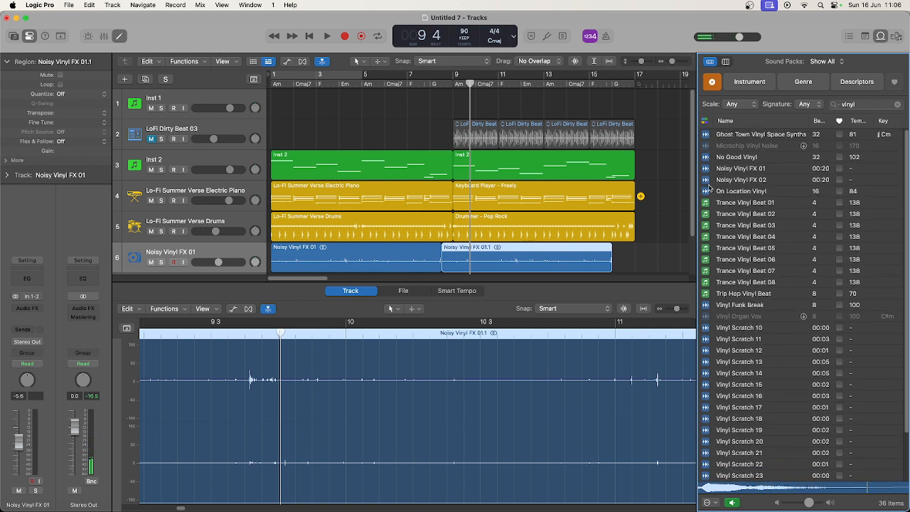
# - Preview the Ghost Town Vinyl Space Synths loop together with the song from the beginning
pyautogui.click(706, 135)
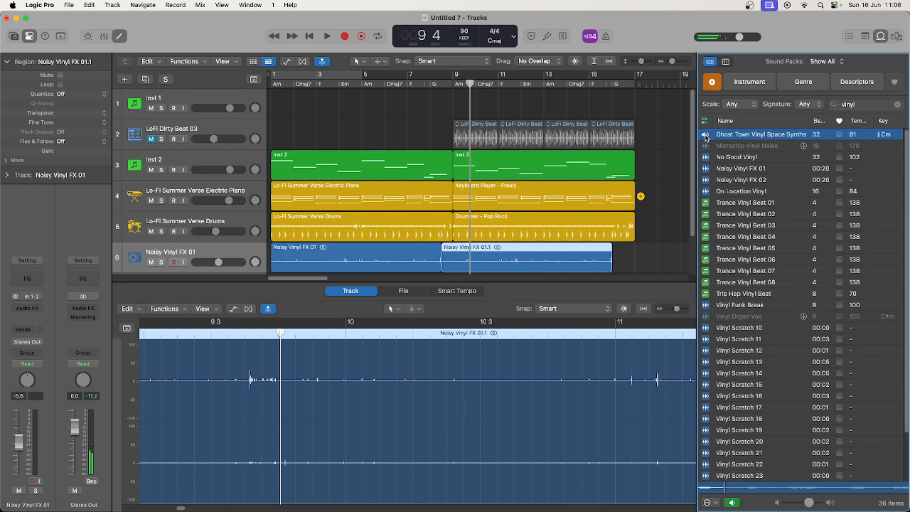
pyautogui.press('Return')
pyautogui.press('space')
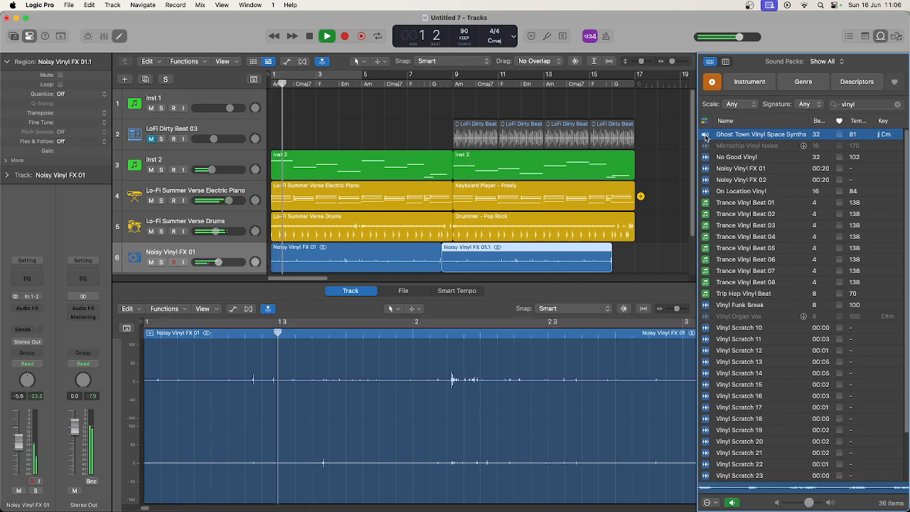
pyautogui.press('space')
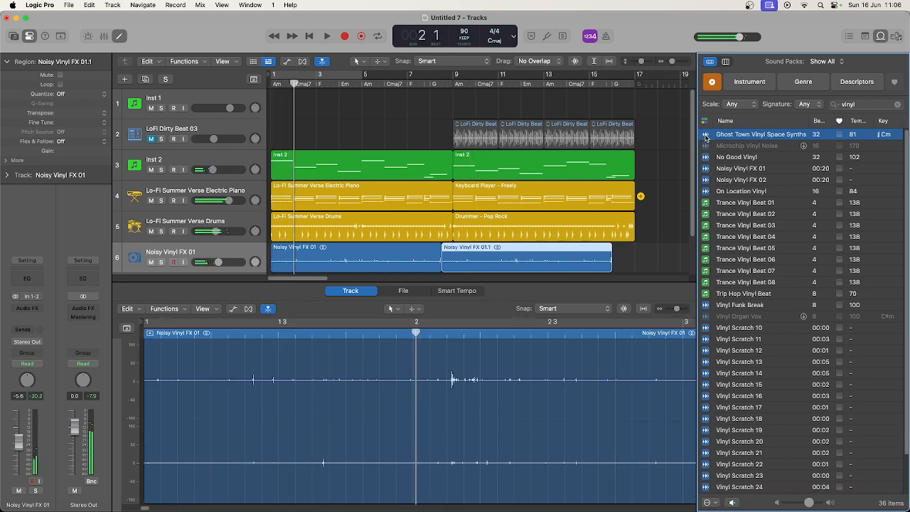
pyautogui.press('Return')
pyautogui.press('space')
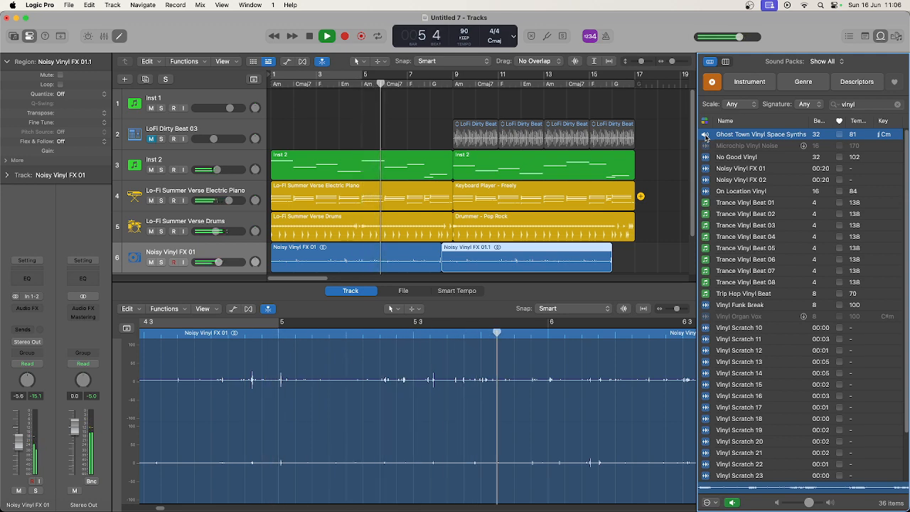
# - Place the Ghost Town Vinyl Space Synths loop on a new track at bar 1 and lower its volume to -14.2 dB during playback
pyautogui.click(706, 136)
pyautogui.scroll(-3, 662, 138)
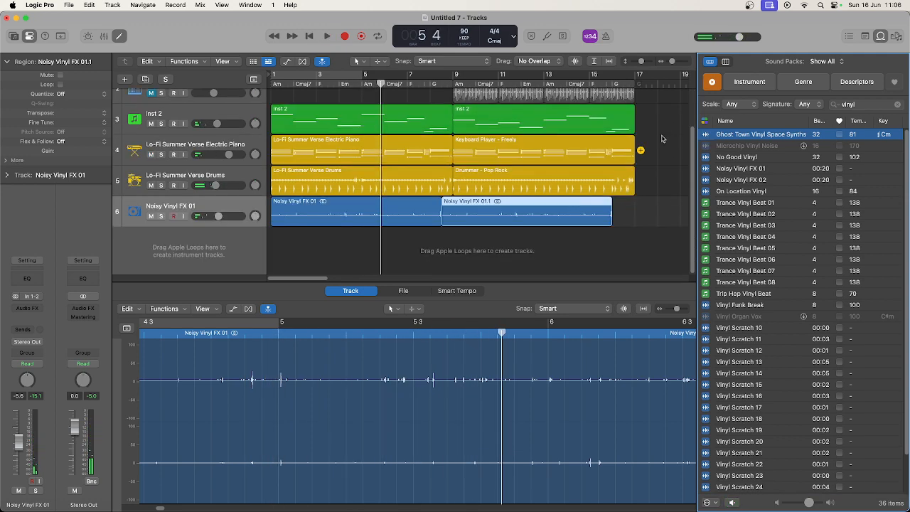
pyautogui.moveTo(704, 139); pyautogui.dragTo(274, 266)
pyautogui.press('Return')
pyautogui.press('space')
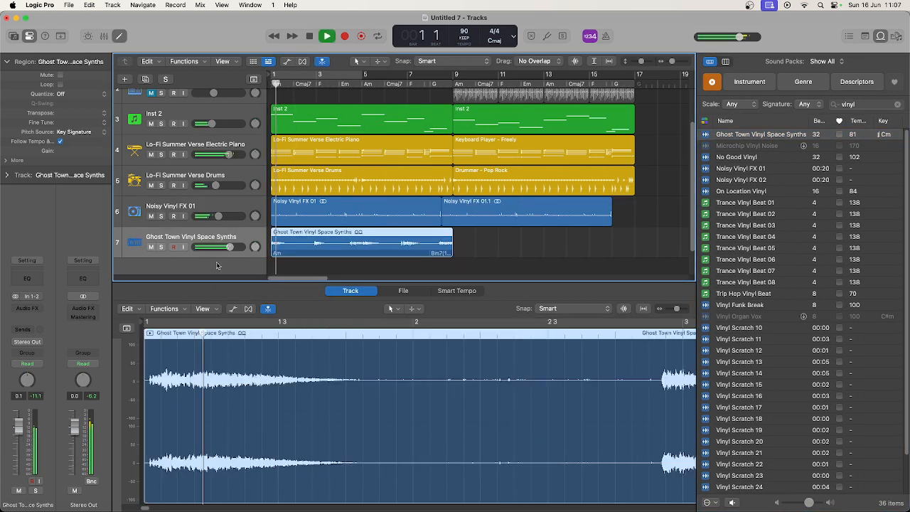
pyautogui.moveTo(230, 247); pyautogui.dragTo(207, 247)
pyautogui.press('Return')
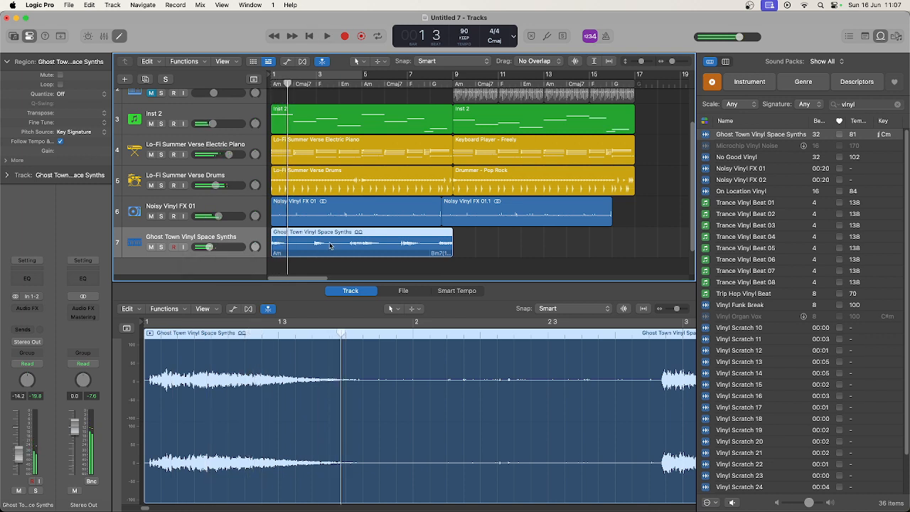
# - Set the Ghost Town Vinyl Space Synths track volume to -15.6 dB and move its region to about beat 4 of bar 9
pyautogui.moveTo(321, 237); pyautogui.dragTo(330, 237)
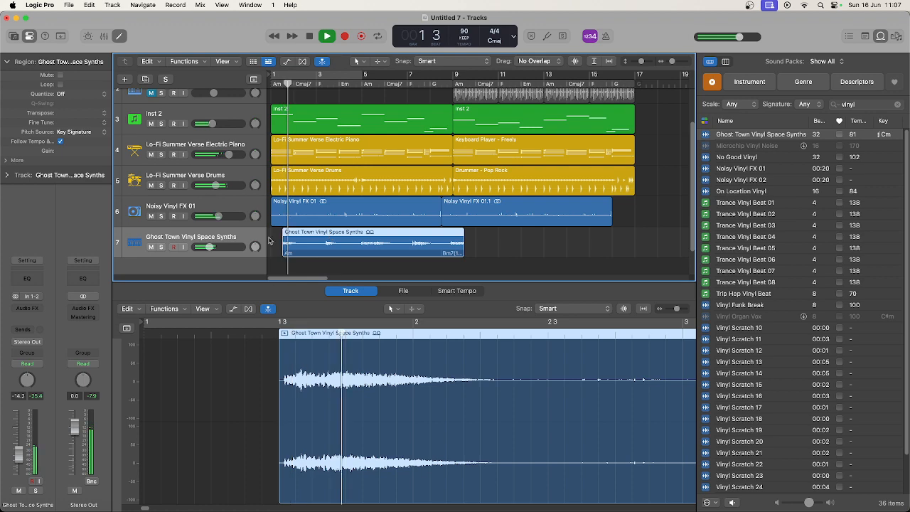
pyautogui.moveTo(209, 246); pyautogui.dragTo(206, 247)
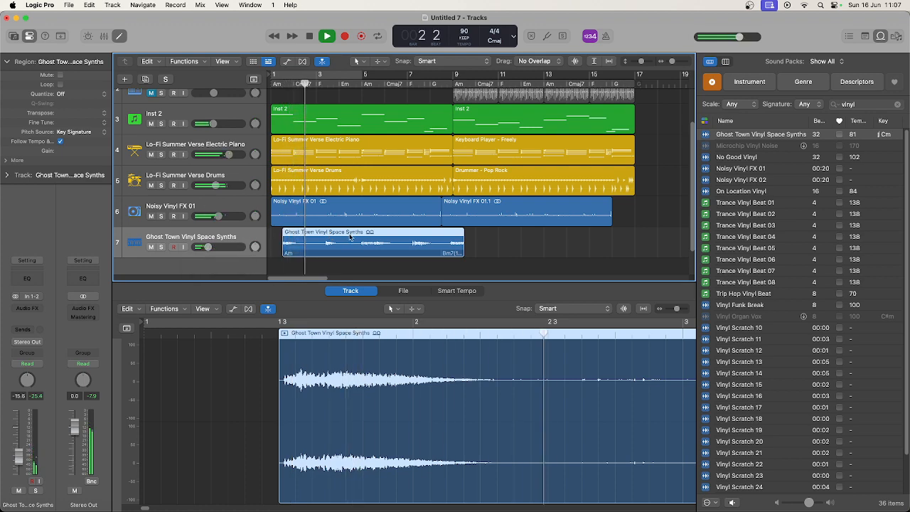
pyautogui.moveTo(351, 245); pyautogui.dragTo(538, 248)
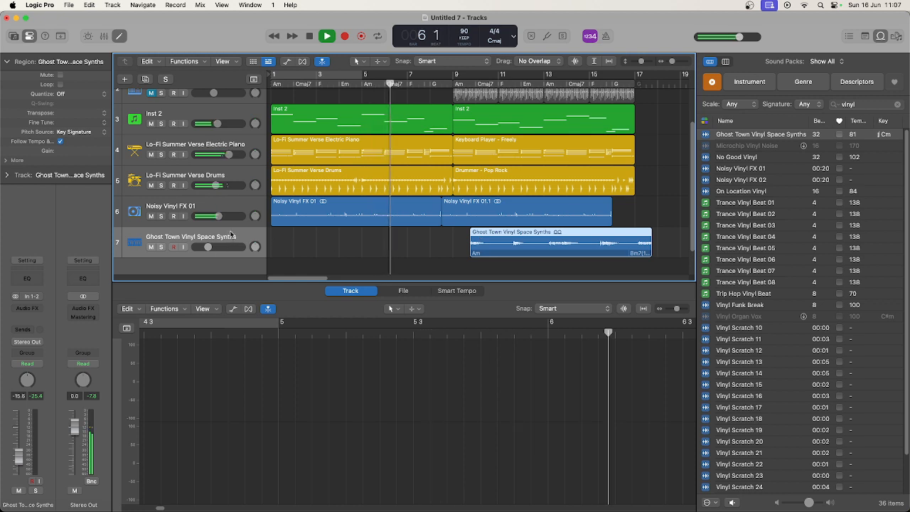
# - Insert a Stereo Delay effect with its default preset on the Ghost Town Vinyl Space Synths track
pyautogui.click(27, 309)
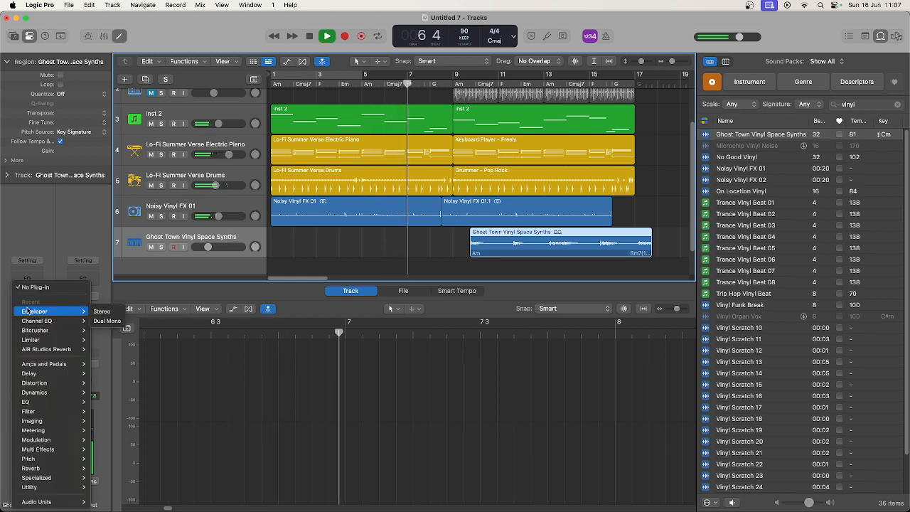
pyautogui.moveTo(77, 402)
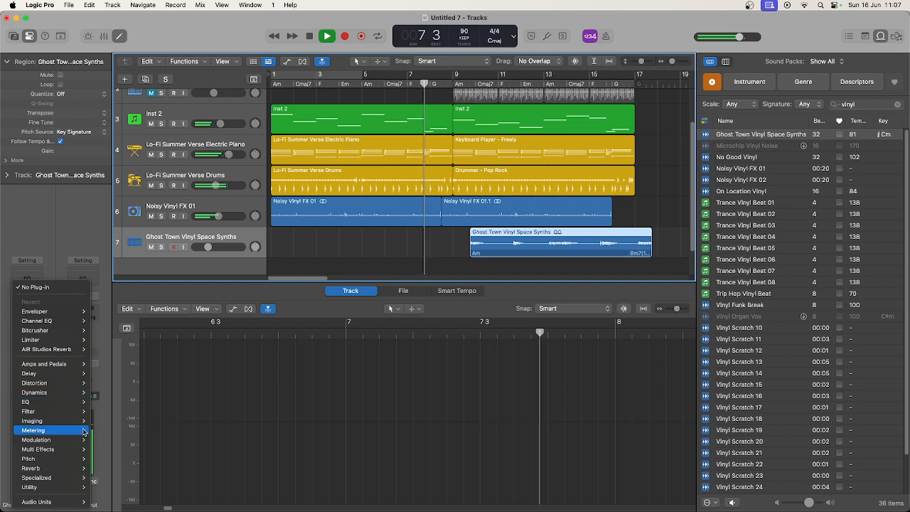
pyautogui.moveTo(82, 422)
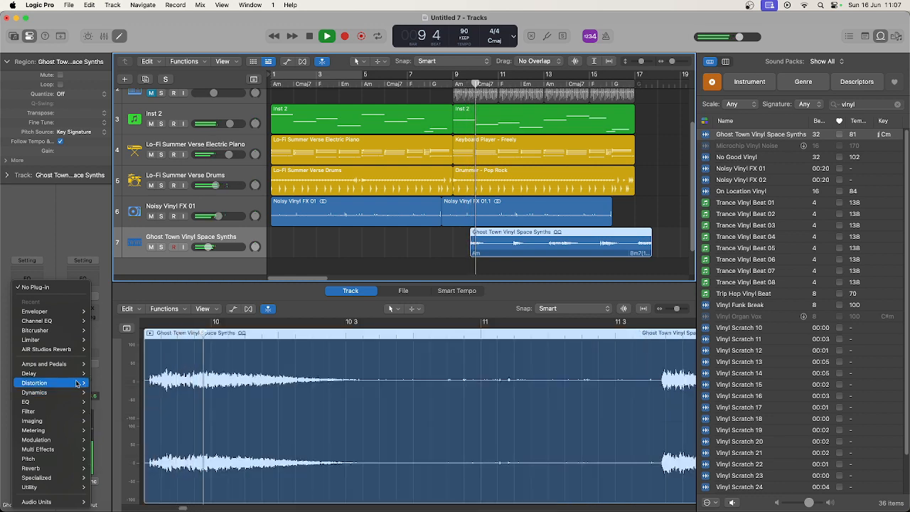
pyautogui.moveTo(75, 374)
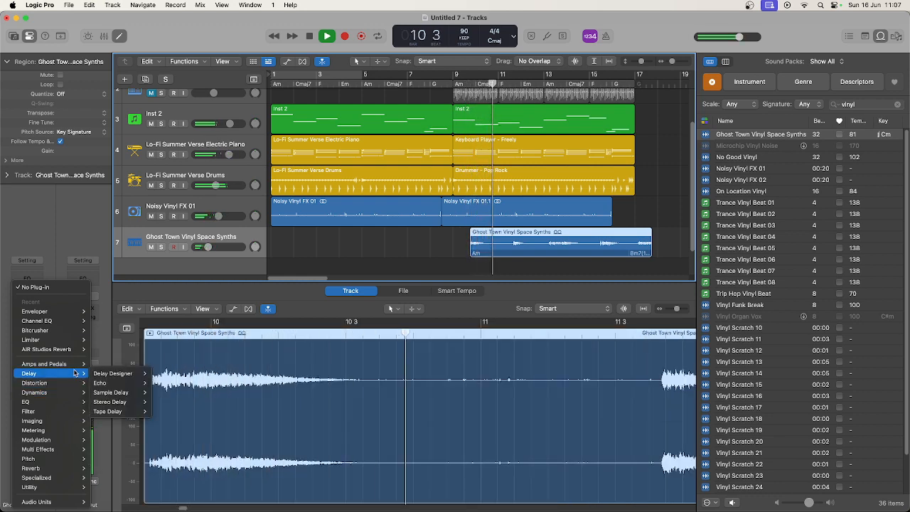
pyautogui.moveTo(125, 401)
pyautogui.click(164, 404)
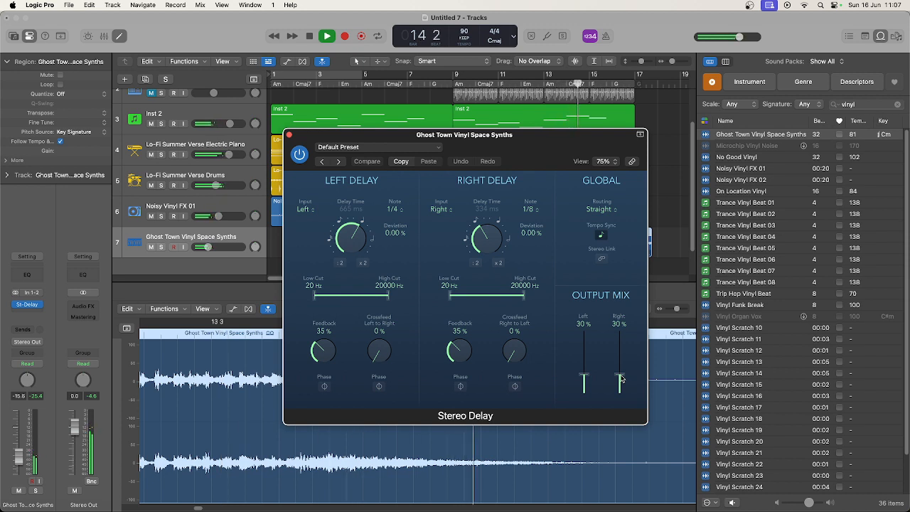
pyautogui.click(289, 135)
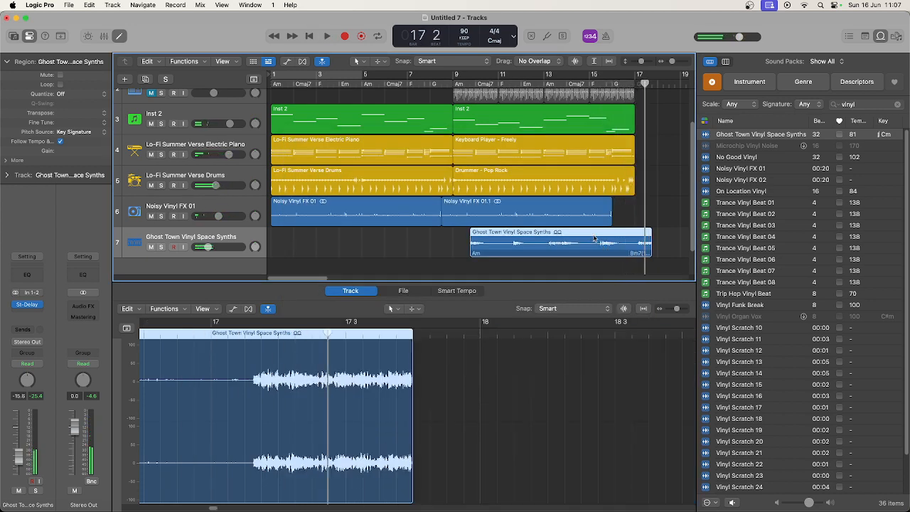
# - Split the Ghost Town Vinyl Space Synths region at about bar 15 with the Scissors Tool
pyautogui.rightClick(590, 236)
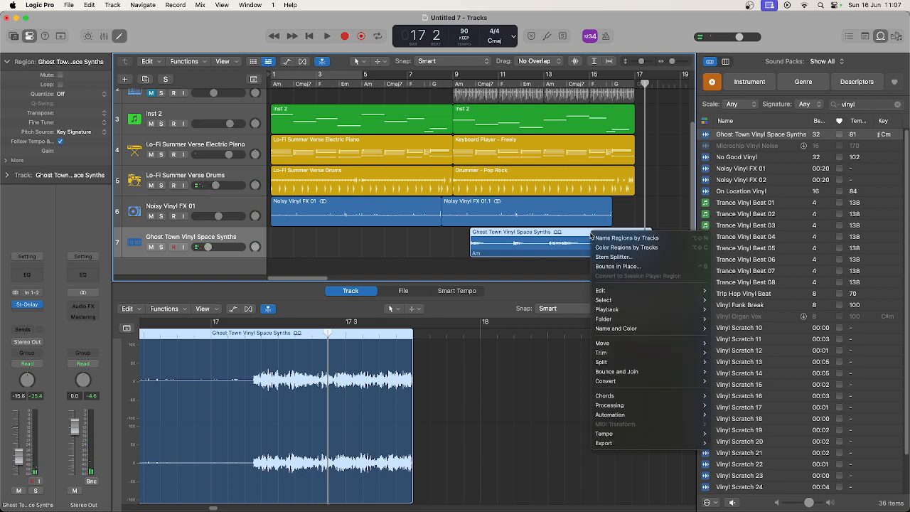
pyautogui.click(593, 235)
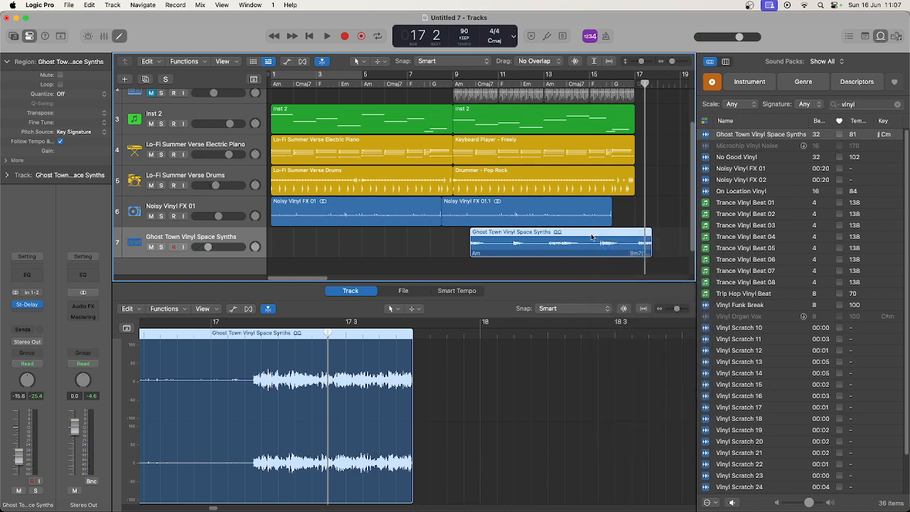
pyautogui.click(359, 61)
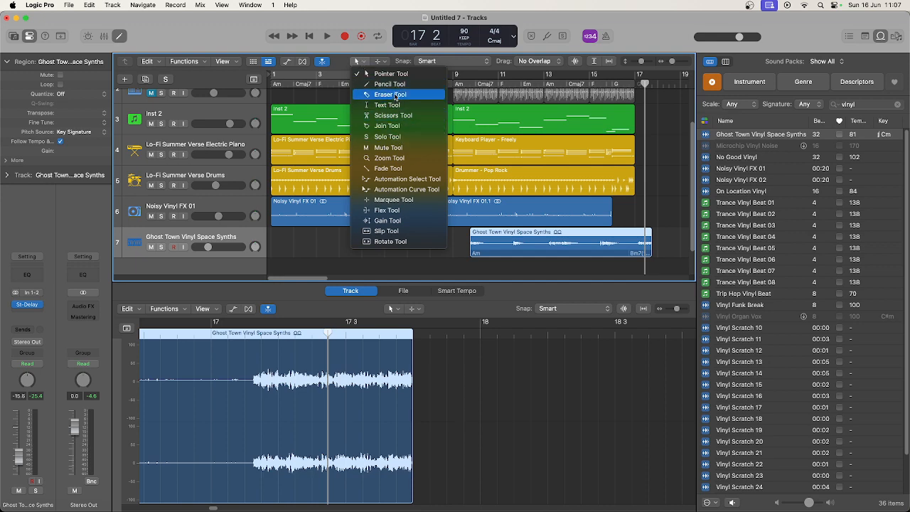
pyautogui.click(394, 116)
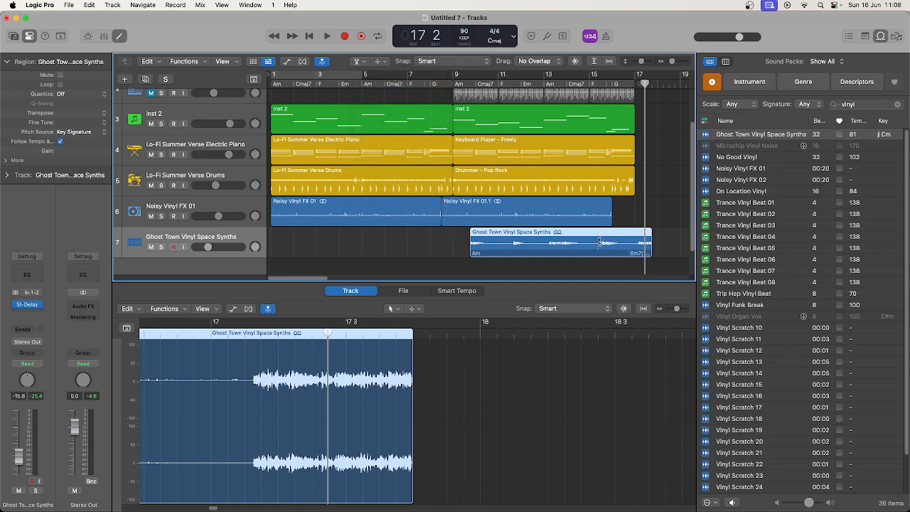
pyautogui.click(594, 239)
pyautogui.rightClick(591, 234)
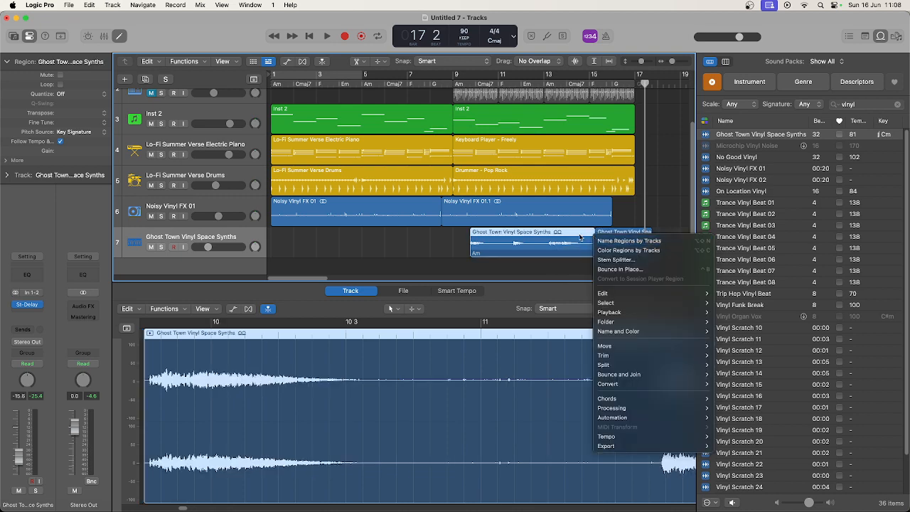
pyautogui.click(581, 238)
# - Return to the Pointer Tool, delete the Ghost Town Vinyl Space Synths piece after the split, and select the remaining region
pyautogui.press('t')
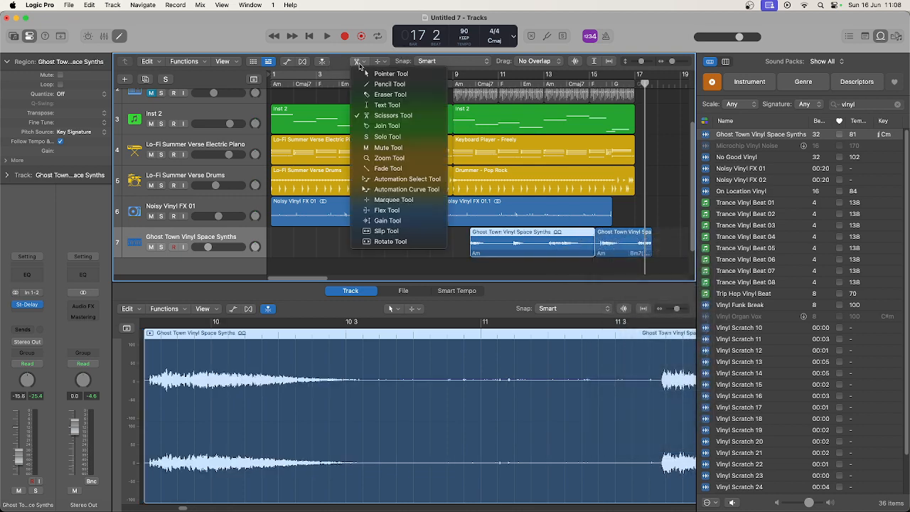
pyautogui.click(332, 66)
pyautogui.click(618, 233)
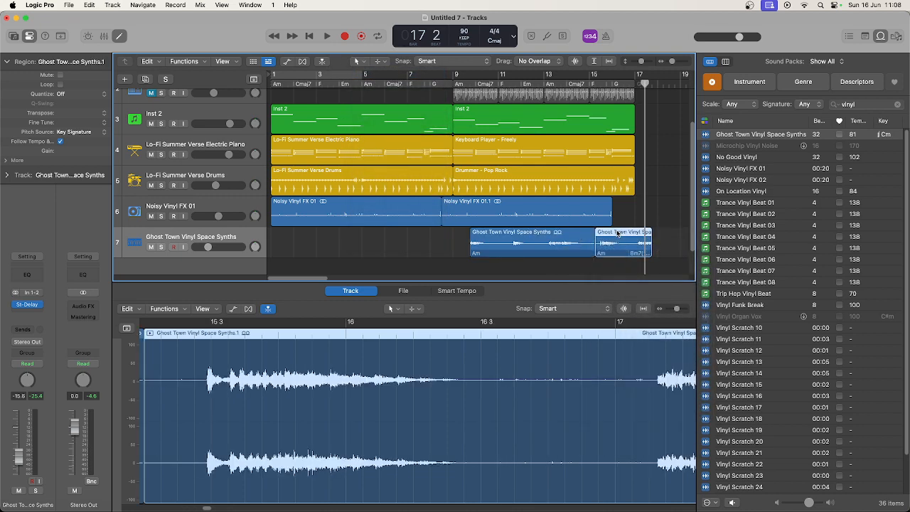
pyautogui.rightClick(618, 232)
pyautogui.moveTo(640, 289)
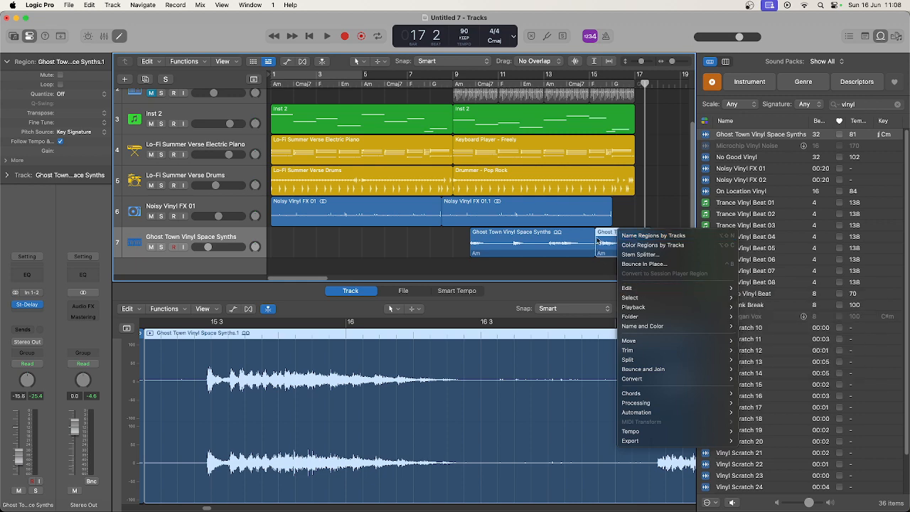
pyautogui.click(605, 235)
pyautogui.press('Delete')
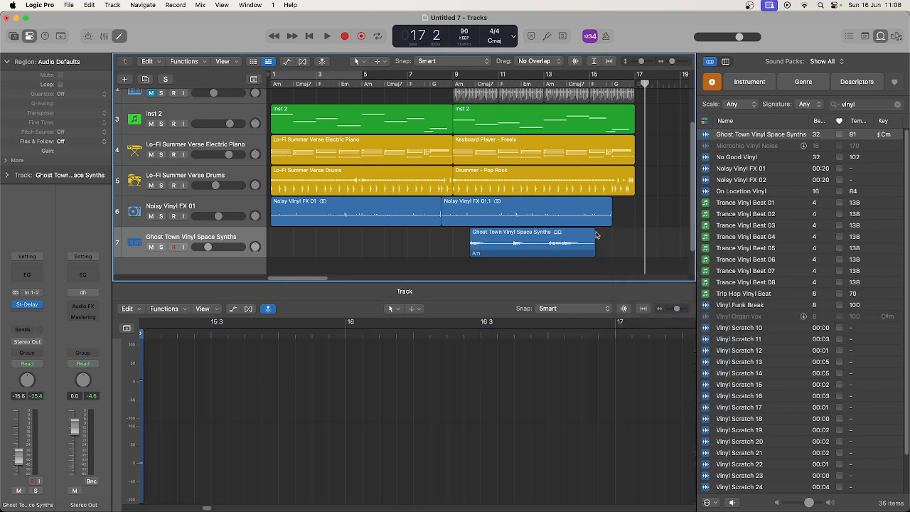
pyautogui.click(569, 241)
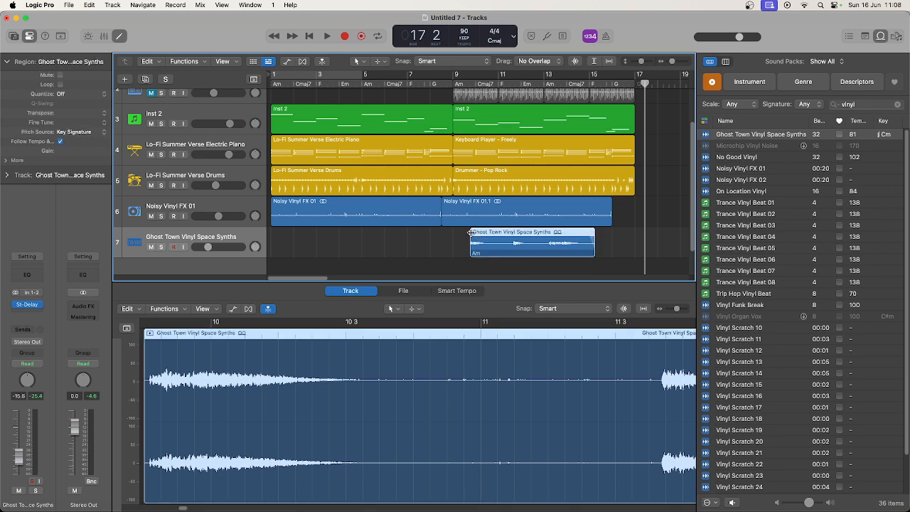
# - Add a short fade-in to the start of the Ghost Town Vinyl Space Synths region and play from bar 9
pyautogui.moveTo(470, 232); pyautogui.dragTo(473, 232)
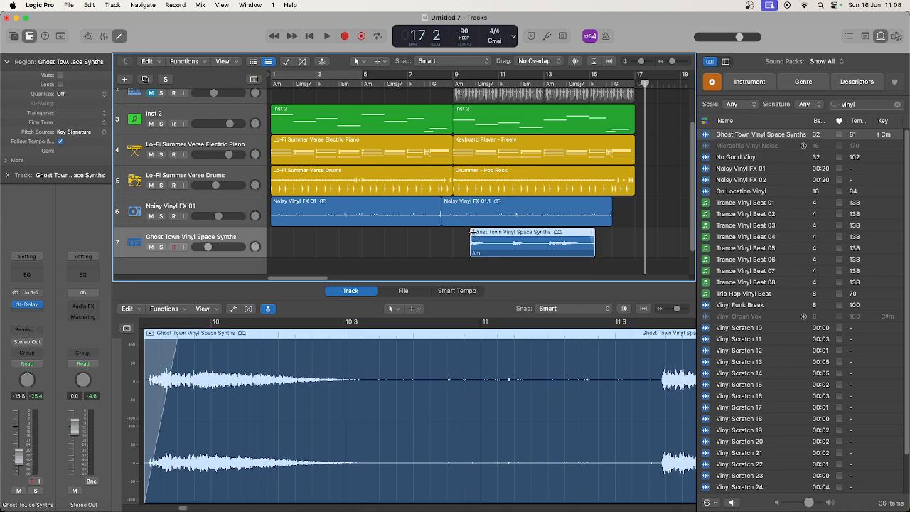
pyautogui.doubleClick(455, 83)
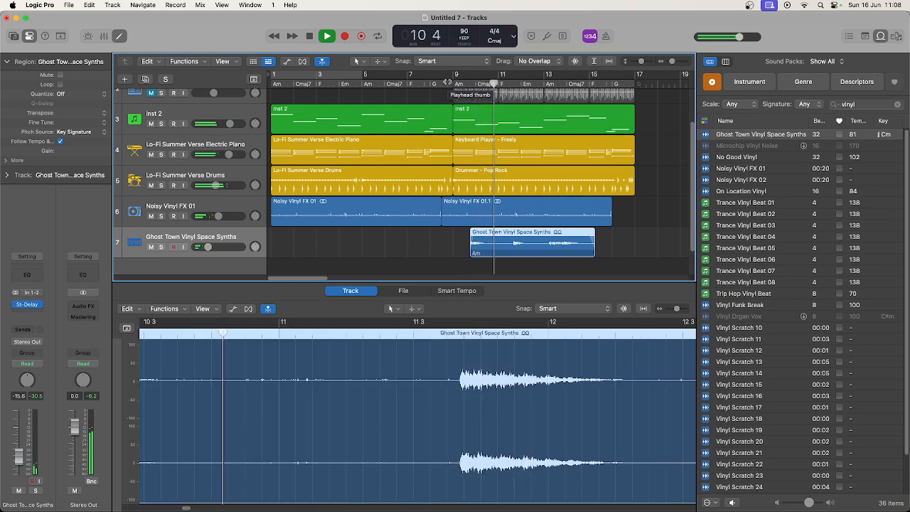
# - Show the secondary ruler in the Tracks area
pyautogui.click(222, 61)
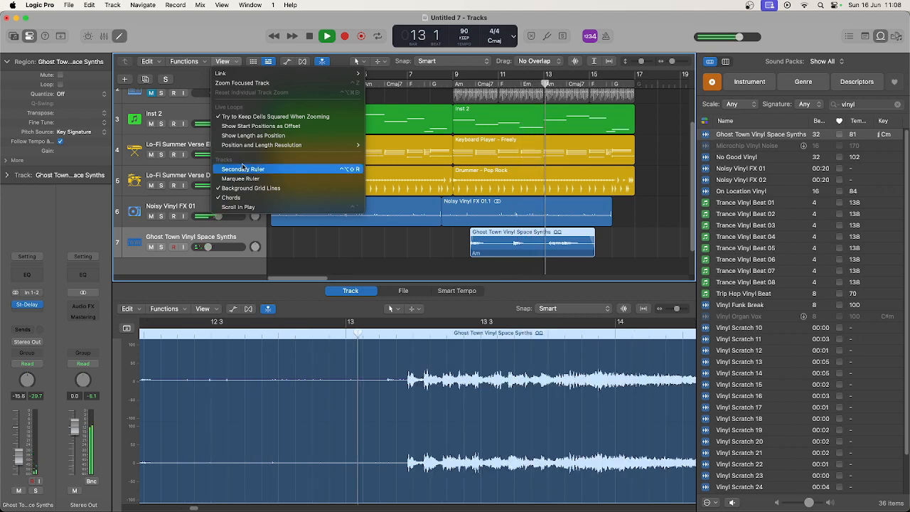
pyautogui.click(243, 169)
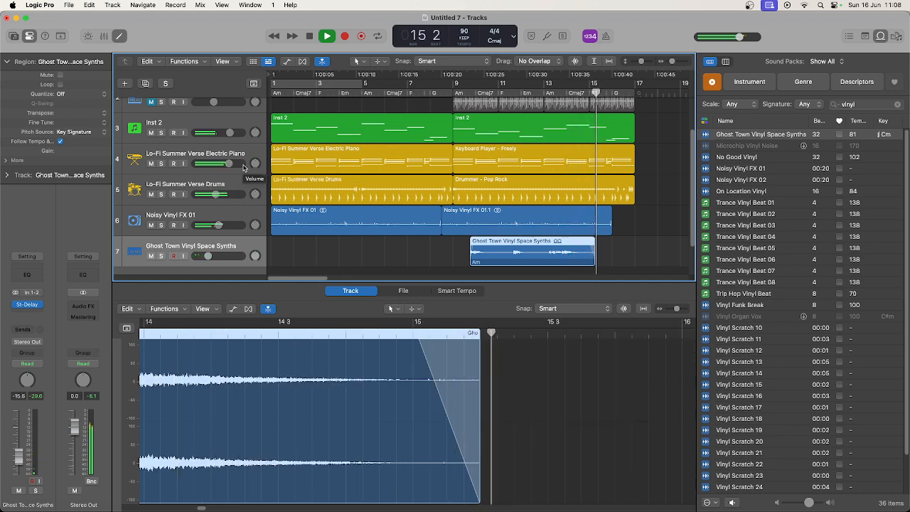
# - Shorten the end of the Drummer - Pop Rock region by about half a bar and play the ending from bar 15
pyautogui.click(603, 182)
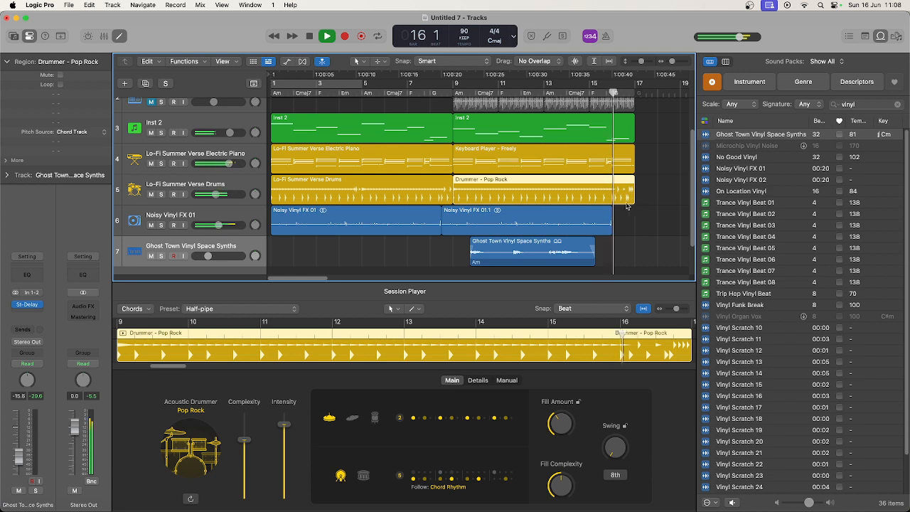
pyautogui.moveTo(634, 199); pyautogui.dragTo(625, 204)
pyautogui.click(594, 91)
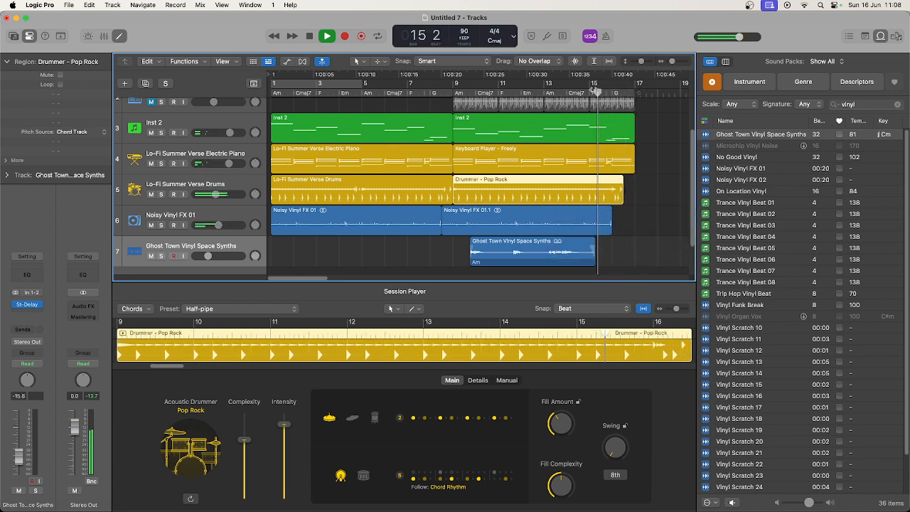
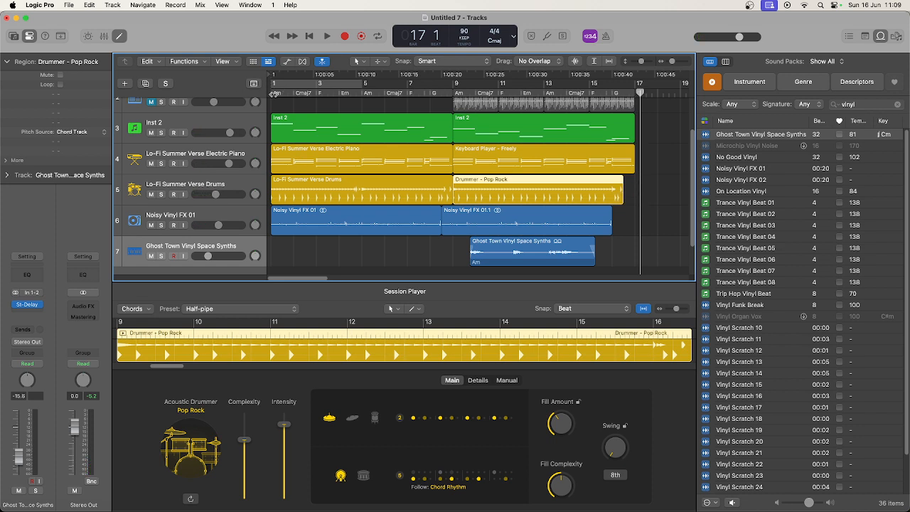
# - Create one new software instrument MIDI track and briefly play the project from the beginning
pyautogui.click(126, 84)
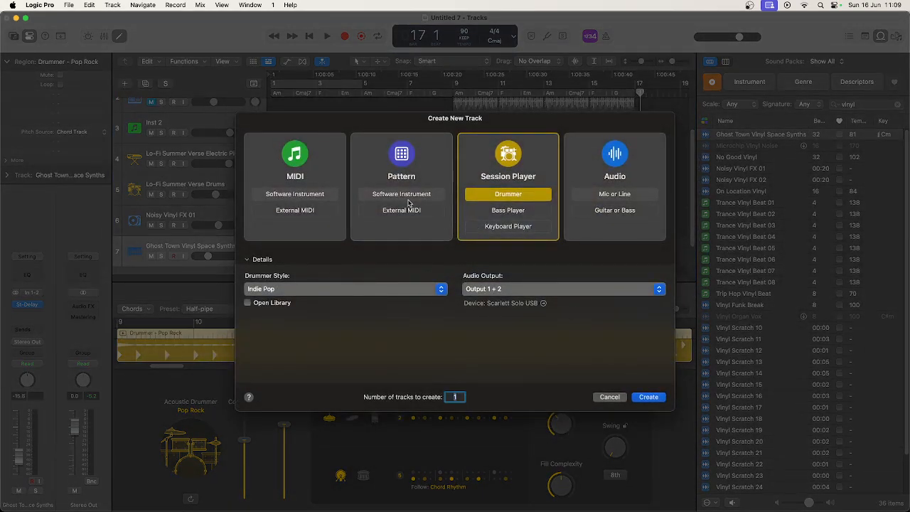
pyautogui.click(309, 165)
pyautogui.click(648, 397)
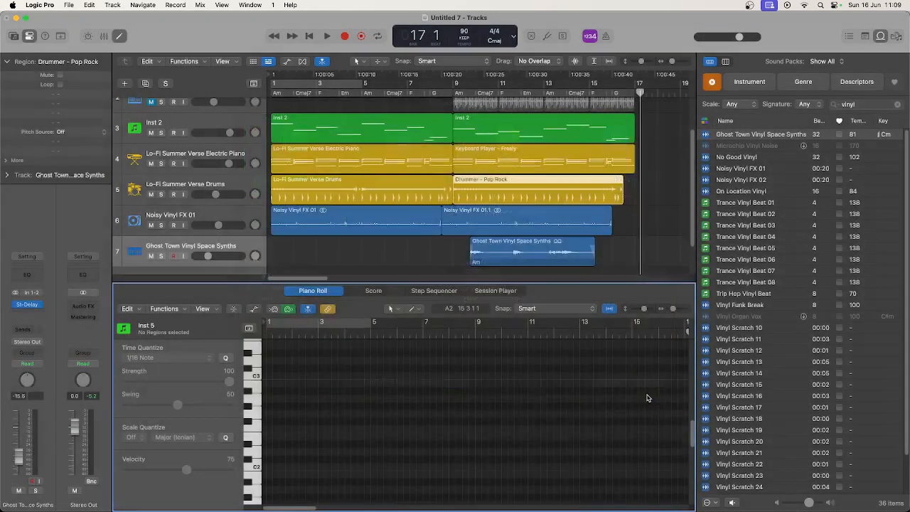
pyautogui.press('Return')
pyautogui.press('space')
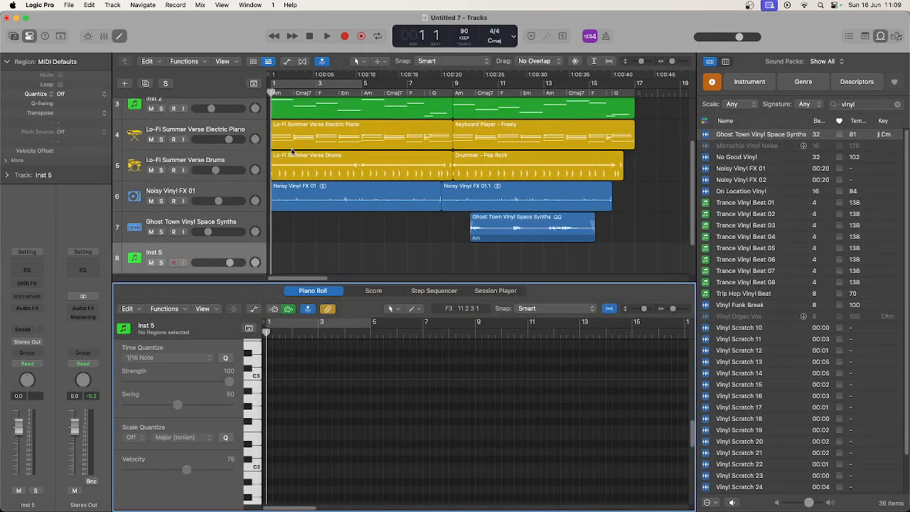
pyautogui.press('space')
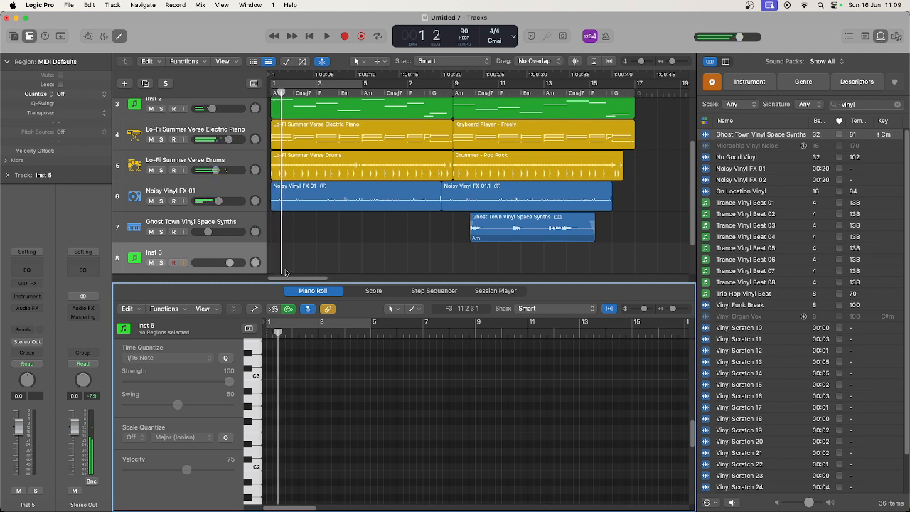
# - Load Kontakt 7 in stereo as the instrument on the new Inst 5 track
pyautogui.click(31, 296)
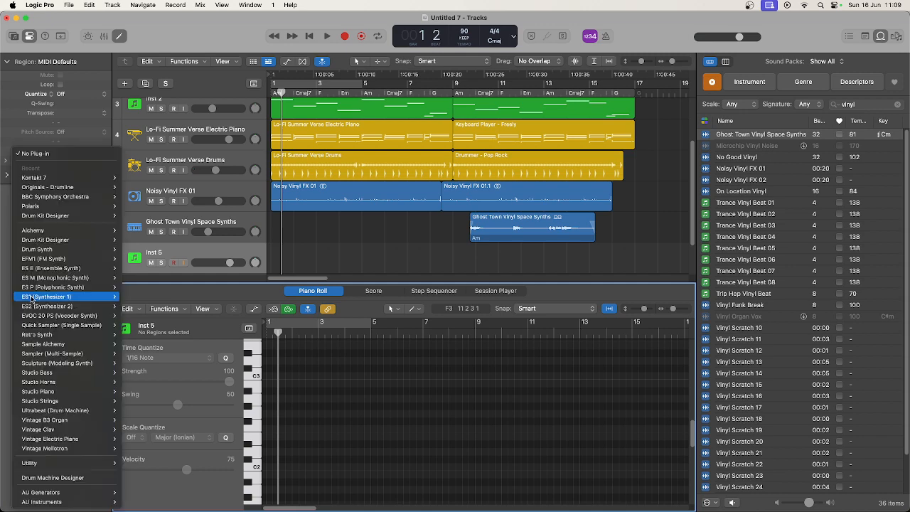
pyautogui.moveTo(64, 178)
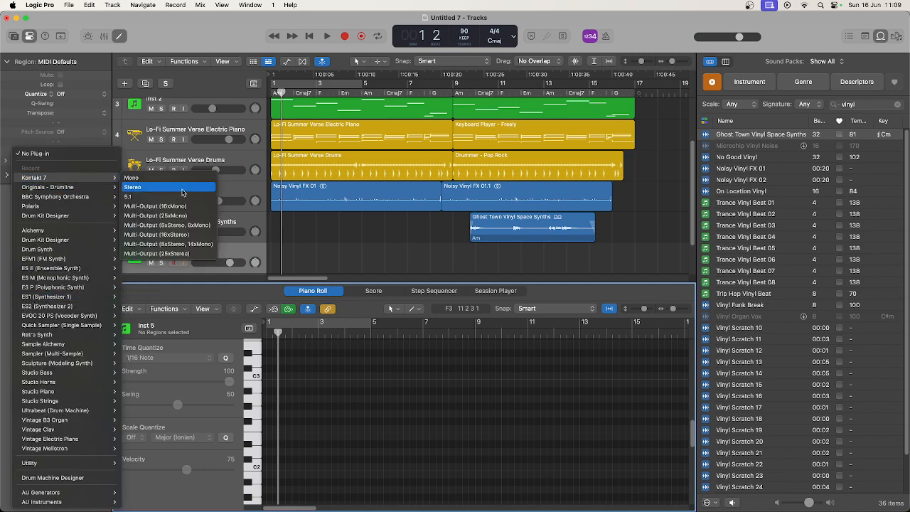
pyautogui.click(182, 187)
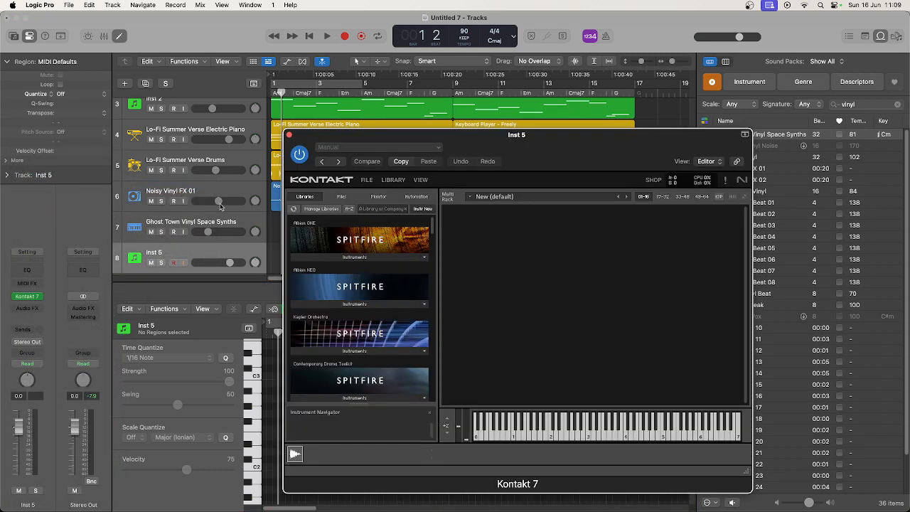
# - Find the Damage 2 library in Kontakt and load its D2 Ensemble Designer instrument into the rack
pyautogui.scroll(-15, 405, 312)
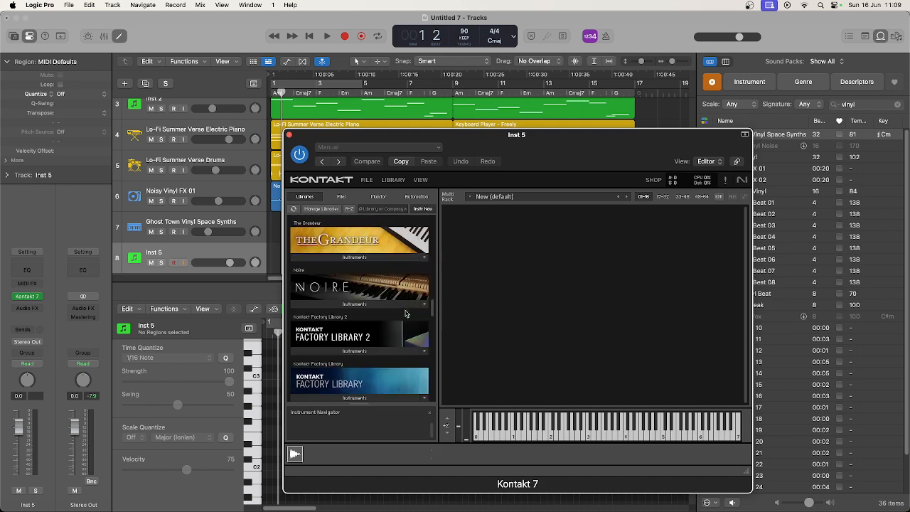
pyautogui.scroll(-10, 405, 313)
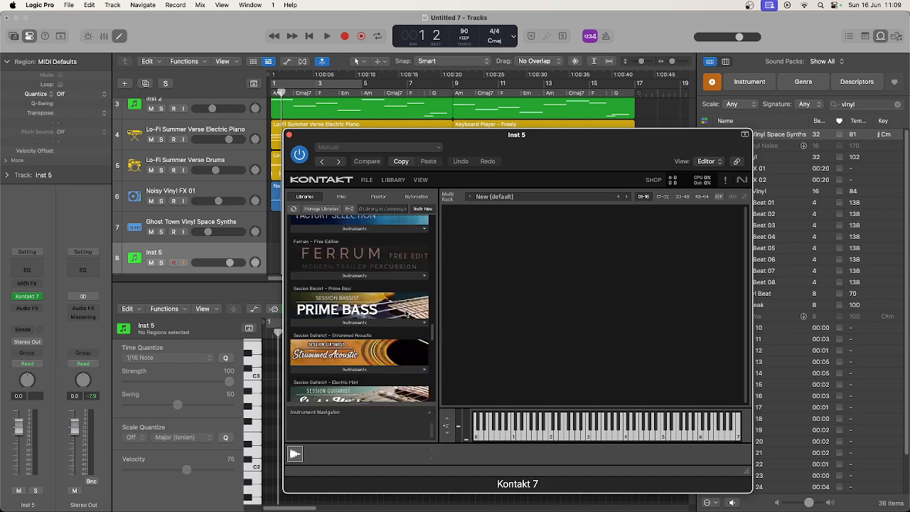
pyautogui.scroll(8, 406, 320)
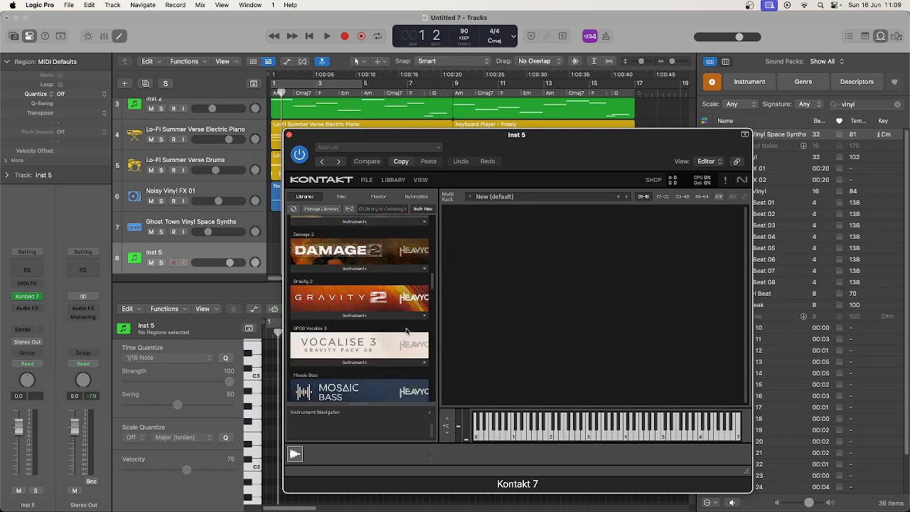
pyautogui.click(381, 269)
pyautogui.moveTo(332, 281); pyautogui.dragTo(478, 276)
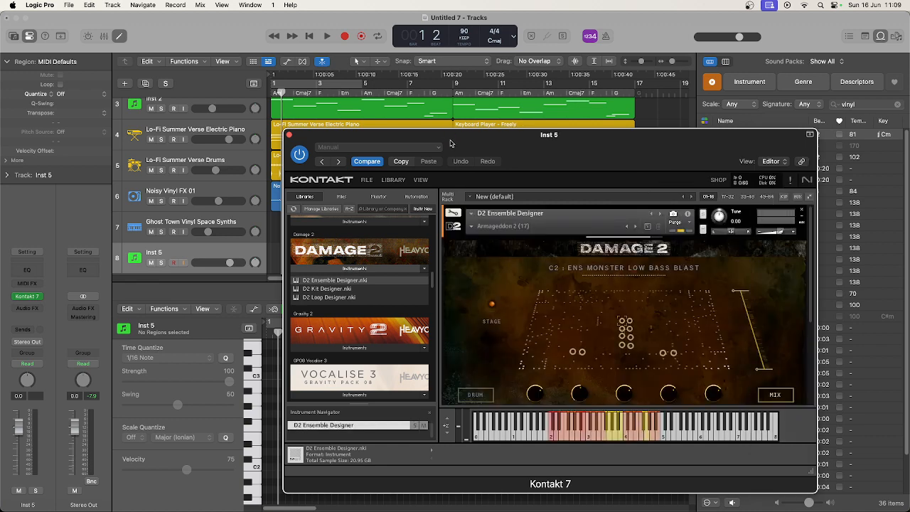
# - Choose the Transitions preset Short Reverses and Whooshes - Menu (36) in D2 Ensemble Designer and close the plug-in window
pyautogui.moveTo(451, 144); pyautogui.dragTo(315, 87)
pyautogui.click(337, 175)
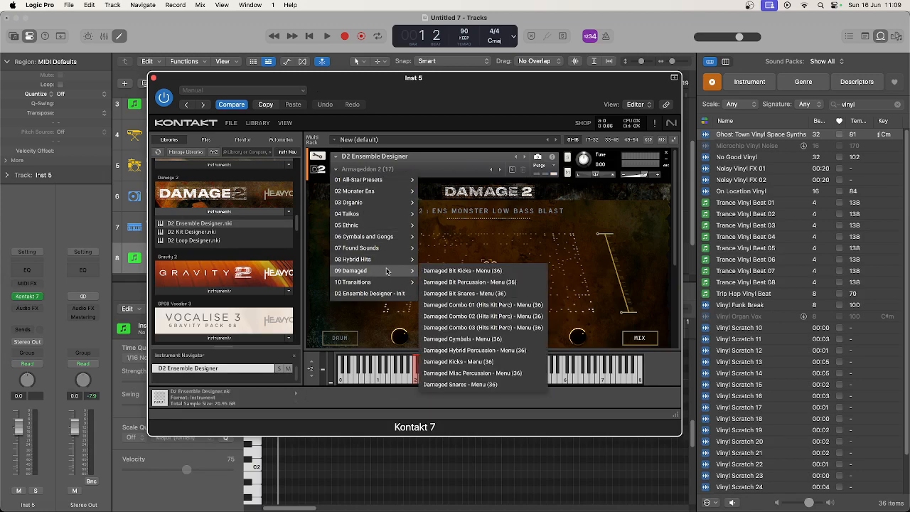
pyautogui.moveTo(393, 283)
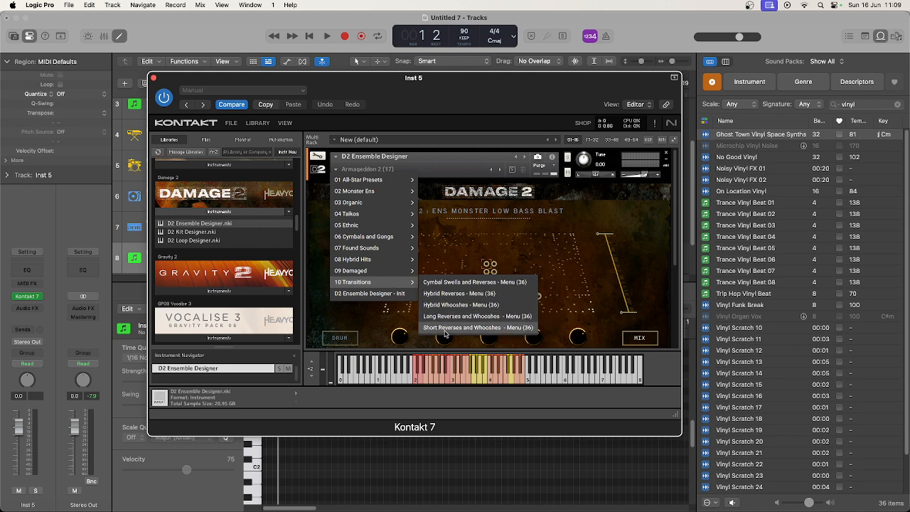
pyautogui.click(445, 329)
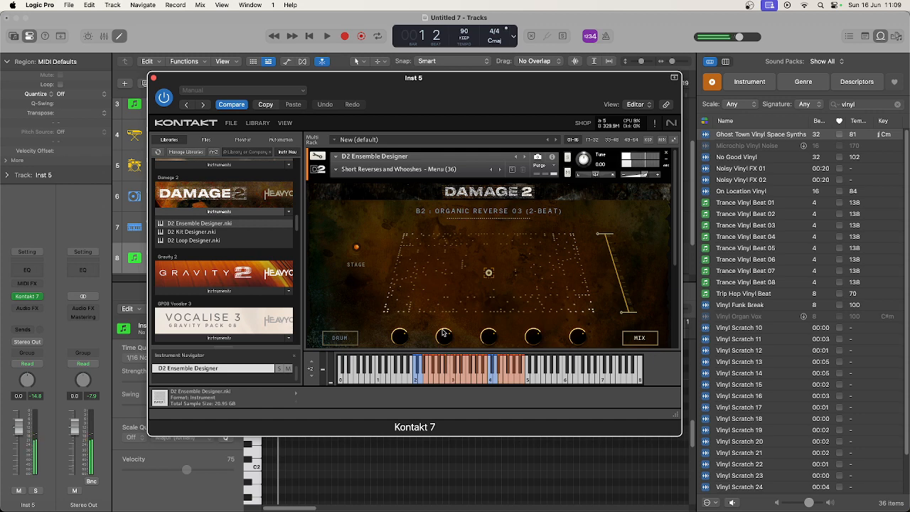
pyautogui.click(153, 79)
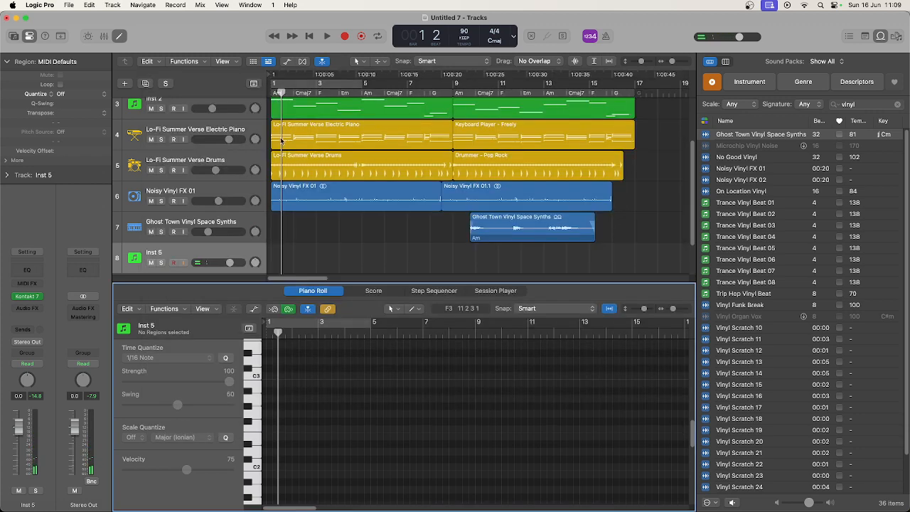
# - Show the global tracks, move all chords in the chord track one bar later to start at bar 2, and hide them again
pyautogui.scroll(1, 637, 259)
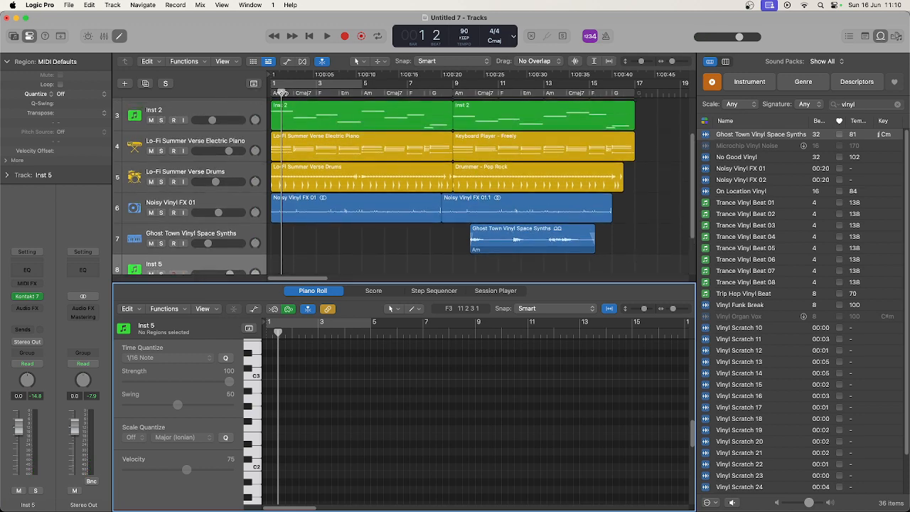
pyautogui.click(283, 93)
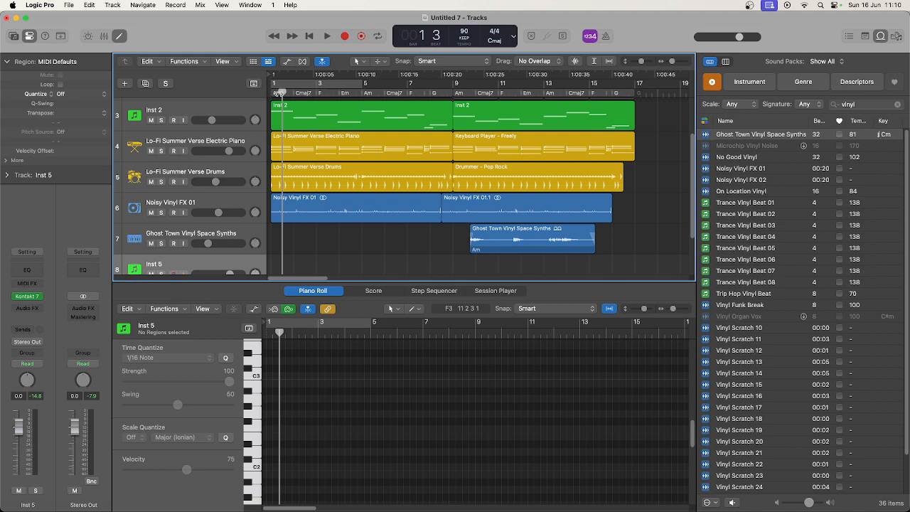
pyautogui.click(254, 84)
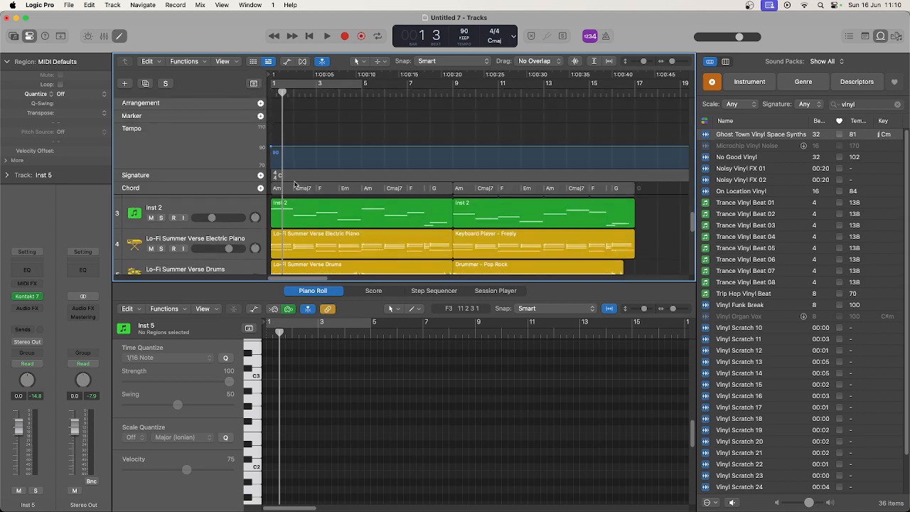
pyautogui.click(282, 189)
pyautogui.keyDown('shift'); pyautogui.click(610, 191); pyautogui.keyUp('shift')
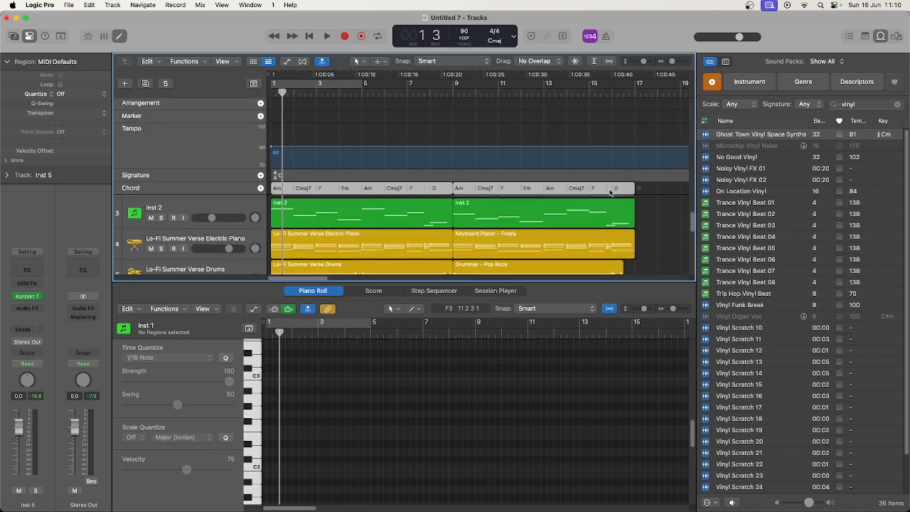
pyautogui.moveTo(316, 192); pyautogui.dragTo(339, 191)
pyautogui.scroll(-1, 620, 259)
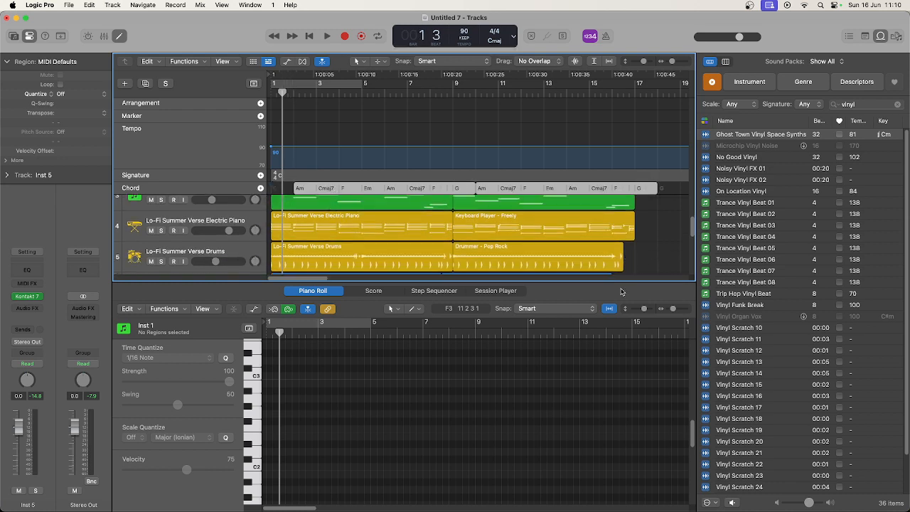
pyautogui.click(254, 83)
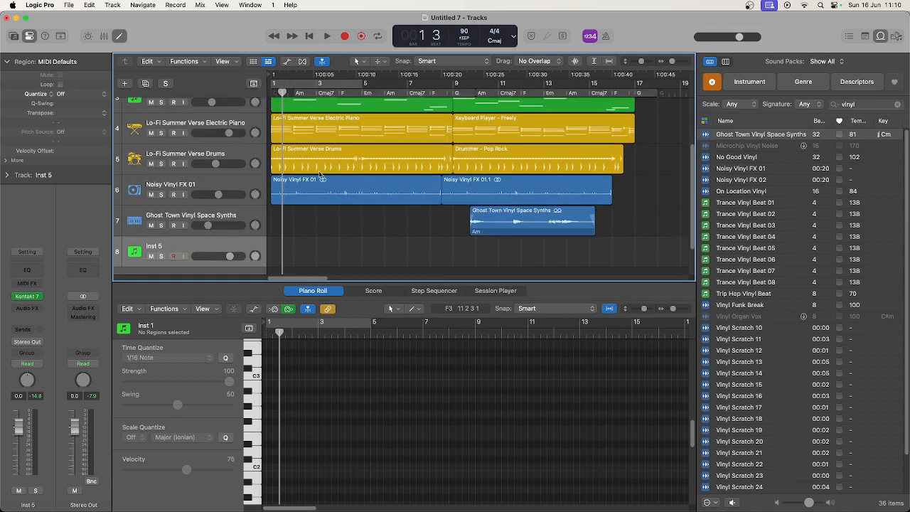
# - Move the nine regions from Inst 2 down to Ghost Town Vinyl Space Synths one bar later with their automation, and play the start
pyautogui.moveTo(588, 215); pyautogui.dragTo(307, 133)
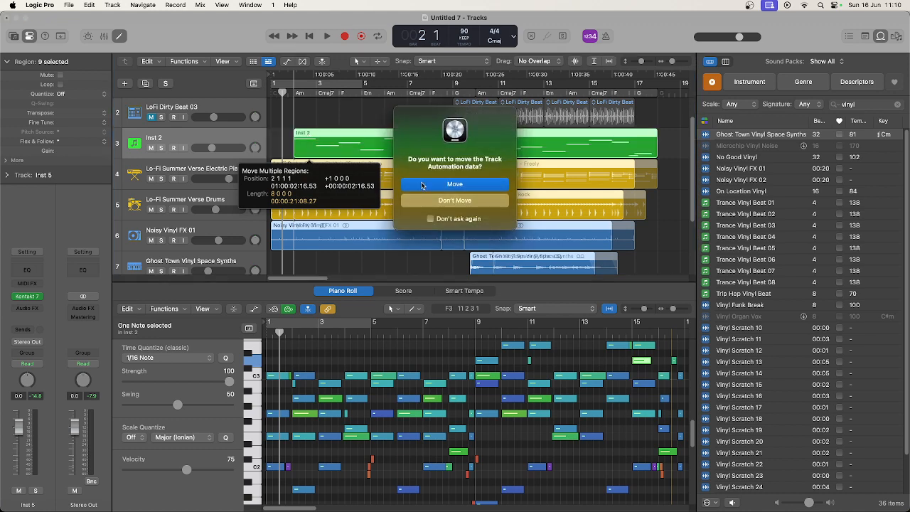
pyautogui.click(422, 185)
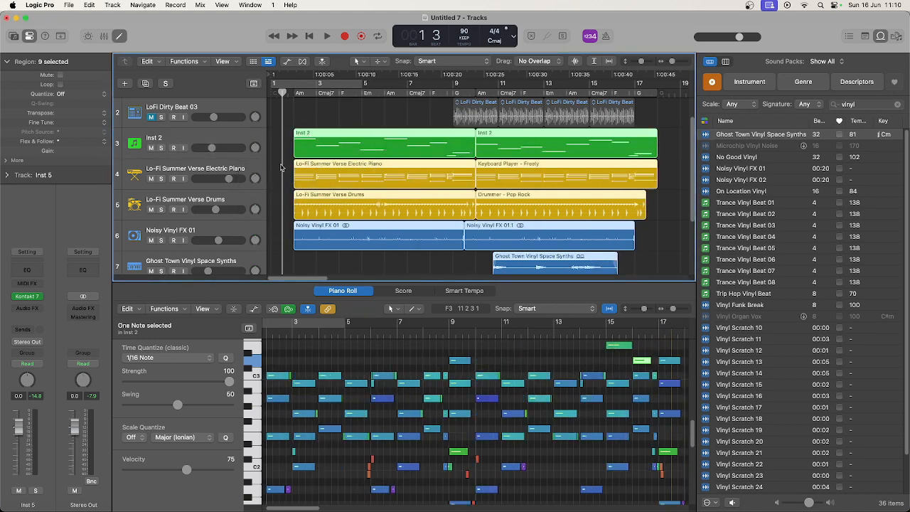
pyautogui.scroll(-3, 281, 167)
pyautogui.press('space')
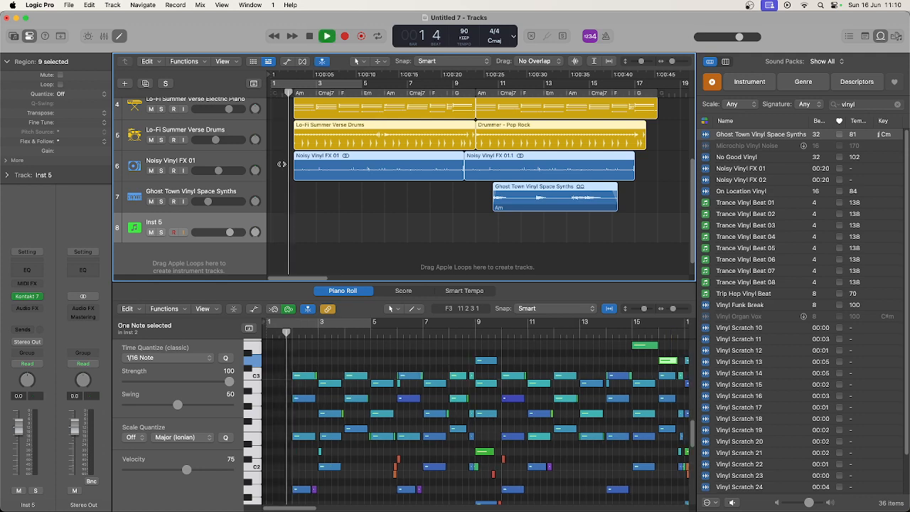
pyautogui.press('space')
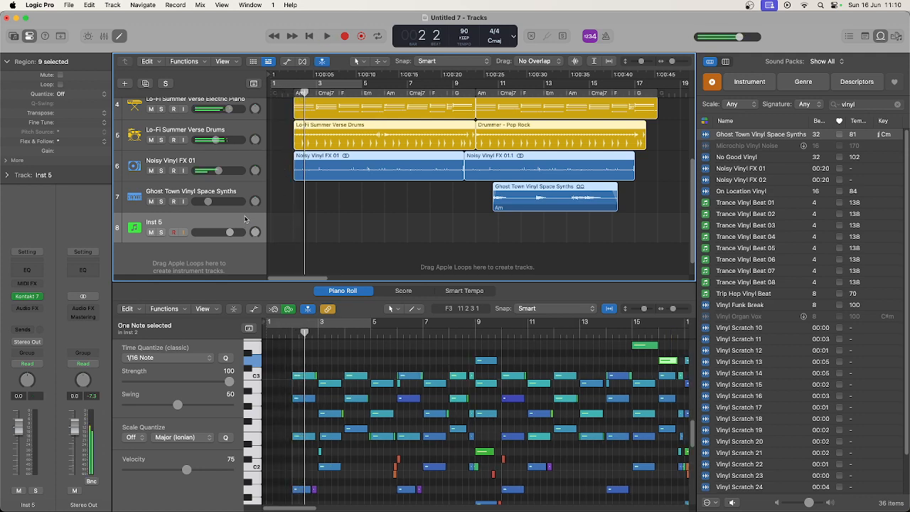
# - Record a reverse whoosh note on the Inst 5 track from the project start, leading into bar 2
pyautogui.click(243, 221)
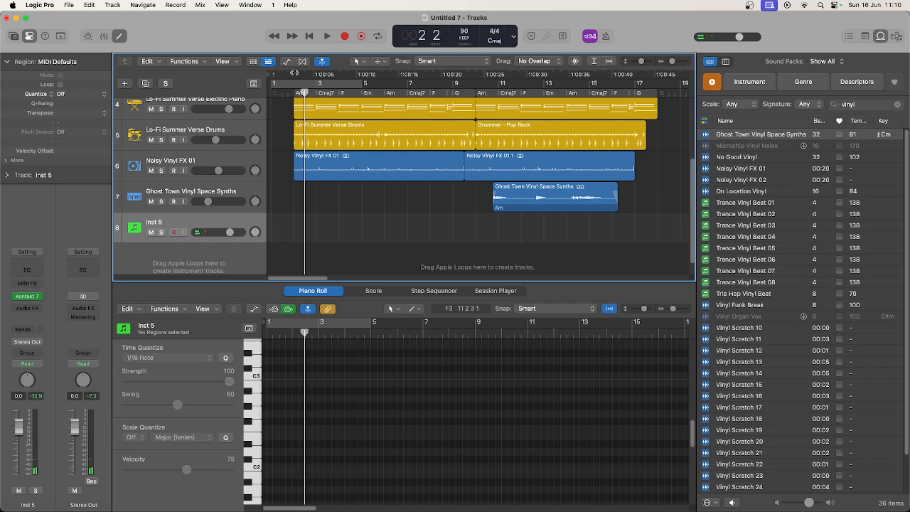
pyautogui.press('Return')
pyautogui.click(345, 38)
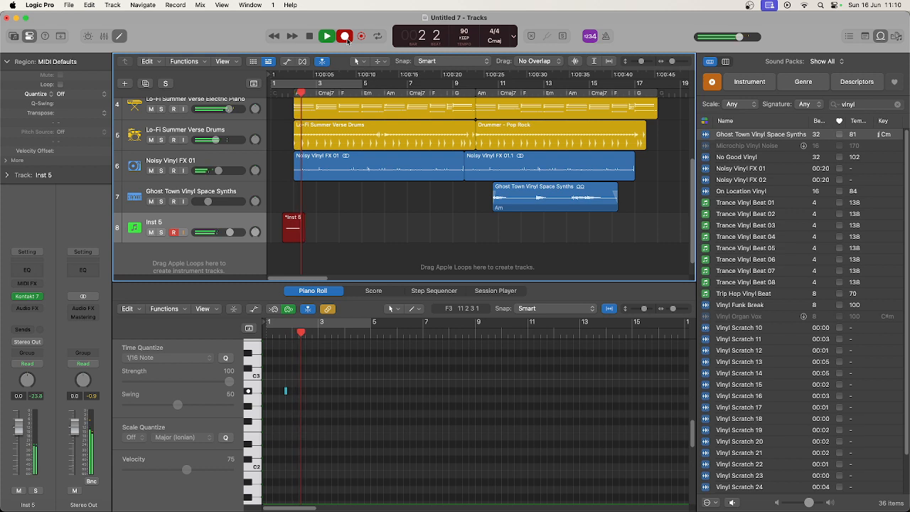
pyautogui.press('space')
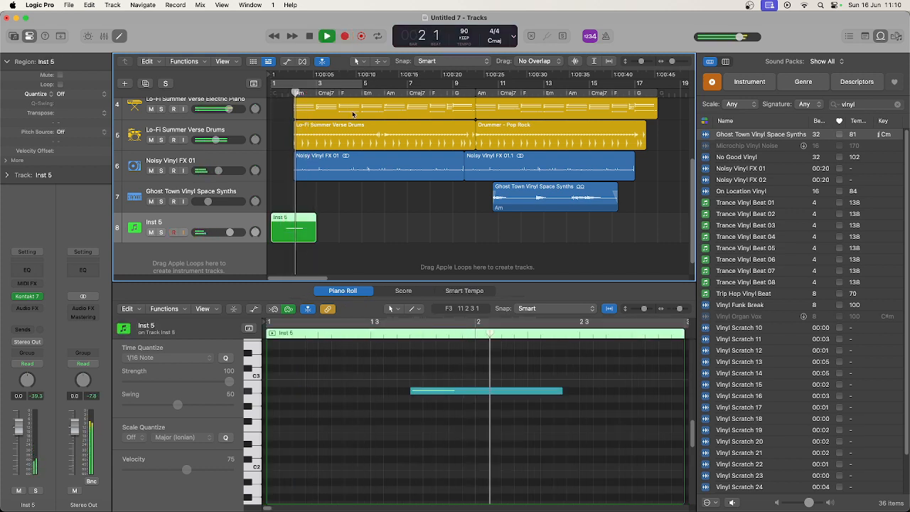
# - Trim the whoosh note in the Inst 5 region to run from beat 3 of bar 1 to bar 2, checking it by playback
pyautogui.press('space')
pyautogui.moveTo(411, 391); pyautogui.dragTo(371, 391)
pyautogui.press('space')
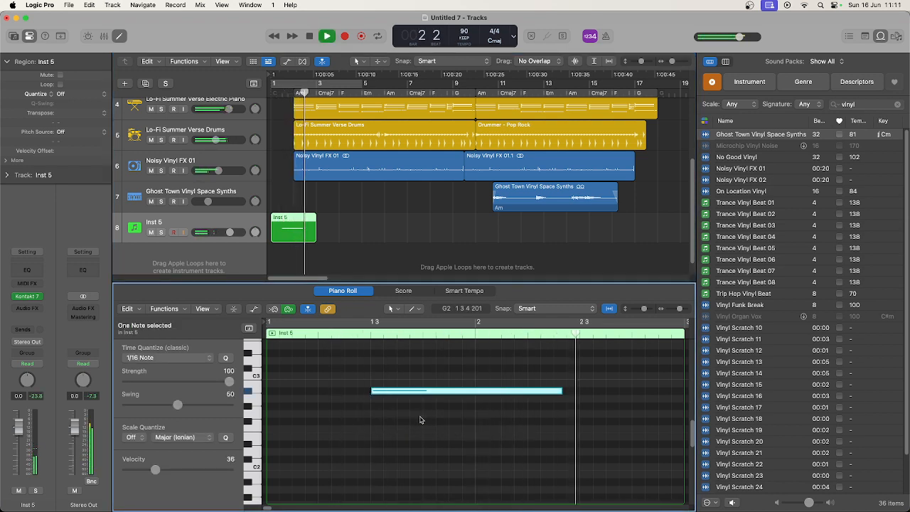
pyautogui.press('space')
pyautogui.press('space')
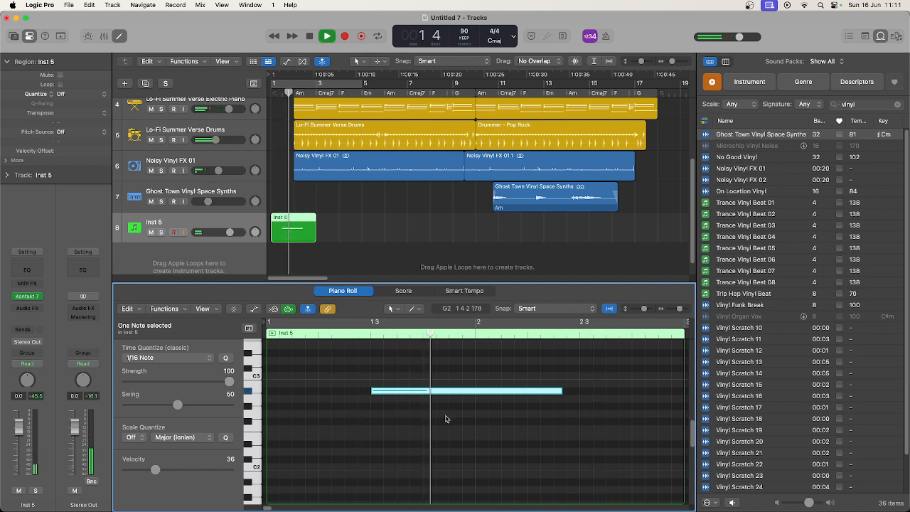
pyautogui.press('space')
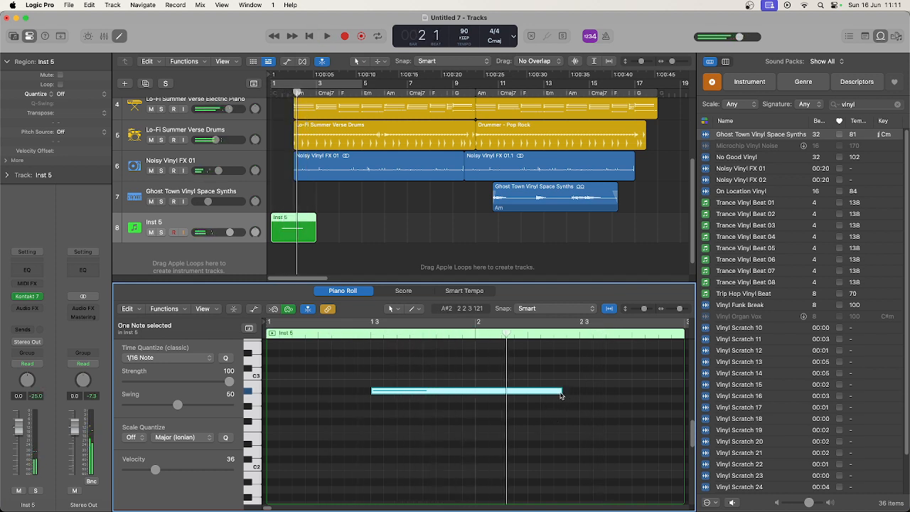
pyautogui.moveTo(561, 396); pyautogui.dragTo(474, 395)
pyautogui.click(444, 461)
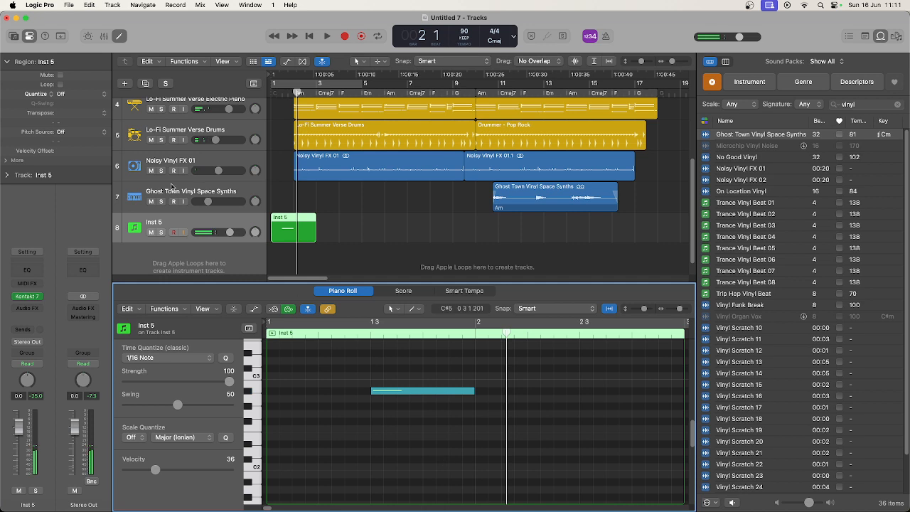
# - Insert the ChromaVerb reverb as an audio effect on the Inst 5 track
pyautogui.click(193, 218)
pyautogui.click(35, 310)
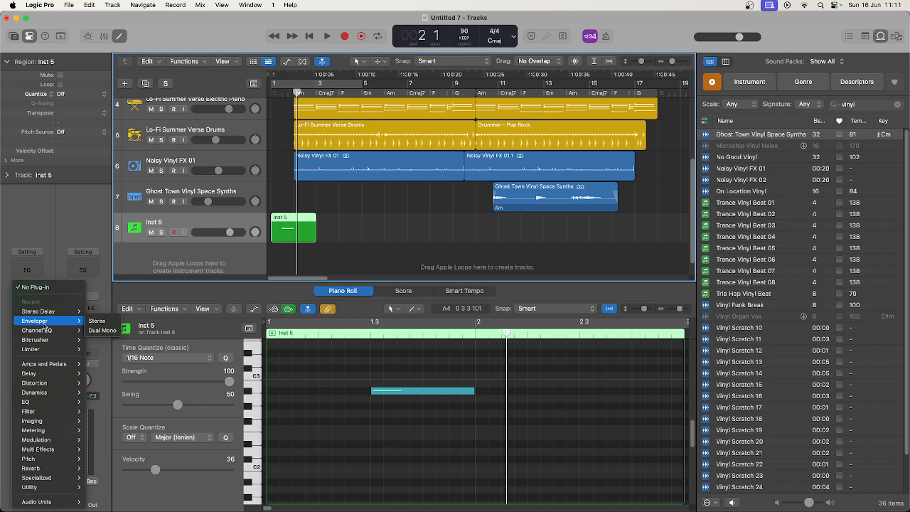
pyautogui.click(54, 239)
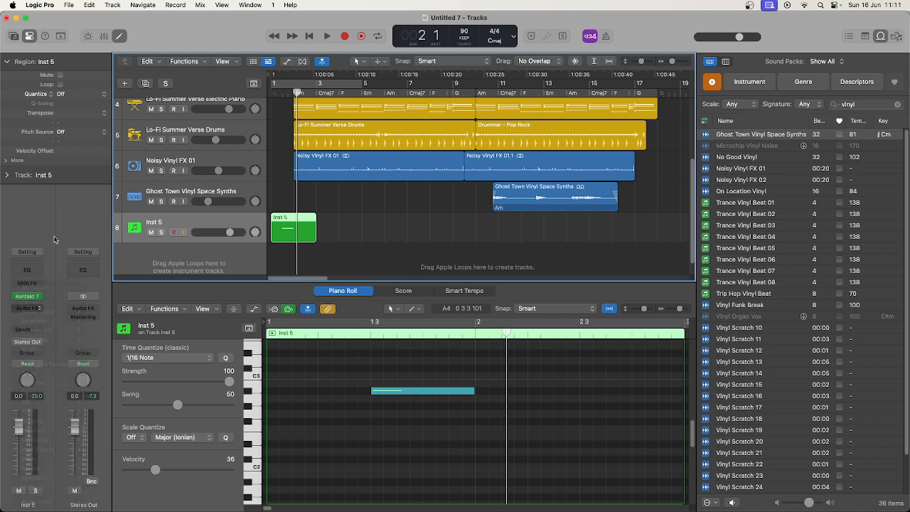
pyautogui.click(28, 308)
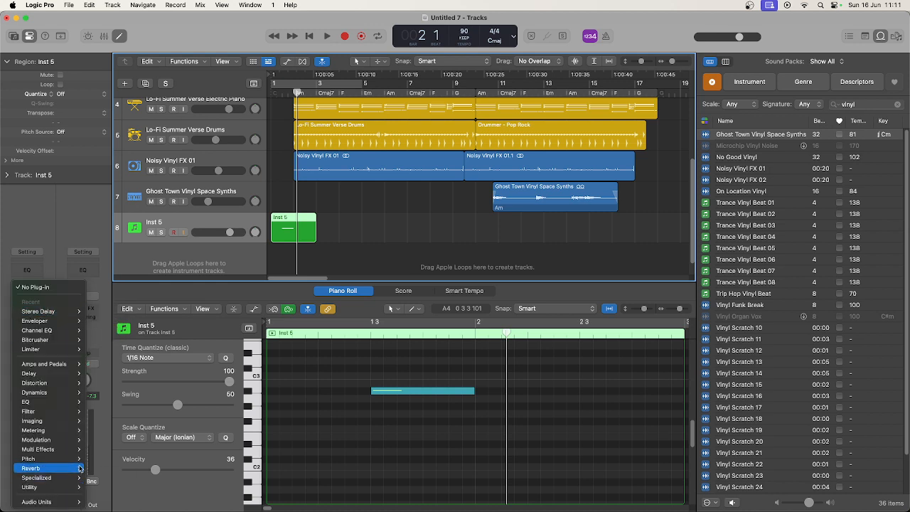
pyautogui.moveTo(32, 468)
pyautogui.moveTo(121, 470)
pyautogui.click(156, 471)
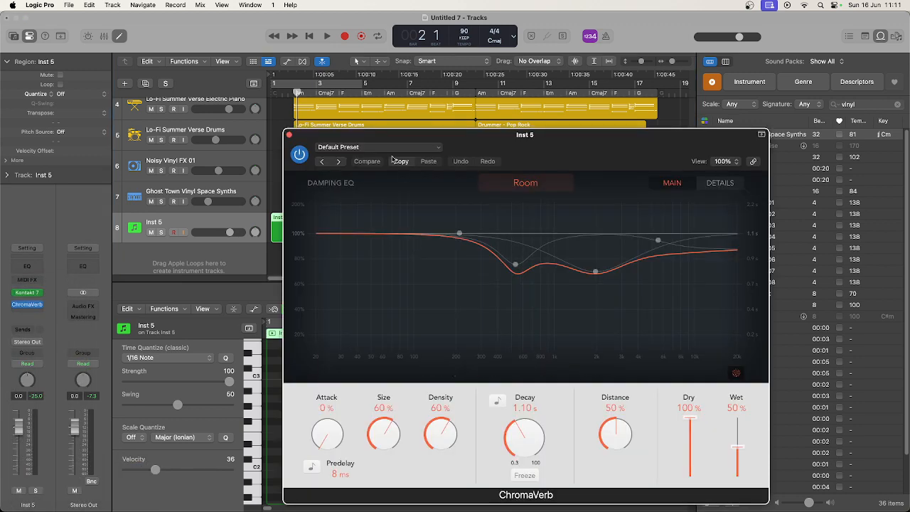
# - Try the ChromaVerb FX preset Spherical with the wet level at 40% while playing the whoosh
pyautogui.click(384, 148)
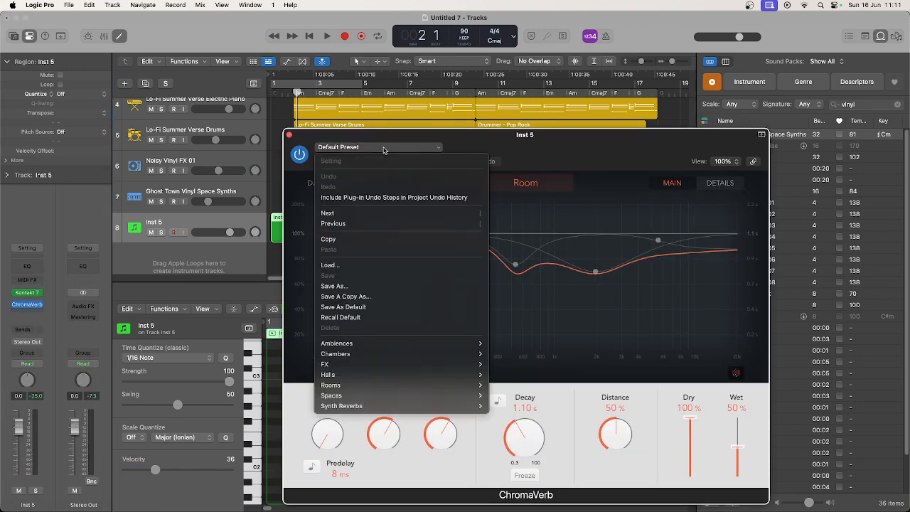
pyautogui.moveTo(465, 384)
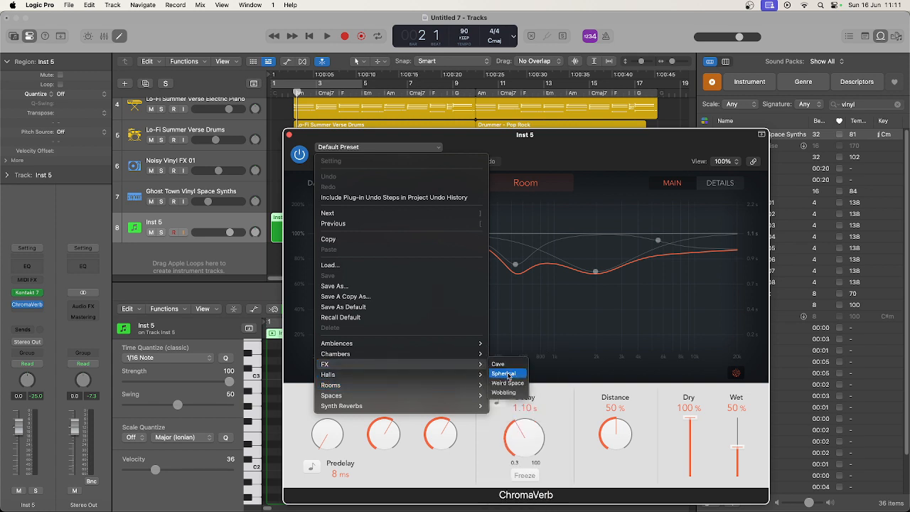
pyautogui.click(506, 374)
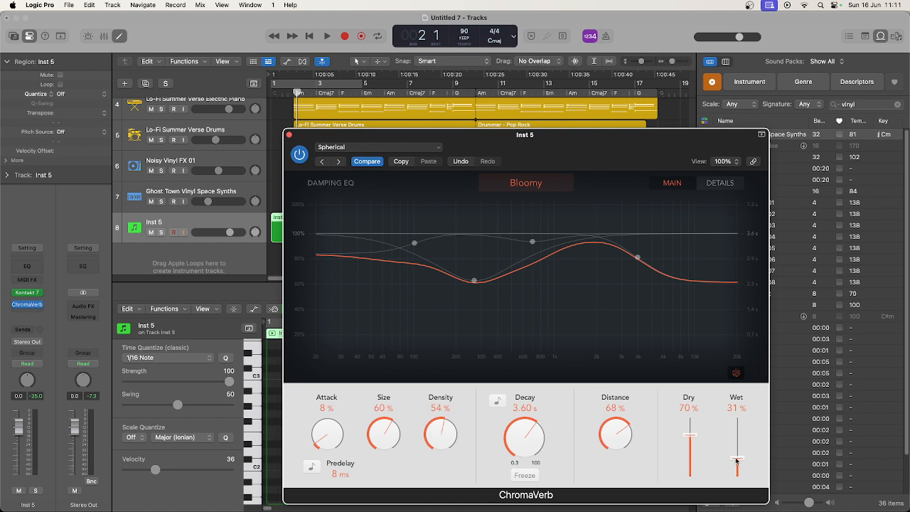
pyautogui.press('space')
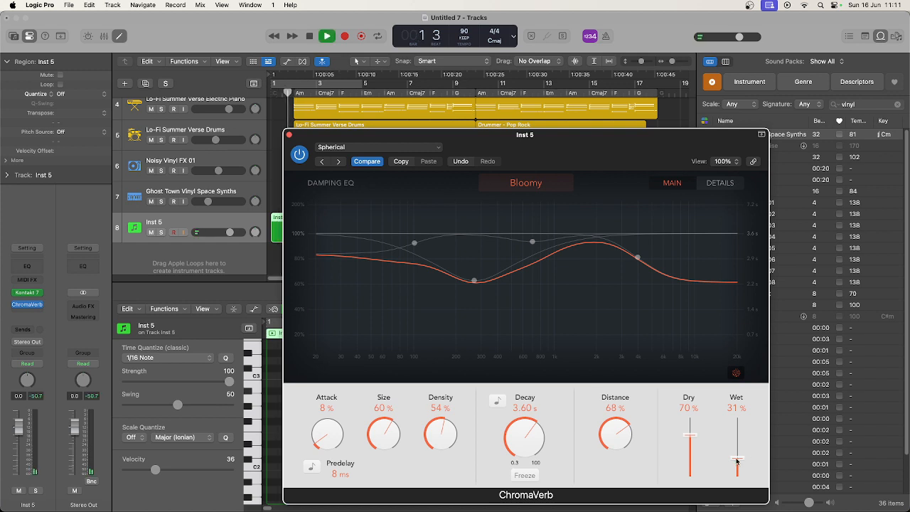
pyautogui.moveTo(736, 461); pyautogui.dragTo(737, 440)
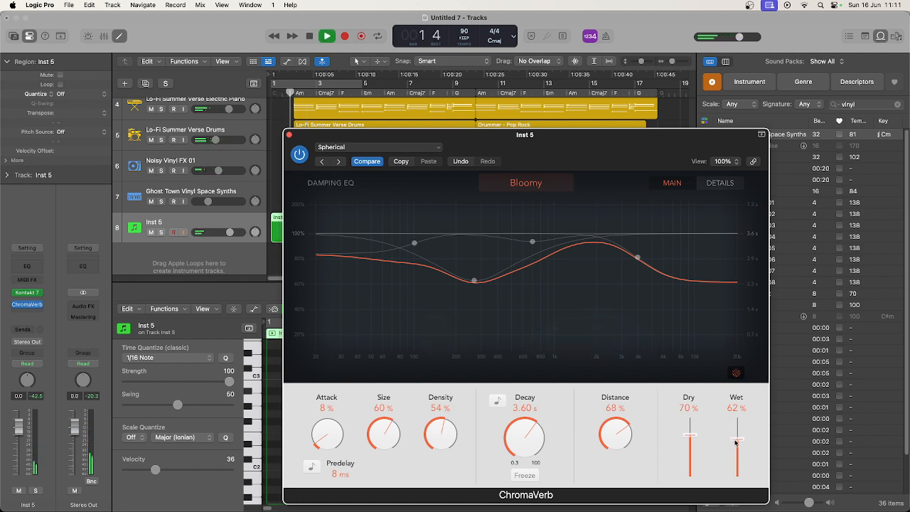
pyautogui.moveTo(736, 442); pyautogui.dragTo(734, 455)
pyautogui.press('space')
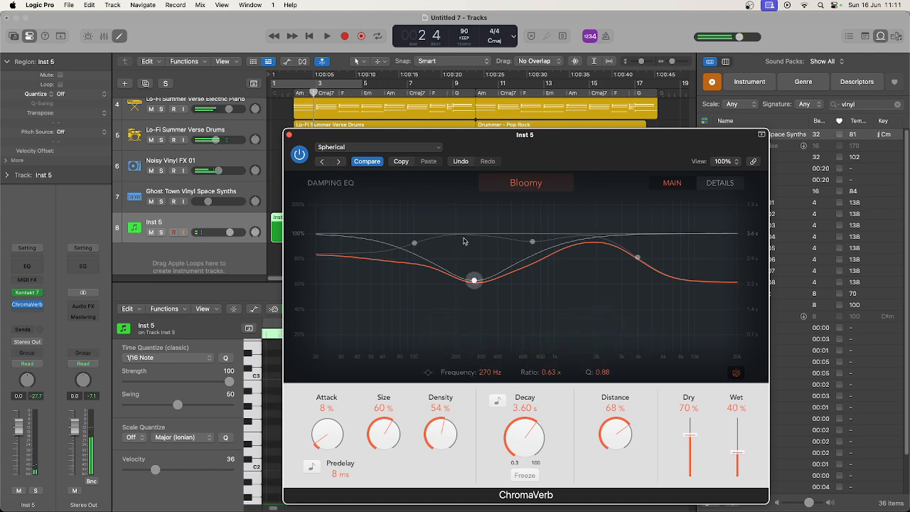
# - Try the ChromaVerb FX preset Cave with the wet level at 45% while playing the whoosh
pyautogui.click(377, 146)
pyautogui.moveTo(471, 363)
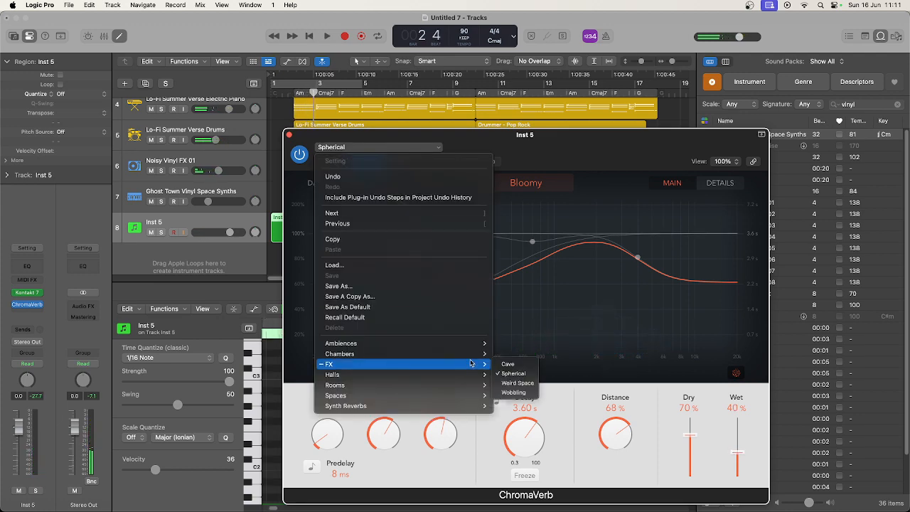
pyautogui.click(508, 364)
pyautogui.press('space')
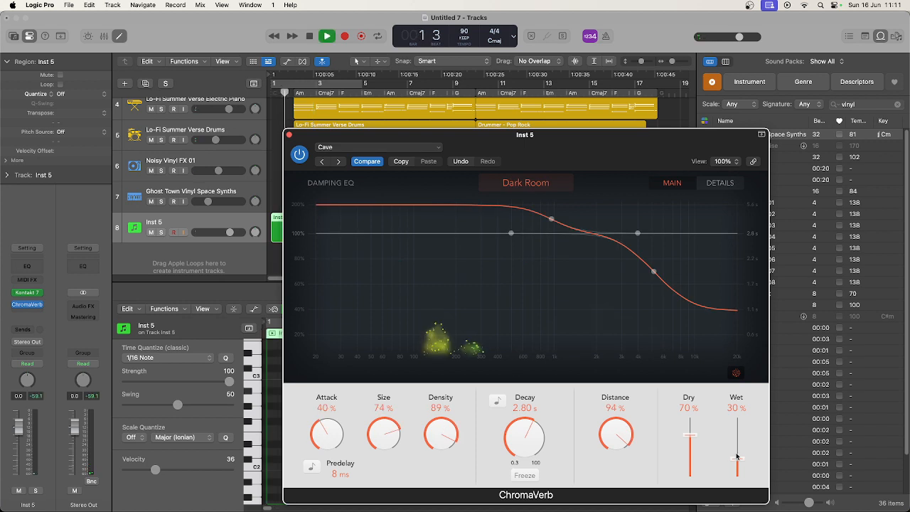
pyautogui.moveTo(736, 459); pyautogui.dragTo(736, 449)
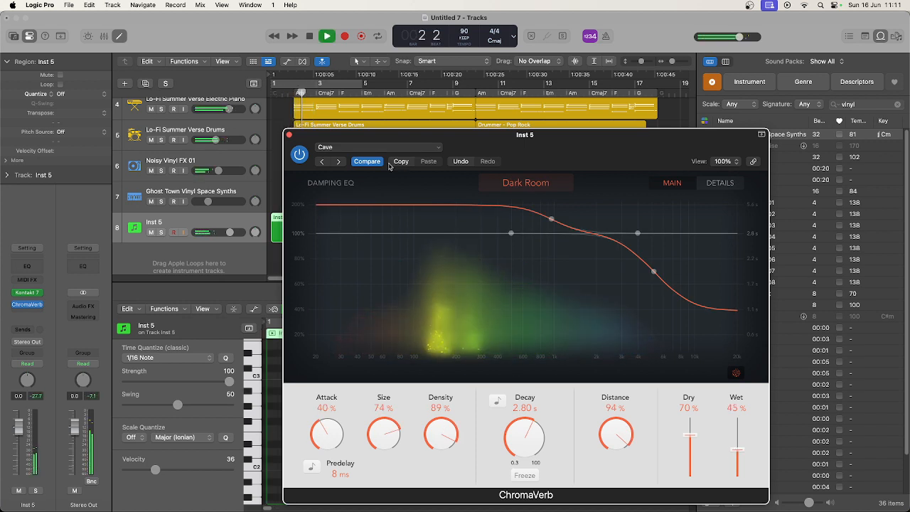
pyautogui.press('space')
# - Load the ChromaVerb FX preset Weird Space, play the whoosh with it and close the plug-in window
pyautogui.click(370, 147)
pyautogui.moveTo(469, 364)
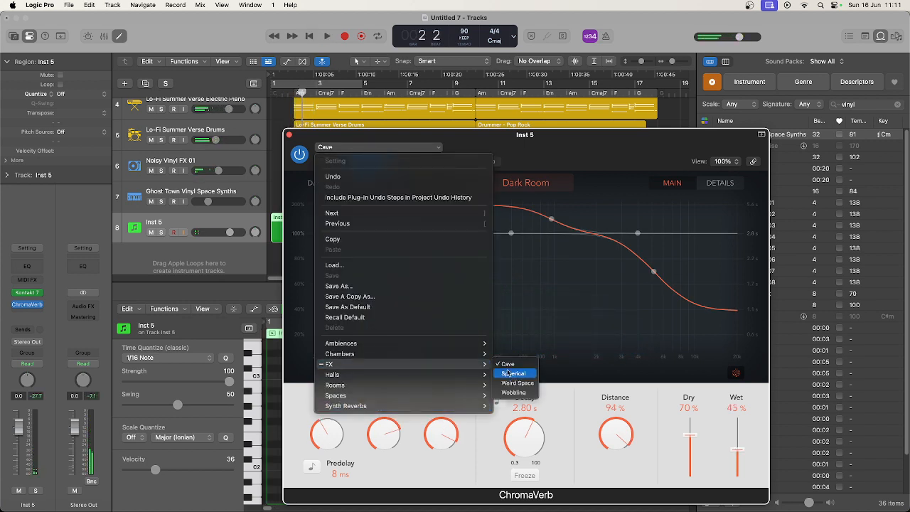
pyautogui.click(518, 383)
pyautogui.press('space')
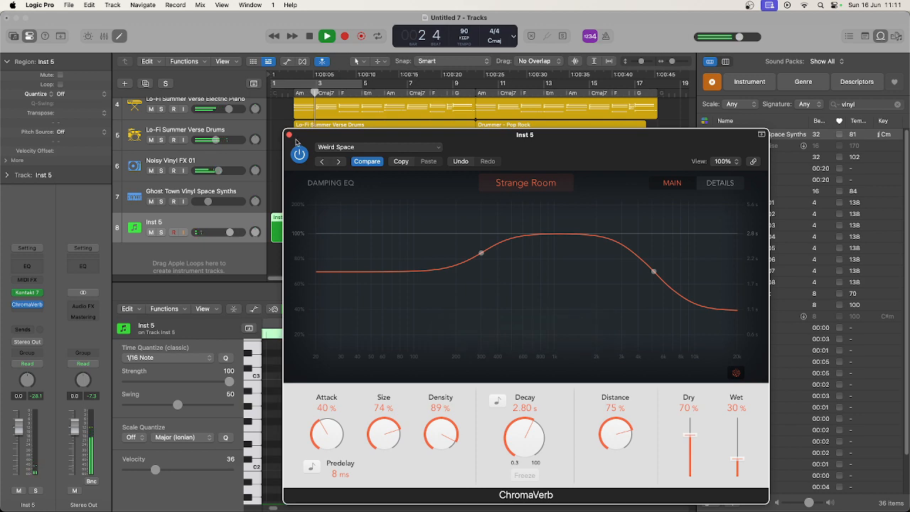
pyautogui.press('space')
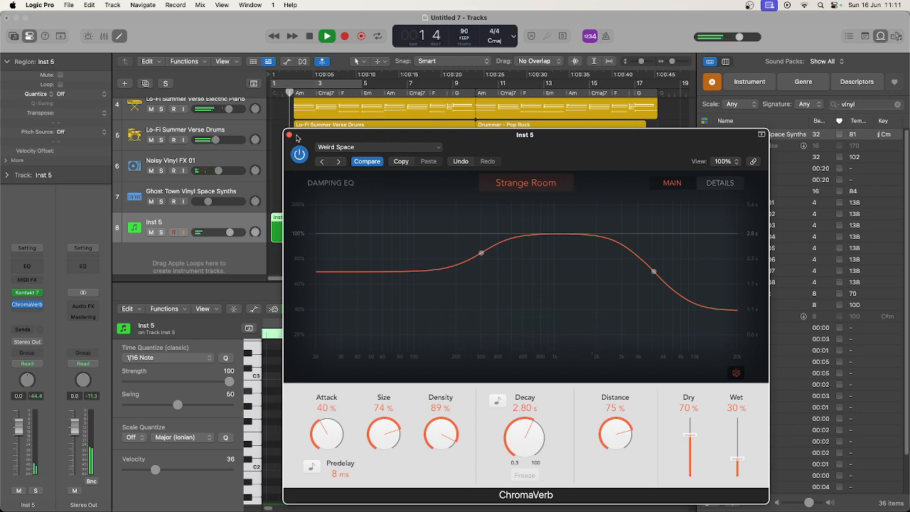
pyautogui.click(290, 135)
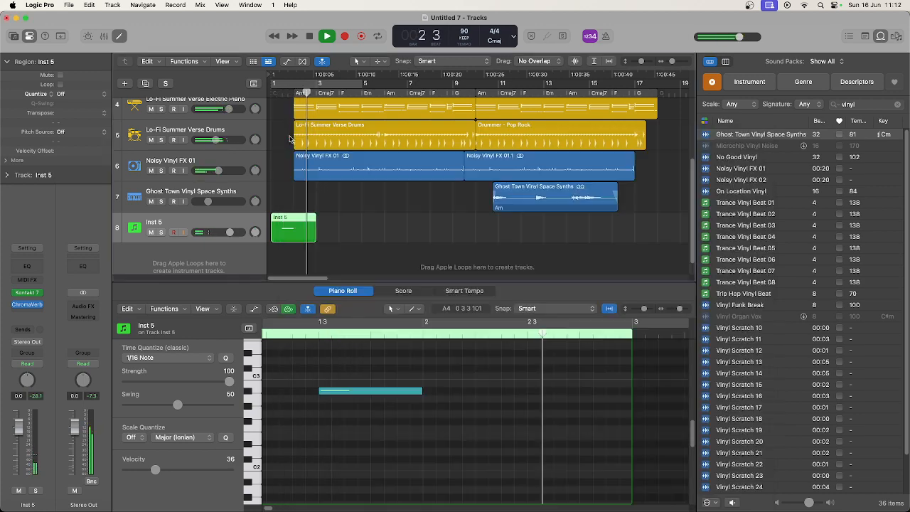
pyautogui.press('space')
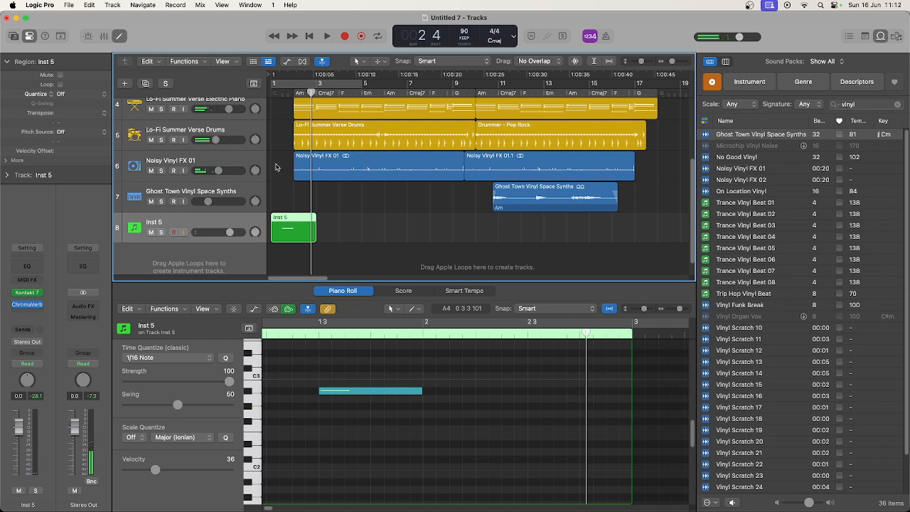
# - Move both Noisy Vinyl FX 01 regions half a bar earlier and play the project from the start
pyautogui.moveTo(276, 167); pyautogui.dragTo(478, 164)
pyautogui.moveTo(391, 159); pyautogui.dragTo(381, 158)
pyautogui.press('space')
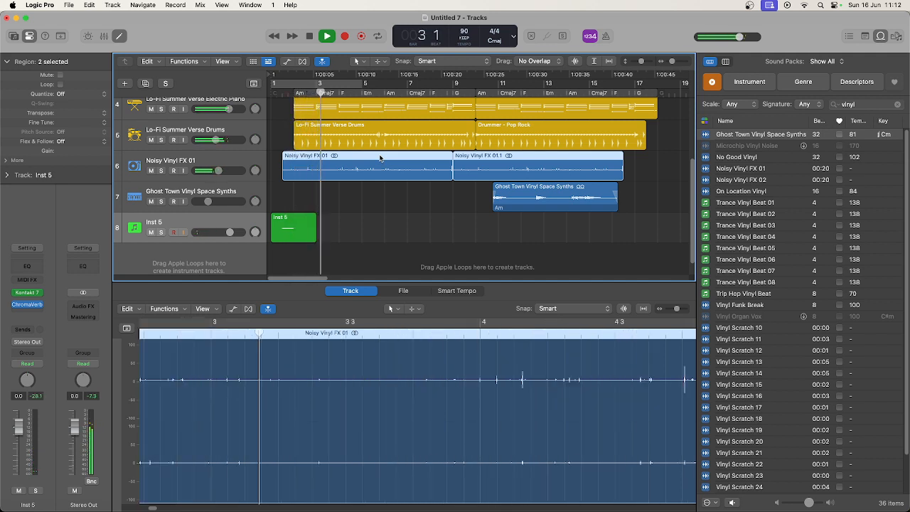
pyautogui.press('space')
pyautogui.press('Return')
pyautogui.press('space')
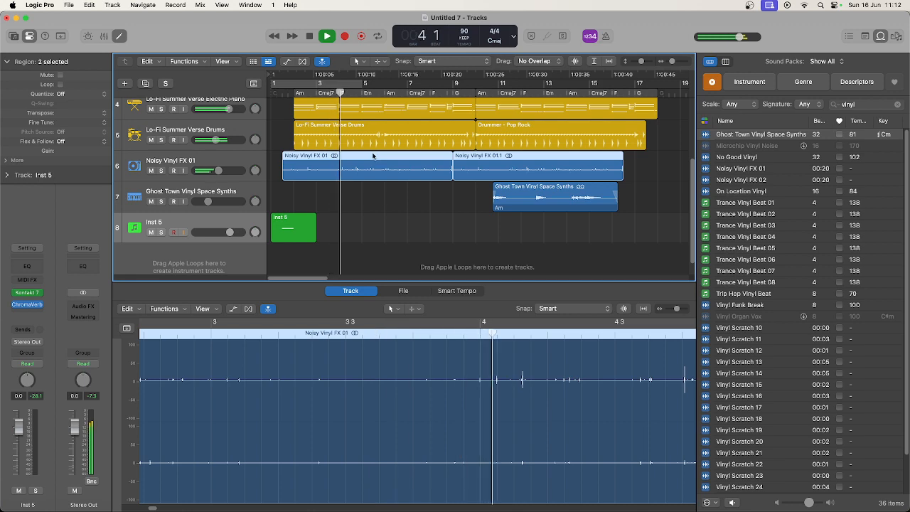
# - Set Fill Amount to 16% and Fill Complexity to 40% for both Lo-Fi Summer Verse Drums regions, and play from bar 9
pyautogui.click(382, 222)
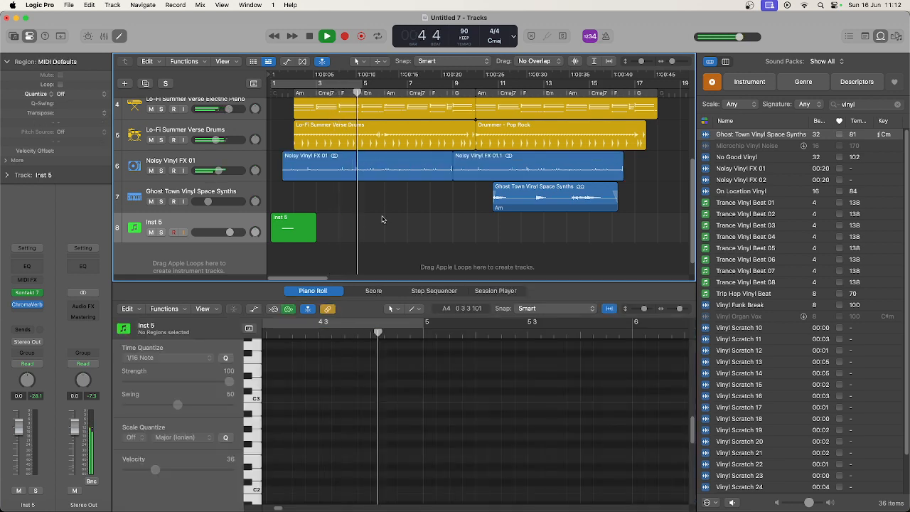
pyautogui.press('z')
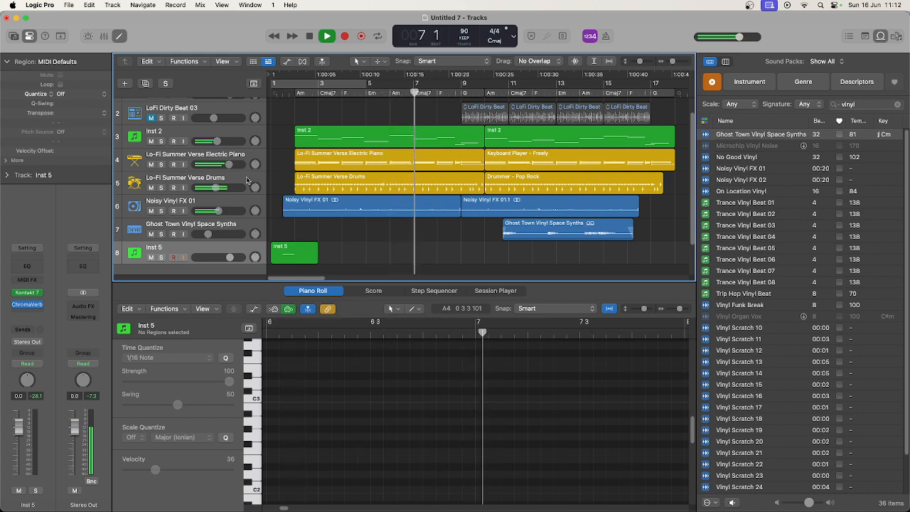
pyautogui.click(331, 177)
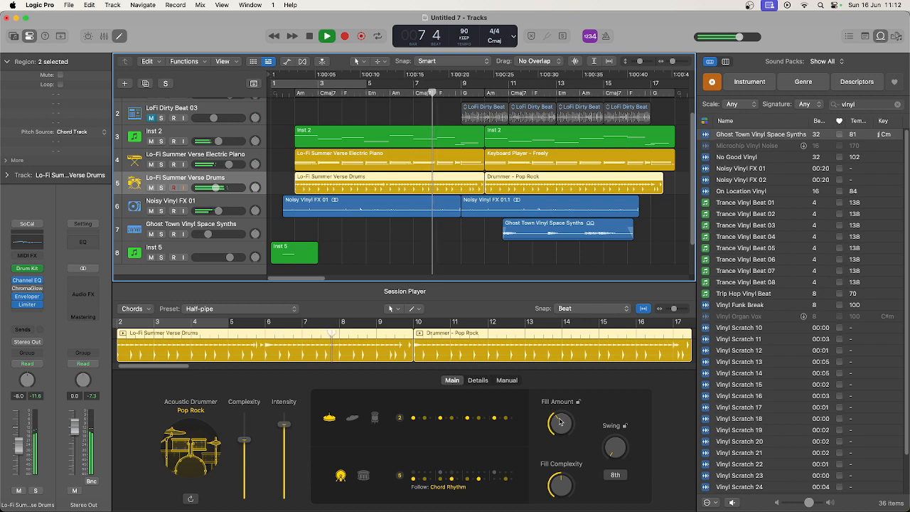
pyautogui.moveTo(561, 427); pyautogui.dragTo(568, 446)
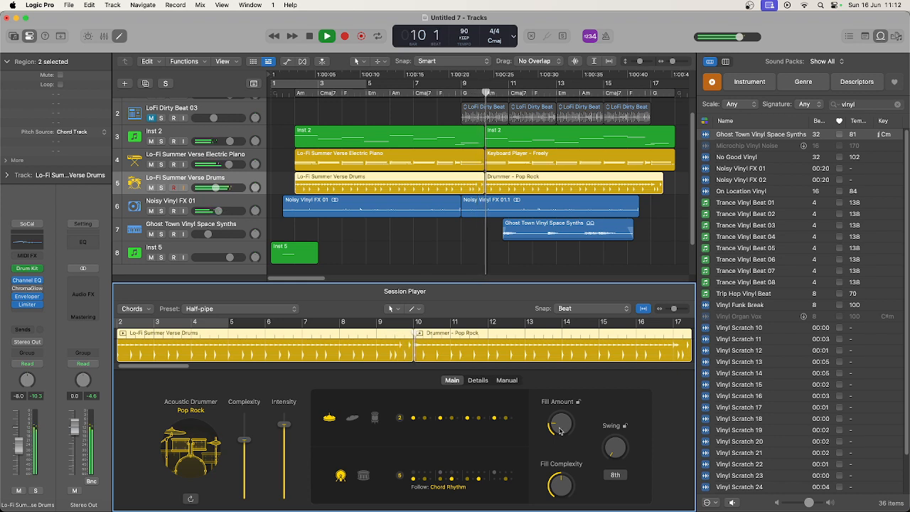
pyautogui.moveTo(560, 430); pyautogui.dragTo(562, 438)
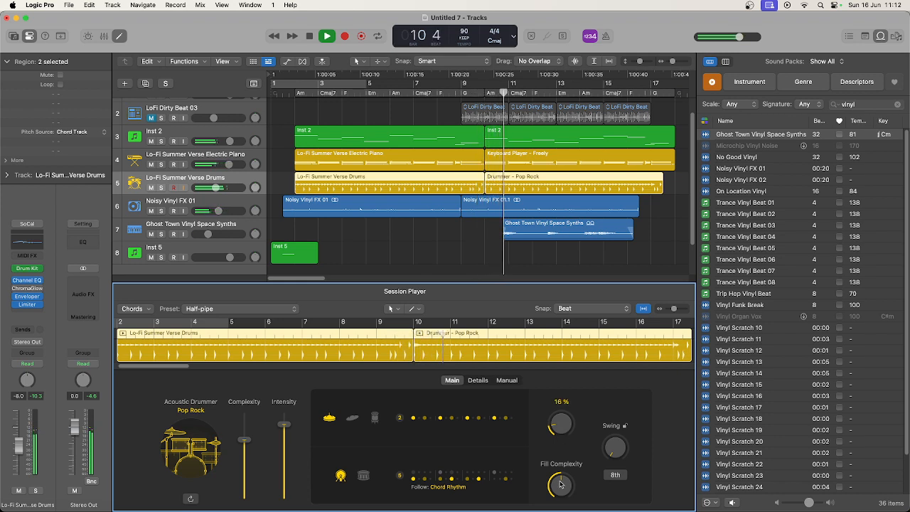
pyautogui.moveTo(560, 485); pyautogui.dragTo(560, 500)
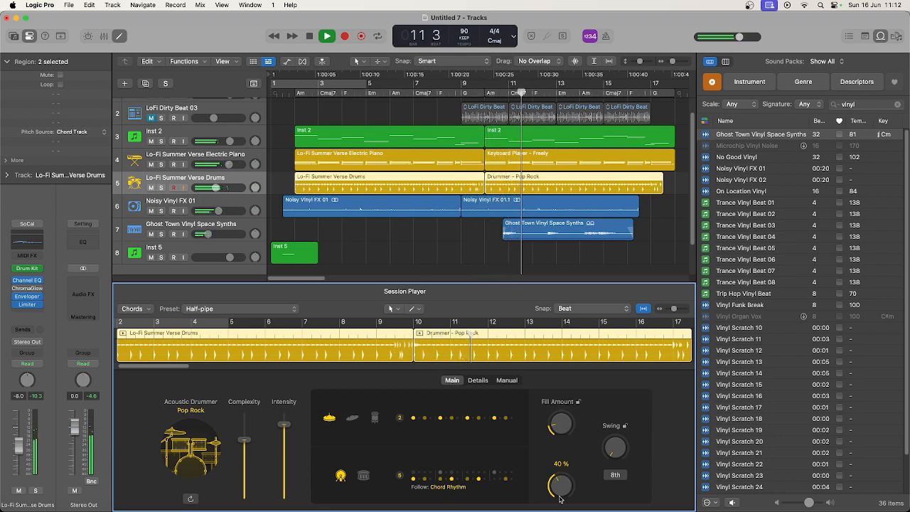
pyautogui.click(460, 92)
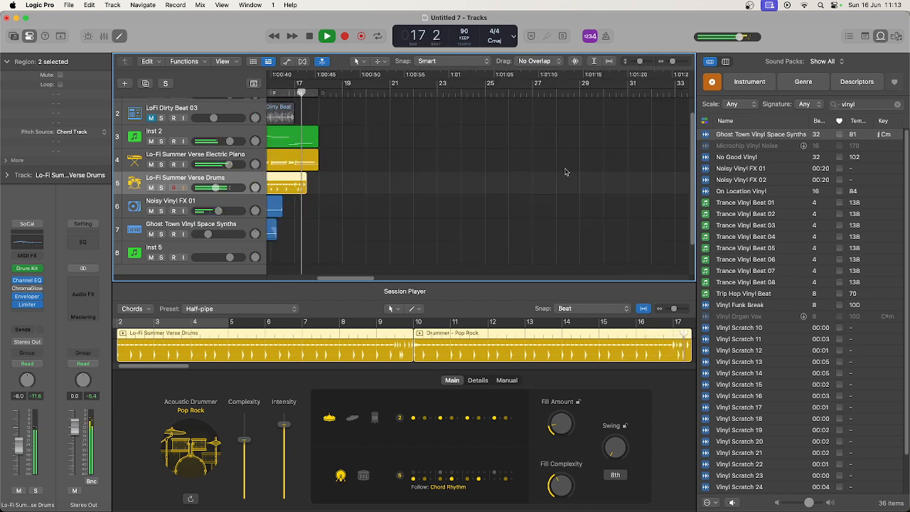
# - Repeat the Noisy Vinyl FX 01.1 region once so the vinyl noise continues past the end of the beat
pyautogui.moveTo(366, 279); pyautogui.dragTo(362, 282)
pyautogui.hscroll(-5, 423, 218)
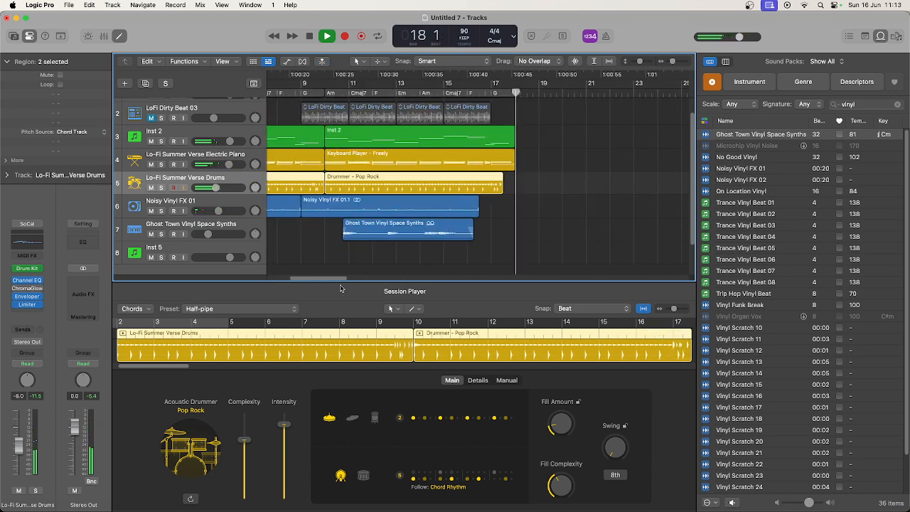
pyautogui.click(421, 203)
pyautogui.press('super+r')
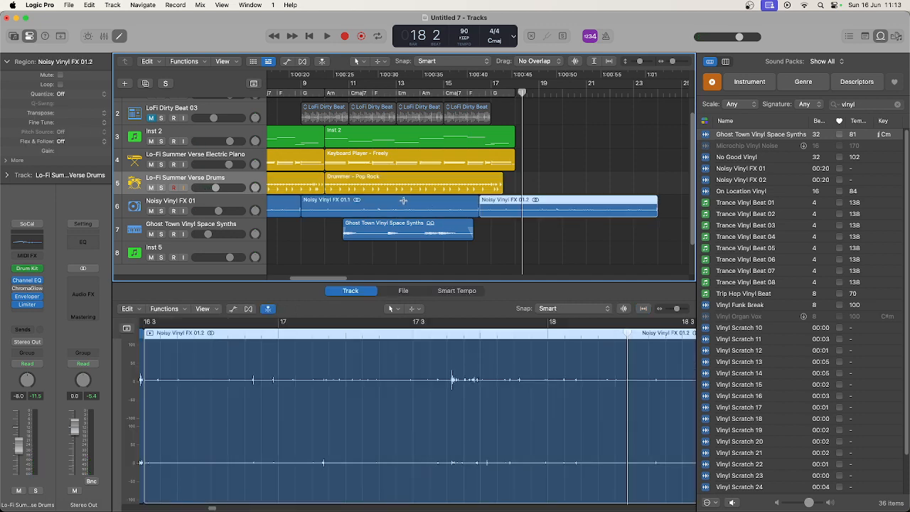
# - Set Fill Complexity to 31% for the Drummer - Pop Rock region
pyautogui.click(428, 175)
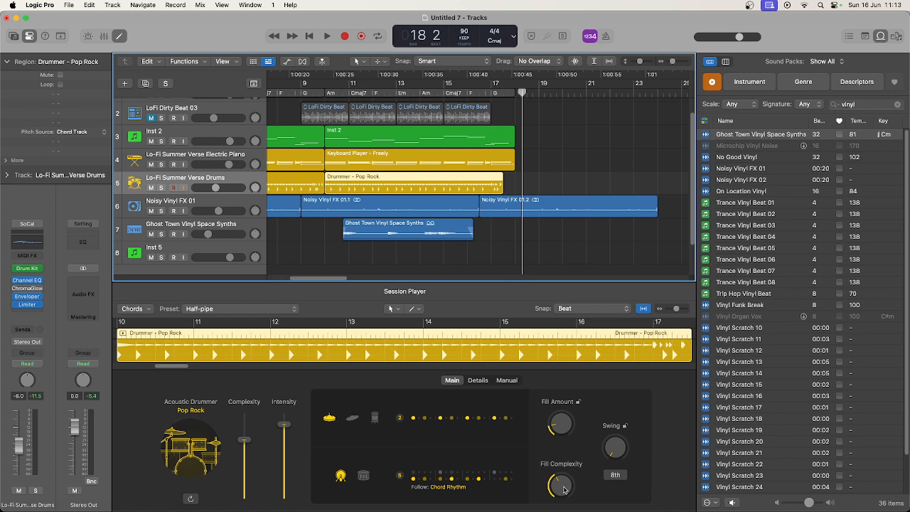
pyautogui.moveTo(564, 489); pyautogui.dragTo(566, 503)
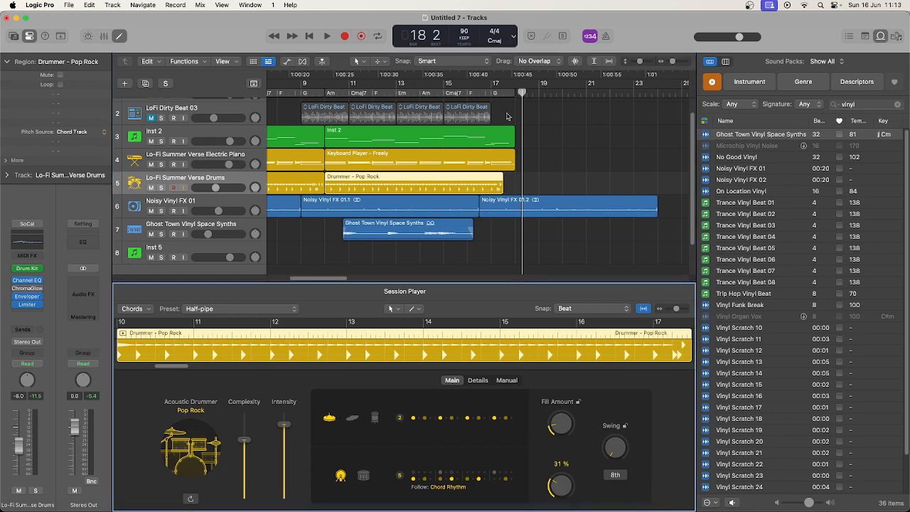
# - Lower Fill Complexity to about 10% for the Drummer - Pop Rock region and about 11% for the Lo-Fi Summer Verse Drums region, checking playback
pyautogui.doubleClick(458, 93)
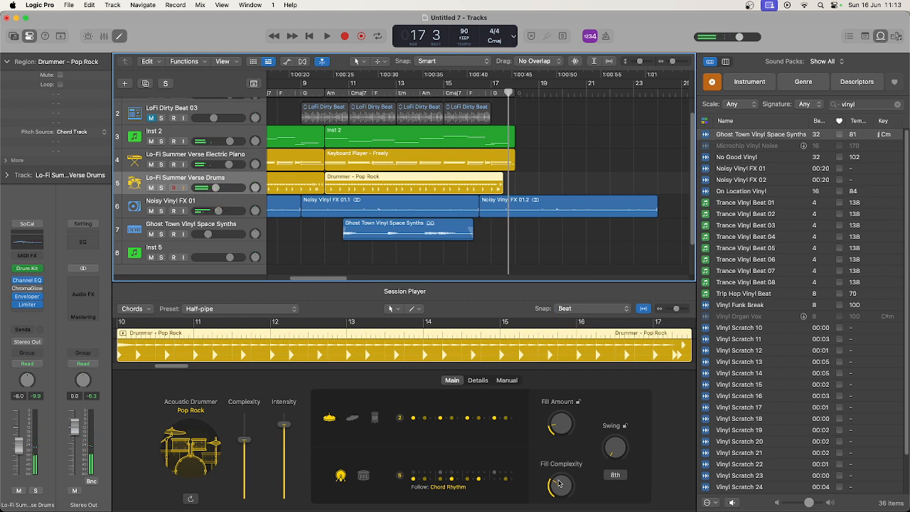
pyautogui.moveTo(559, 484); pyautogui.dragTo(576, 509)
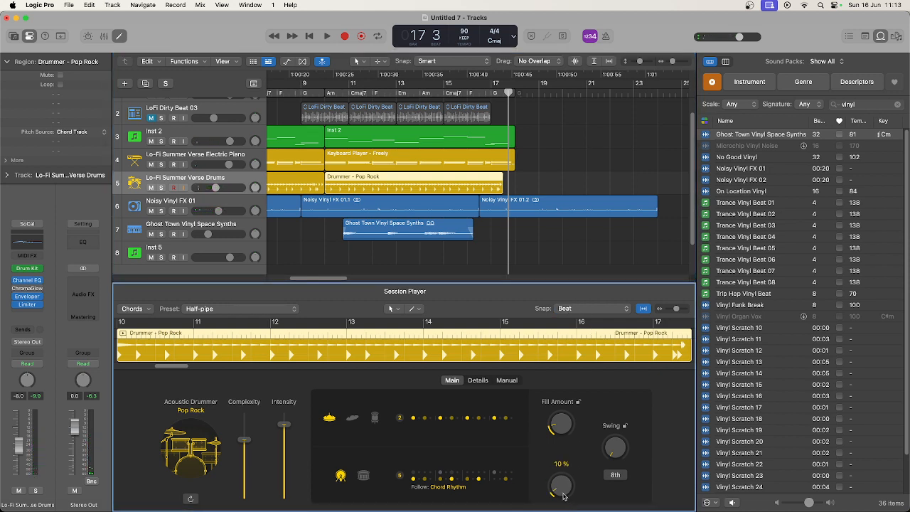
pyautogui.press('space')
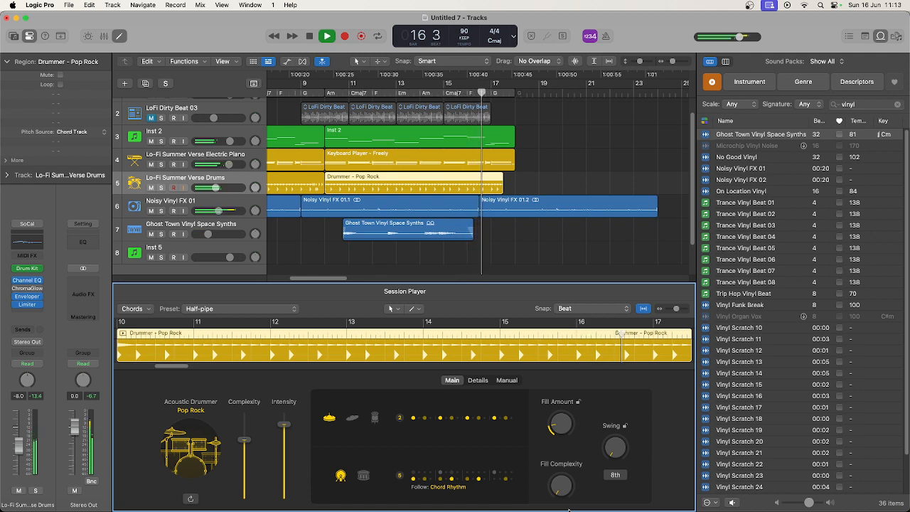
pyautogui.click(288, 182)
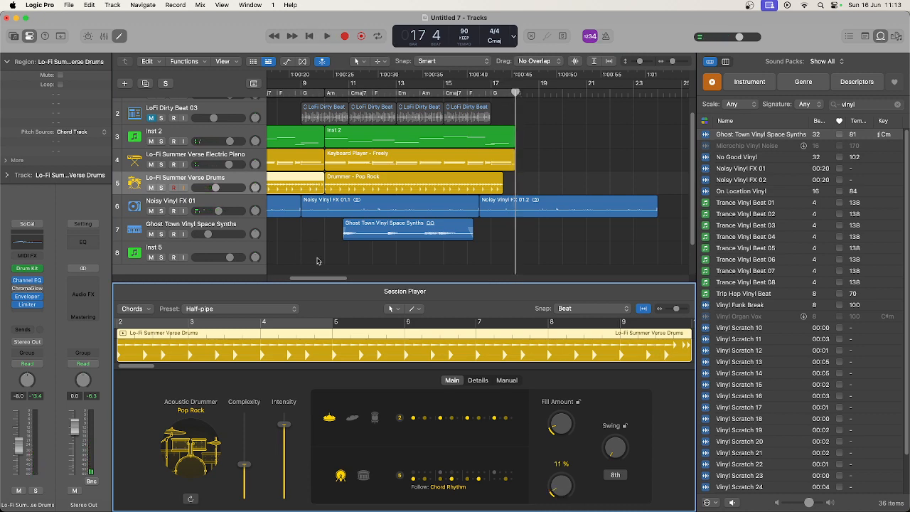
# - Play the section from bar 9 and the ending around bars 16 to 18 to check the drum fills
pyautogui.moveTo(316, 279); pyautogui.dragTo(280, 280)
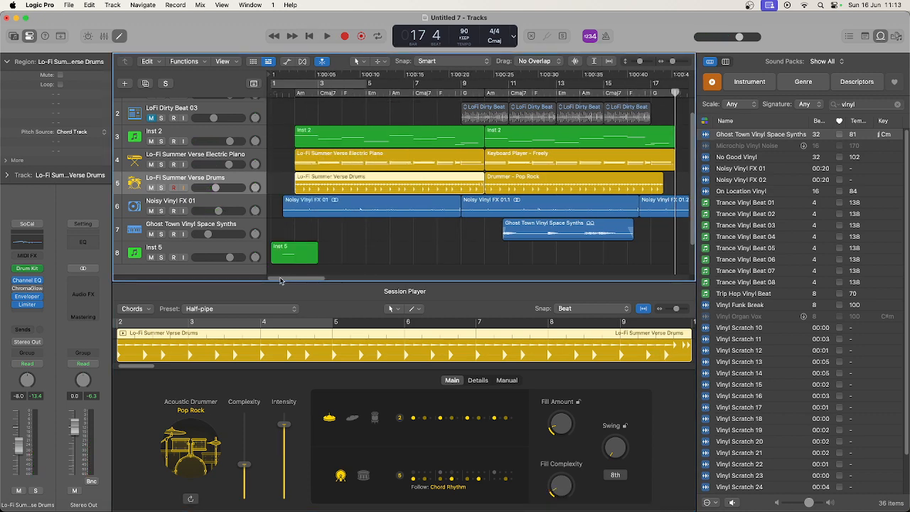
pyautogui.click(289, 93)
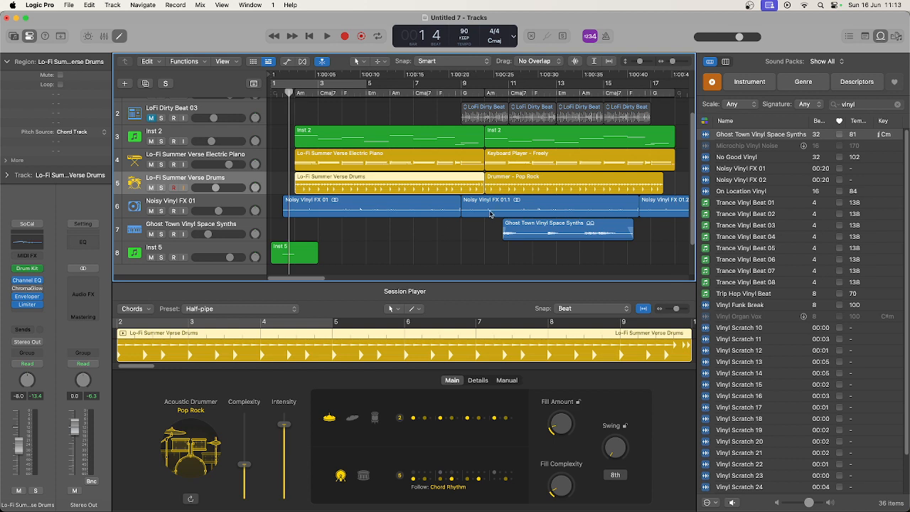
pyautogui.click(461, 91)
pyautogui.press('space')
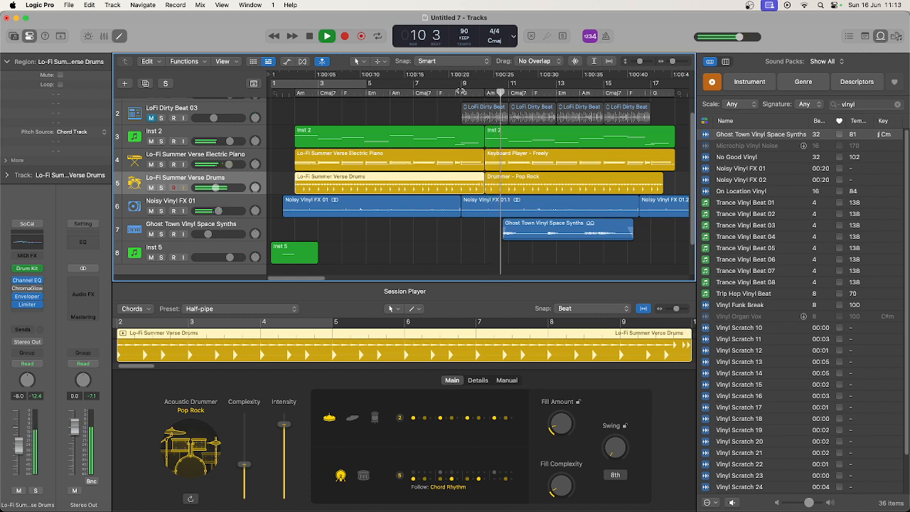
pyautogui.click(643, 99)
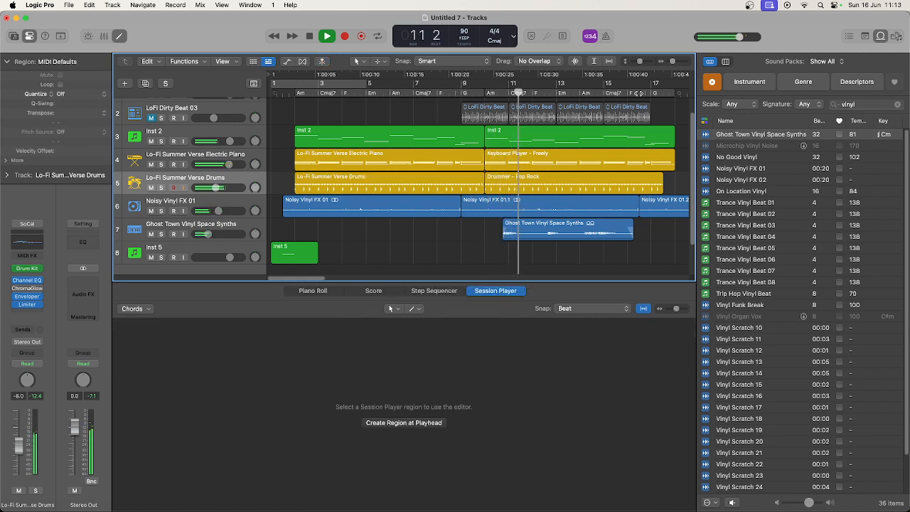
pyautogui.click(640, 92)
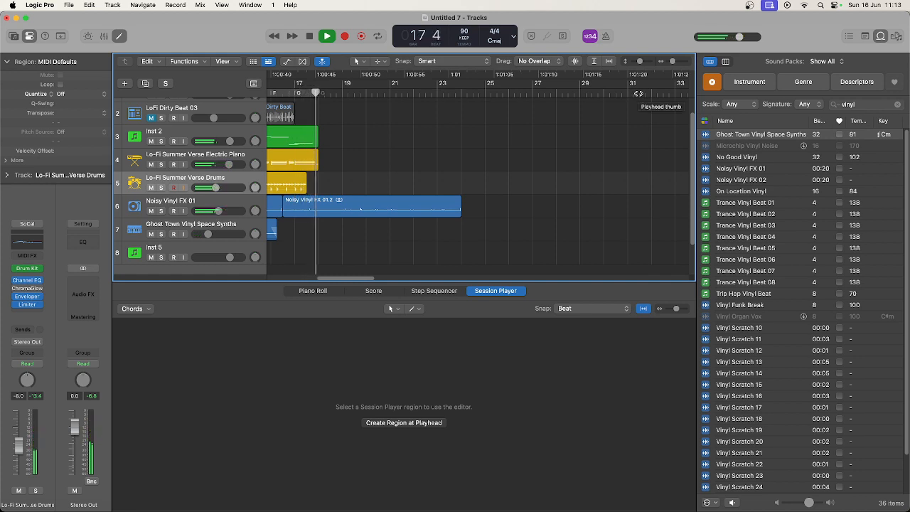
pyautogui.press('space')
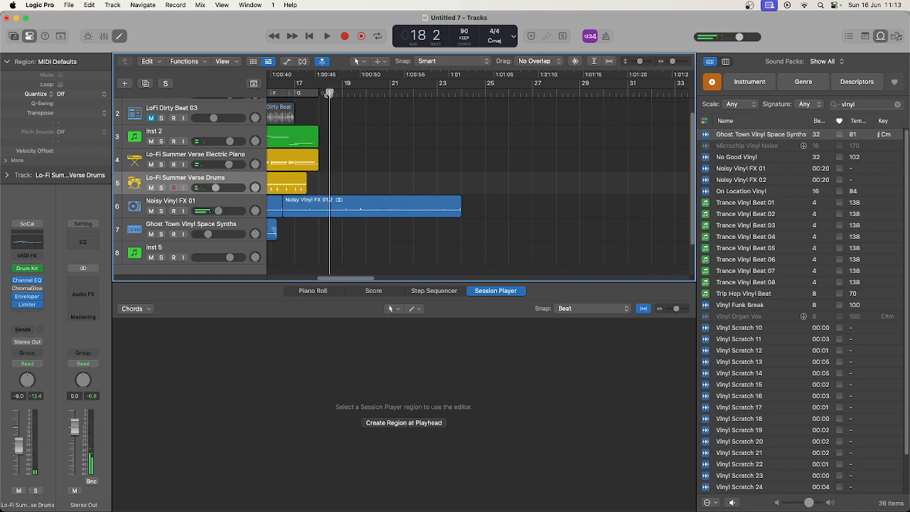
pyautogui.press('space')
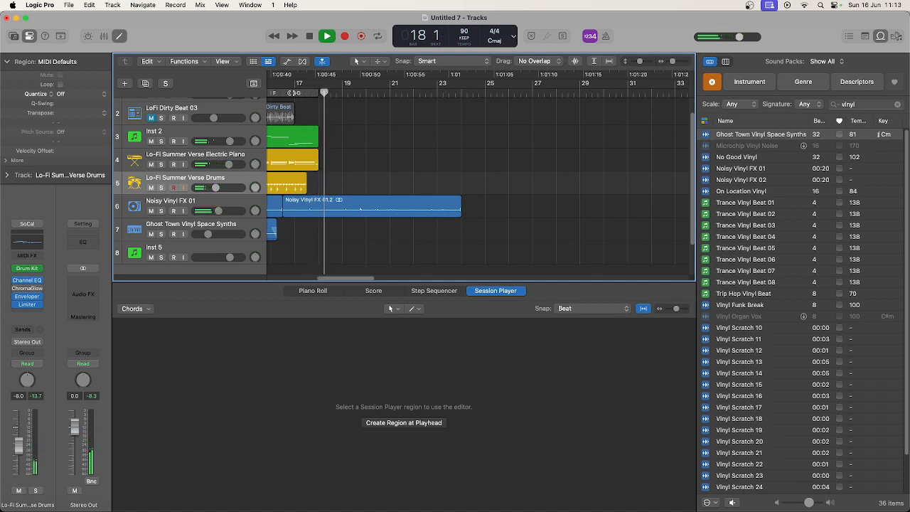
pyautogui.press('space')
# - Show the global tracks and copy the eight-bar chord group at bar 10 twice, to bars 18 and 26
pyautogui.hscroll(-5, 328, 282)
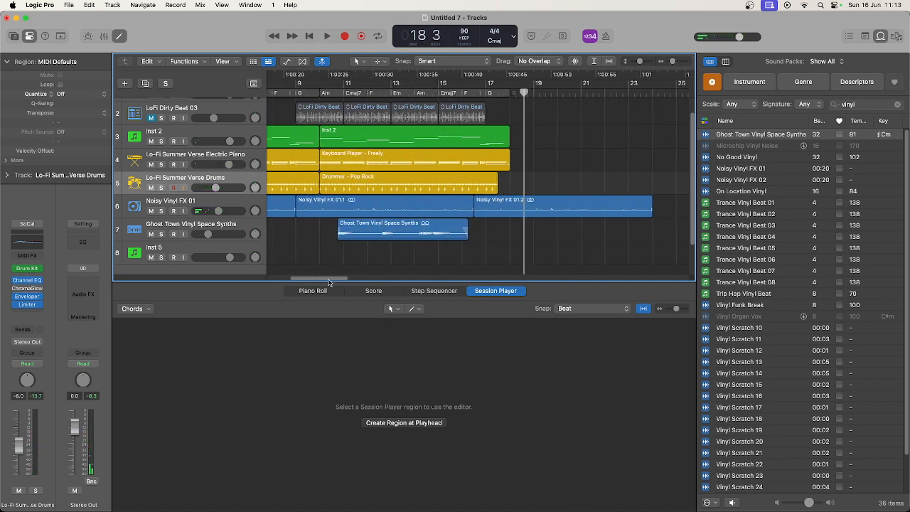
pyautogui.scroll(1, 520, 205)
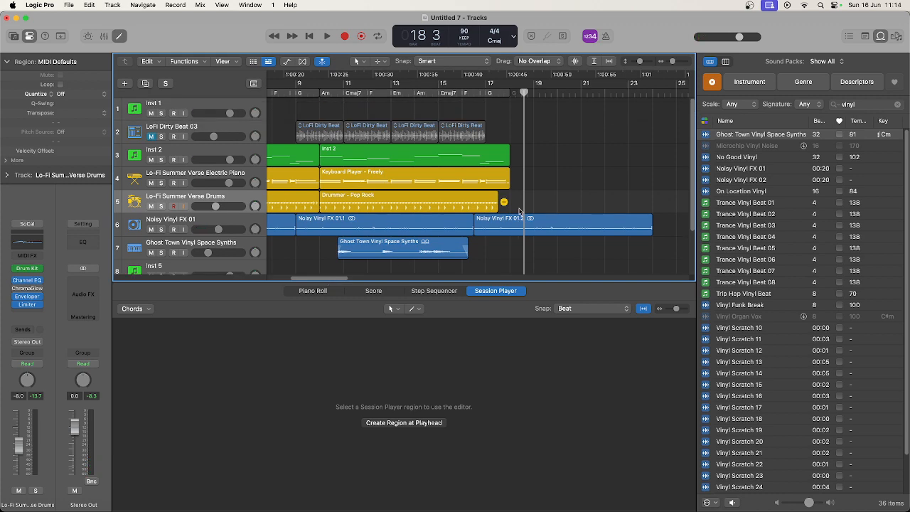
pyautogui.click(254, 85)
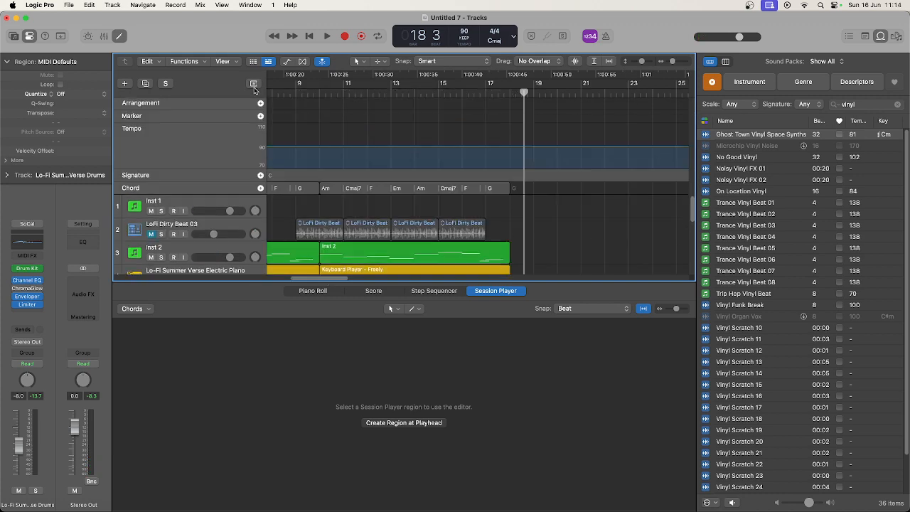
pyautogui.click(327, 191)
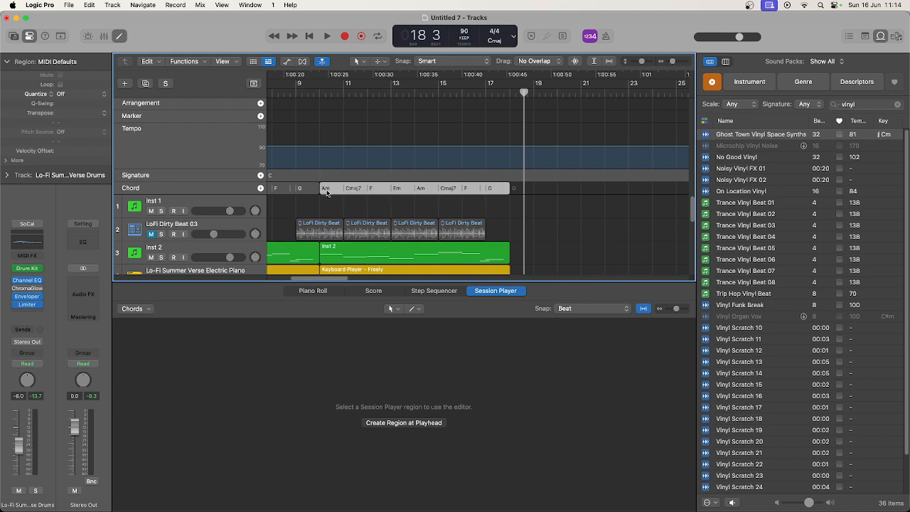
pyautogui.moveTo(327, 190); pyautogui.dragTo(518, 191)
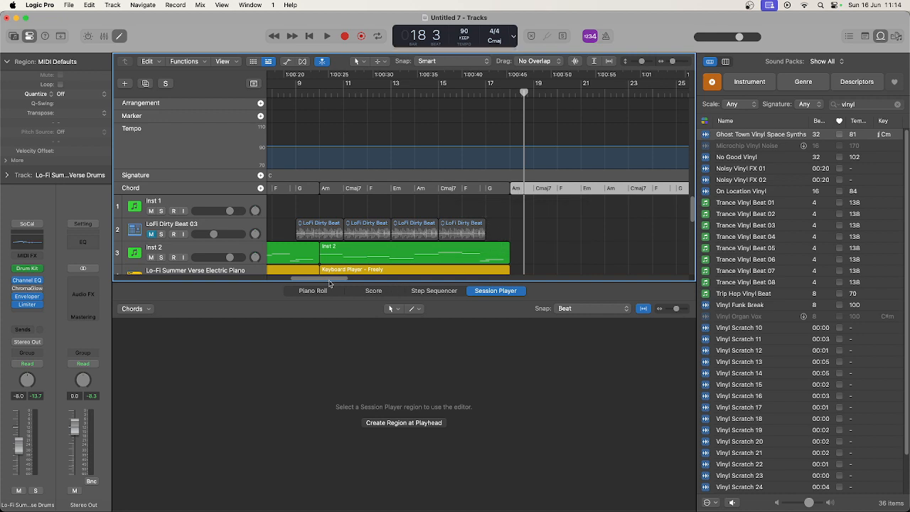
pyautogui.moveTo(330, 283); pyautogui.dragTo(352, 271)
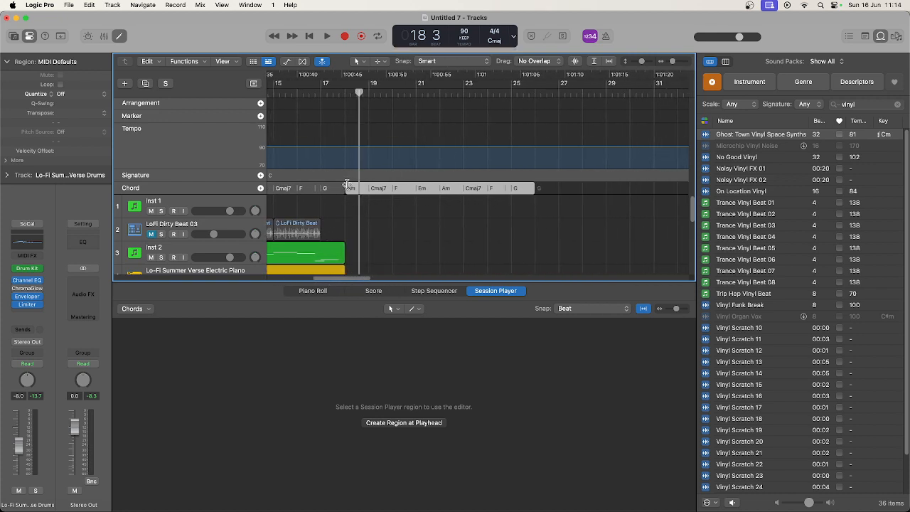
pyautogui.moveTo(356, 192); pyautogui.dragTo(547, 195)
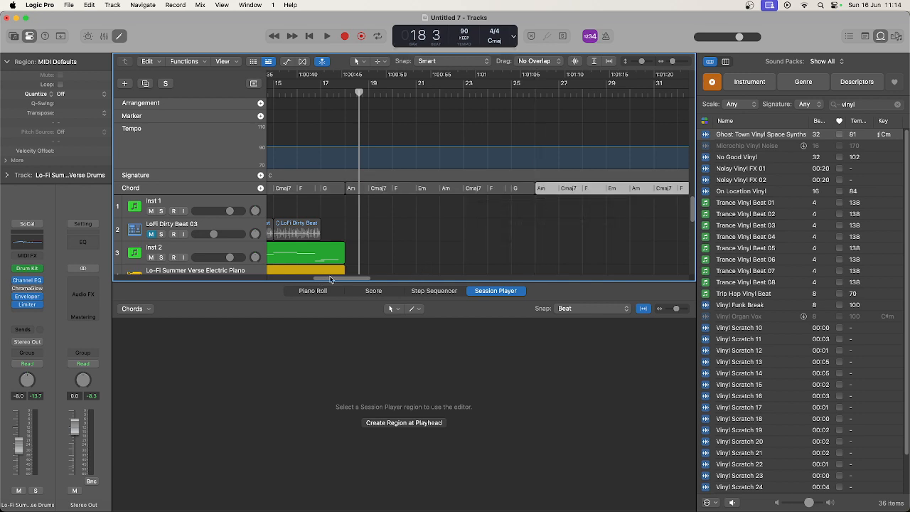
# - Move both copied chord groups one bar later, to bars 19 and 27, and play the ending across the gap
pyautogui.moveTo(330, 279)
pyautogui.mouseDown()
pyautogui.moveTo(343, 278)
pyautogui.moveTo(321, 279)
pyautogui.mouseUp()
pyautogui.moveTo(416, 202); pyautogui.dragTo(658, 189)
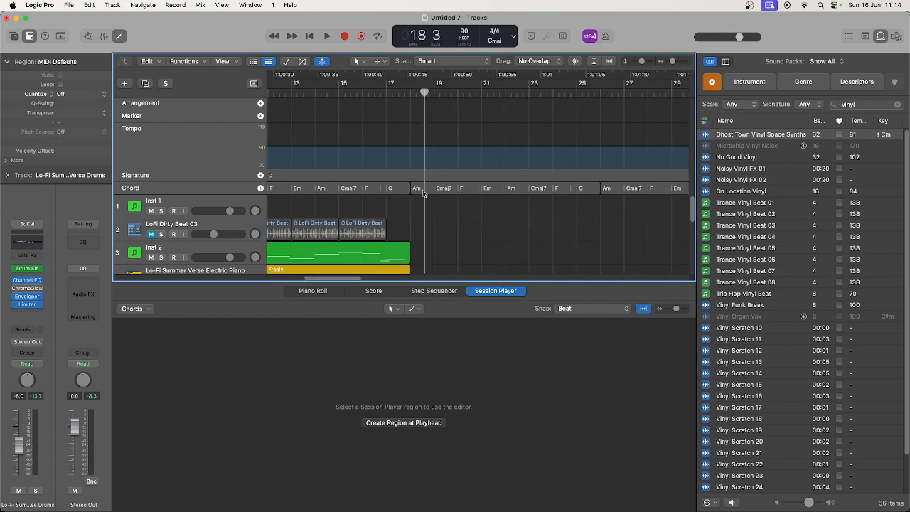
pyautogui.click(542, 195)
pyautogui.click(608, 193)
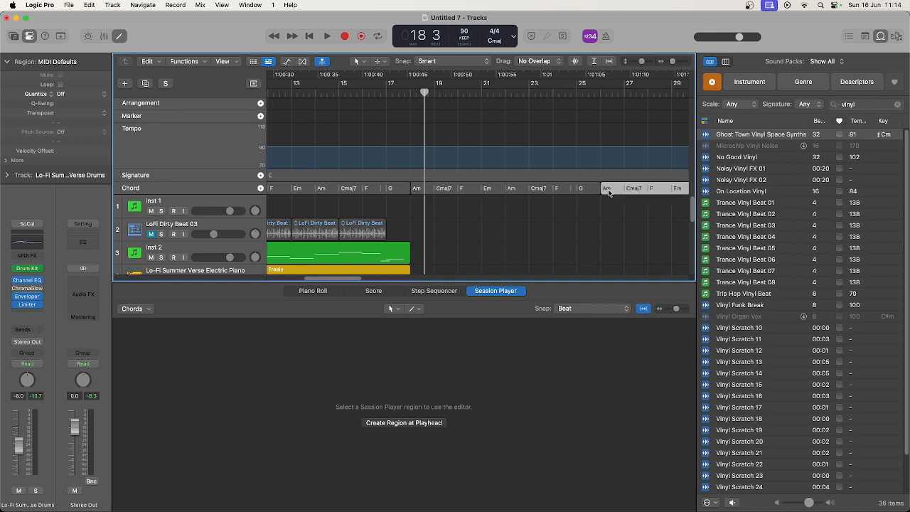
pyautogui.moveTo(608, 193); pyautogui.dragTo(631, 193)
pyautogui.moveTo(427, 195); pyautogui.dragTo(445, 192)
pyautogui.press('space')
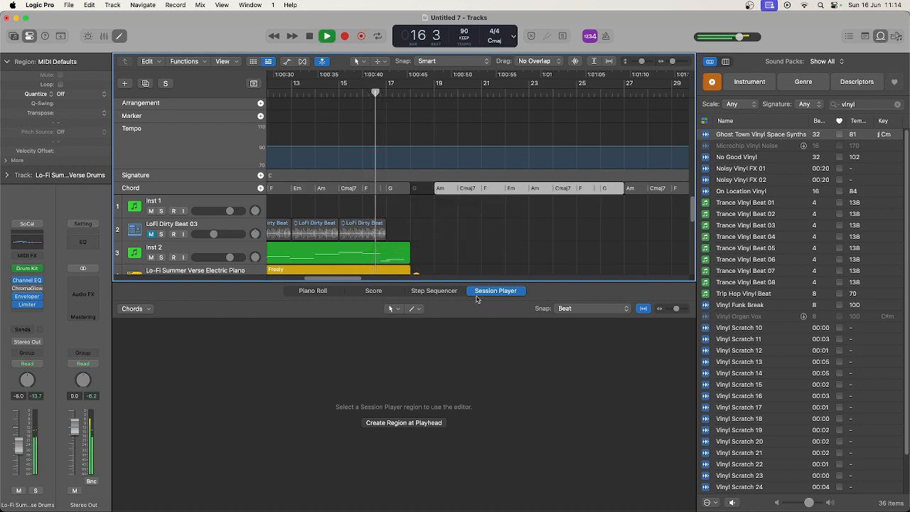
pyautogui.scroll(-3, 483, 254)
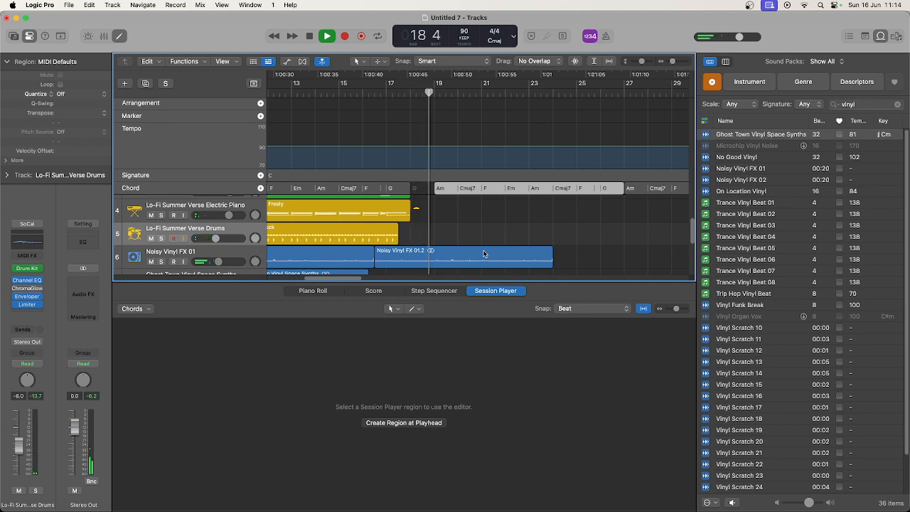
pyautogui.press('space')
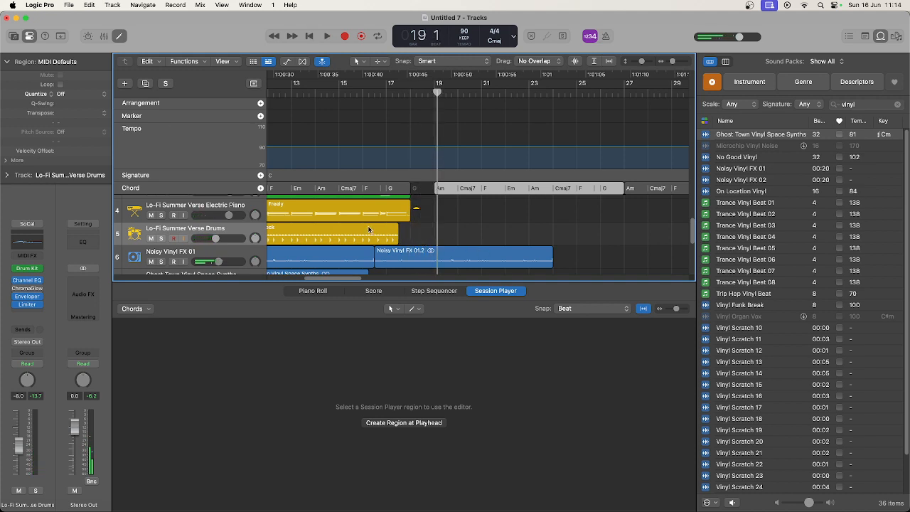
# - Copy the Drummer - Pop Rock region past its end and trim the copy to the half bar before bar 19
pyautogui.click(369, 229)
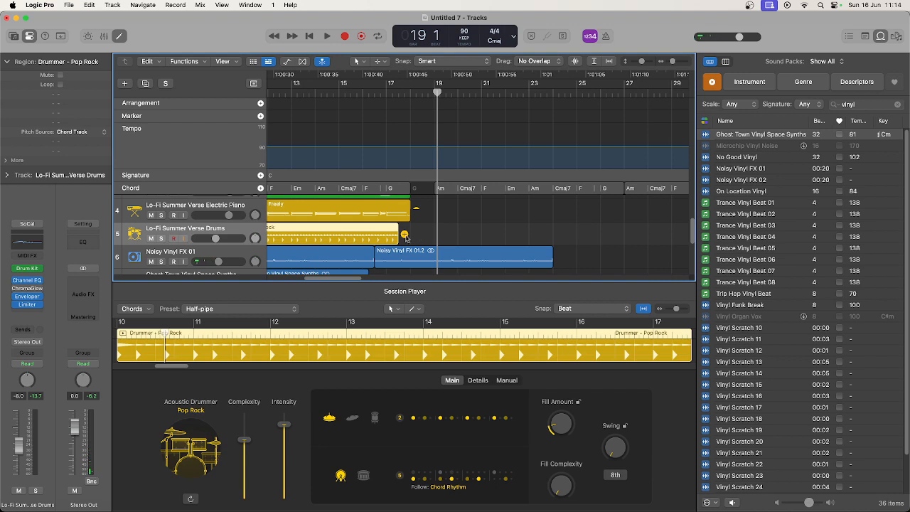
pyautogui.click(405, 234)
pyautogui.moveTo(399, 239); pyautogui.dragTo(413, 239)
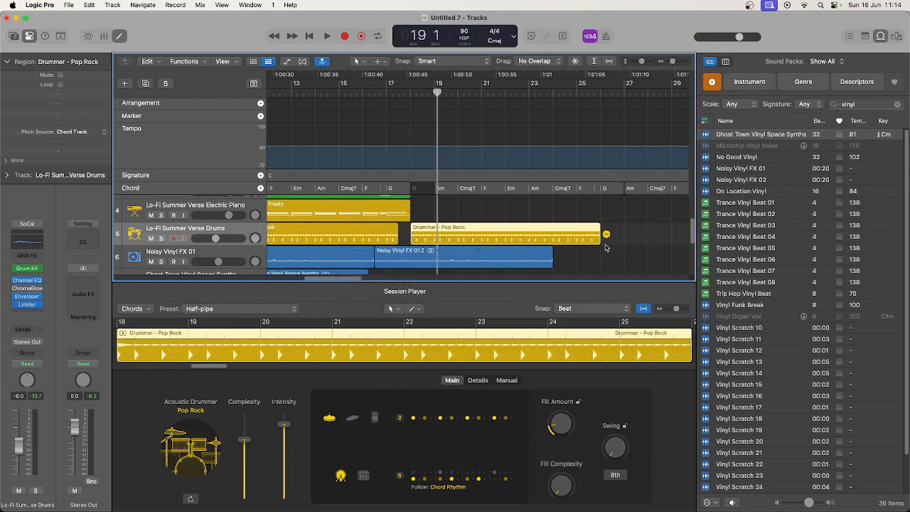
pyautogui.moveTo(597, 243); pyautogui.dragTo(424, 239)
# - Set Fill Amount to 29% and raise Fill Complexity for the short drum region before bar 19, and play it back
pyautogui.moveTo(557, 406); pyautogui.dragTo(564, 420)
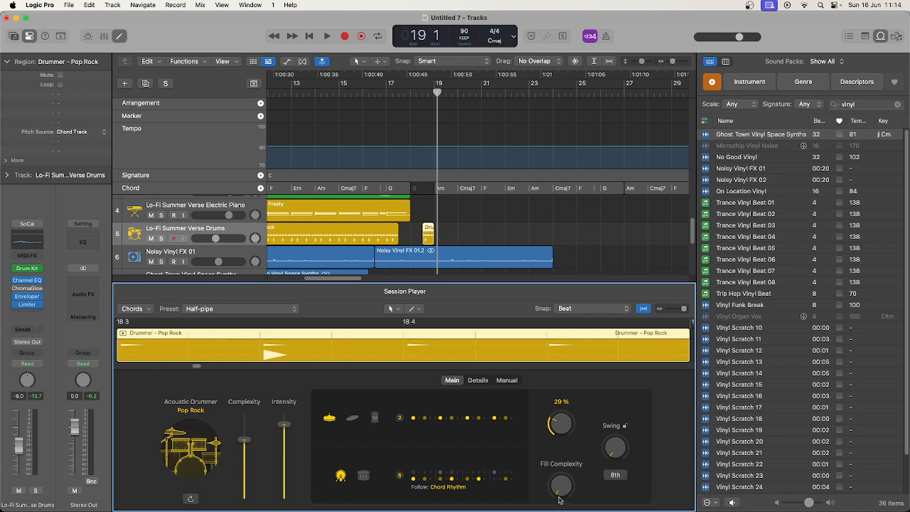
pyautogui.press('space')
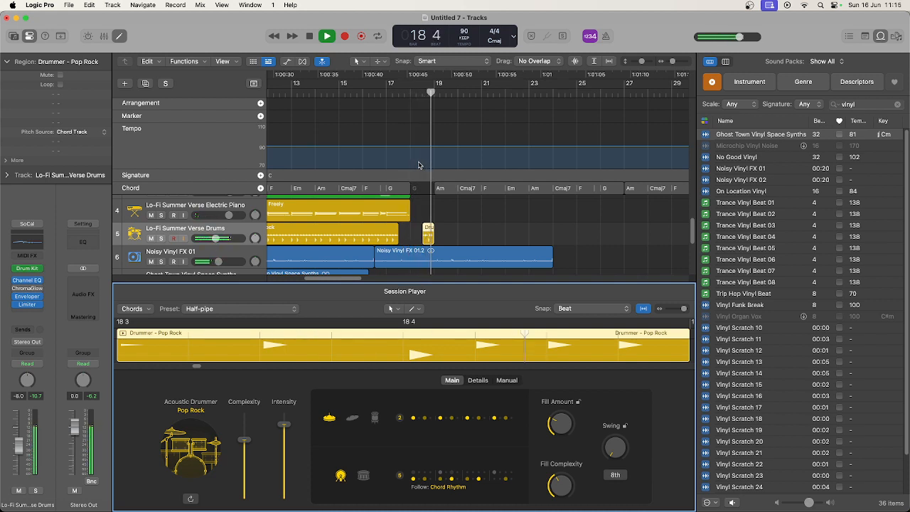
pyautogui.press('space')
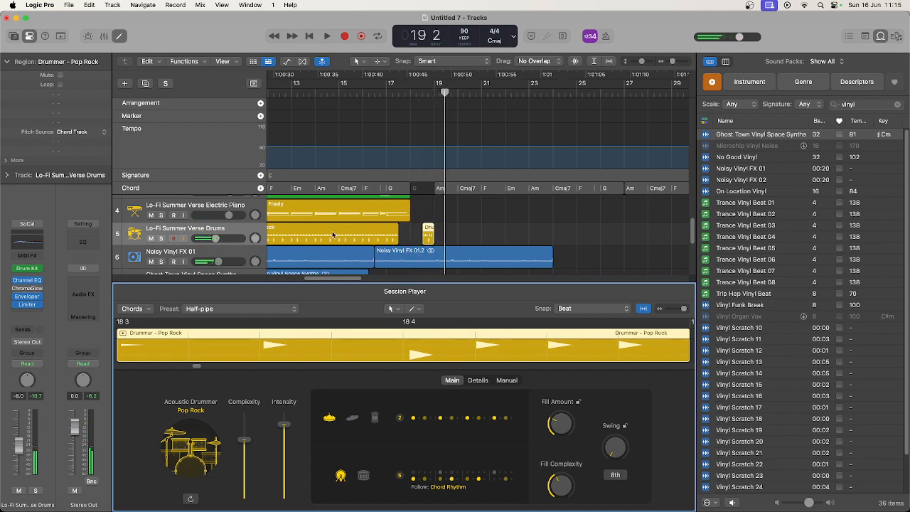
# - Add an eight-bar Drummer - Pop Rock region at bar 19, play from bar 18 and enable the snare in its pattern
pyautogui.click(440, 235)
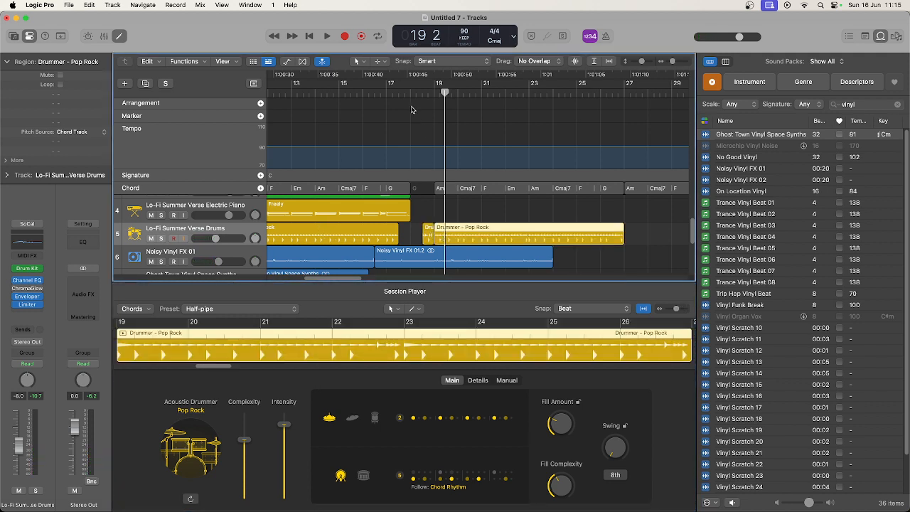
pyautogui.doubleClick(420, 92)
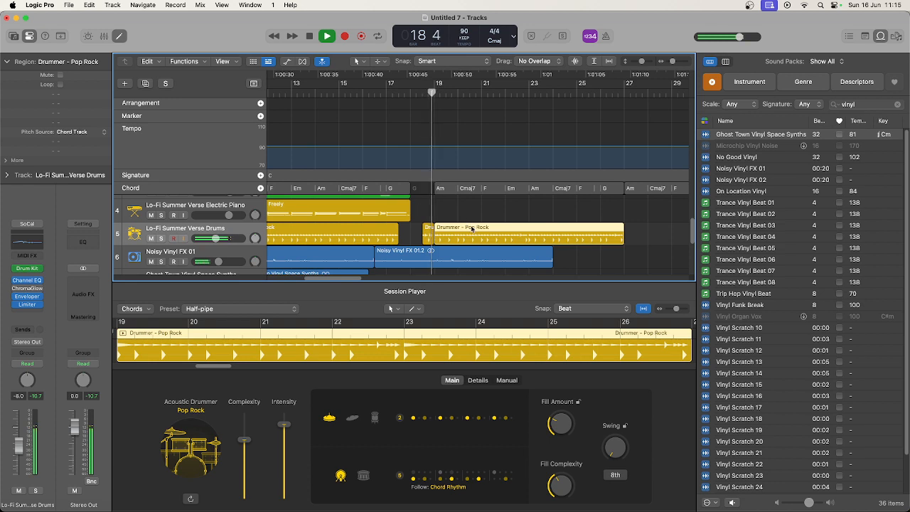
pyautogui.click(363, 478)
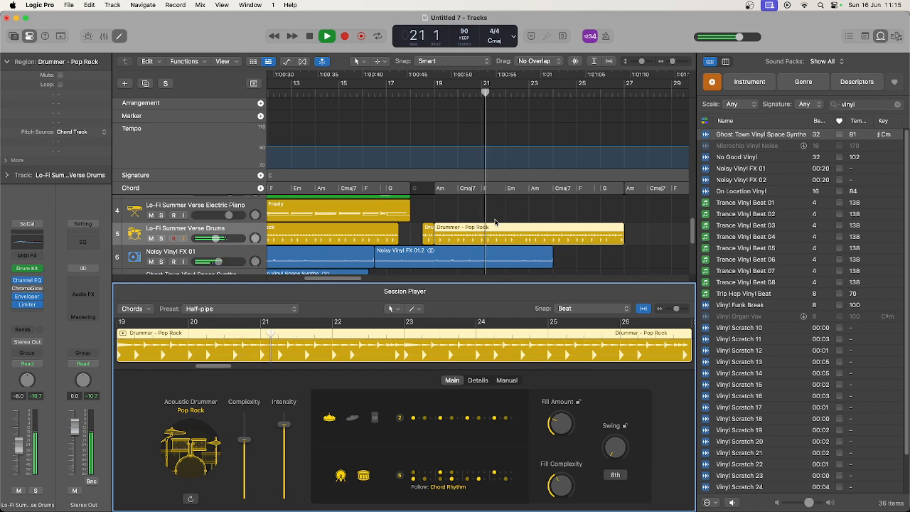
# - Copy Noisy Vinyl FX 01.2 directly after itself and add another eight-bar Drummer - Pop Rock region at bar 27
pyautogui.moveTo(437, 262); pyautogui.dragTo(609, 261)
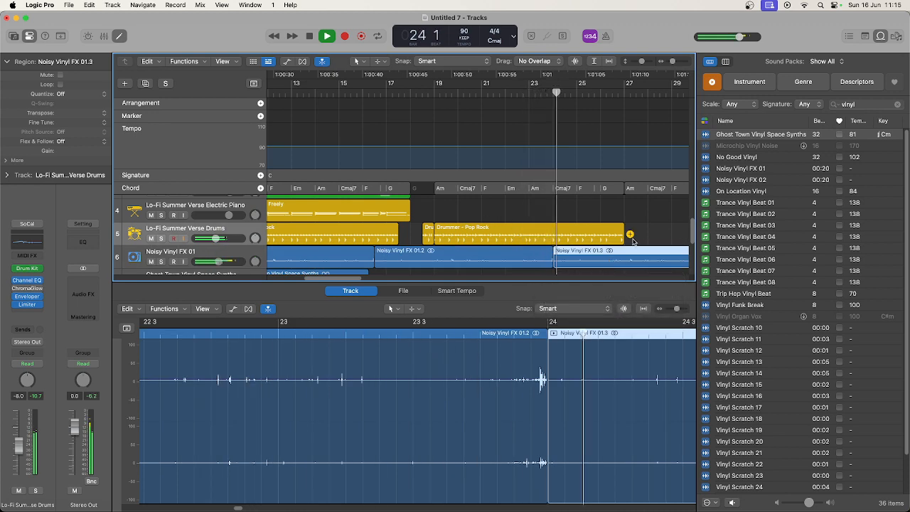
pyautogui.moveTo(630, 235); pyautogui.dragTo(687, 235)
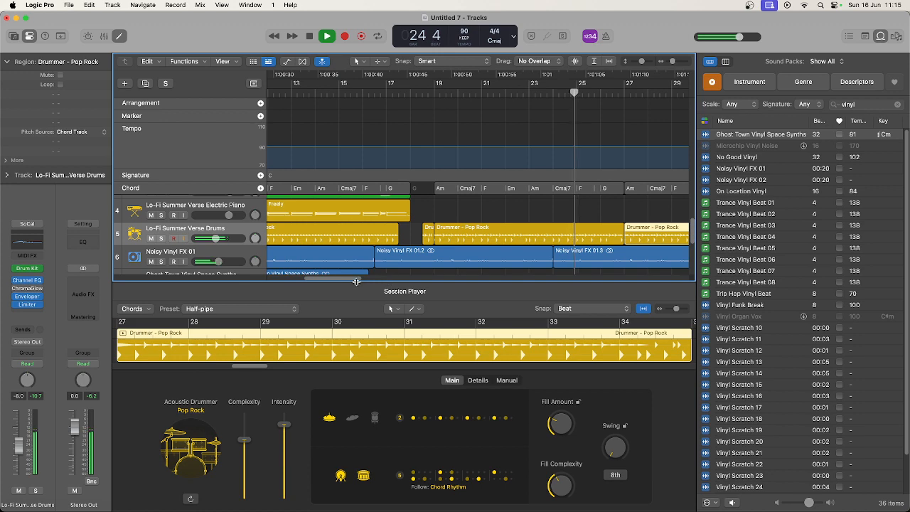
# - Set Fill Amount to 49% for the Drummer - Pop Rock region starting at bar 27
pyautogui.moveTo(357, 279); pyautogui.dragTo(394, 282)
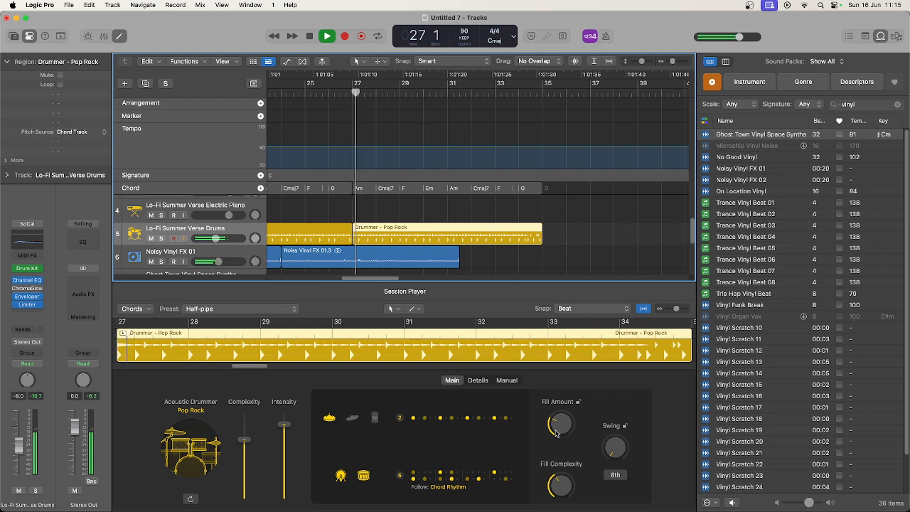
pyautogui.click(560, 404)
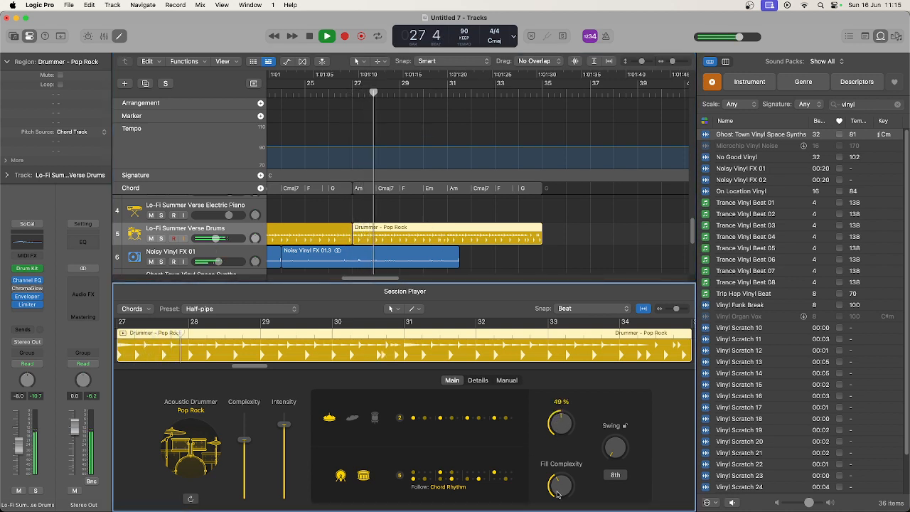
# - Raise Fill Complexity for the Drummer - Pop Rock region starting at bar 27
pyautogui.moveTo(559, 480)
pyautogui.moveTo(559, 479)
pyautogui.mouseDown()
pyautogui.moveTo(565, 489)
pyautogui.moveTo(562, 479)
pyautogui.mouseUp()
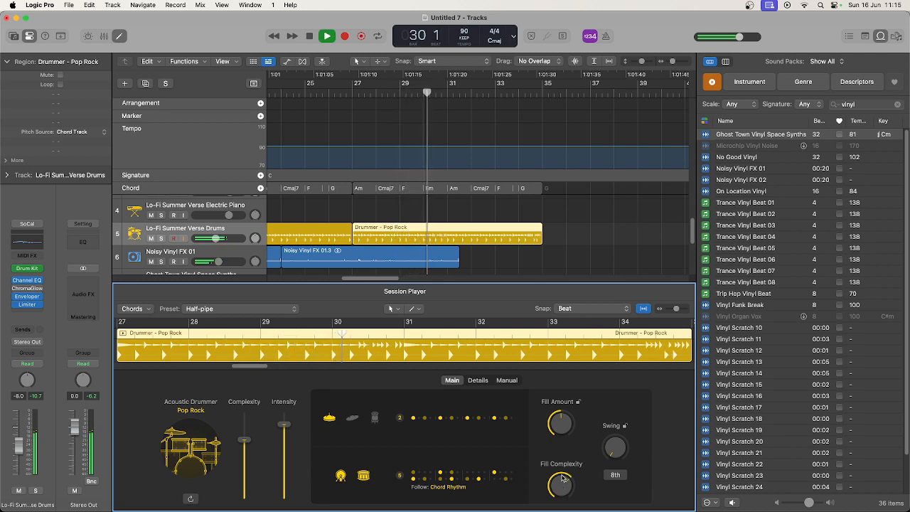
# - Copy Noisy Vinyl FX 01.3 directly after itself and shorten the copy to end at bar 36 with a fade-out
pyautogui.moveTo(393, 259); pyautogui.dragTo(567, 258)
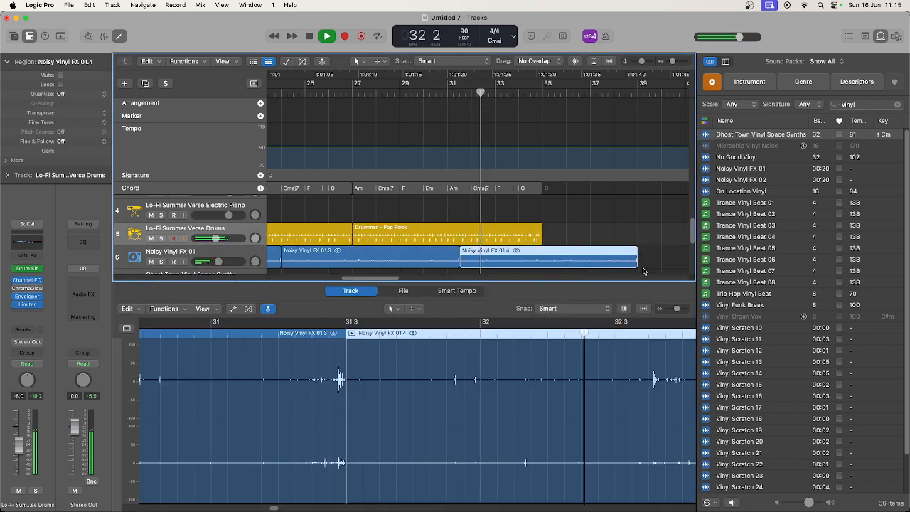
pyautogui.moveTo(638, 270); pyautogui.dragTo(563, 264)
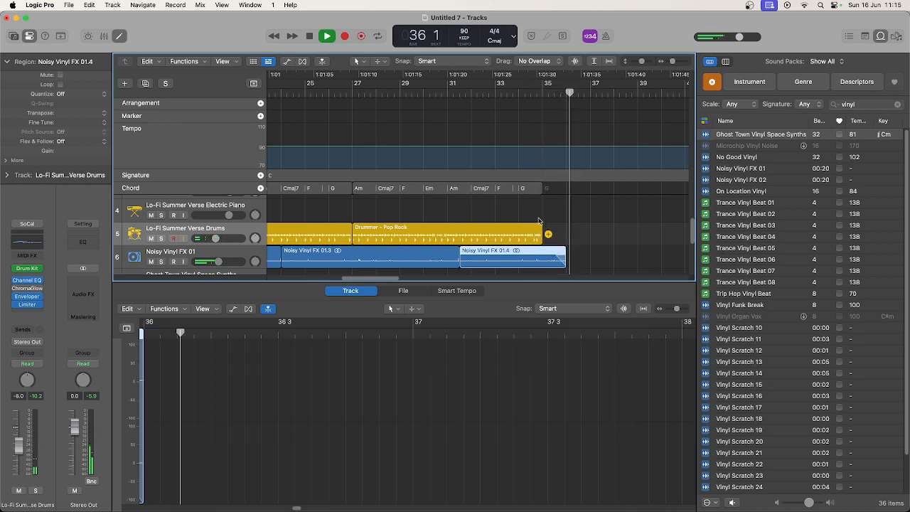
pyautogui.click(537, 93)
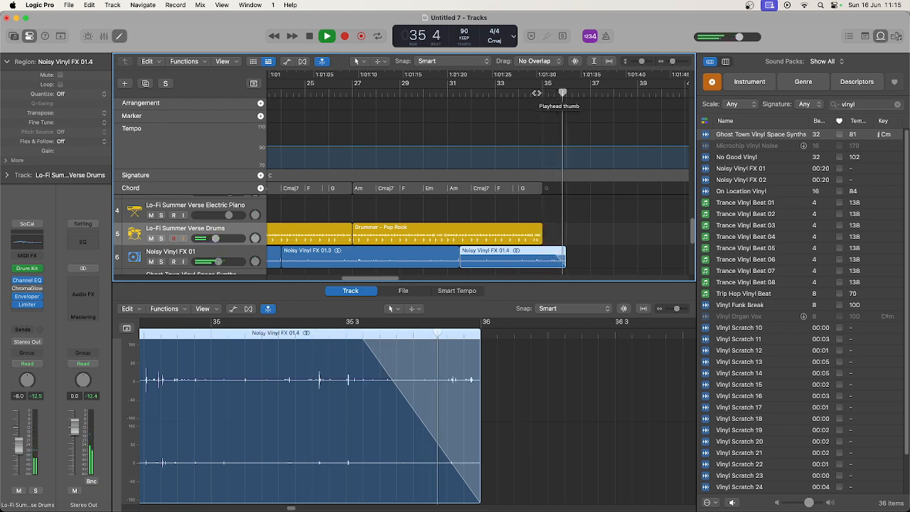
pyautogui.press('space')
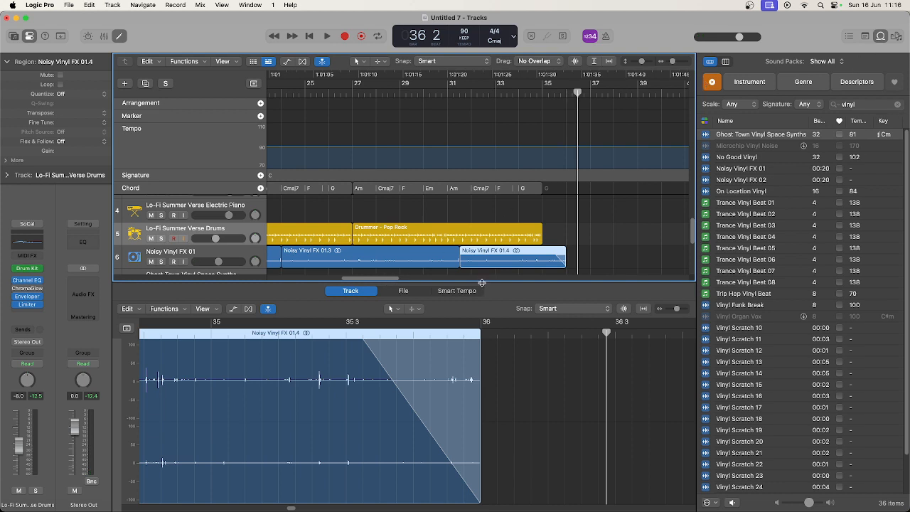
# - Enlarge the track area, hide the global tracks and show the arrangement from bar 1
pyautogui.moveTo(482, 283); pyautogui.dragTo(485, 353)
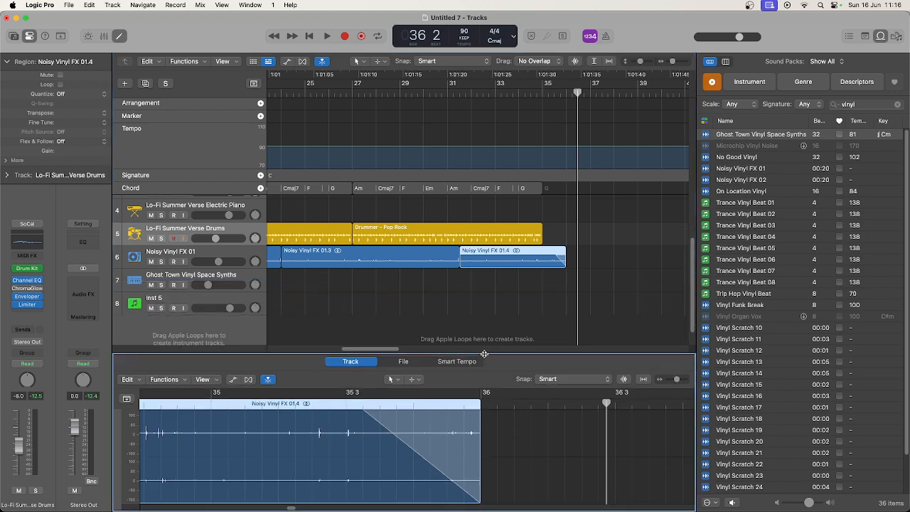
pyautogui.click(253, 85)
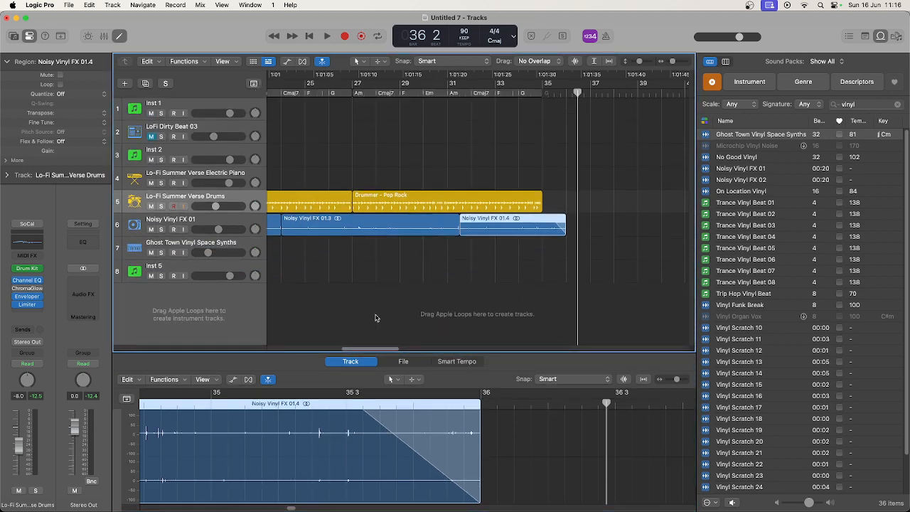
pyautogui.moveTo(373, 350); pyautogui.dragTo(256, 365)
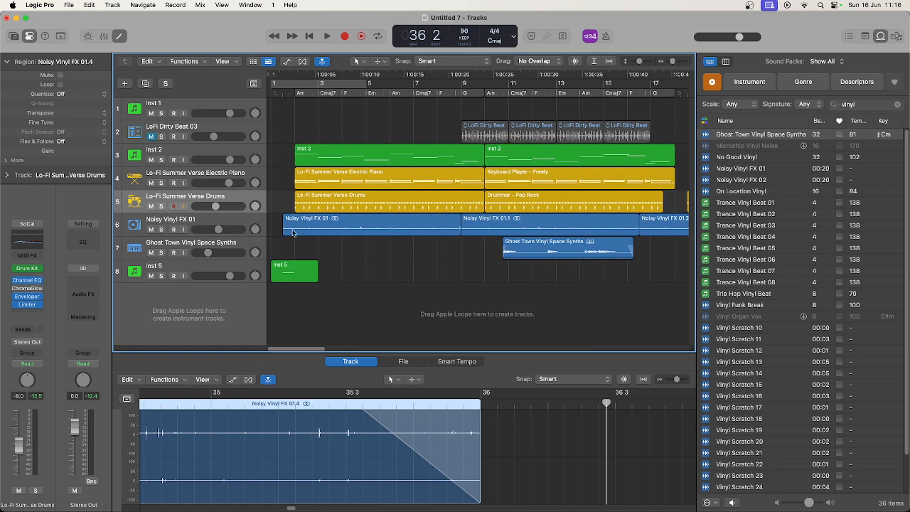
# - Create a Bass Player Session Player track in the Retro Rock style below the Lo-Fi Summer Verse Drums track
pyautogui.click(258, 202)
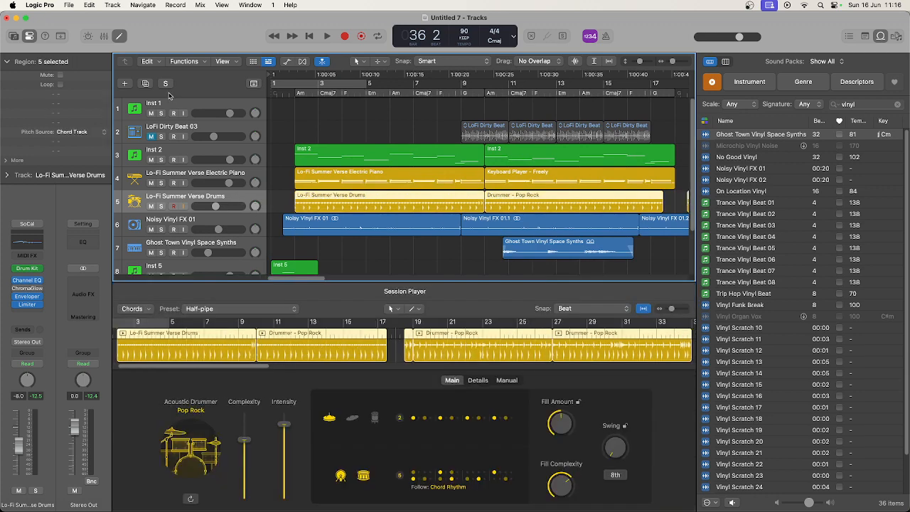
pyautogui.click(125, 85)
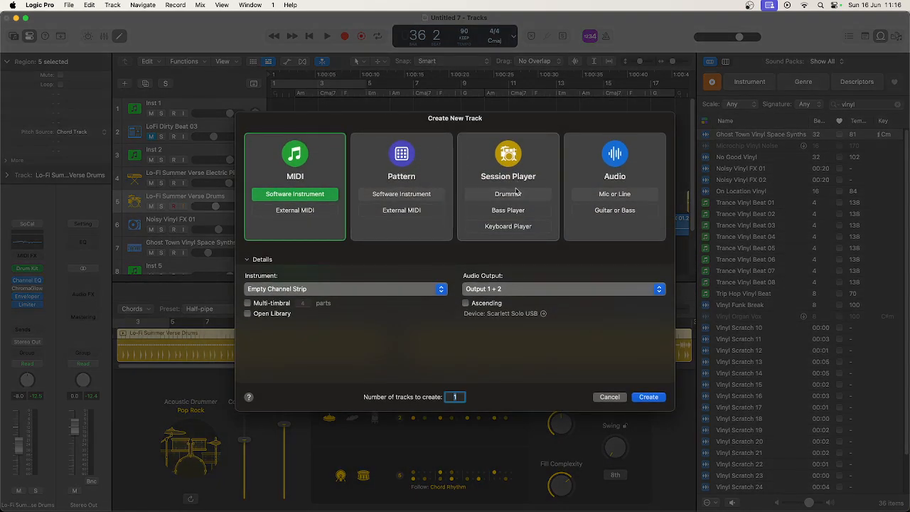
pyautogui.click(513, 212)
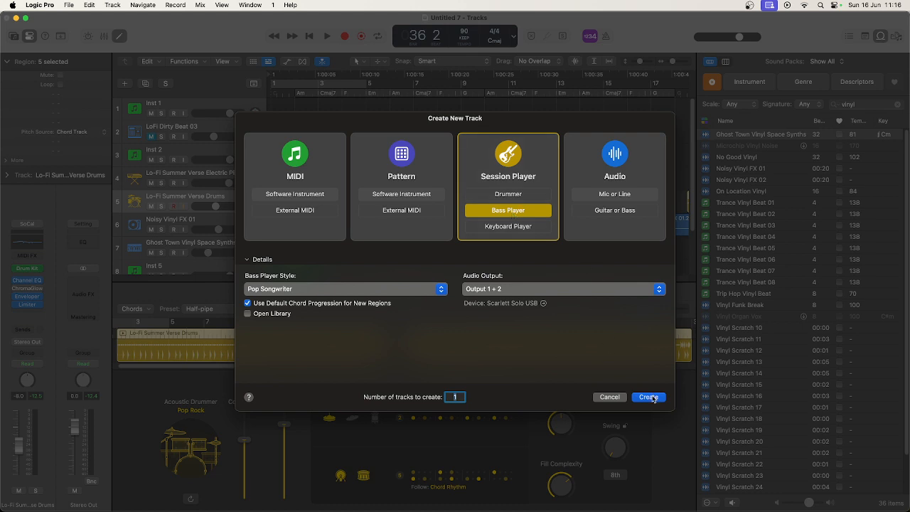
pyautogui.click(365, 289)
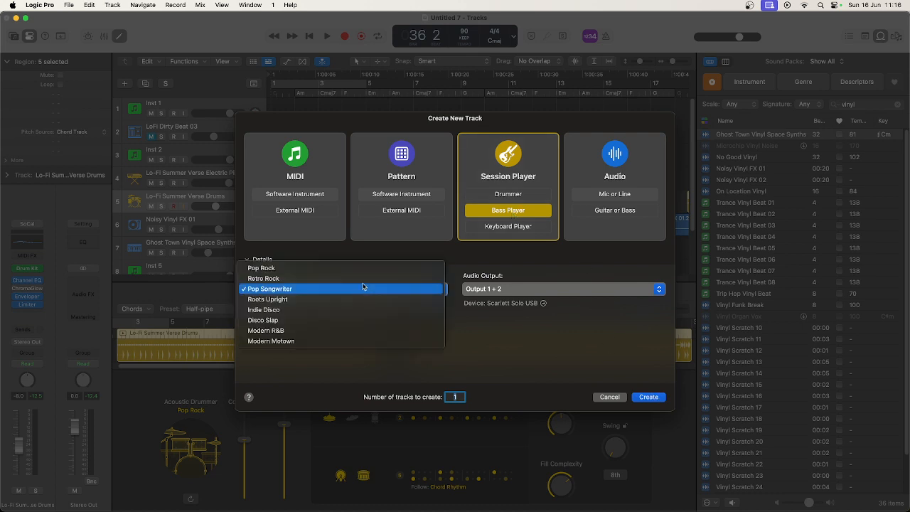
pyautogui.click(364, 278)
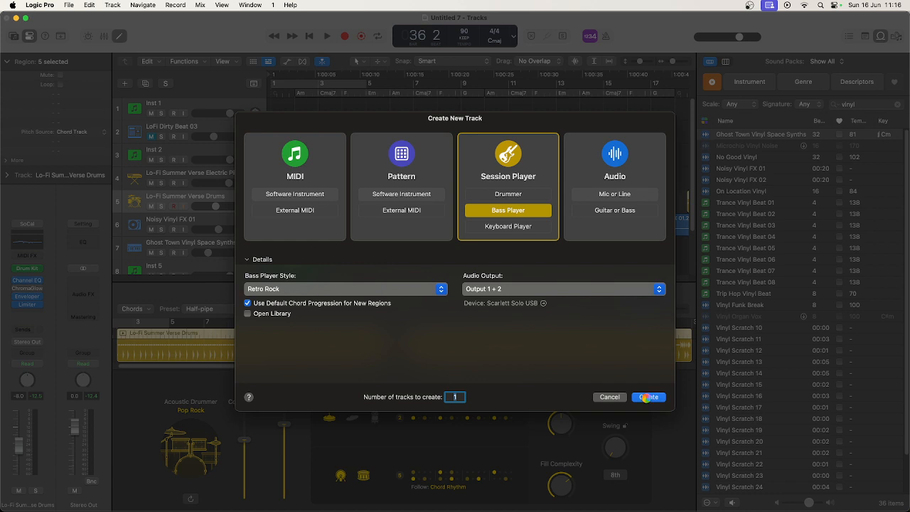
pyautogui.click(646, 398)
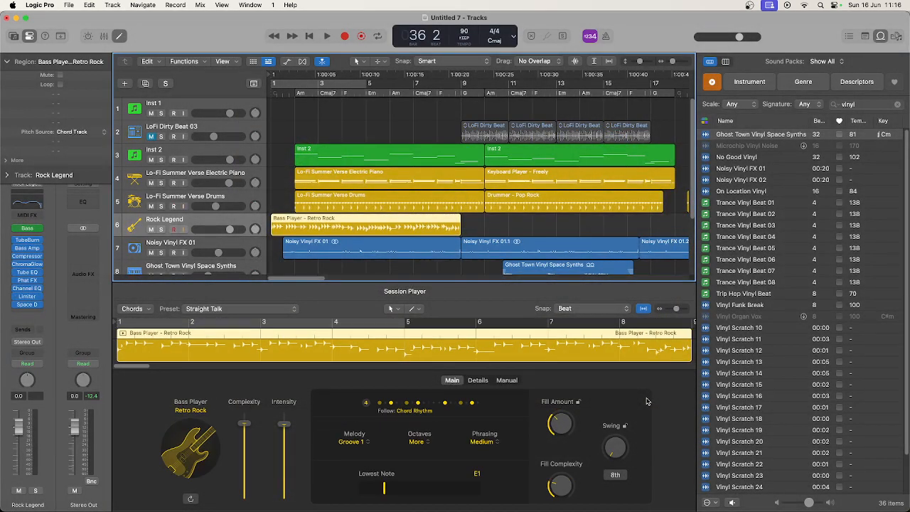
# - Move the Bass Player - Retro Rock region to start at bar 19
pyautogui.moveTo(321, 220); pyautogui.dragTo(342, 217)
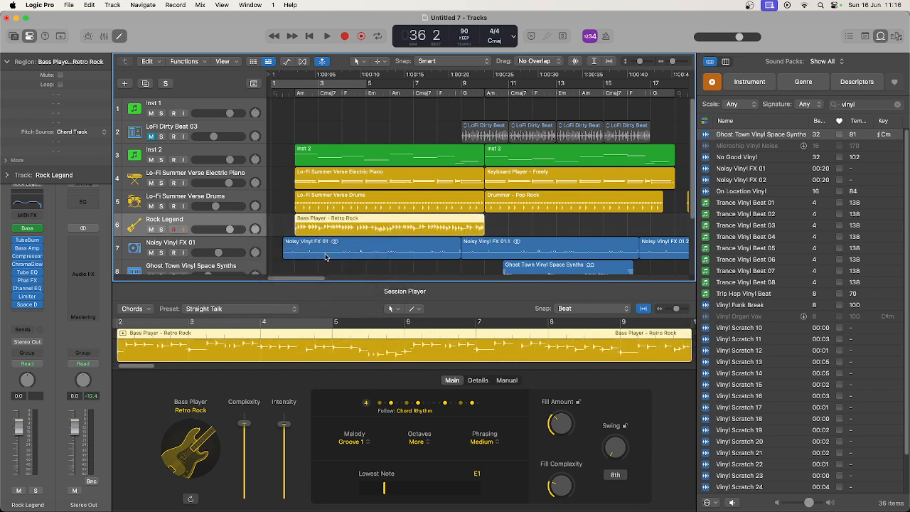
pyautogui.moveTo(318, 279); pyautogui.dragTo(339, 284)
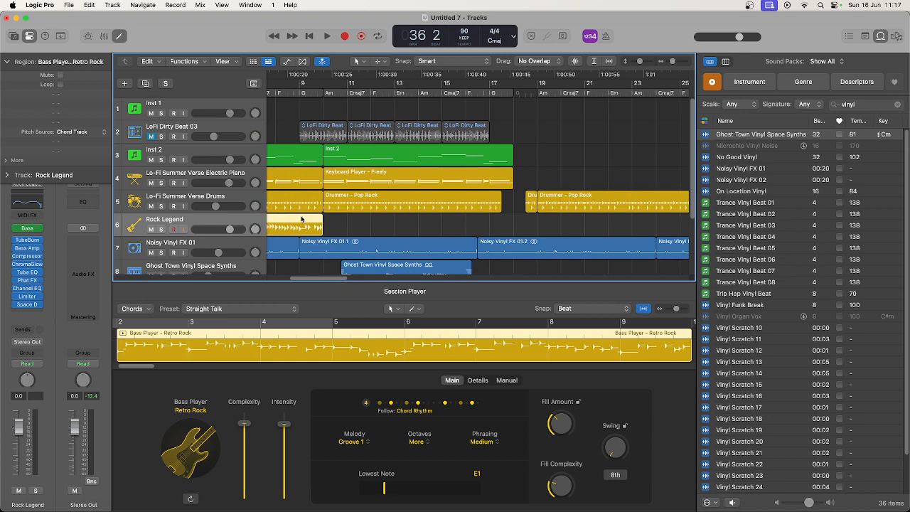
pyautogui.moveTo(301, 221); pyautogui.dragTo(634, 225)
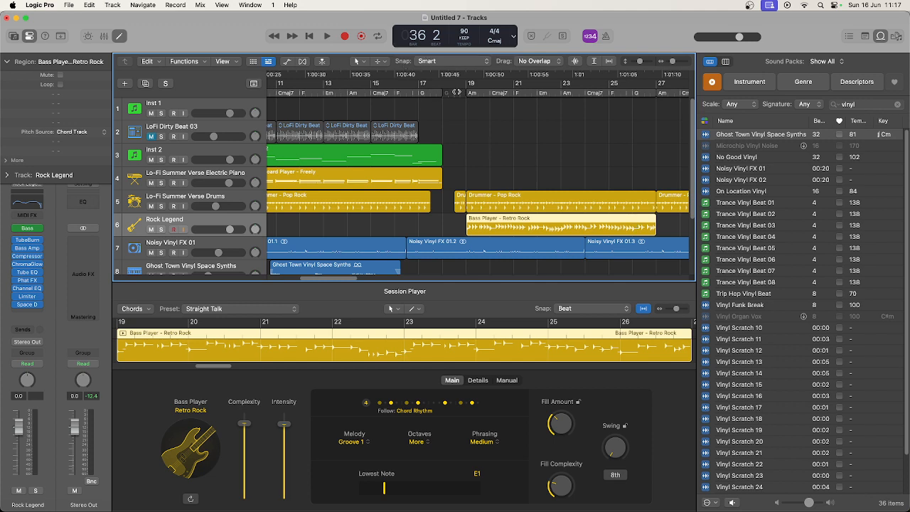
# - Lower Complexity and Intensity of the bass region at bar 19 during playback, and add another eight-bar bass region at bar 27
pyautogui.press('space')
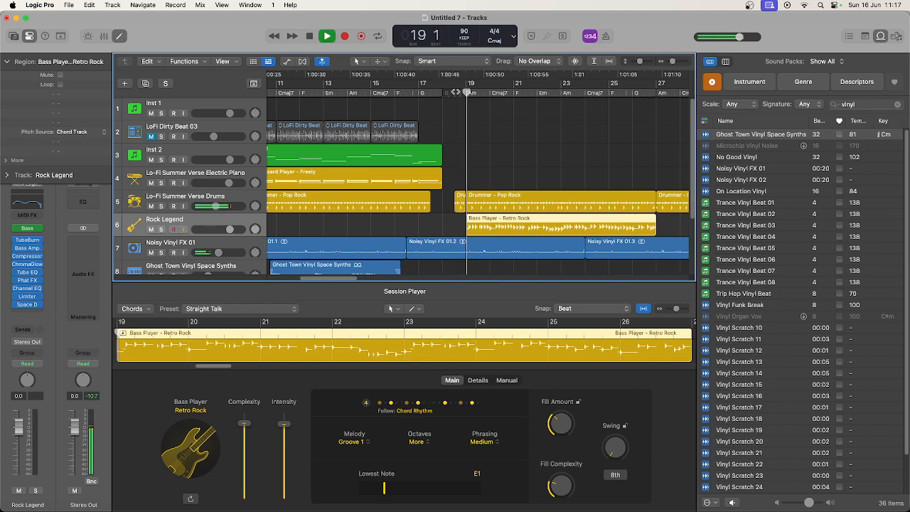
pyautogui.click(244, 425)
pyautogui.moveTo(246, 425); pyautogui.dragTo(241, 493)
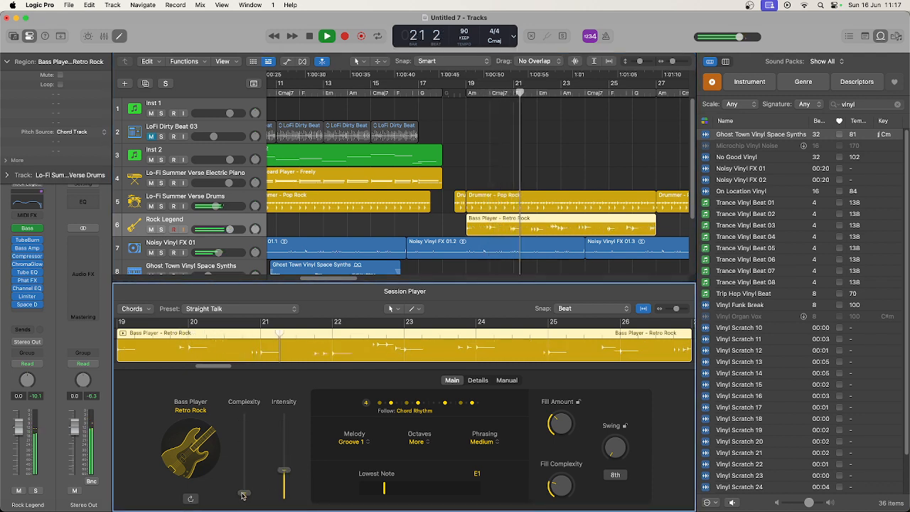
pyautogui.moveTo(284, 471); pyautogui.dragTo(284, 481)
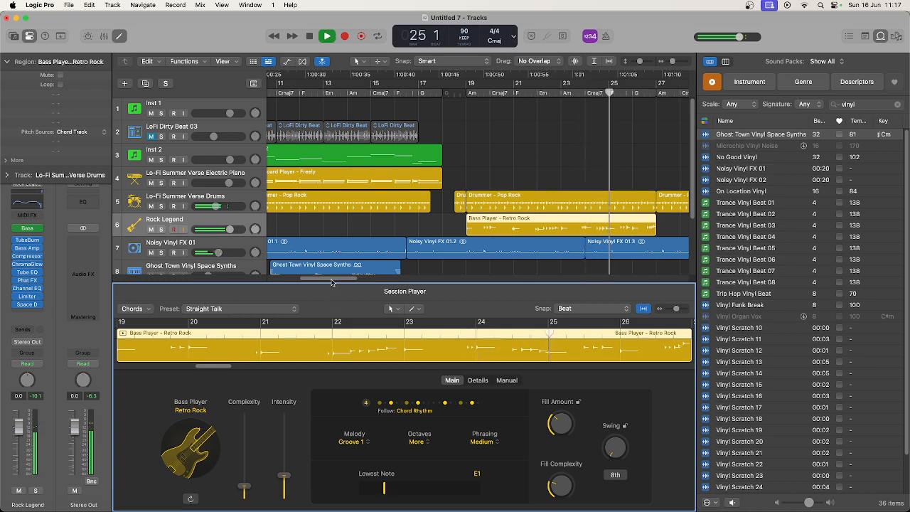
pyautogui.moveTo(349, 279); pyautogui.dragTo(383, 280)
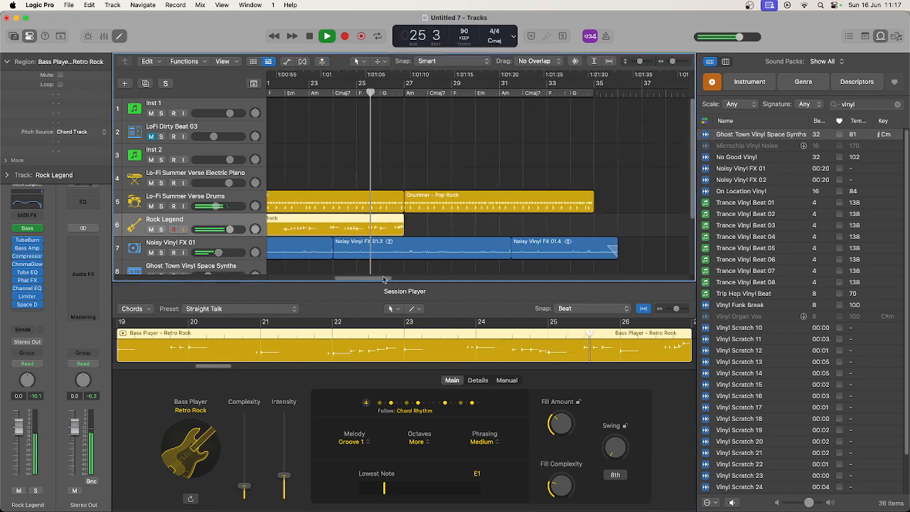
pyautogui.click(410, 225)
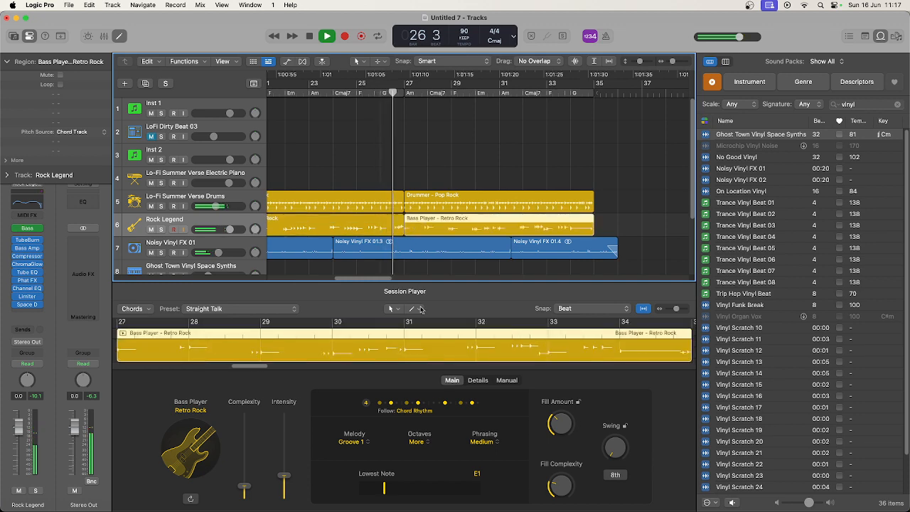
# - Copy the Keyboard Player - Freely region on the electric piano track to bar 19 and again to bar 27
pyautogui.moveTo(359, 279); pyautogui.dragTo(322, 282)
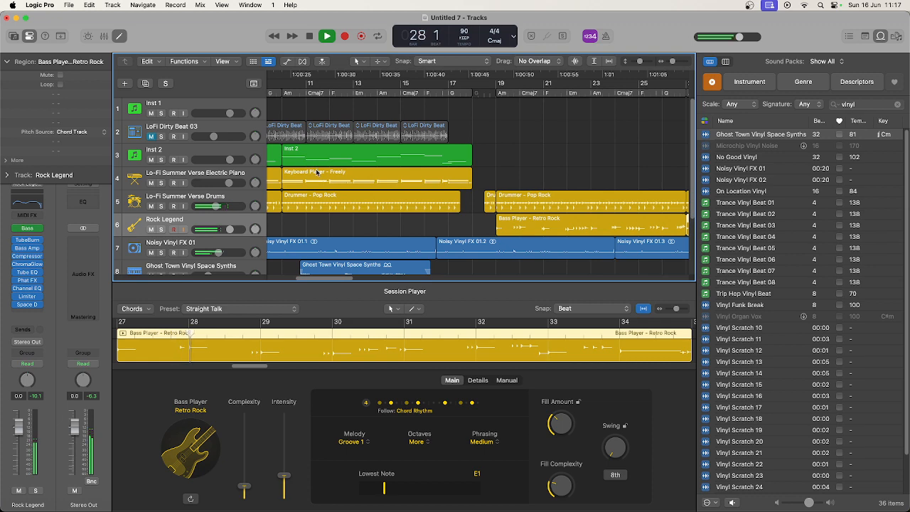
pyautogui.moveTo(316, 172); pyautogui.dragTo(532, 190)
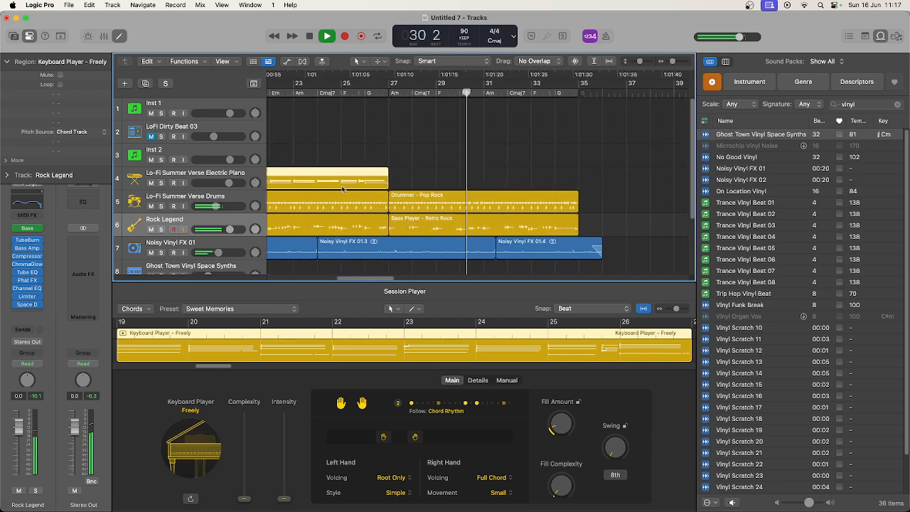
pyautogui.moveTo(342, 173); pyautogui.dragTo(538, 187)
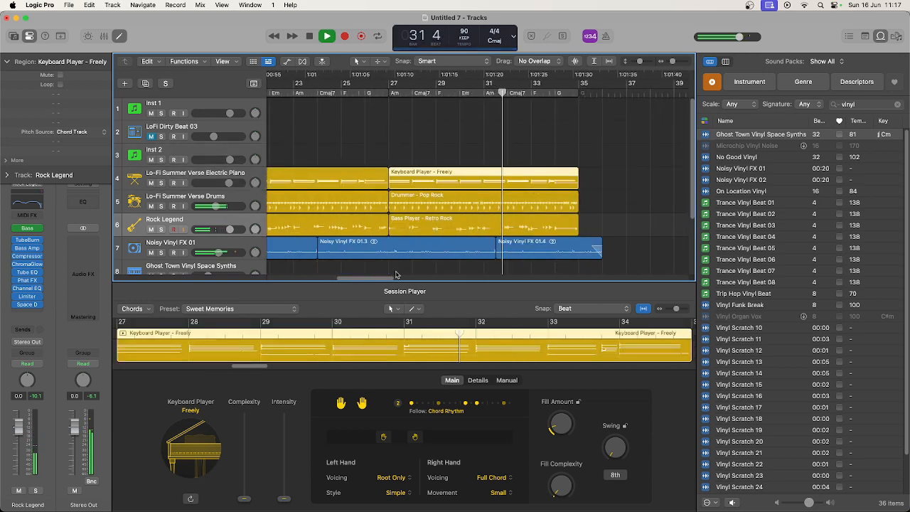
# - Slightly raise Complexity for the Keyboard Player - Freely region at bar 19, and raise Complexity and Intensity for the one at bar 27
pyautogui.moveTo(374, 280); pyautogui.dragTo(362, 280)
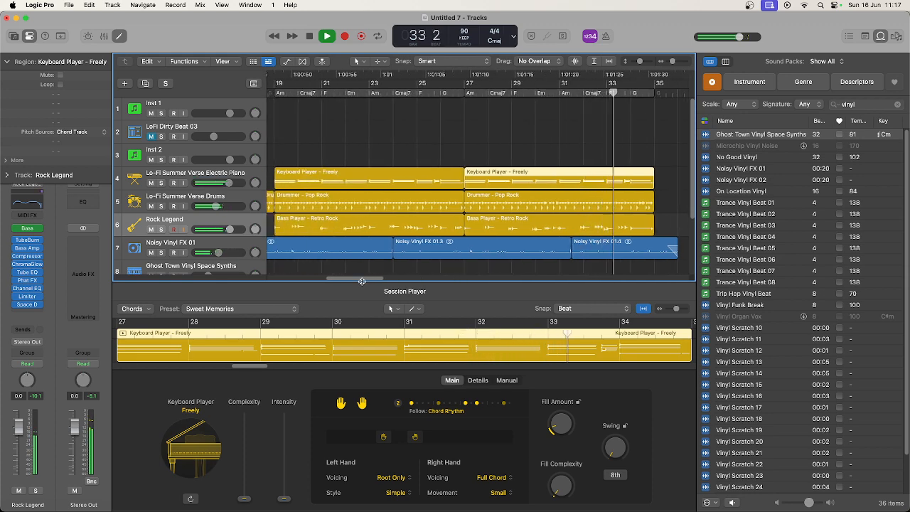
pyautogui.click(276, 93)
pyautogui.press('space')
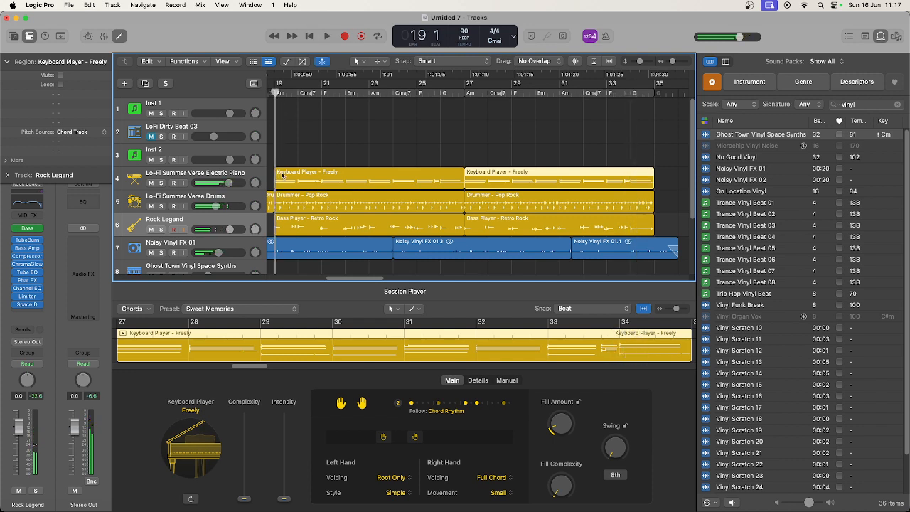
pyautogui.click(282, 175)
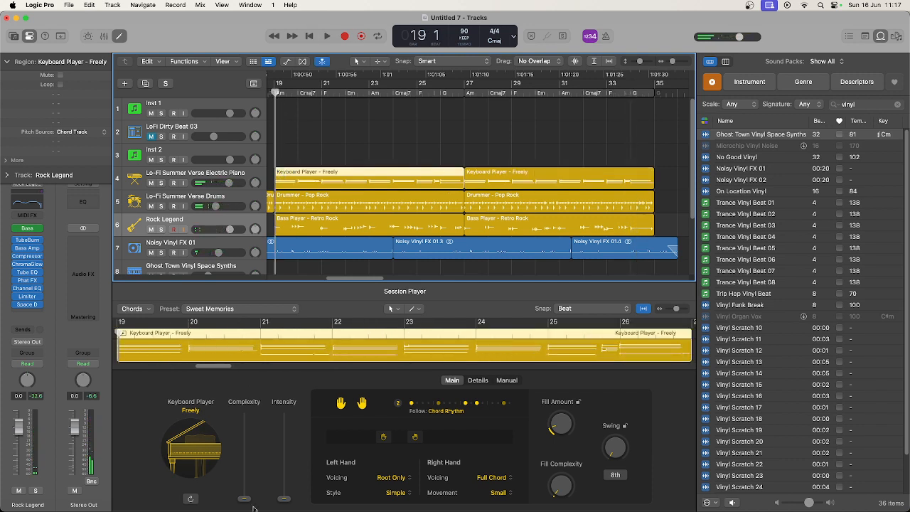
pyautogui.moveTo(245, 500); pyautogui.dragTo(245, 462)
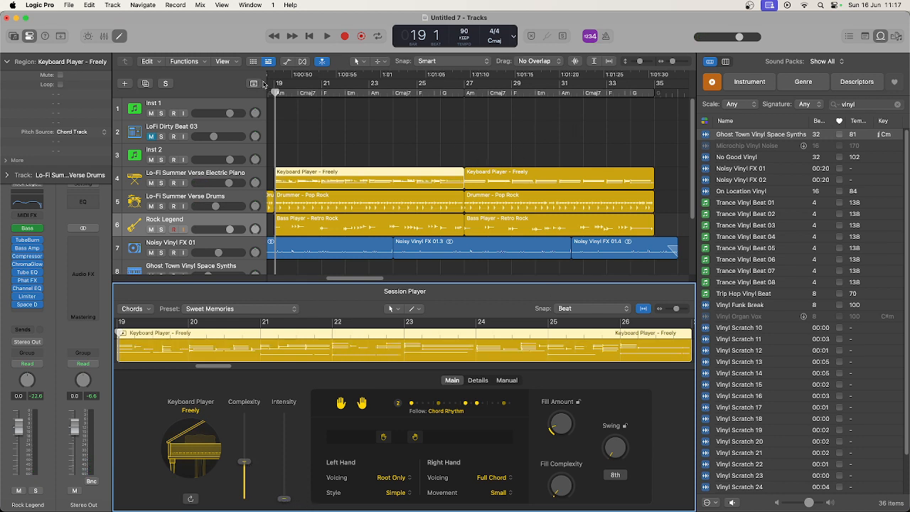
pyautogui.press('space')
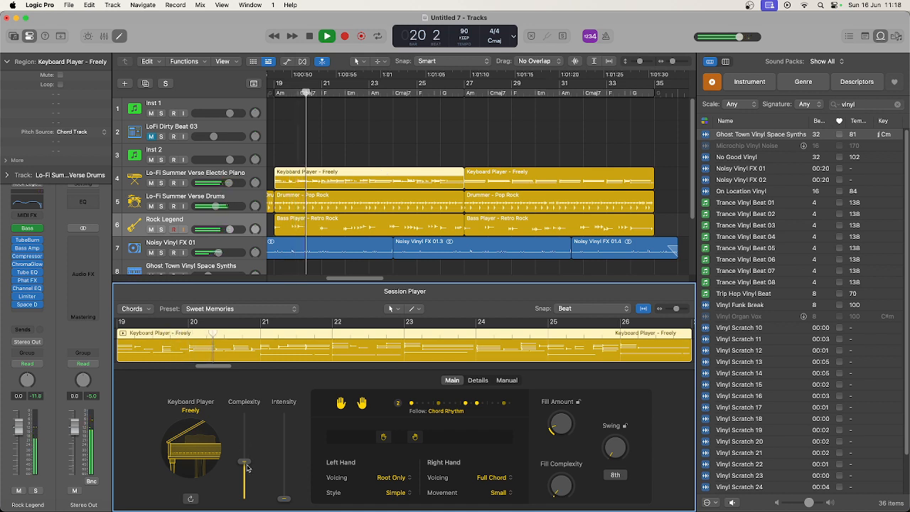
pyautogui.moveTo(247, 467); pyautogui.dragTo(251, 487)
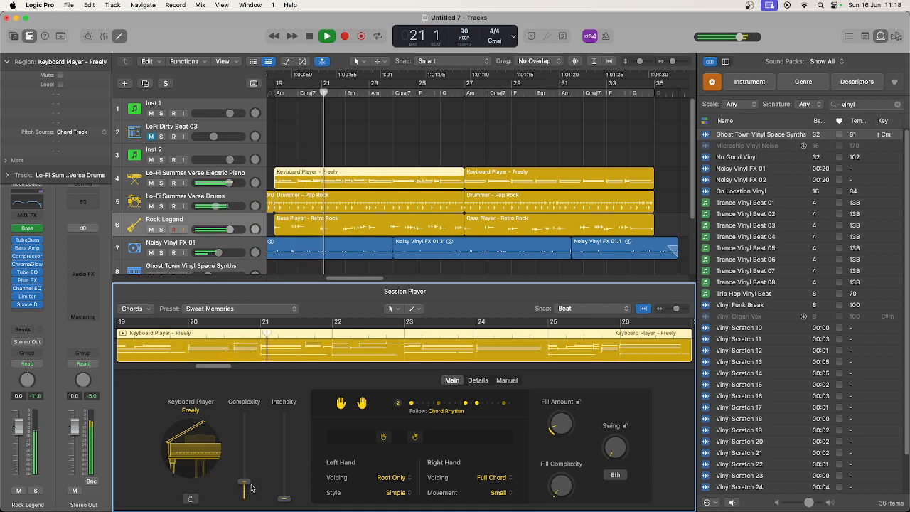
pyautogui.click(510, 181)
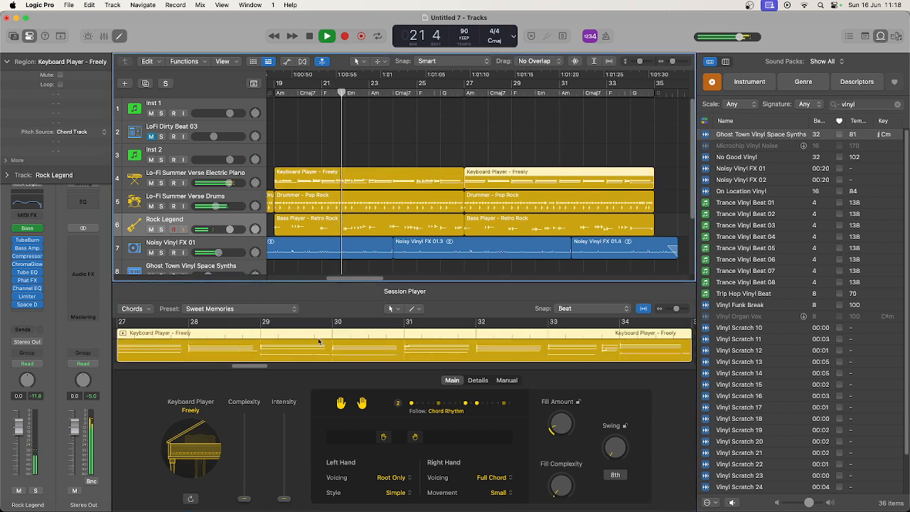
pyautogui.moveTo(249, 498); pyautogui.dragTo(283, 477)
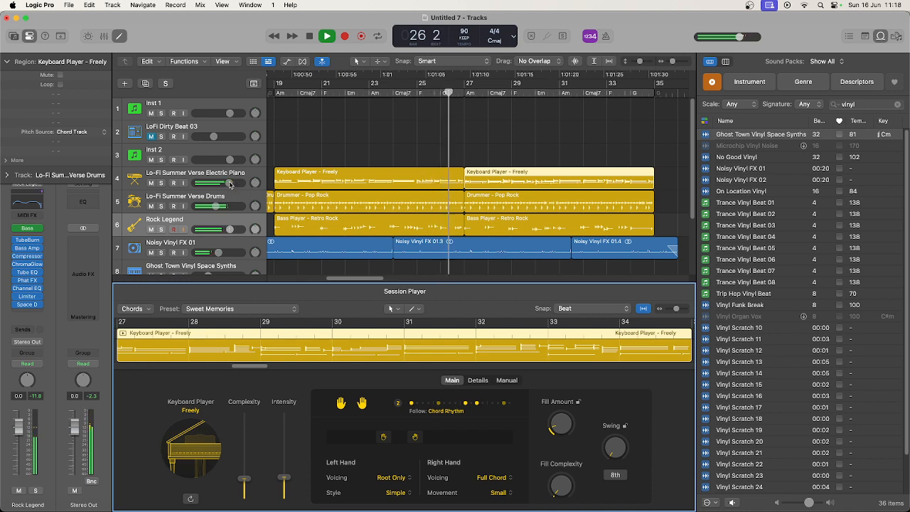
# - Lower the Lo-Fi Summer Verse Electric Piano track's volume to -5.2 dB and bypass its ChromaVerb
pyautogui.moveTo(223, 184); pyautogui.dragTo(219, 184)
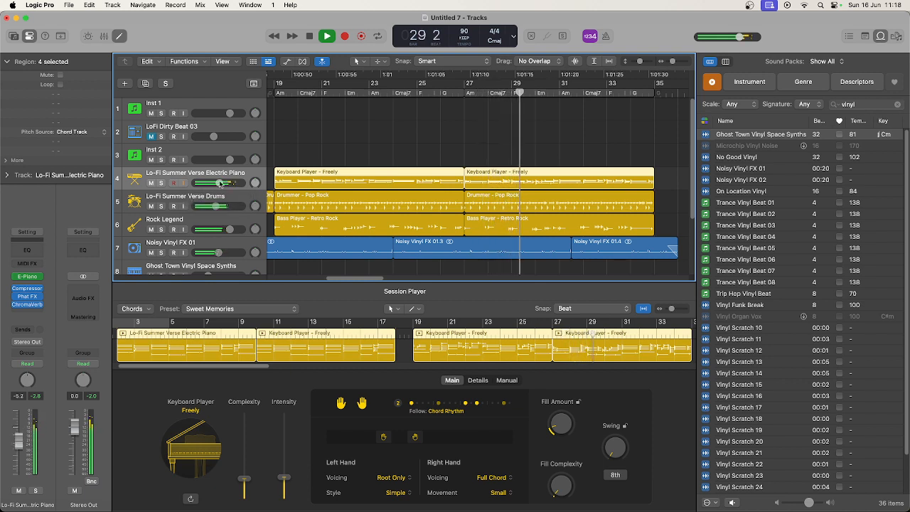
pyautogui.click(15, 306)
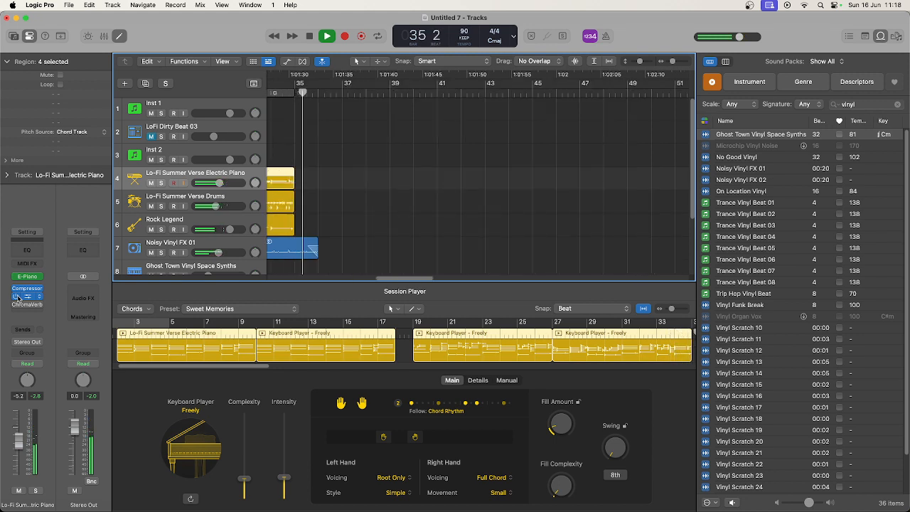
# - Copy the eight-bar chord group at bar 27 to bar 35 in the chord track and shorten the copy to one bar of Am
pyautogui.press('space')
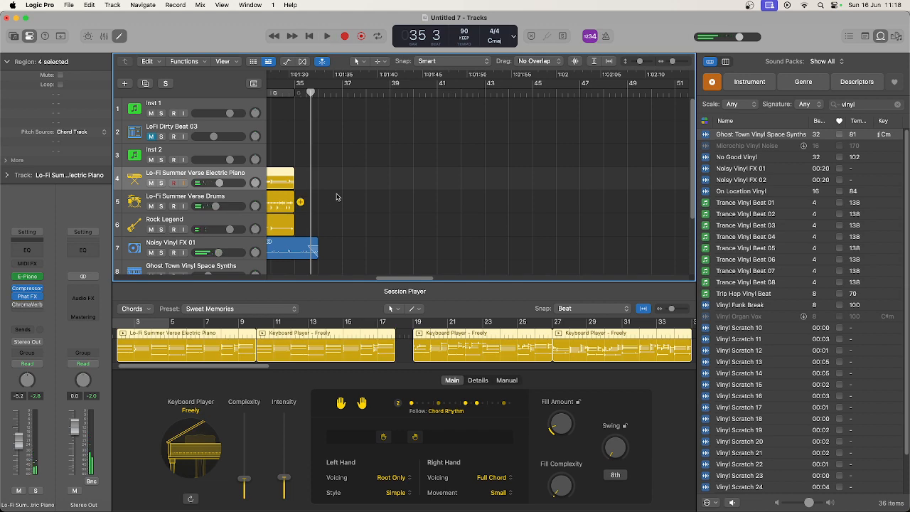
pyautogui.hscroll(-10, 425, 233)
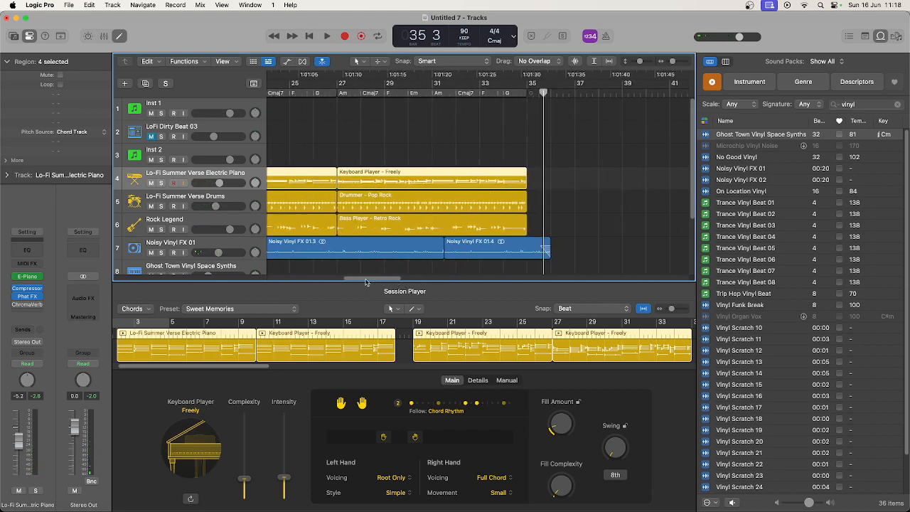
pyautogui.click(505, 92)
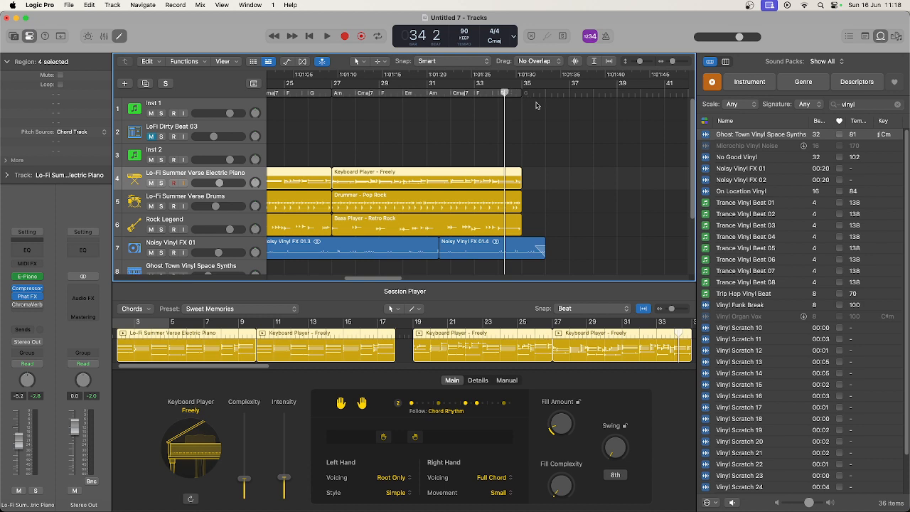
pyautogui.click(528, 94)
pyautogui.click(522, 93)
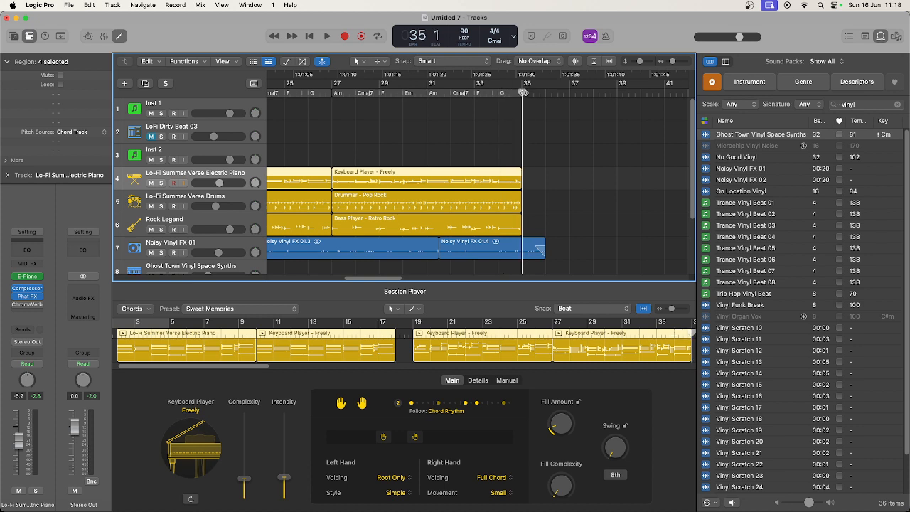
pyautogui.click(253, 84)
pyautogui.click(366, 187)
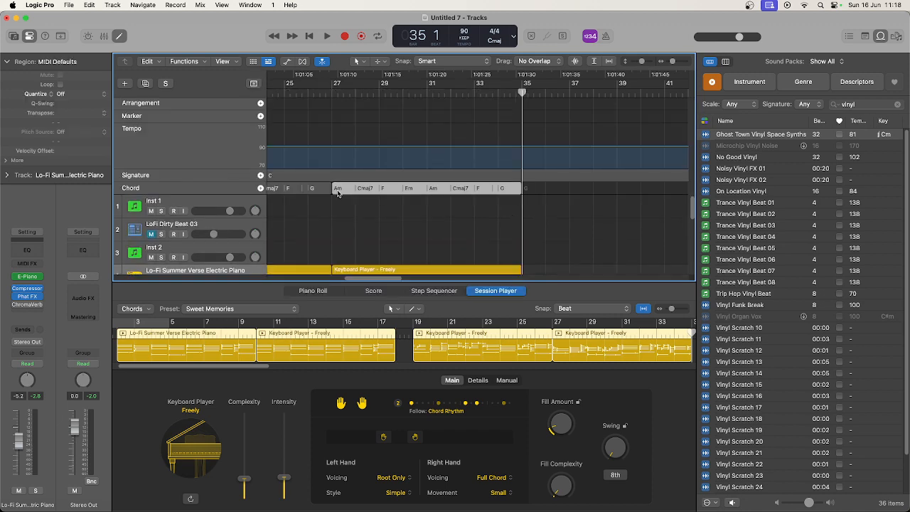
pyautogui.moveTo(343, 187); pyautogui.dragTo(536, 190)
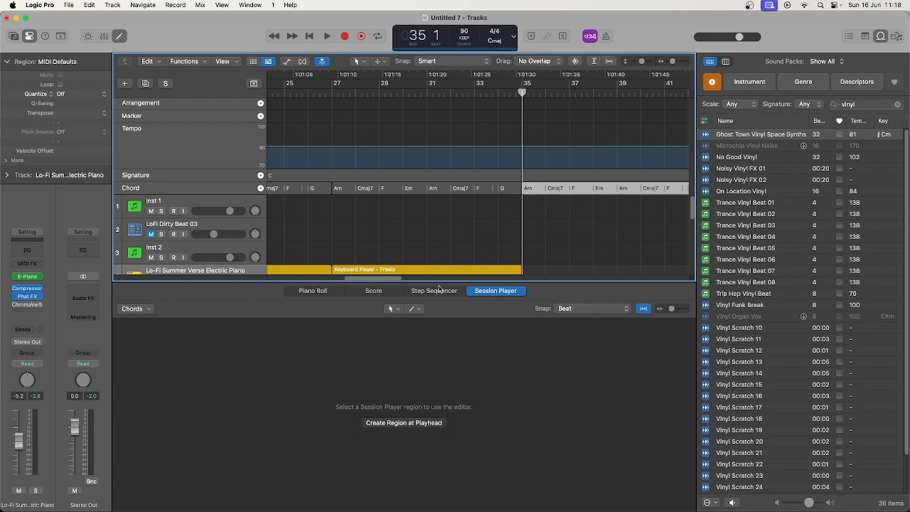
pyautogui.moveTo(392, 279); pyautogui.dragTo(398, 280)
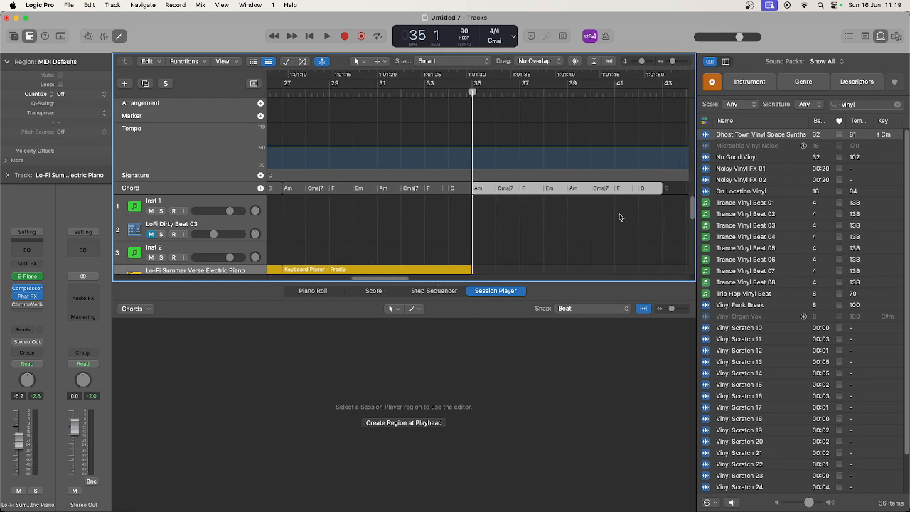
pyautogui.moveTo(660, 190); pyautogui.dragTo(496, 192)
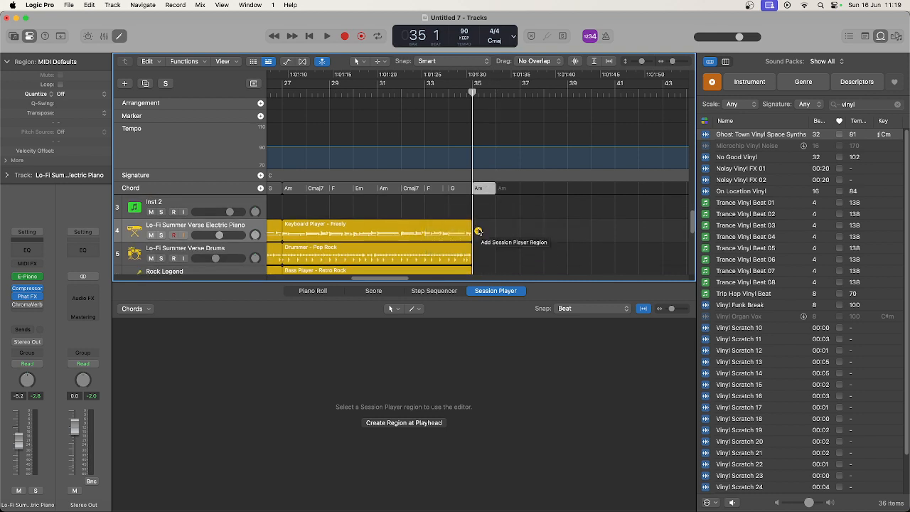
# - Add a one-bar Keyboard Player region at bar 35 on the electric piano track, set Complexity and Intensity to minimum, and play the ending
pyautogui.click(478, 231)
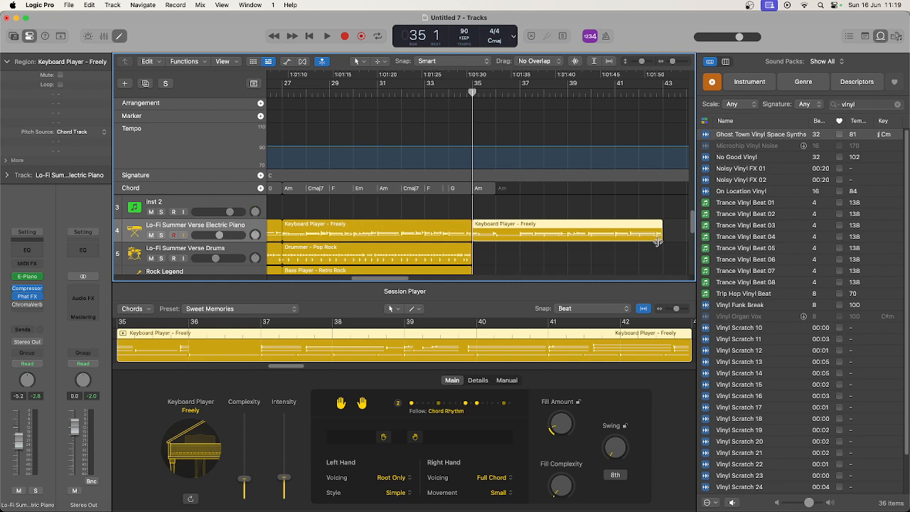
pyautogui.moveTo(658, 242); pyautogui.dragTo(496, 241)
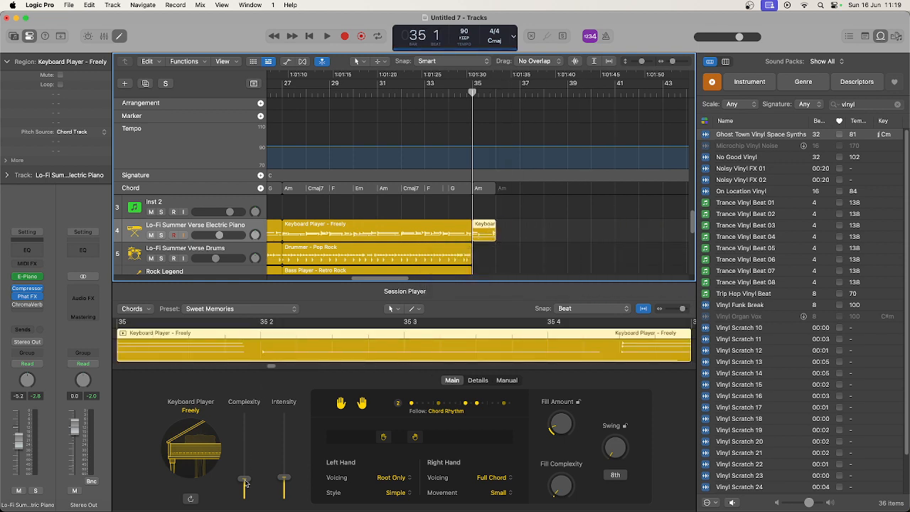
pyautogui.moveTo(245, 481); pyautogui.dragTo(247, 507)
pyautogui.moveTo(286, 484); pyautogui.dragTo(285, 508)
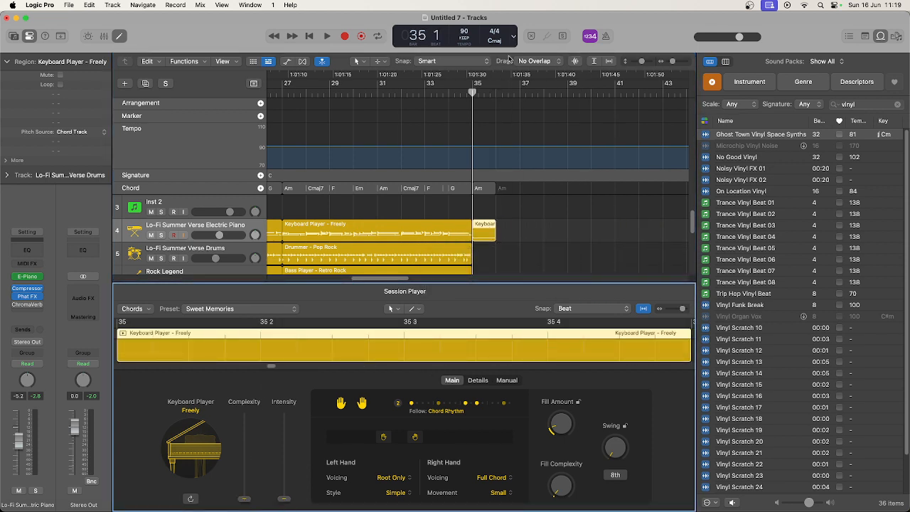
pyautogui.click(455, 92)
pyautogui.press('space')
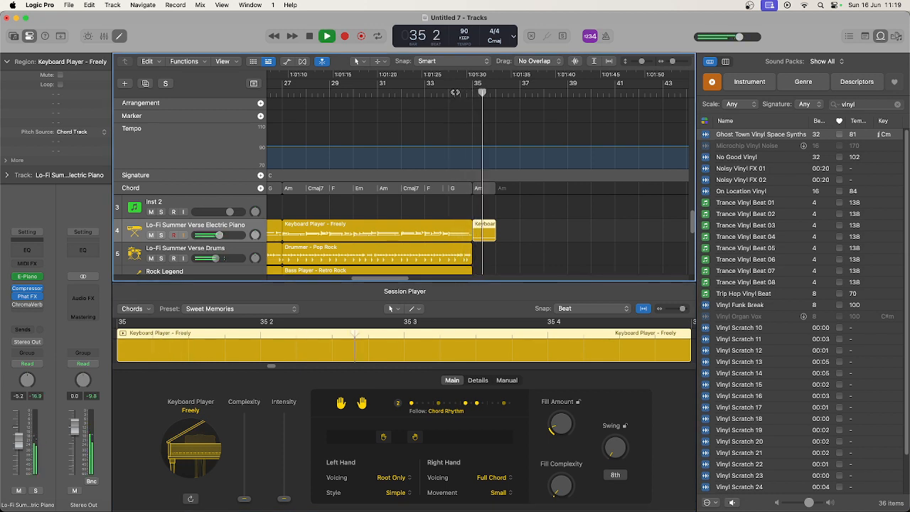
pyautogui.scroll(-3, 435, 218)
pyautogui.press('space')
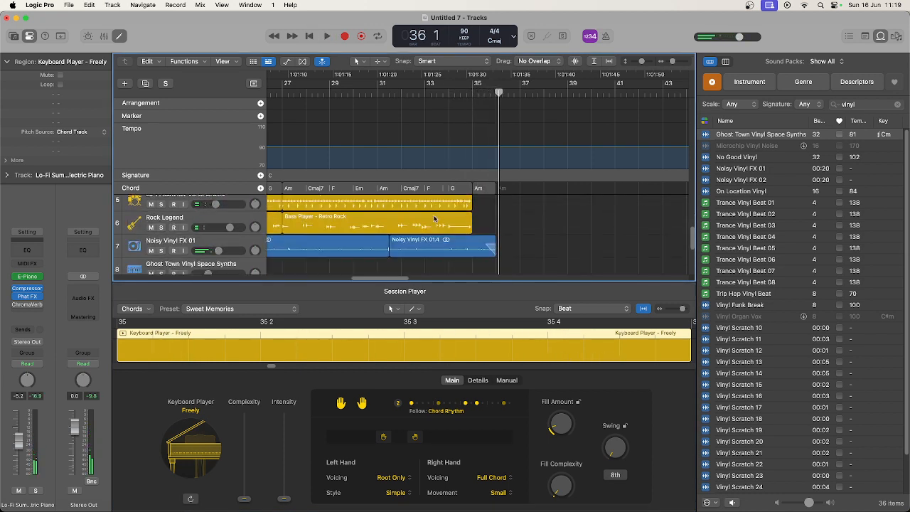
# - Add a Retro Rock bass region at bar 35 on the Rock Legend track, trim it to about two and a half beats, and play the ending
pyautogui.click(478, 224)
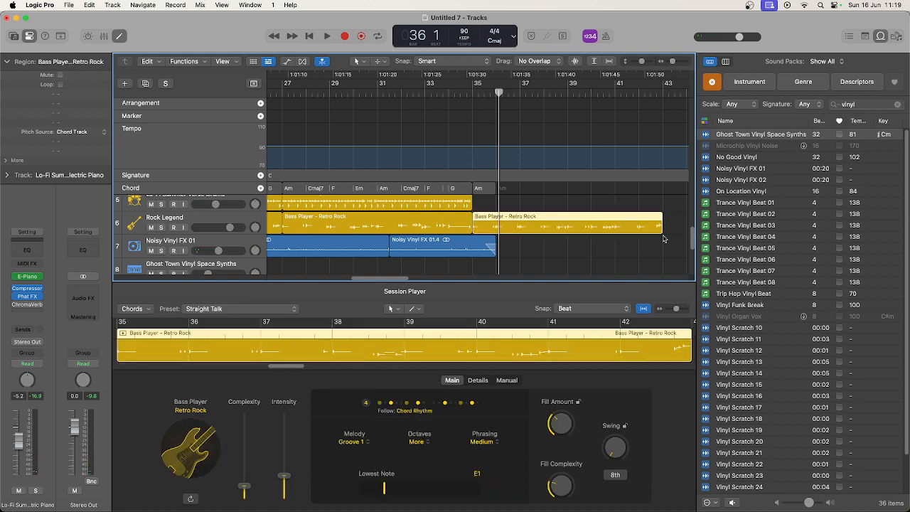
pyautogui.moveTo(664, 239); pyautogui.dragTo(496, 236)
pyautogui.click(461, 93)
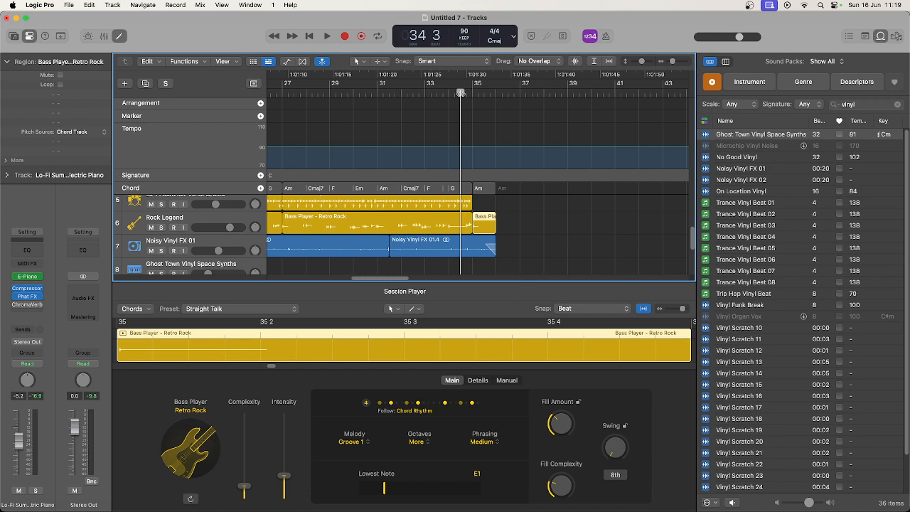
pyautogui.press('space')
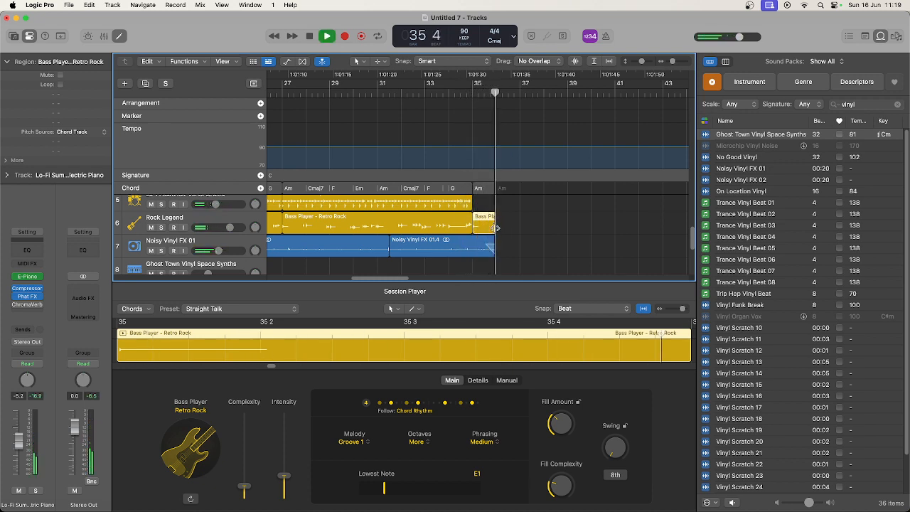
pyautogui.moveTo(495, 228); pyautogui.dragTo(487, 228)
pyautogui.press('space')
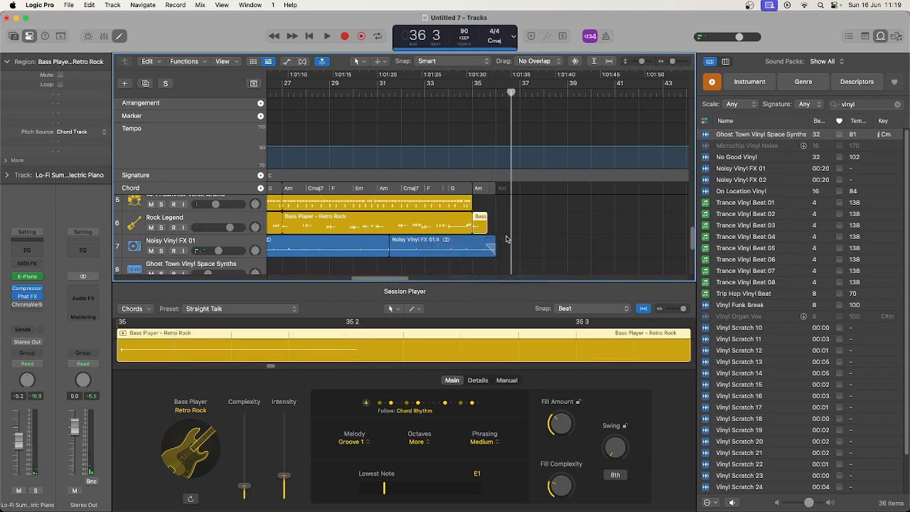
pyautogui.click(449, 93)
pyautogui.press('space')
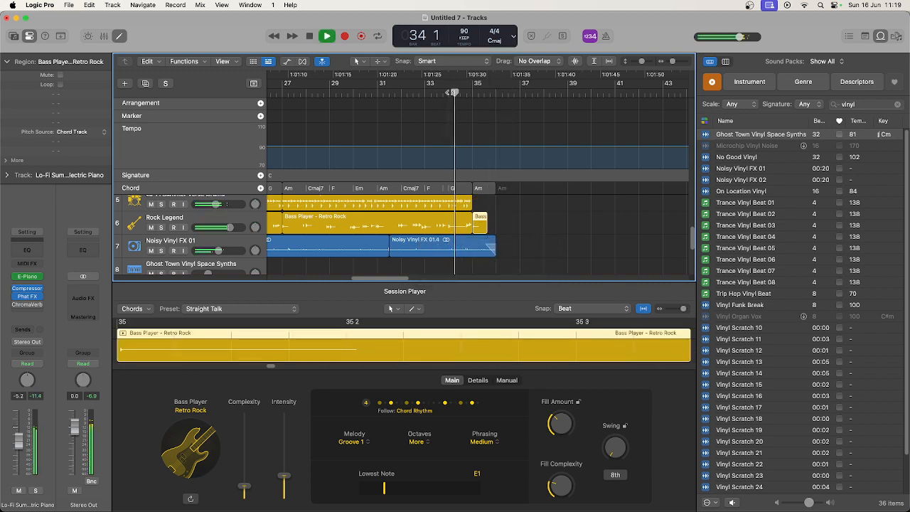
pyautogui.scroll(2, 535, 229)
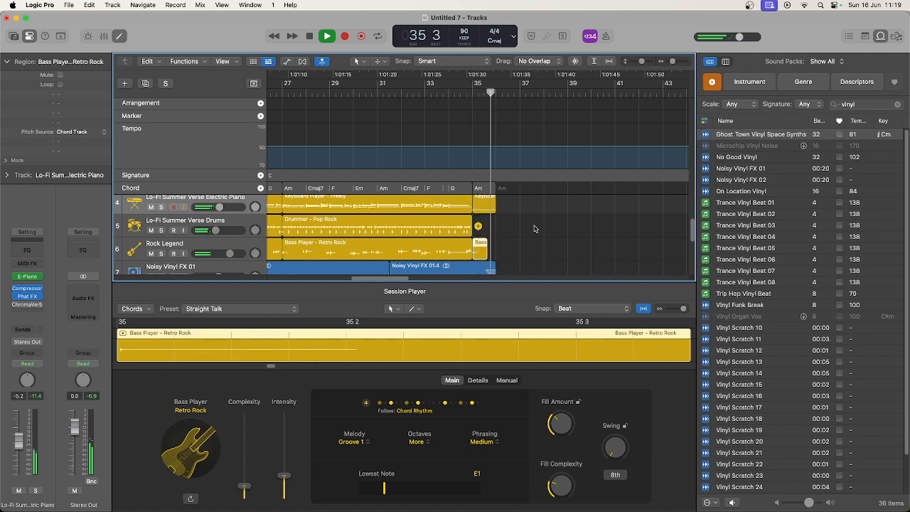
pyautogui.press('space')
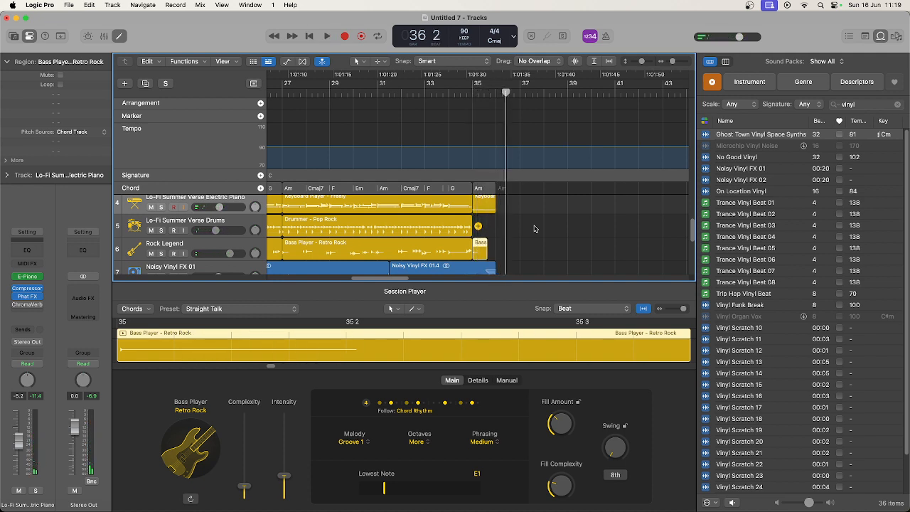
# - Hide the global tracks, enlarge the tracks area slightly, and close the loop browser to show the arrangement from bar 1
pyautogui.scroll(-2, 534, 228)
pyautogui.scroll(3, 534, 228)
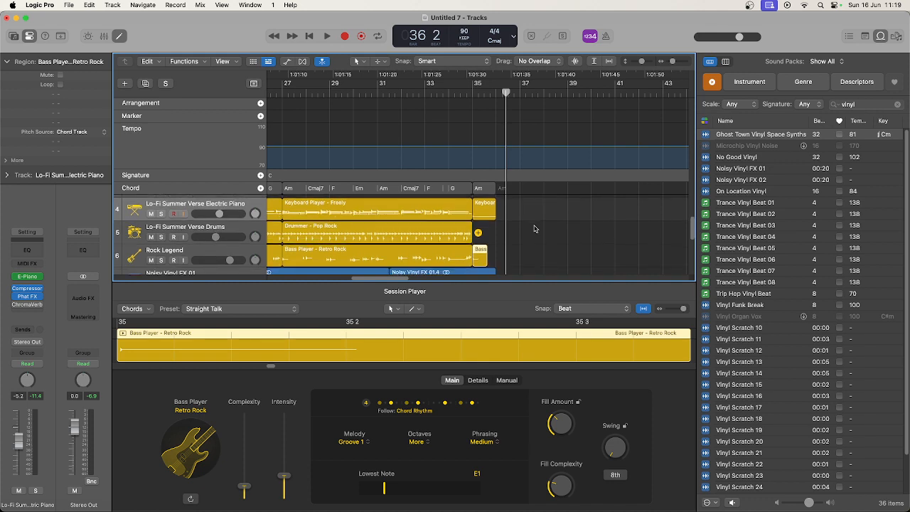
pyautogui.scroll(-3, 534, 228)
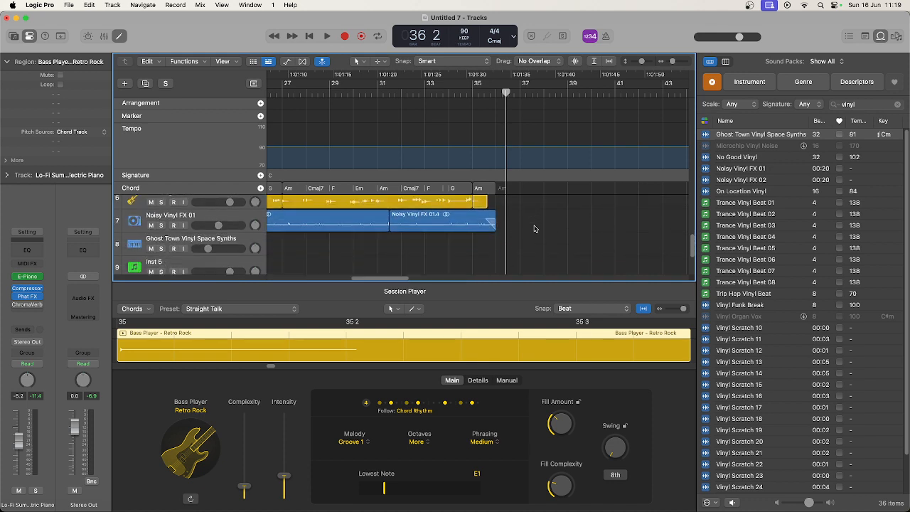
pyautogui.scroll(1, 534, 229)
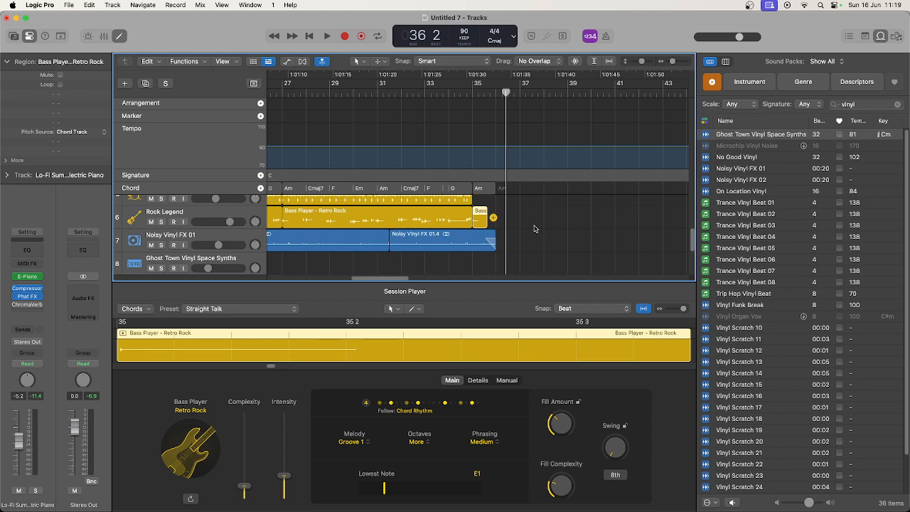
pyautogui.click(253, 82)
pyautogui.scroll(3, 523, 218)
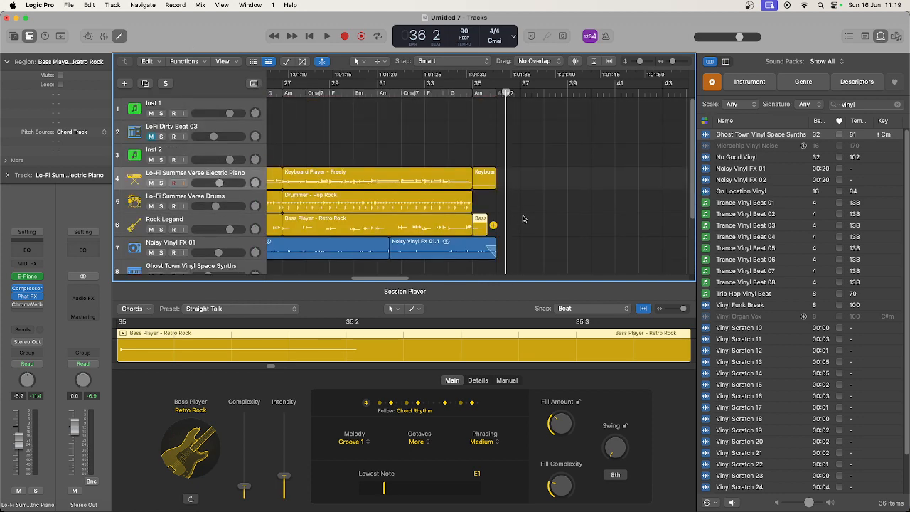
pyautogui.moveTo(399, 278); pyautogui.dragTo(295, 278)
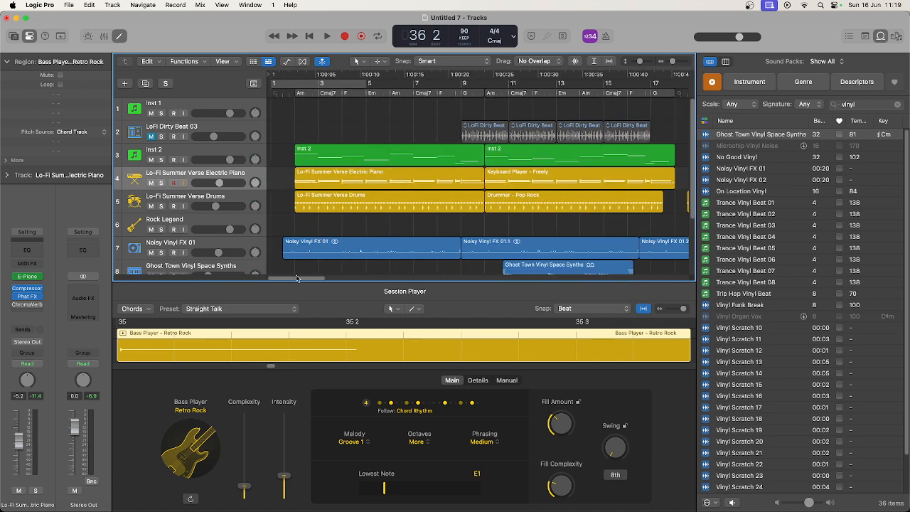
pyautogui.moveTo(341, 281); pyautogui.dragTo(344, 366)
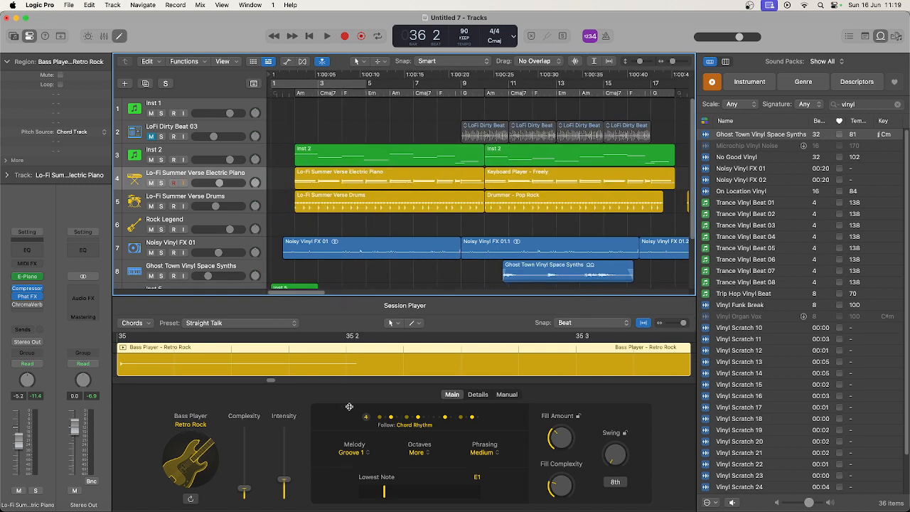
pyautogui.click(881, 37)
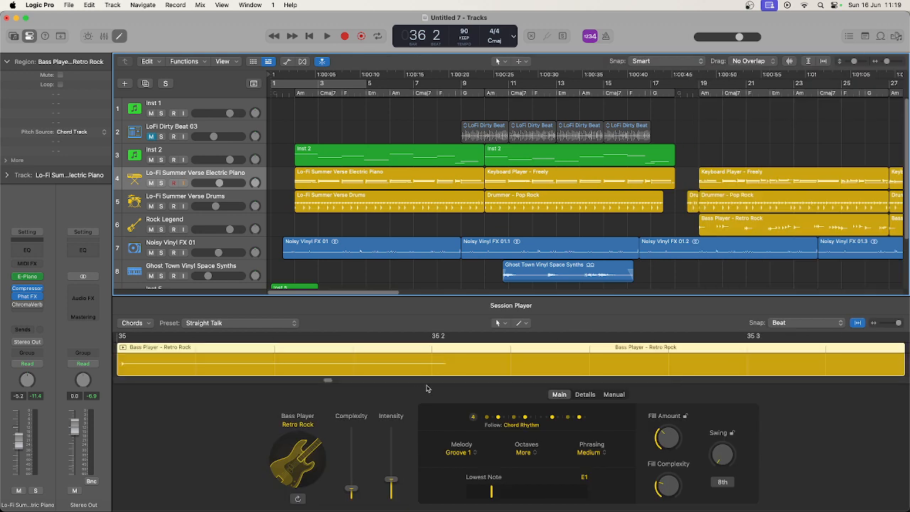
pyautogui.click(431, 353)
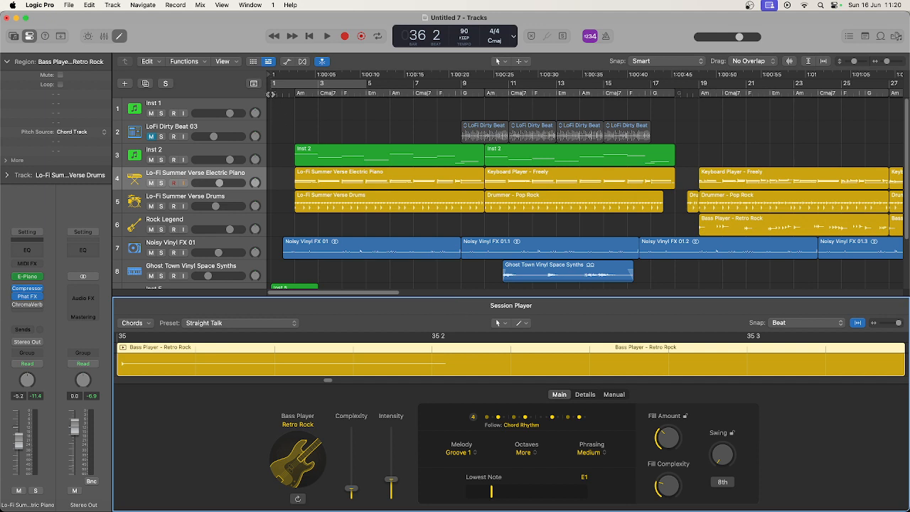
# - Copy the Inst 2 region at bar 10 to bar 19 and again to bar 27, without copying the automation data
pyautogui.click(278, 93)
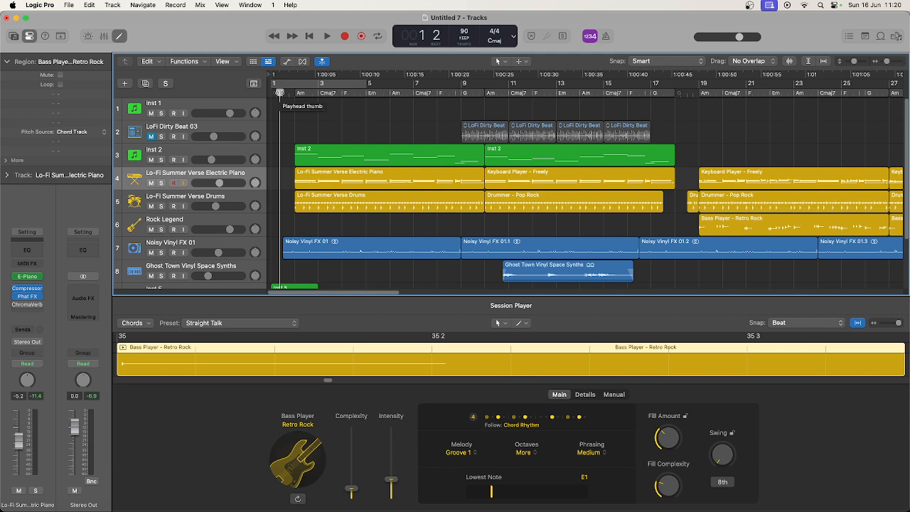
pyautogui.moveTo(385, 294); pyautogui.dragTo(411, 306)
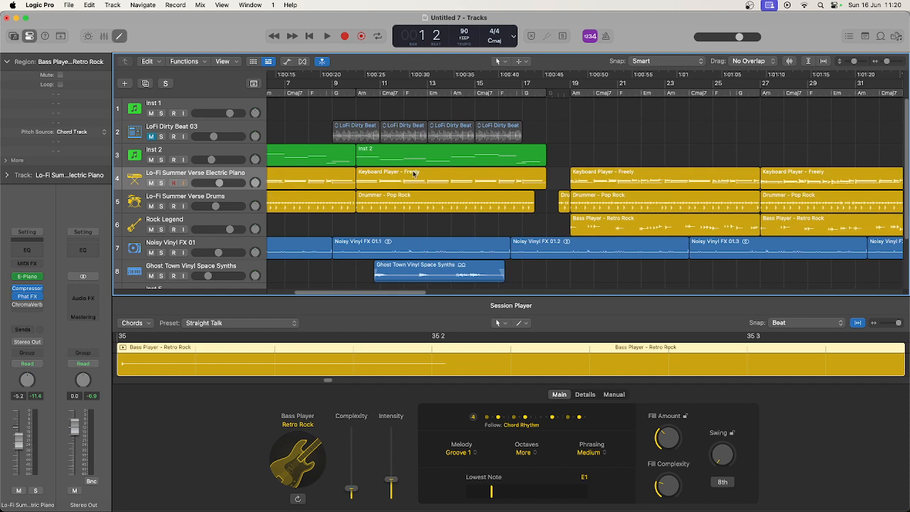
pyautogui.moveTo(418, 155); pyautogui.dragTo(615, 150)
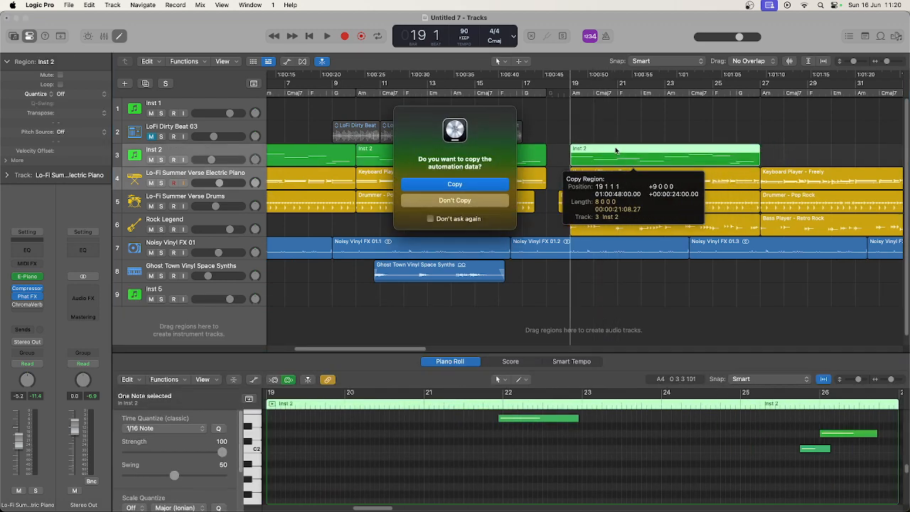
pyautogui.click(481, 200)
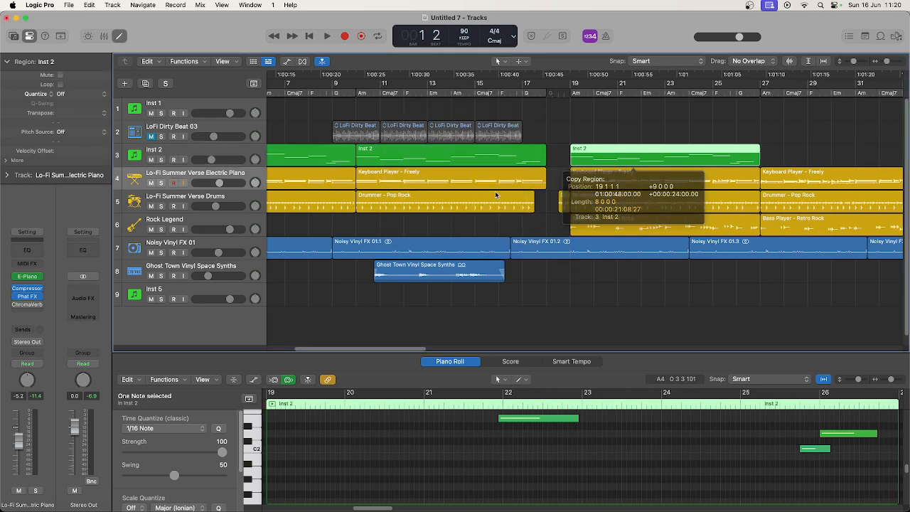
pyautogui.moveTo(588, 157); pyautogui.dragTo(779, 166)
pyautogui.click(452, 200)
# - Play the song from the beginning and delete the Inst 2 region at bar 2 without erasing its automation data
pyautogui.press('Return')
pyautogui.press('space')
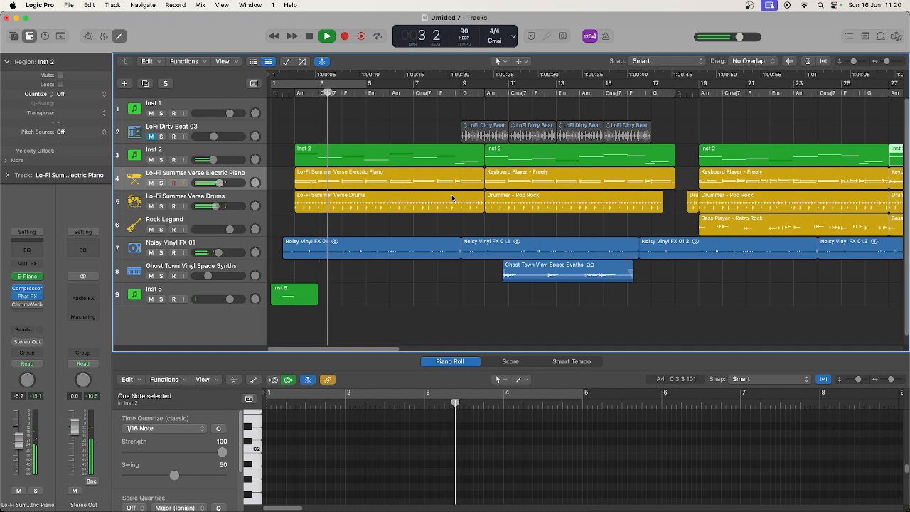
pyautogui.click(414, 152)
pyautogui.press('Delete')
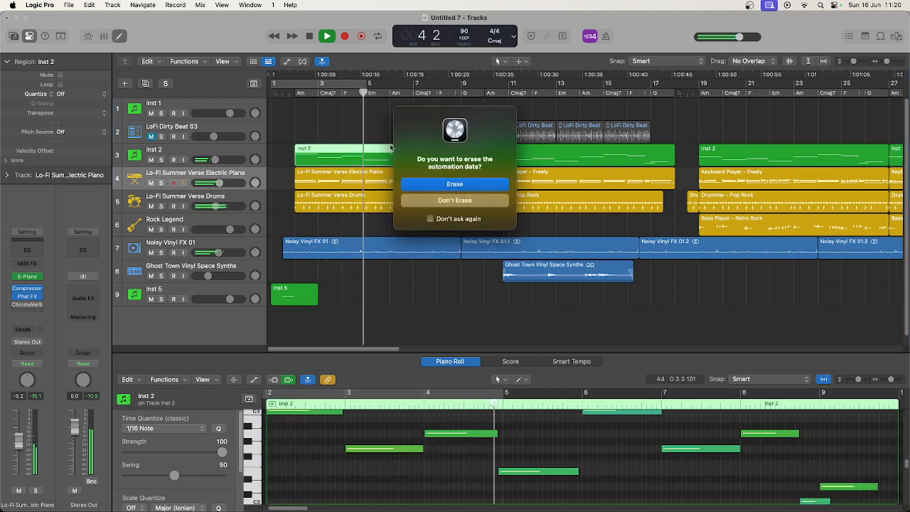
pyautogui.click(414, 202)
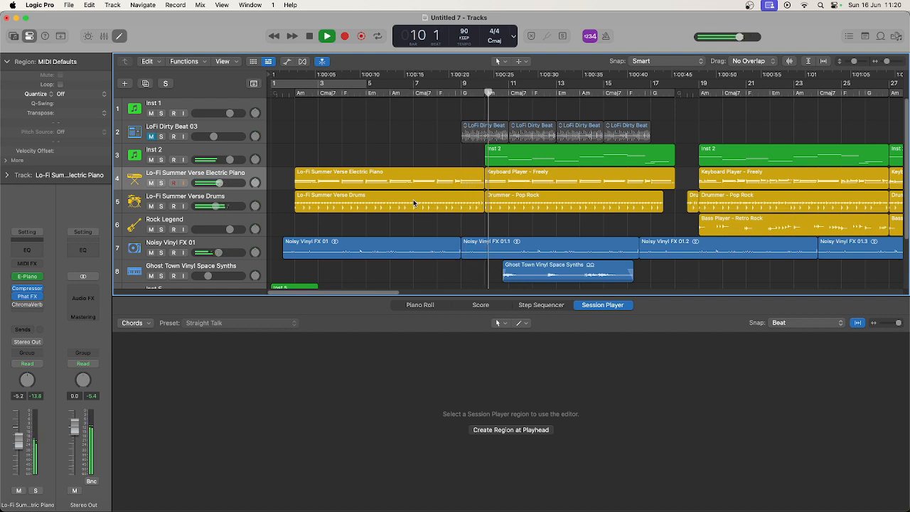
# - Show track automation and move Inst 2's -4.8 dB and 0 dB volume points into the gap just before bar 19
pyautogui.click(562, 151)
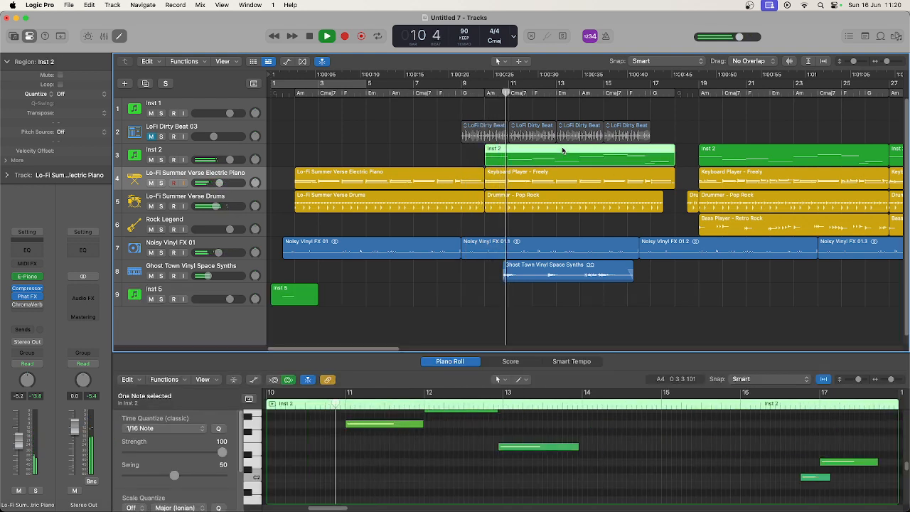
pyautogui.press('a')
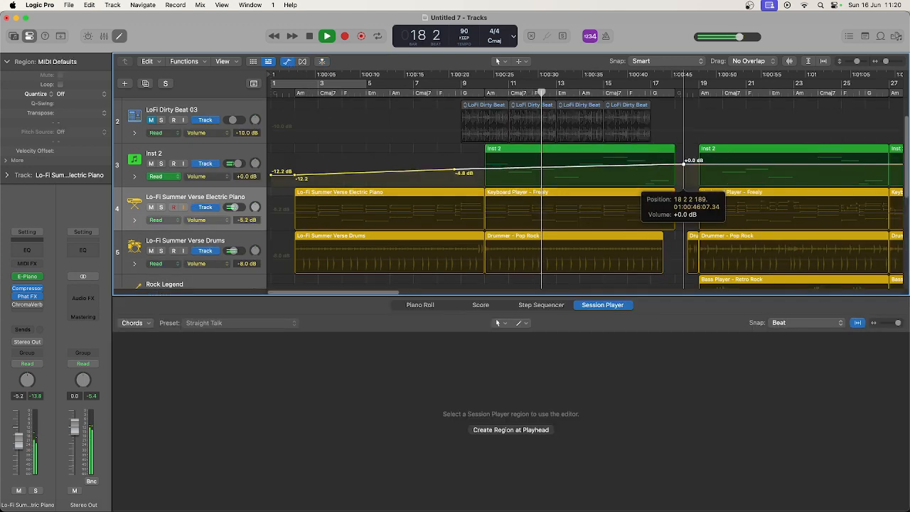
pyautogui.moveTo(485, 162); pyautogui.dragTo(695, 163)
pyautogui.moveTo(454, 171); pyautogui.dragTo(680, 172)
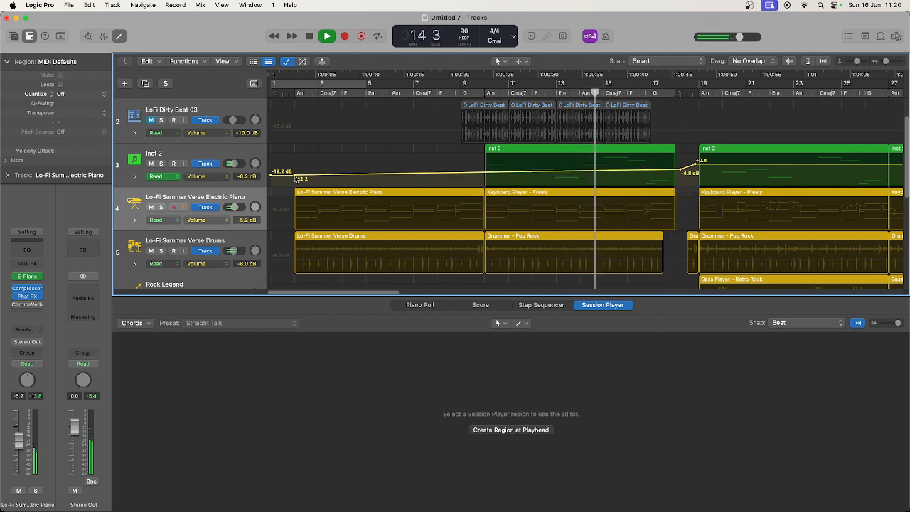
# - Adjust the Inst 2 volume automation to -8.1 dB at bar 10 and -2.8 dB at the end of that region
pyautogui.moveTo(295, 177); pyautogui.dragTo(484, 176)
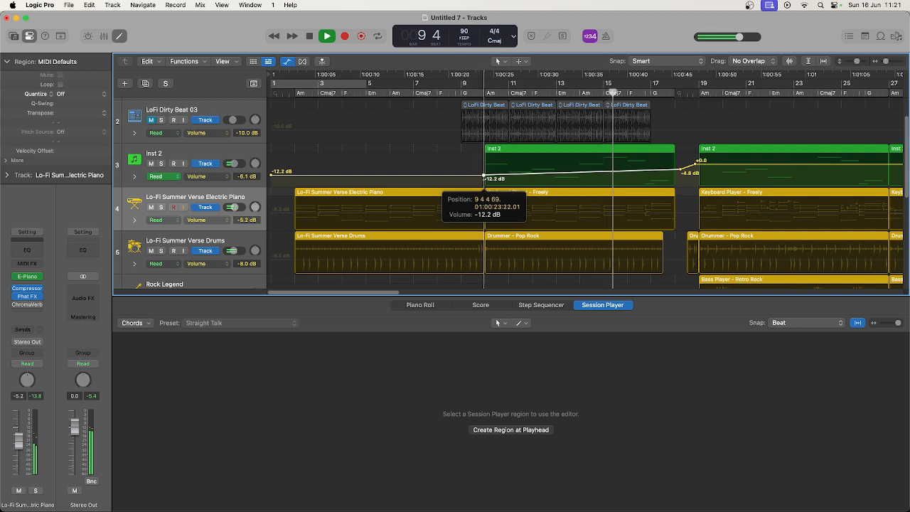
pyautogui.moveTo(680, 169); pyautogui.dragTo(675, 168)
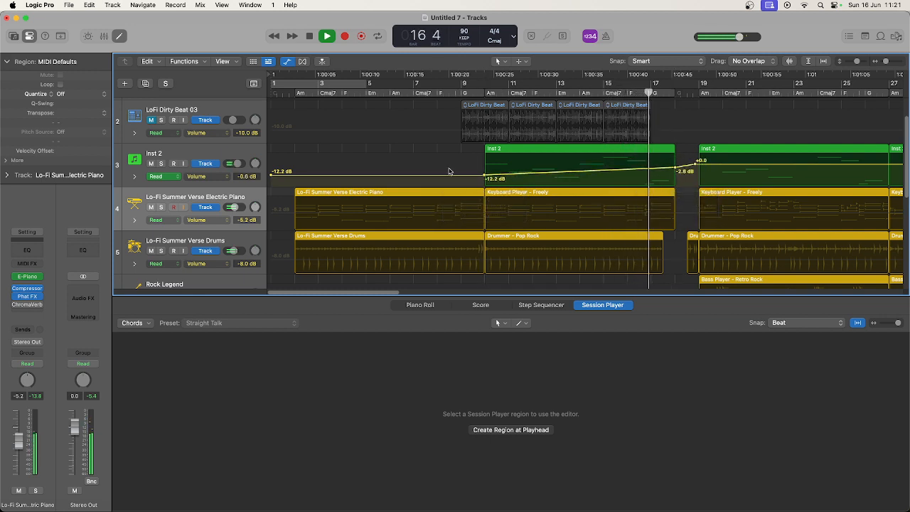
pyautogui.moveTo(484, 178); pyautogui.dragTo(484, 173)
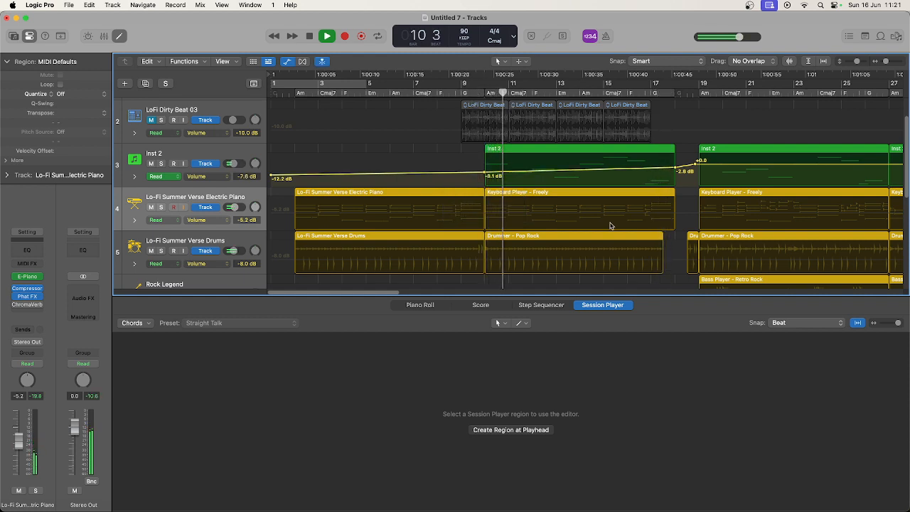
# - Copy the Ghost Town Vinyl Space Synths region to about bar 29 and again to about bar 20
pyautogui.scroll(-5, 610, 226)
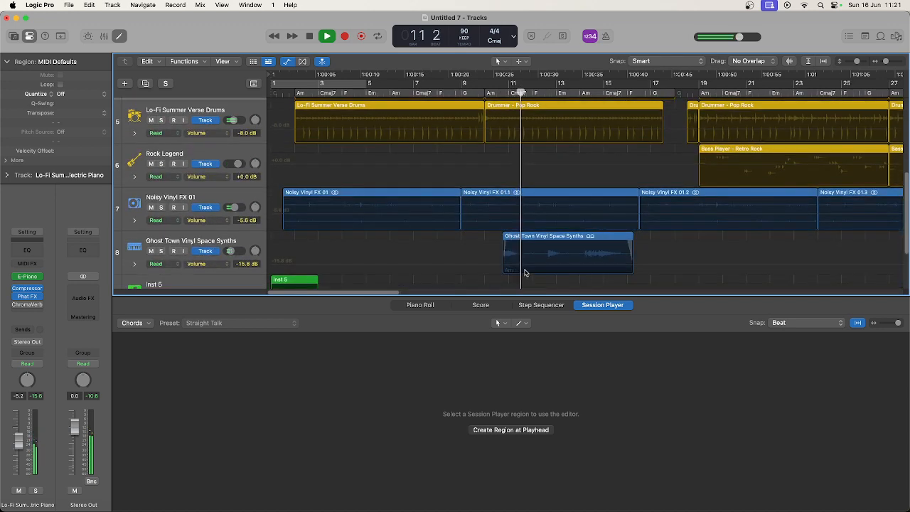
pyautogui.click(218, 243)
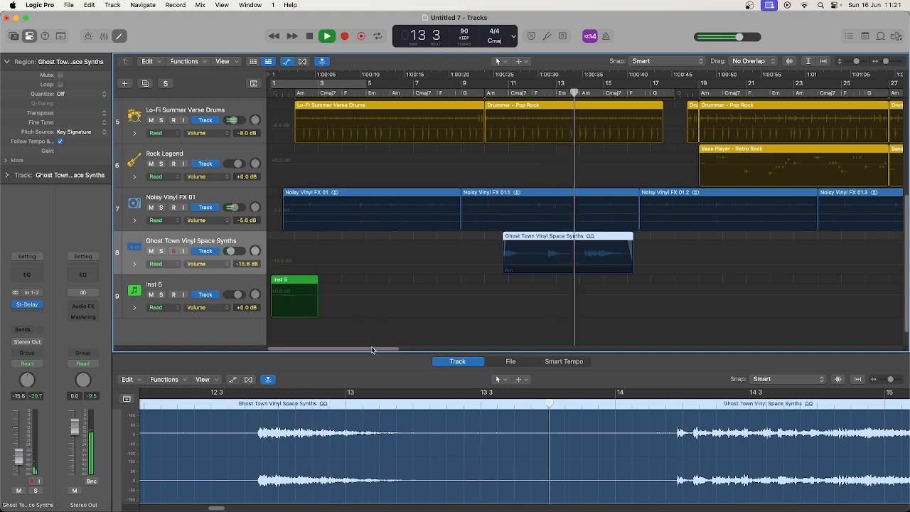
pyautogui.moveTo(371, 349); pyautogui.dragTo(431, 356)
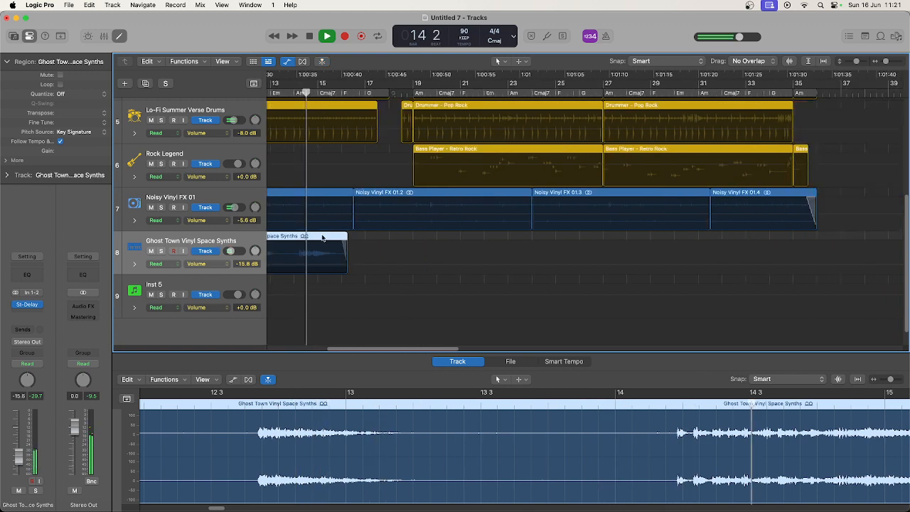
pyautogui.moveTo(322, 242); pyautogui.dragTo(761, 246)
pyautogui.press('alt')
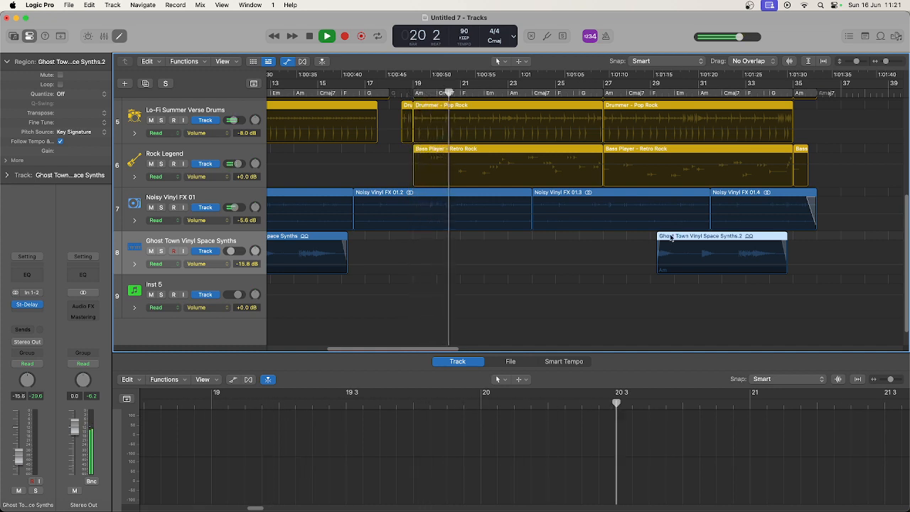
pyautogui.moveTo(670, 238); pyautogui.dragTo(458, 243)
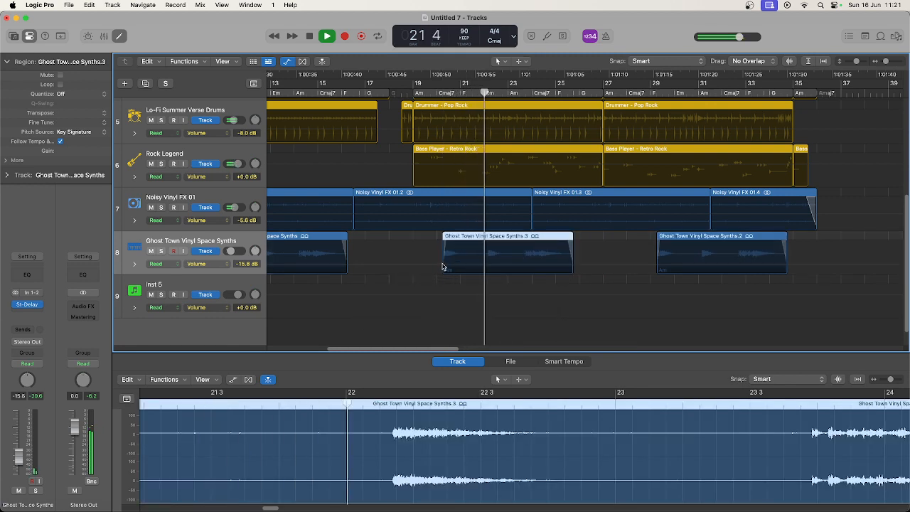
# - Hide track automation and trim both ends of the Ghost Town copy near bar 20 to a length of 1 bar 3 beats
pyautogui.click(443, 267)
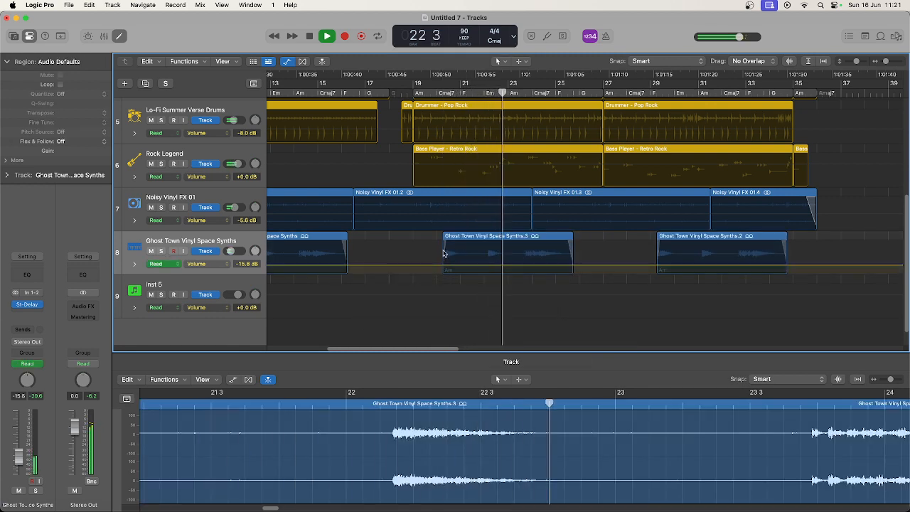
pyautogui.click(286, 61)
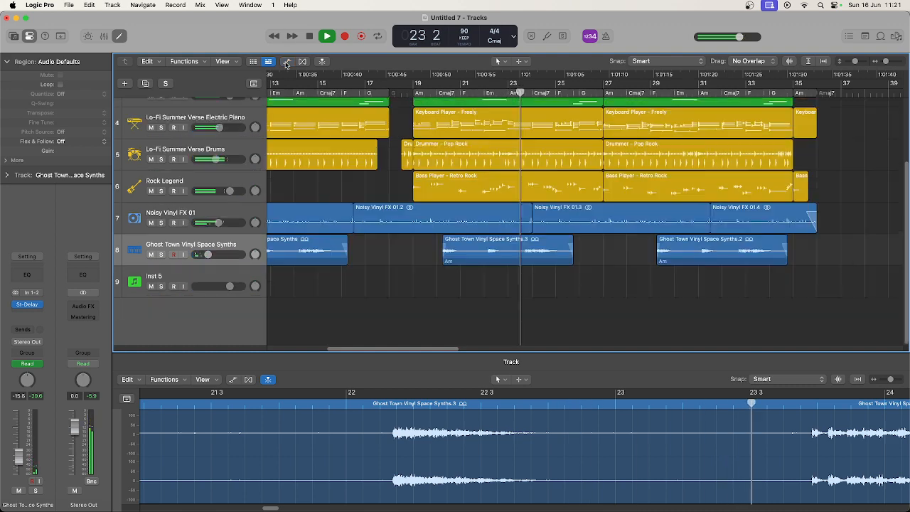
pyautogui.moveTo(443, 267); pyautogui.dragTo(473, 268)
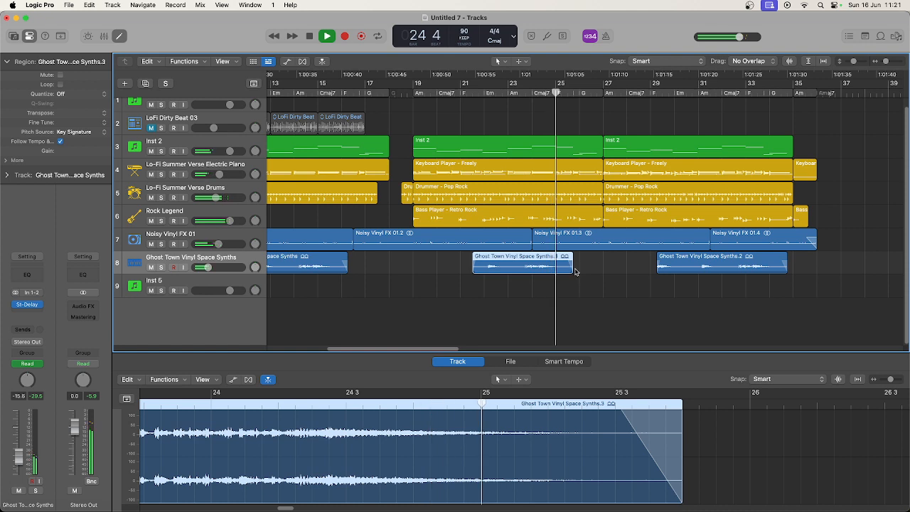
pyautogui.moveTo(575, 271); pyautogui.dragTo(512, 272)
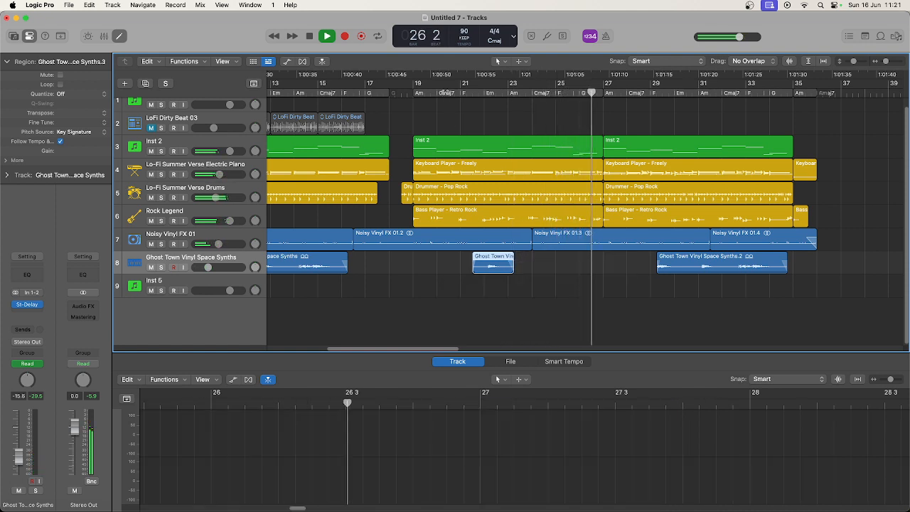
# - Play from about bar 20 and move the trimmed Ghost Town region earlier to start at bar 20
pyautogui.click(445, 92)
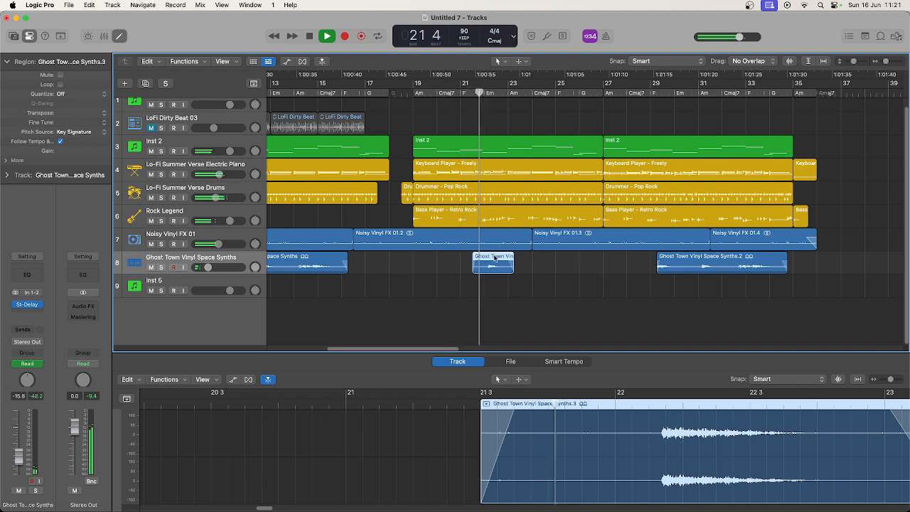
pyautogui.press('space')
pyautogui.moveTo(496, 259); pyautogui.dragTo(460, 254)
pyautogui.click(501, 187)
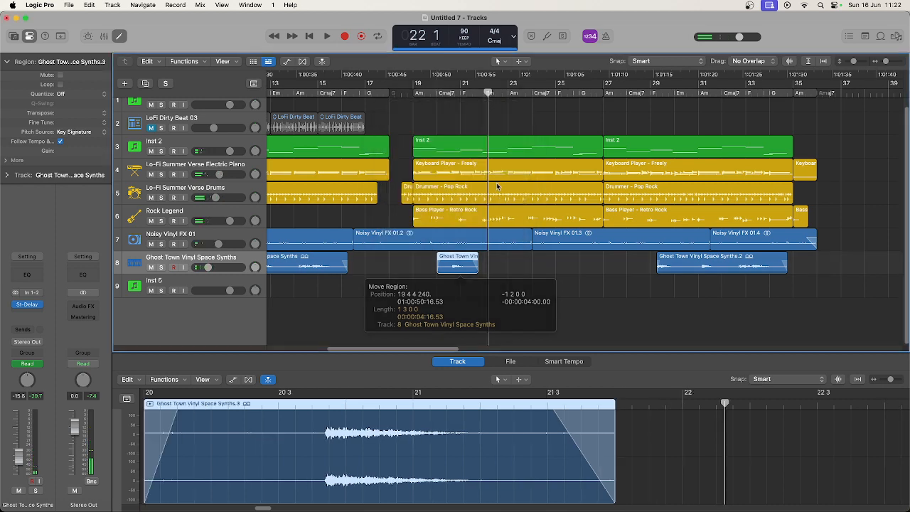
# - Copy the Ghost Town region near bar 29 to bar 22 beat 4 without copying the automation data
pyautogui.click(716, 261)
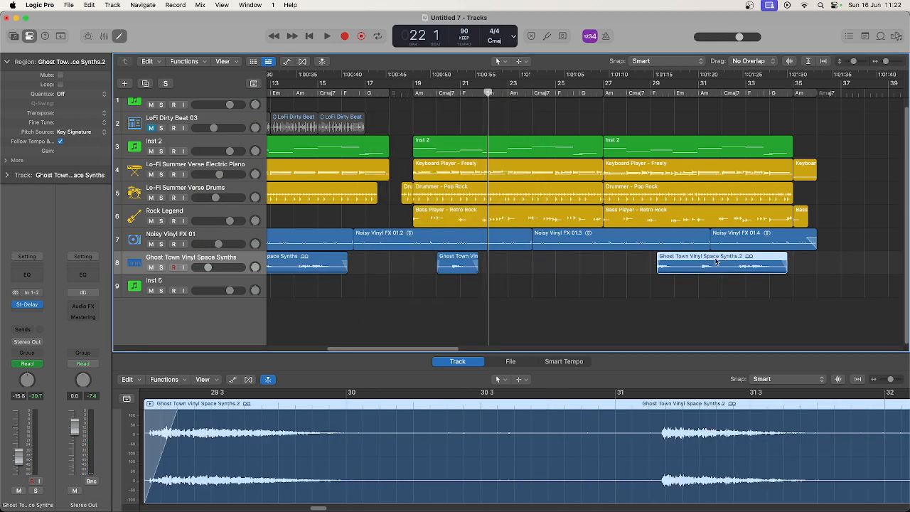
pyautogui.moveTo(716, 262); pyautogui.dragTo(558, 260)
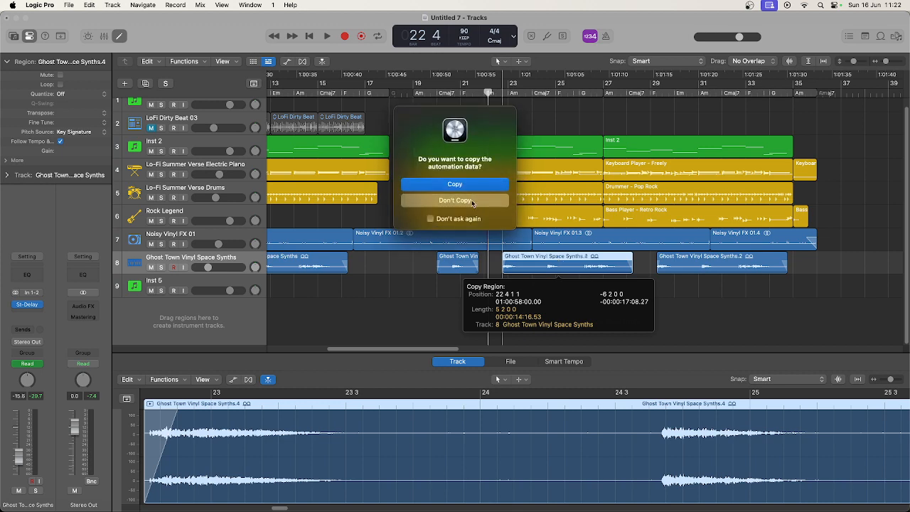
pyautogui.click(472, 202)
# - Trim both ends of the new Ghost Town copy to a length of two bars and move it to bar 24 beat 2
pyautogui.moveTo(502, 268); pyautogui.dragTo(573, 268)
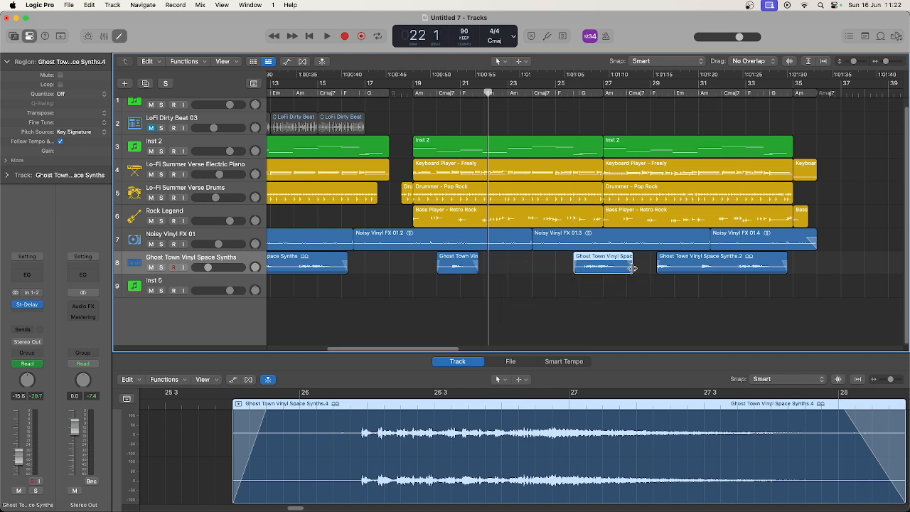
pyautogui.moveTo(632, 268); pyautogui.dragTo(566, 258)
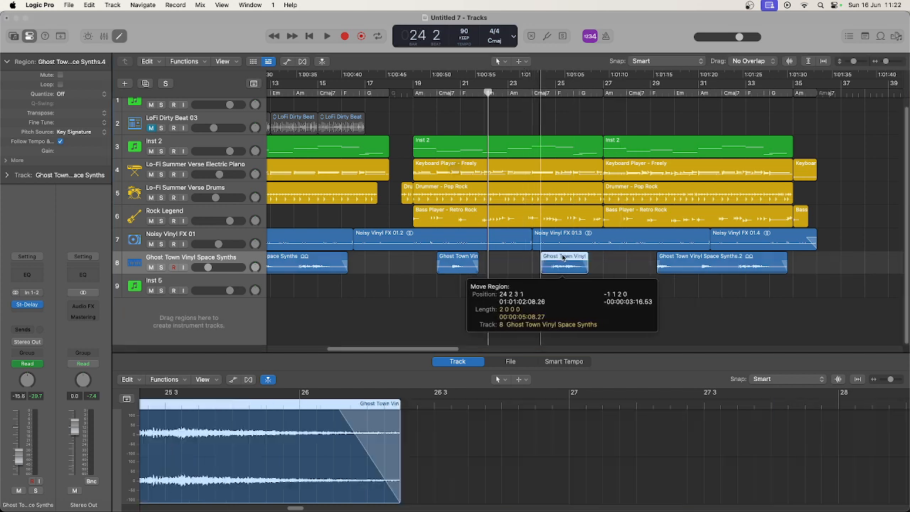
pyautogui.click(468, 187)
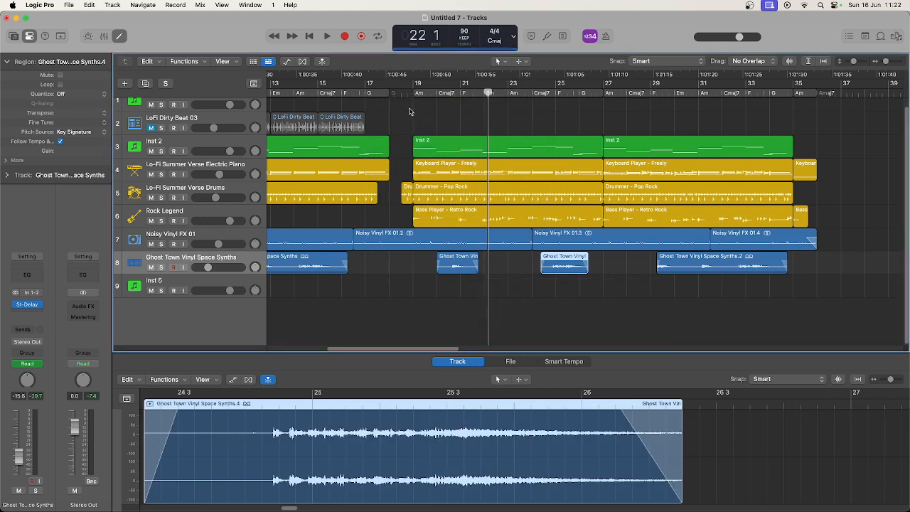
# - Play the arrangement from bar 19 through to its end to check the placed synth regions
pyautogui.click(288, 62)
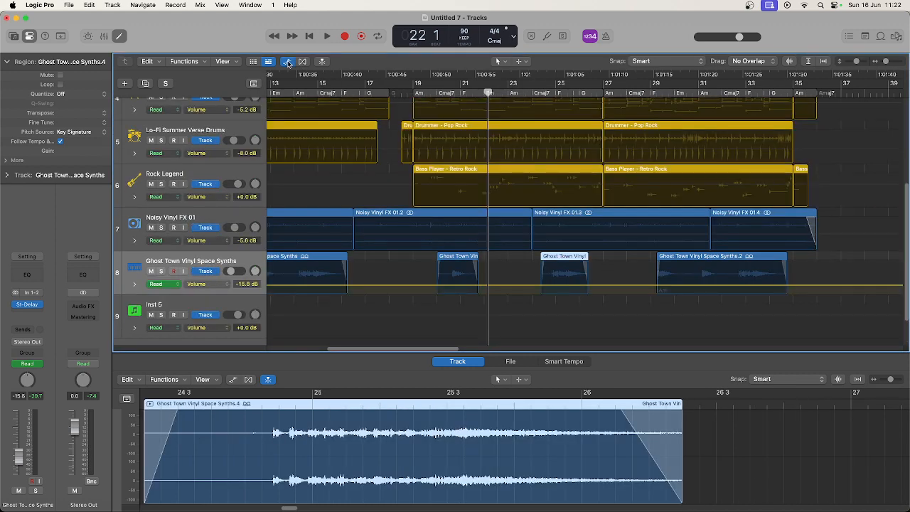
pyautogui.click(288, 62)
pyautogui.press('space')
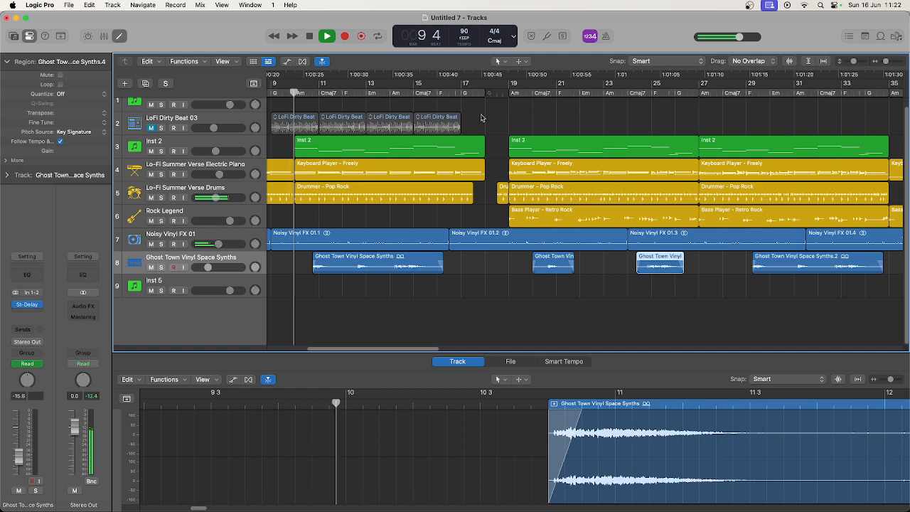
pyautogui.press('space')
pyautogui.doubleClick(515, 92)
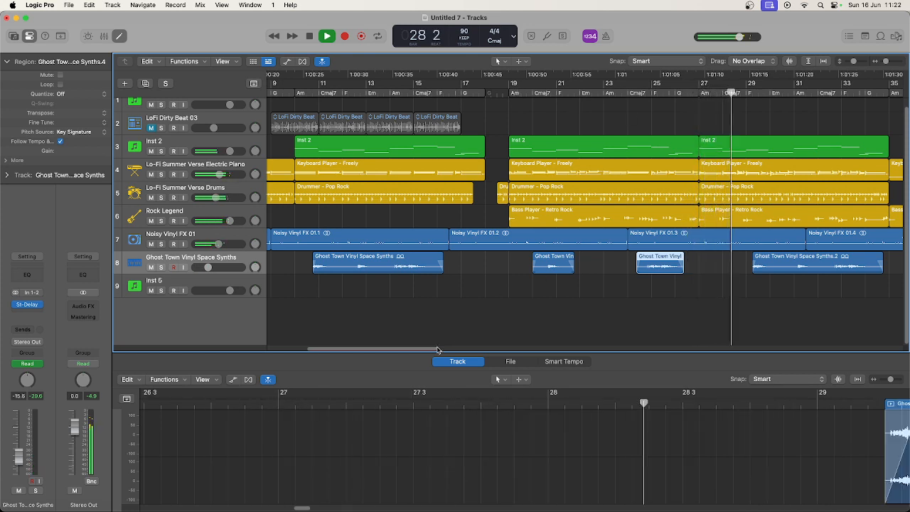
pyautogui.moveTo(435, 352); pyautogui.dragTo(474, 351)
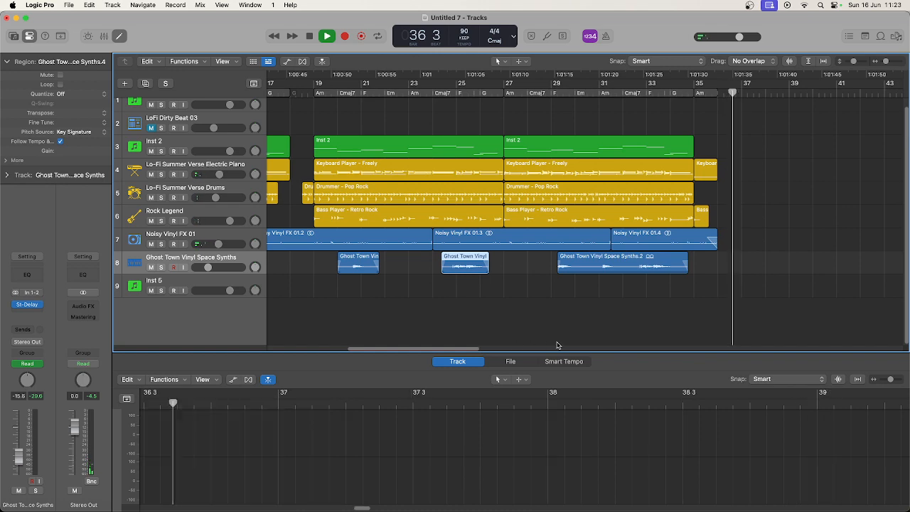
pyautogui.press('space')
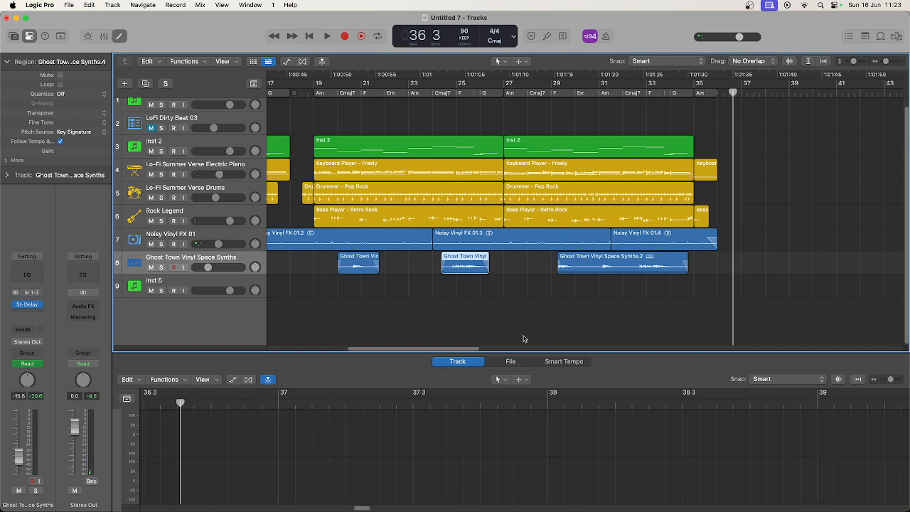
# - Play the Inst 5 region at the song's start and copy it to bar 9
pyautogui.click(258, 285)
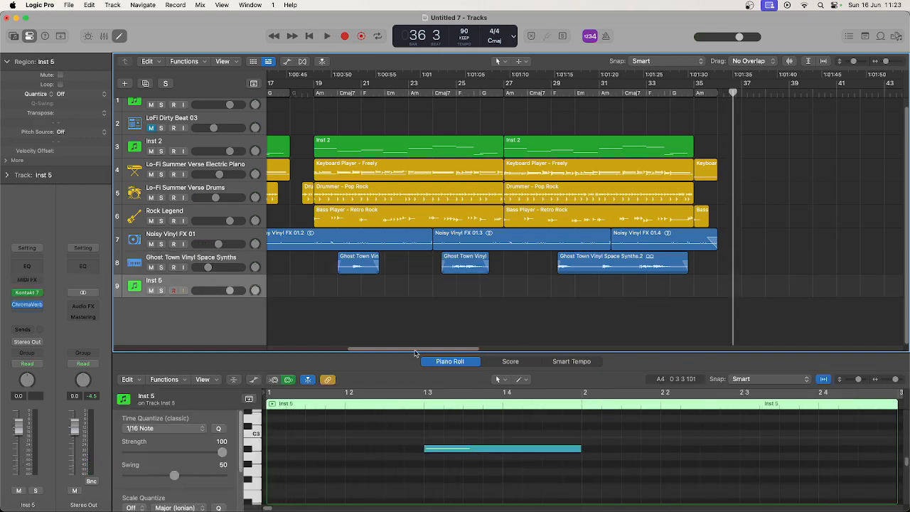
pyautogui.moveTo(416, 352); pyautogui.dragTo(334, 350)
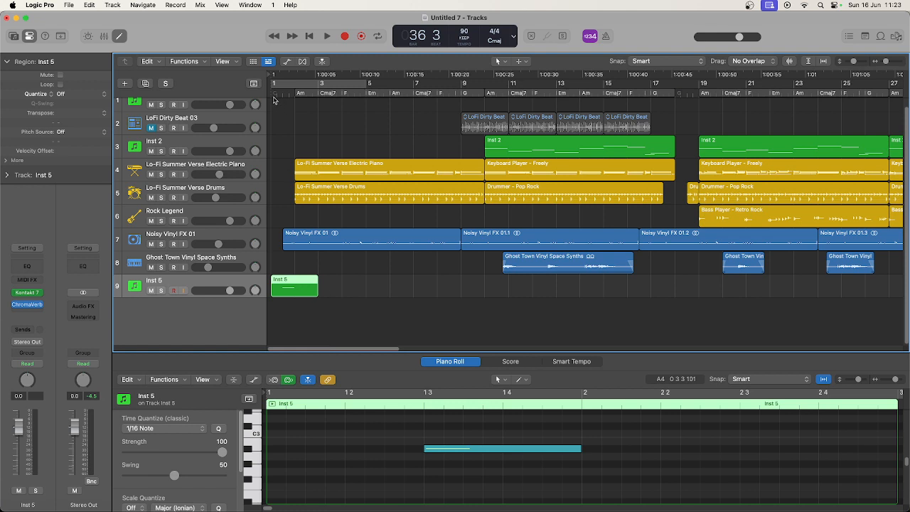
pyautogui.press('space')
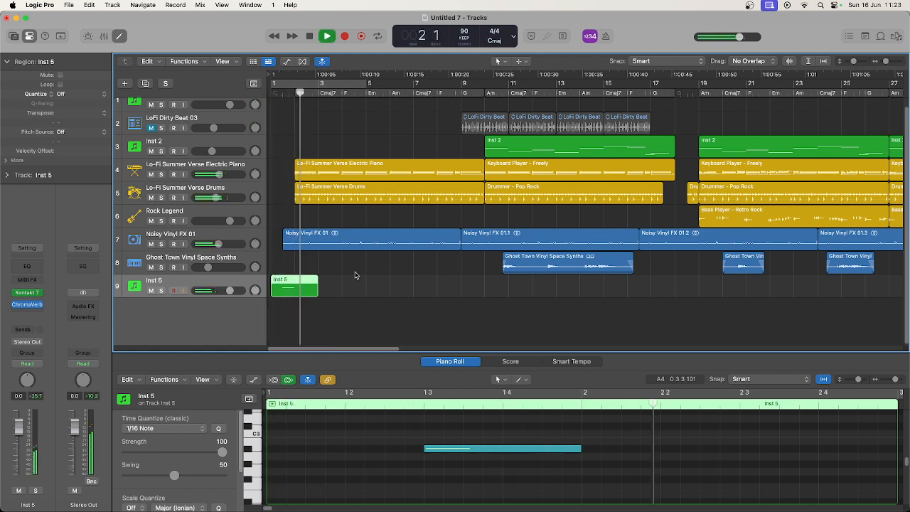
pyautogui.moveTo(300, 282); pyautogui.dragTo(493, 289)
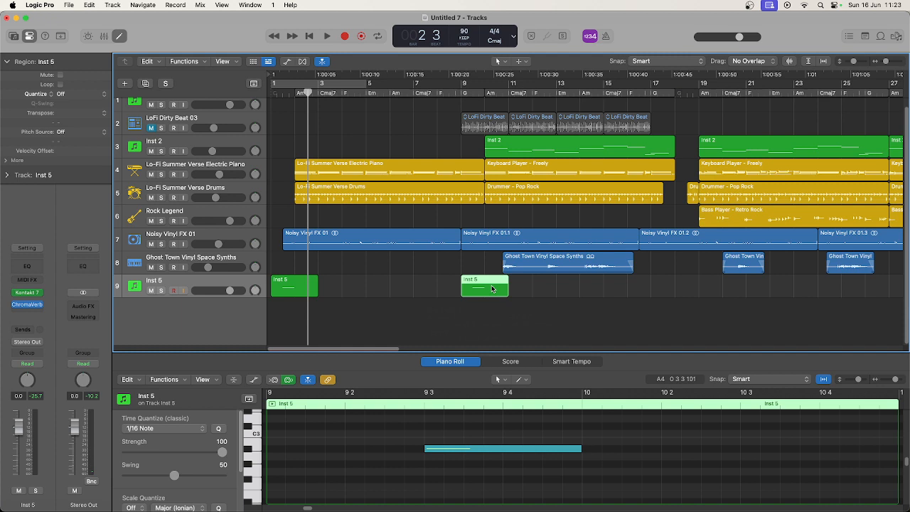
# - Audition the Inst 5 copy at bar 9, raise its note by one semitone, and replay the passage
pyautogui.click(450, 93)
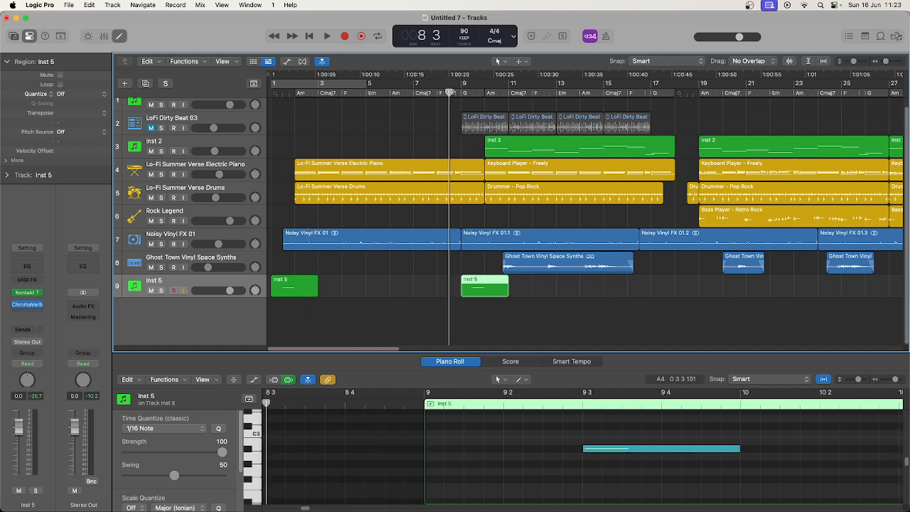
pyautogui.press('space')
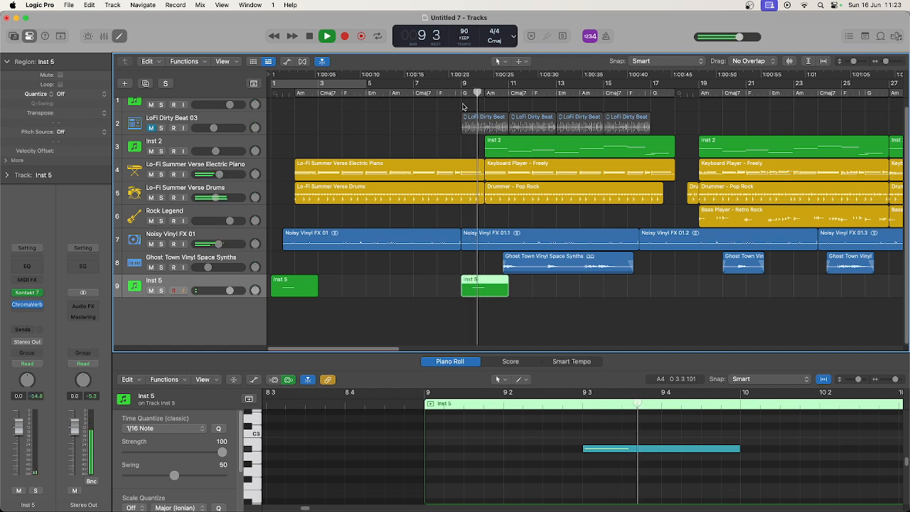
pyautogui.press('space')
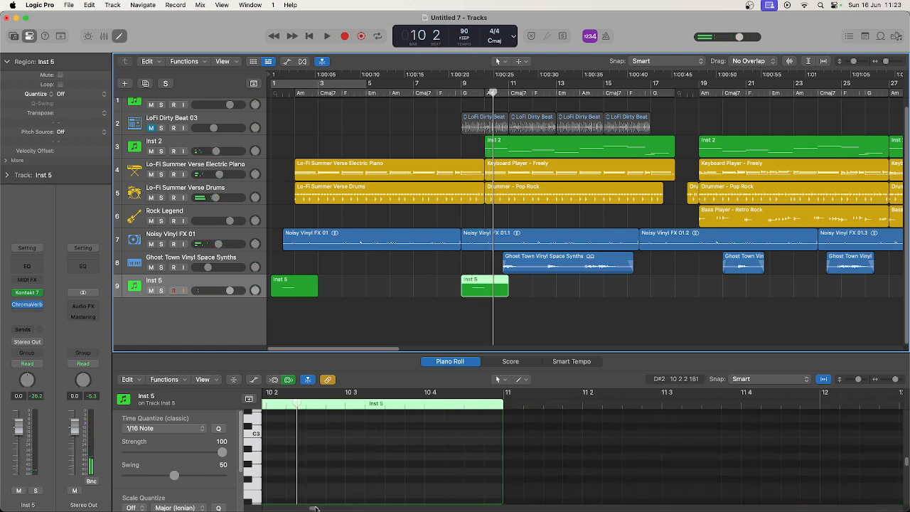
pyautogui.hscroll(-10, 329, 464)
pyautogui.moveTo(342, 447); pyautogui.dragTo(338, 441)
pyautogui.press('space')
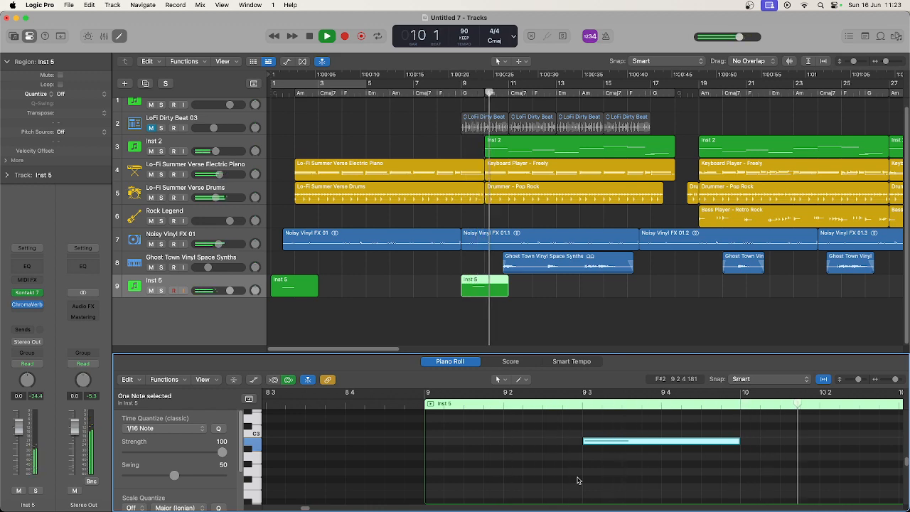
# - Set the quantize swing of the bar 9 Inst 5 note to 81, auditioning it soloed and with the full mix
pyautogui.click(162, 291)
pyautogui.press('space')
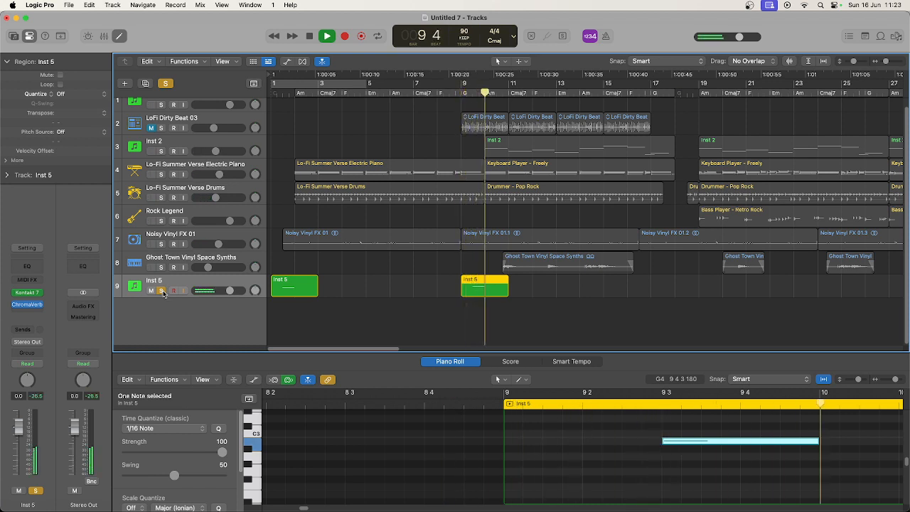
pyautogui.press('space')
pyautogui.moveTo(180, 479); pyautogui.dragTo(198, 479)
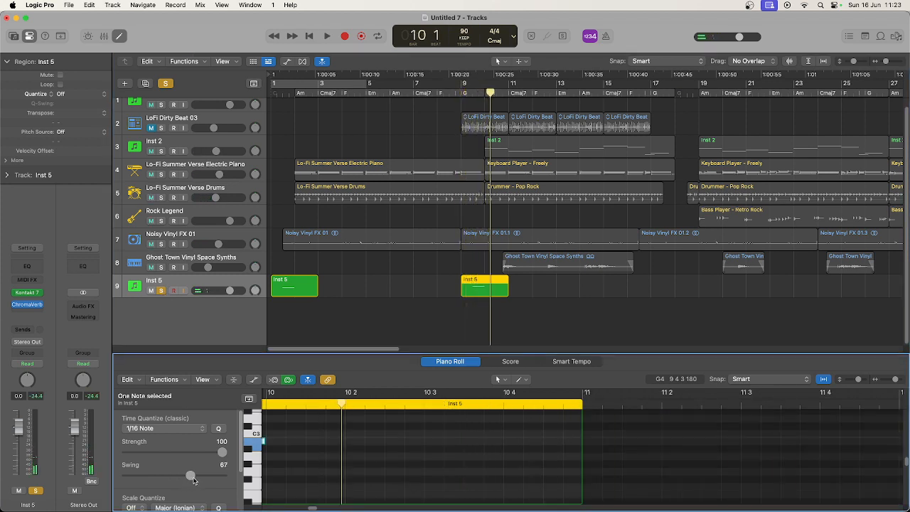
pyautogui.press('space')
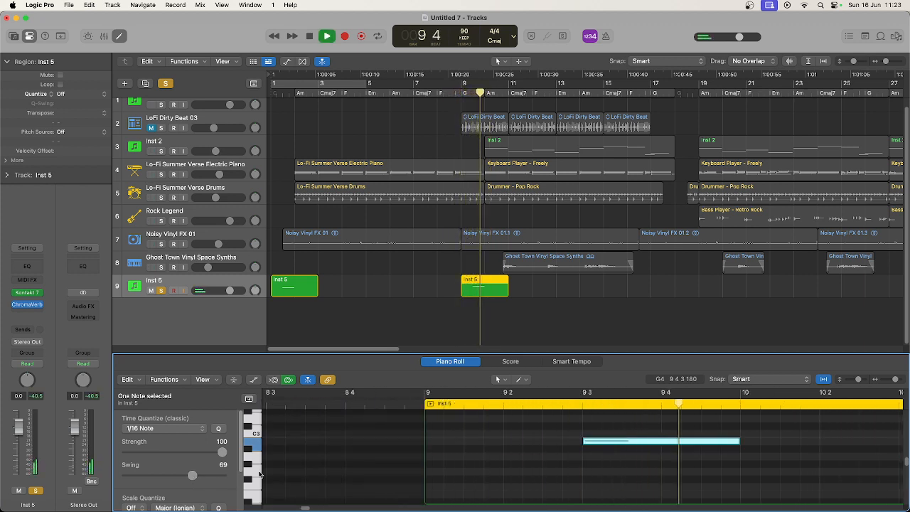
pyautogui.press('space')
pyautogui.moveTo(192, 475); pyautogui.dragTo(204, 476)
pyautogui.press('space')
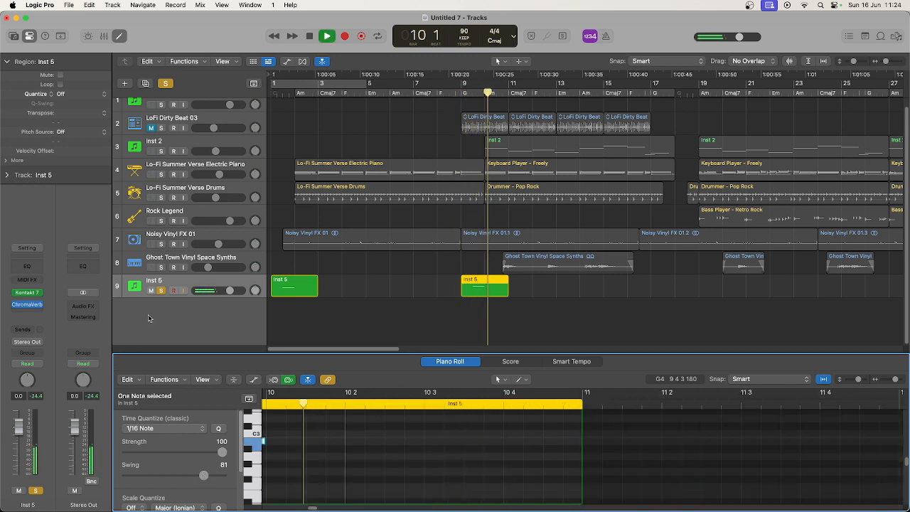
pyautogui.click(161, 291)
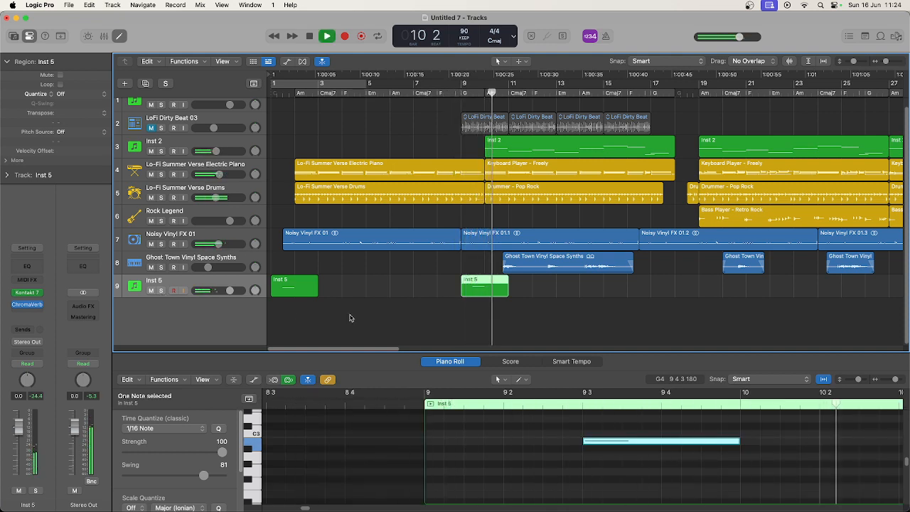
pyautogui.press('space')
# - Copy the bar 9 Inst 5 region to bar 18 and lower the copy's note to E2
pyautogui.moveTo(494, 283); pyautogui.dragTo(708, 292)
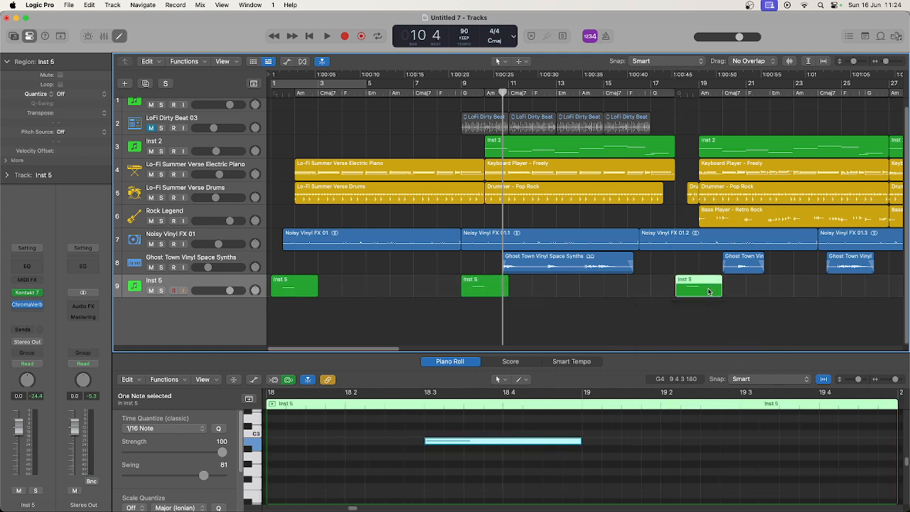
pyautogui.scroll(3, 522, 446)
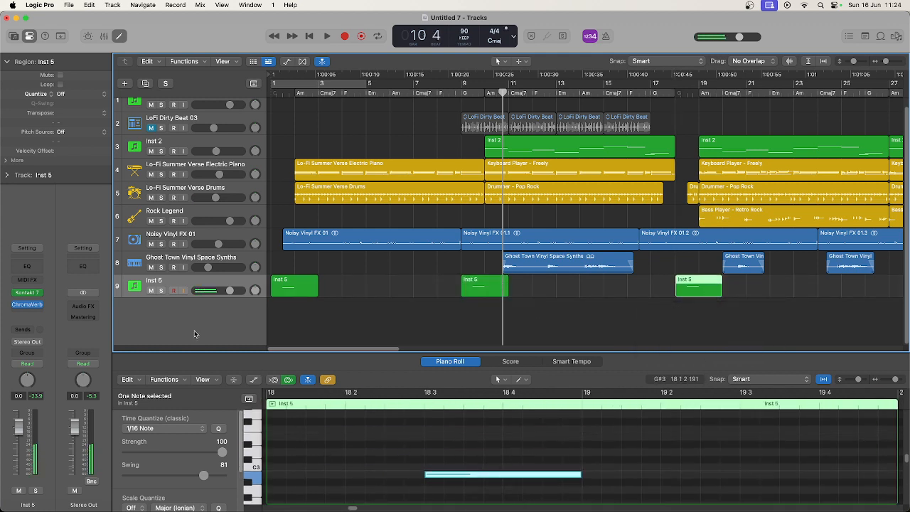
pyautogui.scroll(-1, 471, 452)
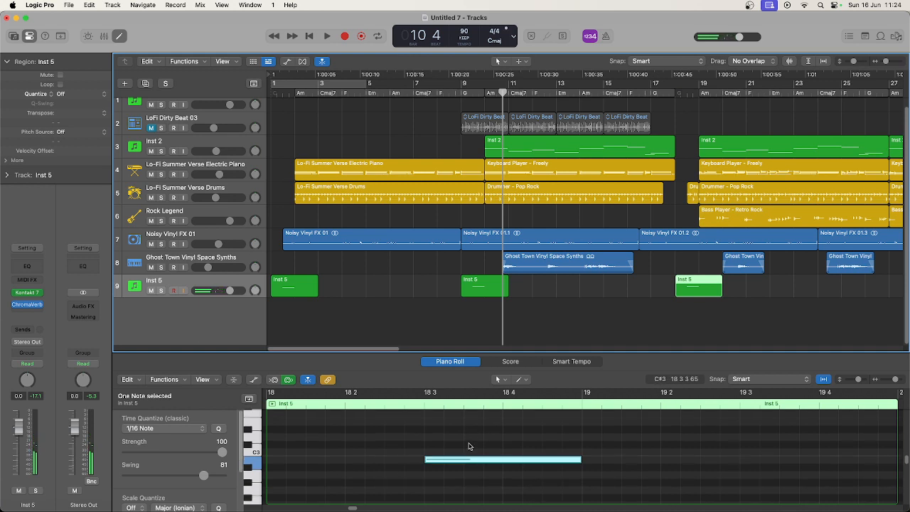
pyautogui.scroll(-3, 468, 450)
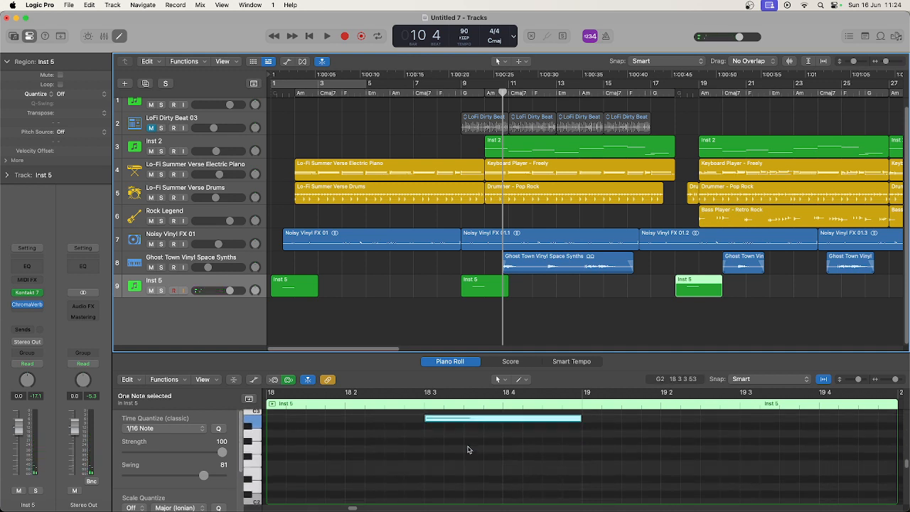
pyautogui.moveTo(469, 423); pyautogui.dragTo(470, 475)
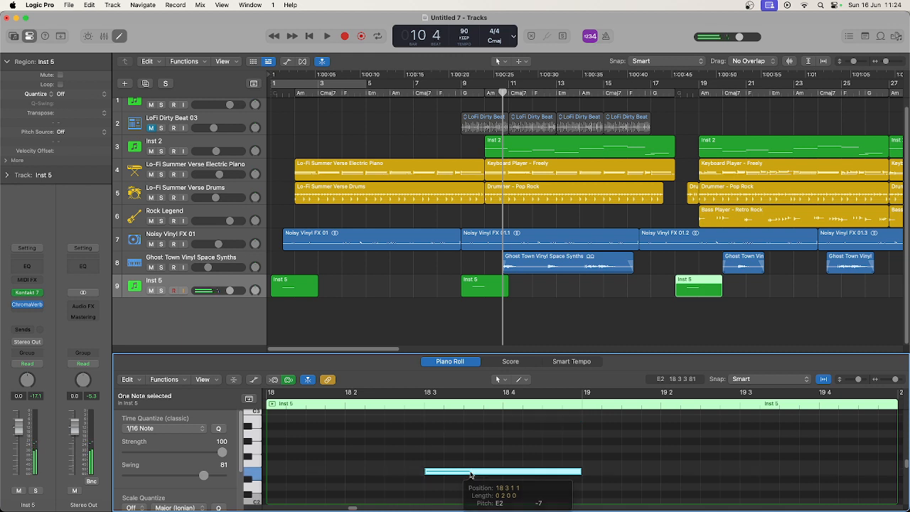
pyautogui.press('space')
pyautogui.press('space')
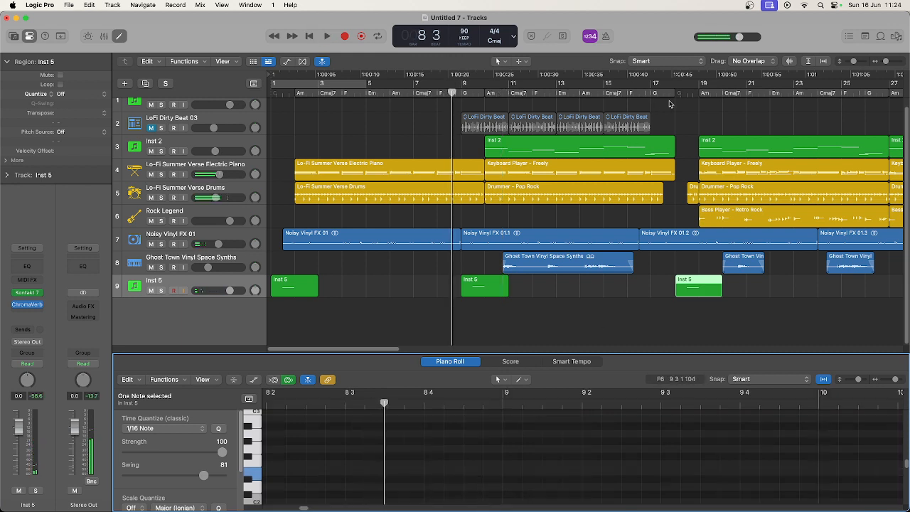
# - Audition the Inst 5 copy at bar 18, lower its note by two more semitones, and replay the passage
pyautogui.click(667, 92)
pyautogui.press('space')
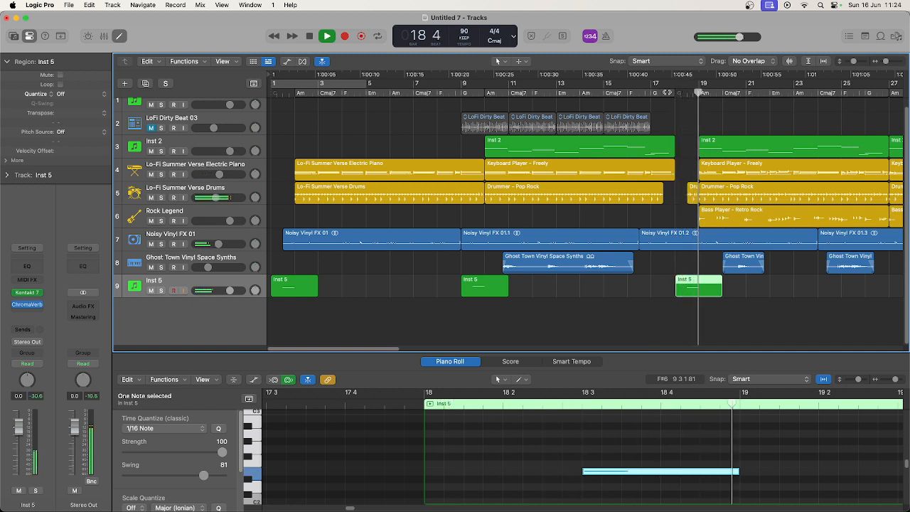
pyautogui.press('space')
pyautogui.moveTo(669, 472); pyautogui.dragTo(669, 486)
pyautogui.press('space')
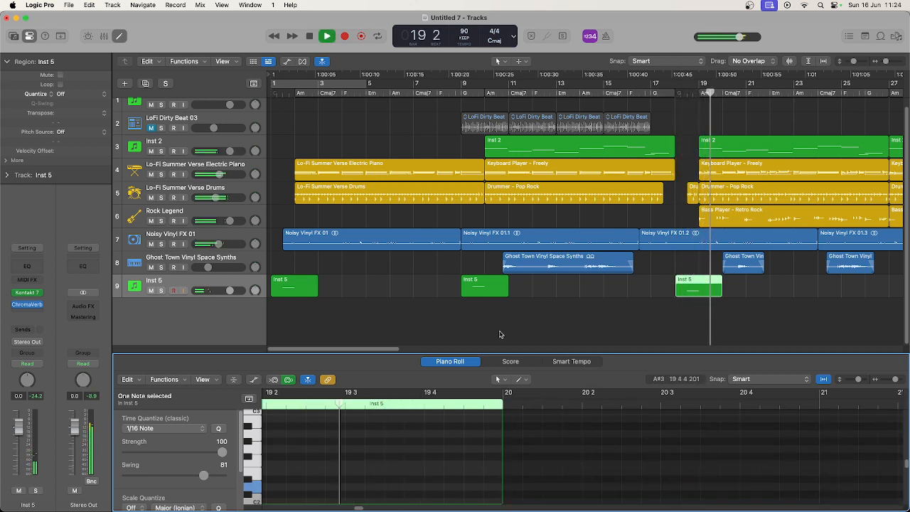
# - Copy the bar 18 Inst 5 region to bars 26 and 34 and play the passages around both copies
pyautogui.moveTo(383, 349); pyautogui.dragTo(439, 350)
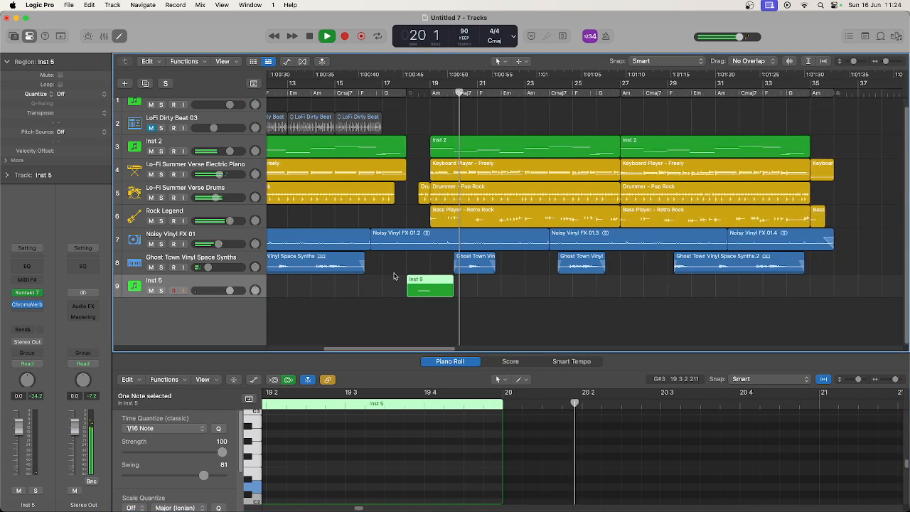
pyautogui.moveTo(421, 288); pyautogui.dragTo(804, 289)
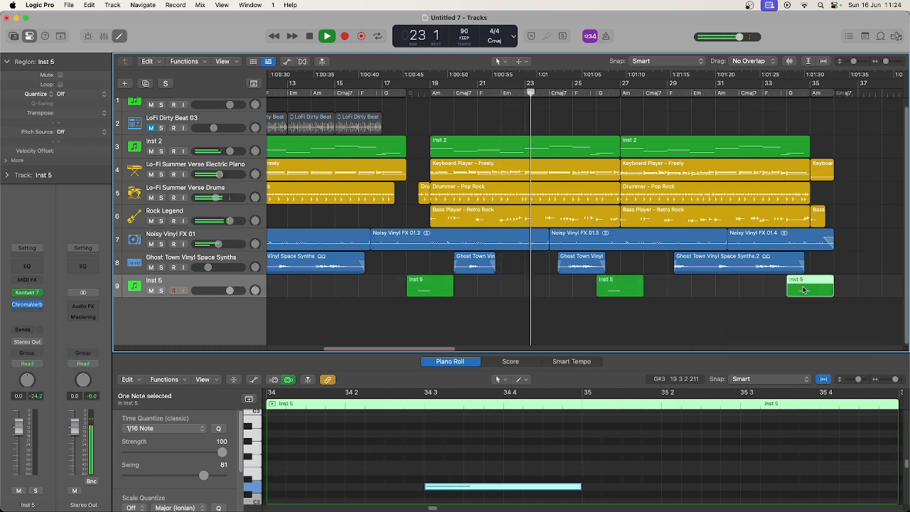
pyautogui.click(590, 92)
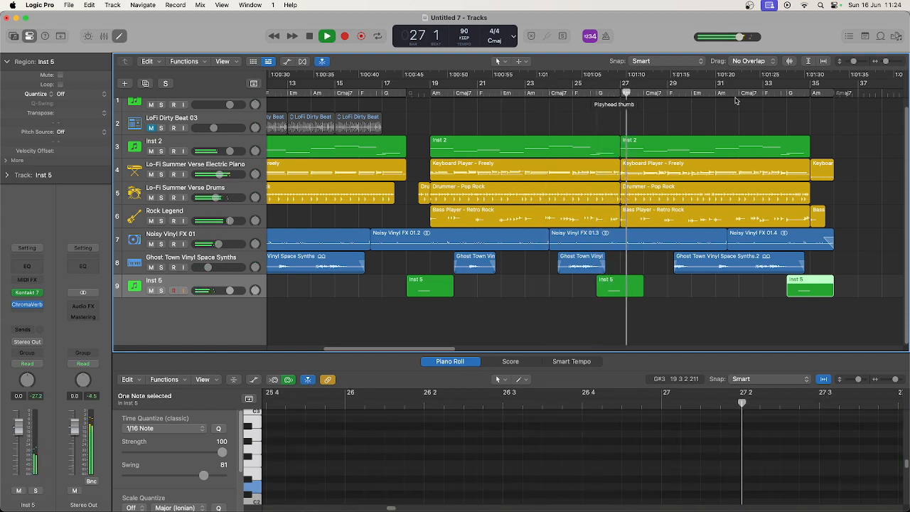
pyautogui.click(782, 91)
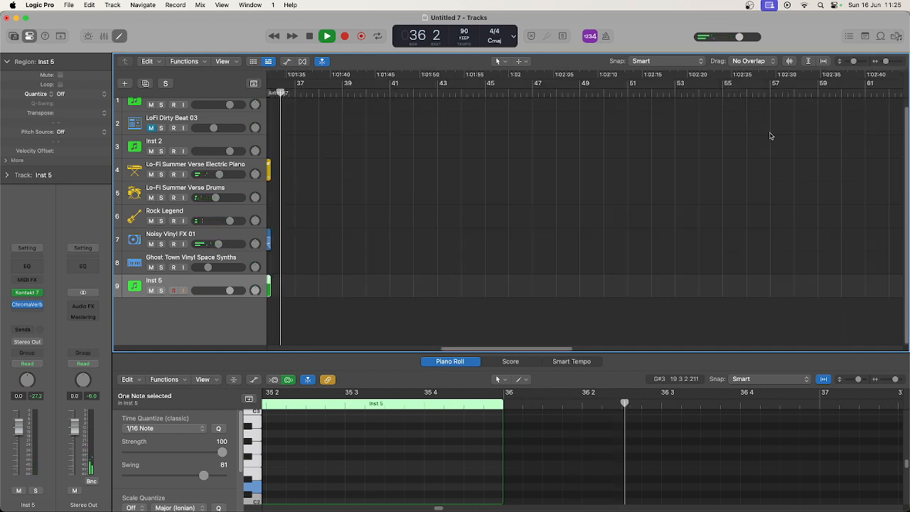
pyautogui.press('space')
# - Open the mixer below the arrangement and show the Stereo Out channel as an output track
pyautogui.moveTo(463, 350); pyautogui.dragTo(458, 350)
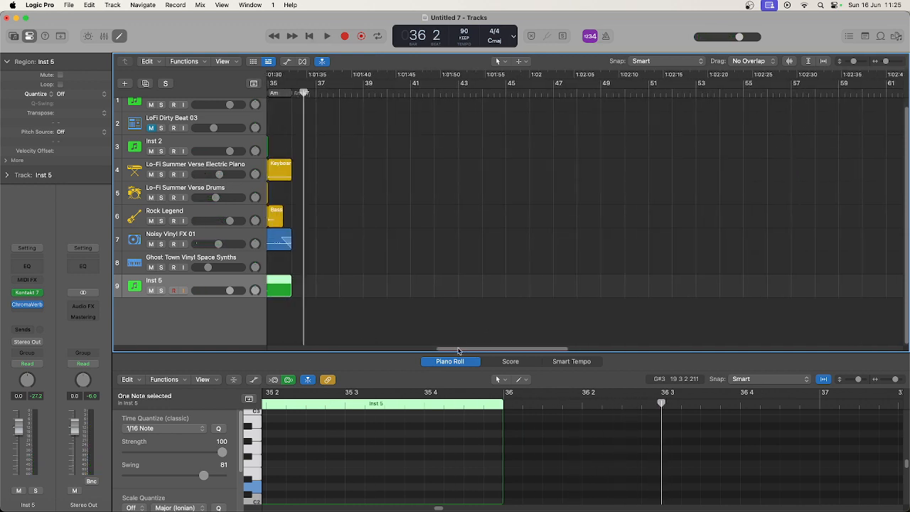
pyautogui.press('x')
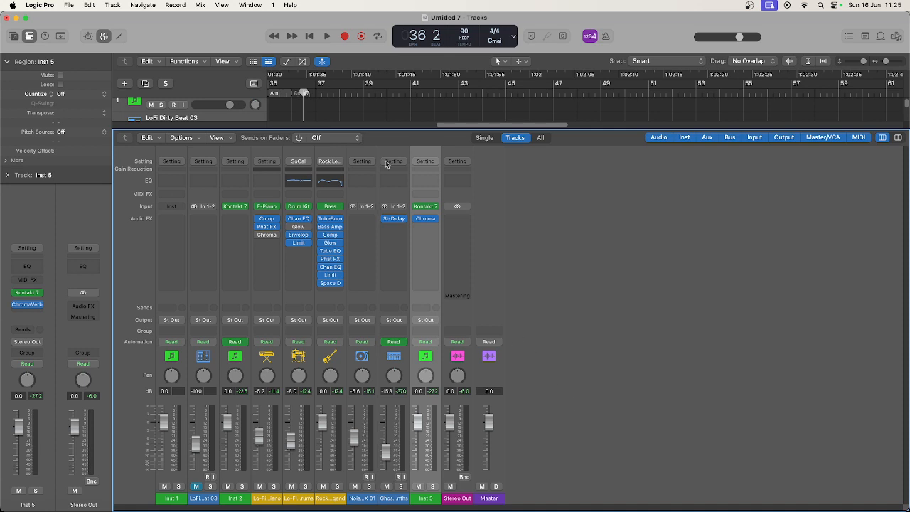
pyautogui.moveTo(375, 130); pyautogui.dragTo(305, 304)
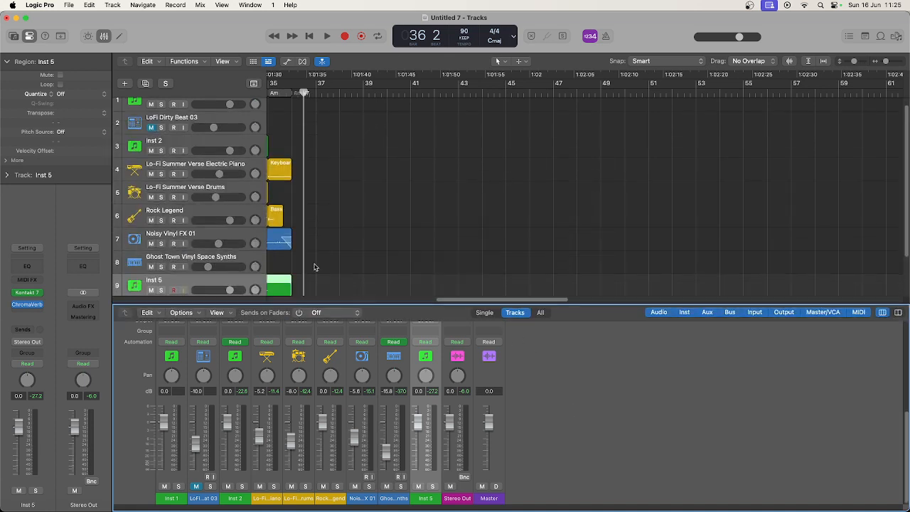
pyautogui.scroll(-2, 301, 267)
pyautogui.moveTo(490, 304); pyautogui.dragTo(457, 301)
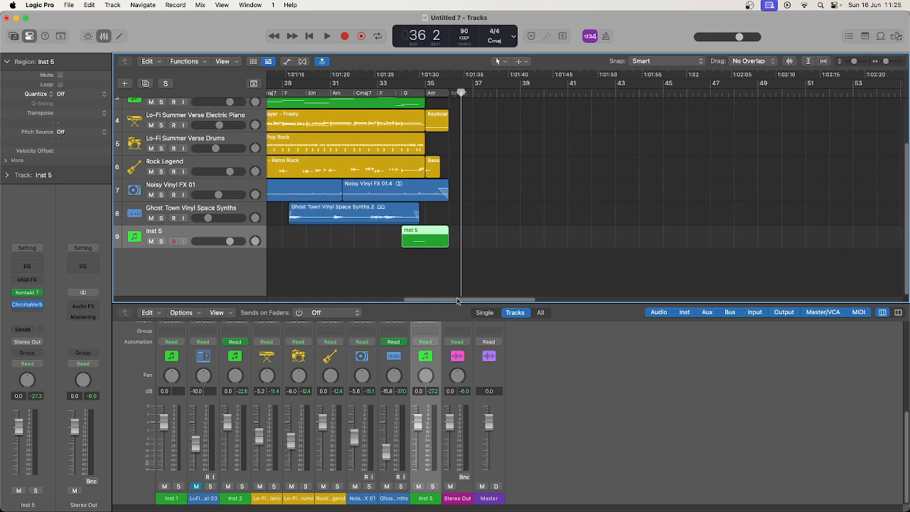
pyautogui.rightClick(468, 374)
pyautogui.click(475, 375)
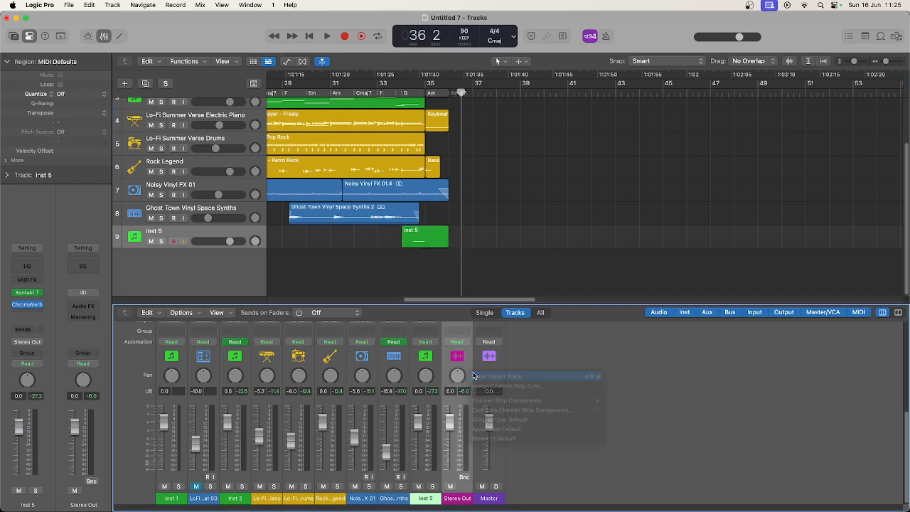
# - Create a MIDI region at bar 36 on the Stereo Out track and automate its volume from 0 dB down to -∞ dB
pyautogui.rightClick(459, 266)
pyautogui.click(464, 267)
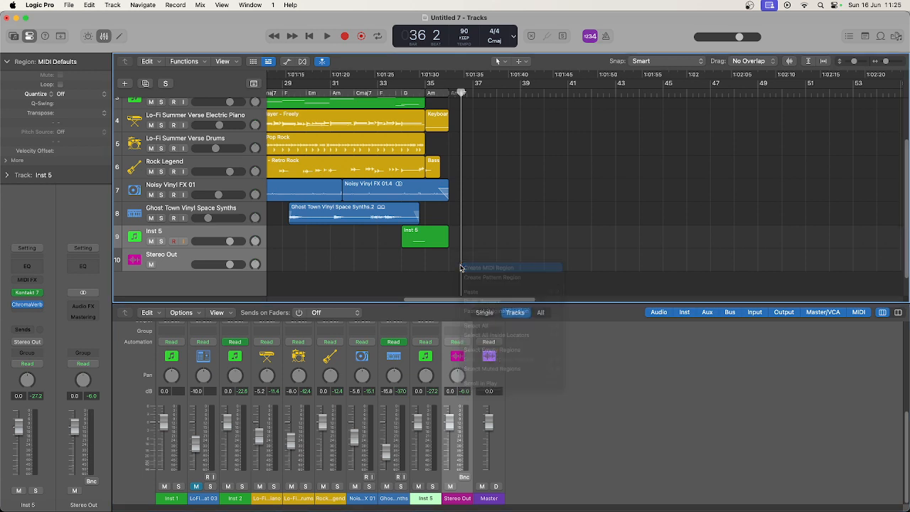
pyautogui.click(286, 62)
pyautogui.click(462, 272)
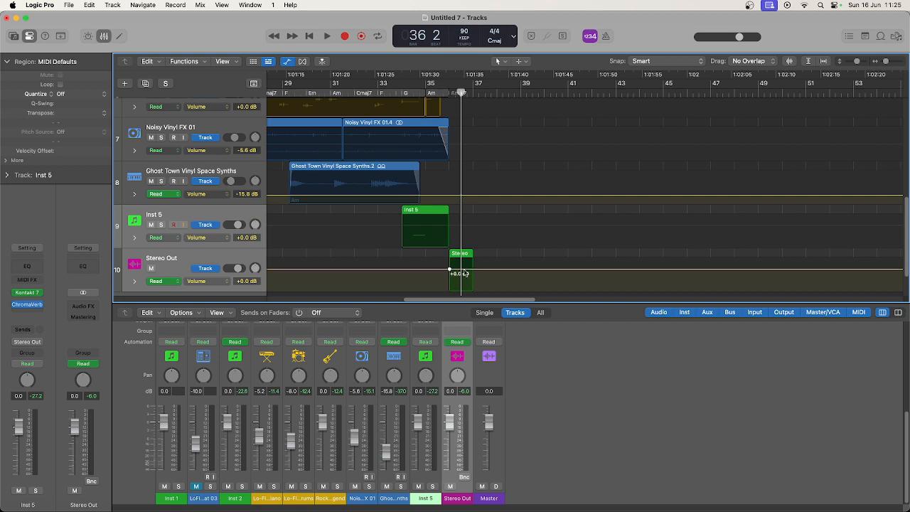
pyautogui.moveTo(464, 270); pyautogui.dragTo(463, 289)
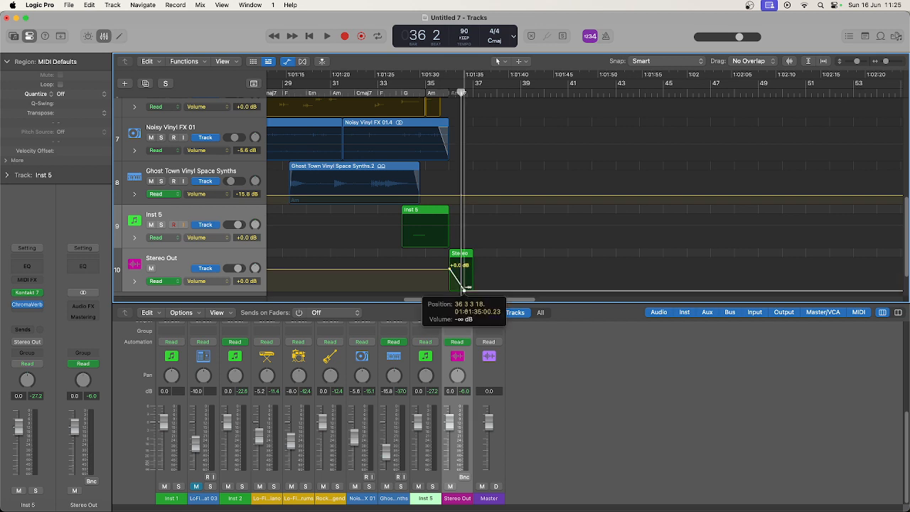
# - Bend the Stereo Out volume fade into an outward-bulging curve with the Automation Curve Tool
pyautogui.click(884, 62)
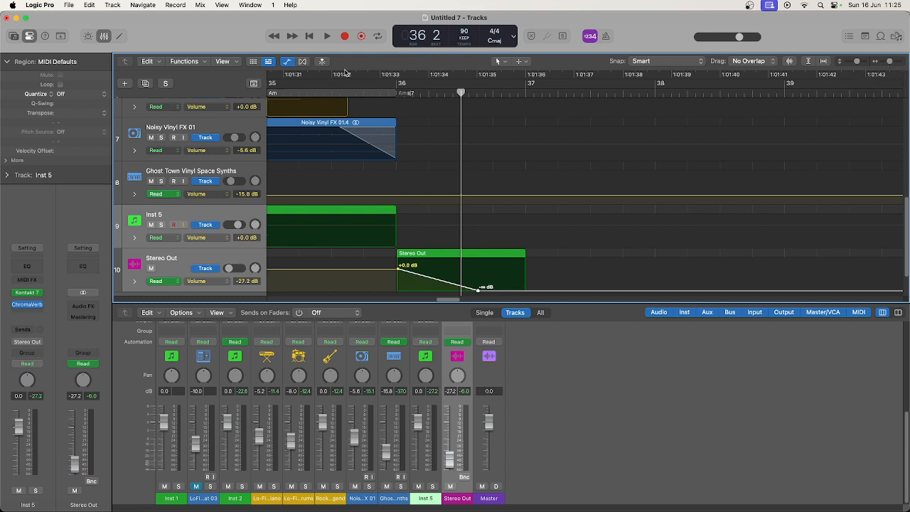
pyautogui.click(497, 62)
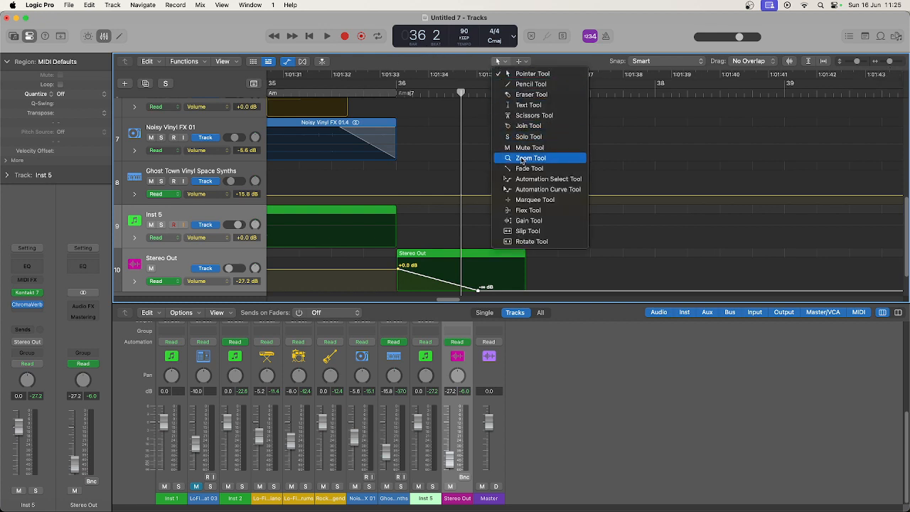
pyautogui.click(527, 188)
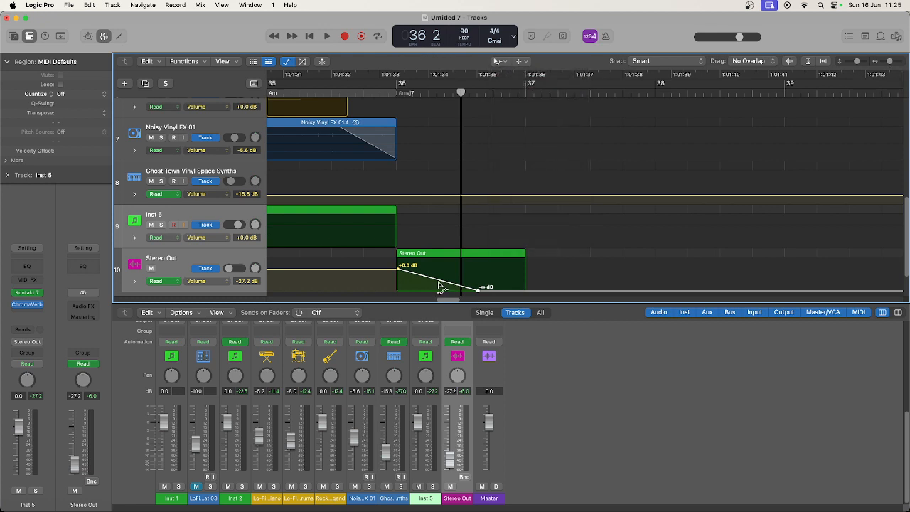
pyautogui.moveTo(440, 286); pyautogui.dragTo(485, 276)
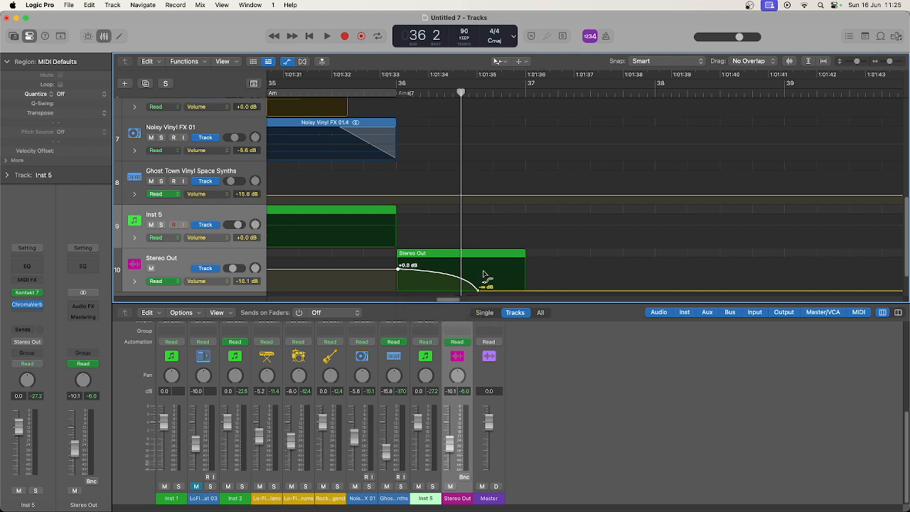
# - Move the fade's end point back to about the middle of bar 36 and trim the Stereo Out region to half a bar
pyautogui.click(499, 62)
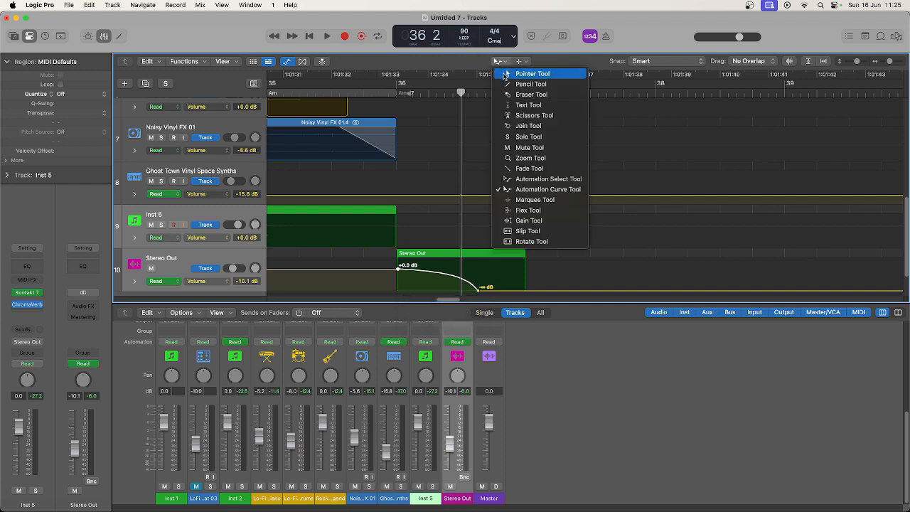
pyautogui.click(506, 75)
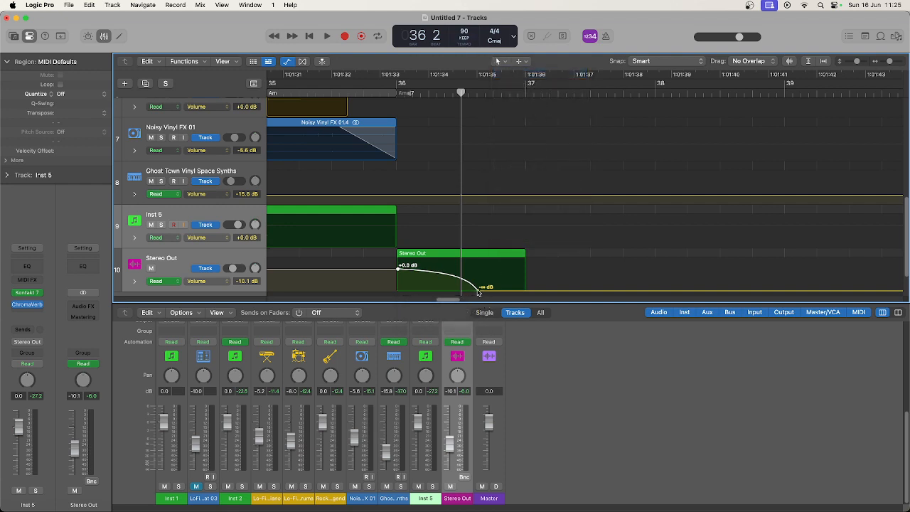
pyautogui.moveTo(478, 292); pyautogui.dragTo(459, 288)
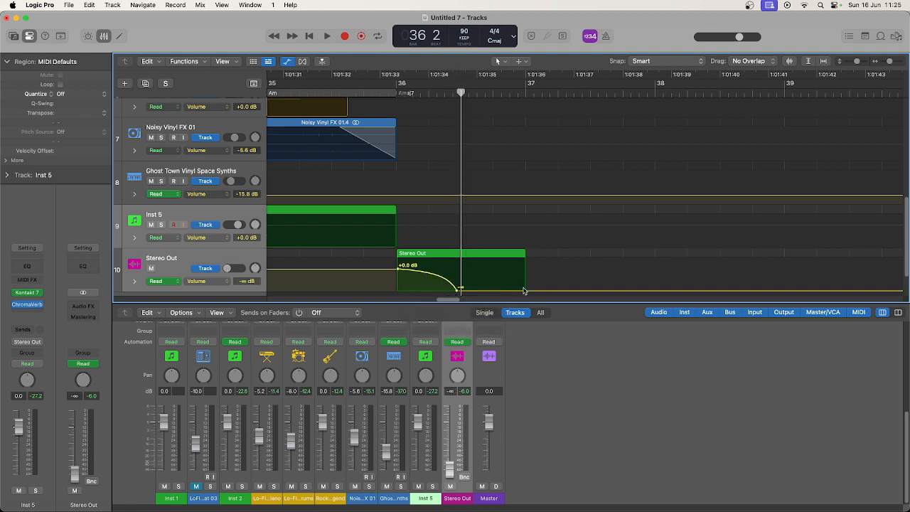
pyautogui.click(288, 63)
pyautogui.moveTo(523, 245); pyautogui.dragTo(461, 245)
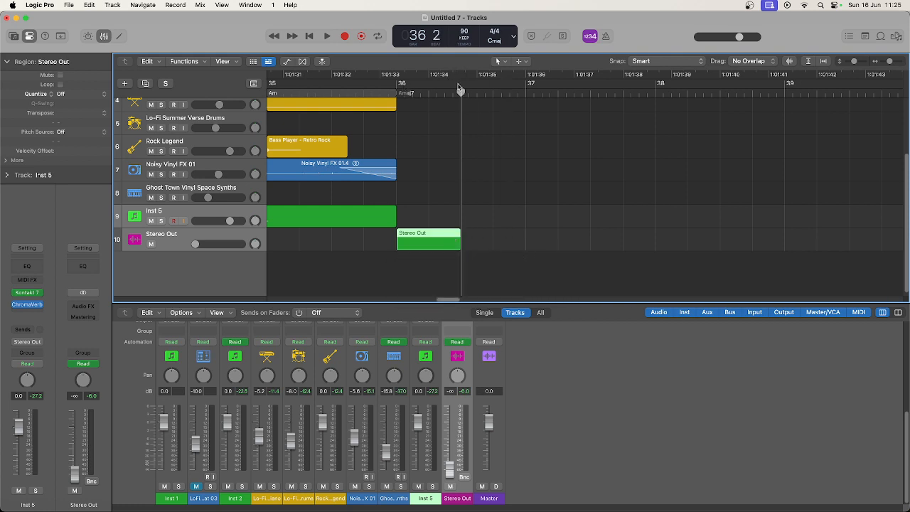
# - Set a cycle range from early in bar 35 to the middle of bar 36 and play the ending
pyautogui.moveTo(459, 84); pyautogui.dragTo(291, 84)
pyautogui.press('space')
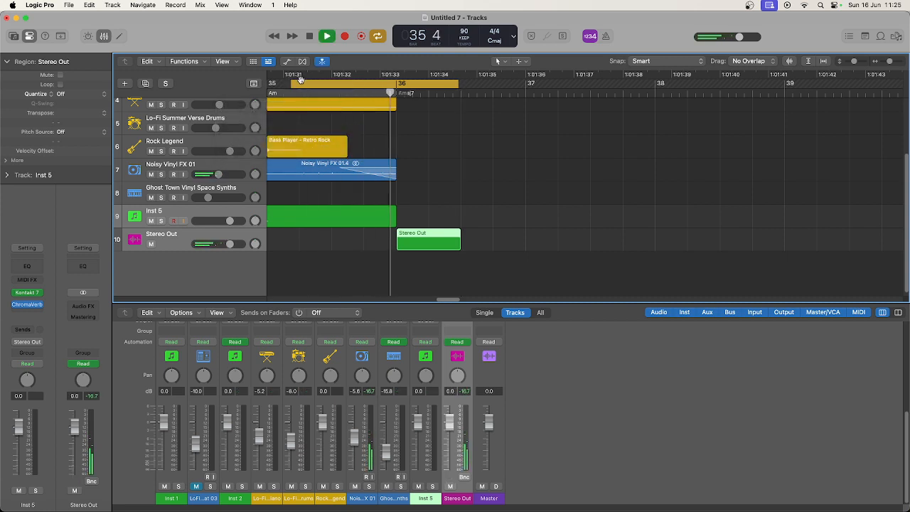
pyautogui.moveTo(448, 299); pyautogui.dragTo(423, 299)
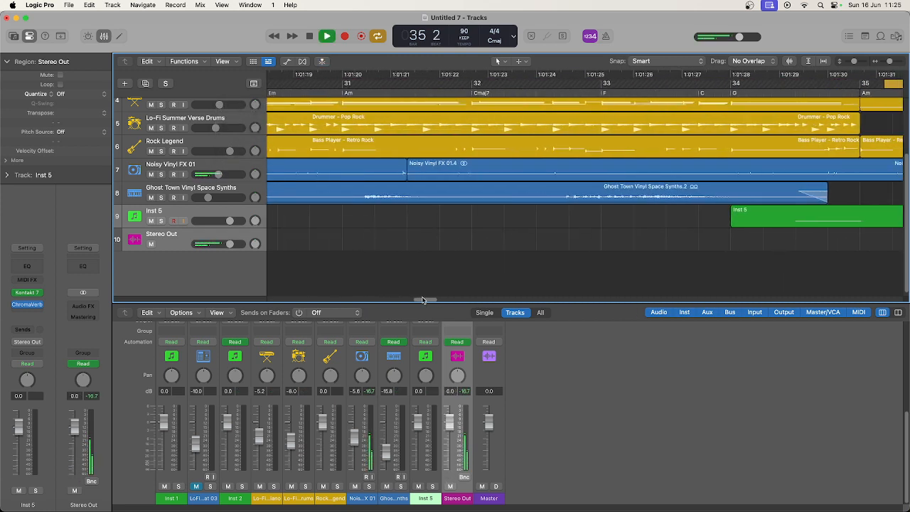
# - Extend the start of the cycle range back to about the middle of bar 32 and play the lead-in to the ending
pyautogui.scroll(3, 697, 207)
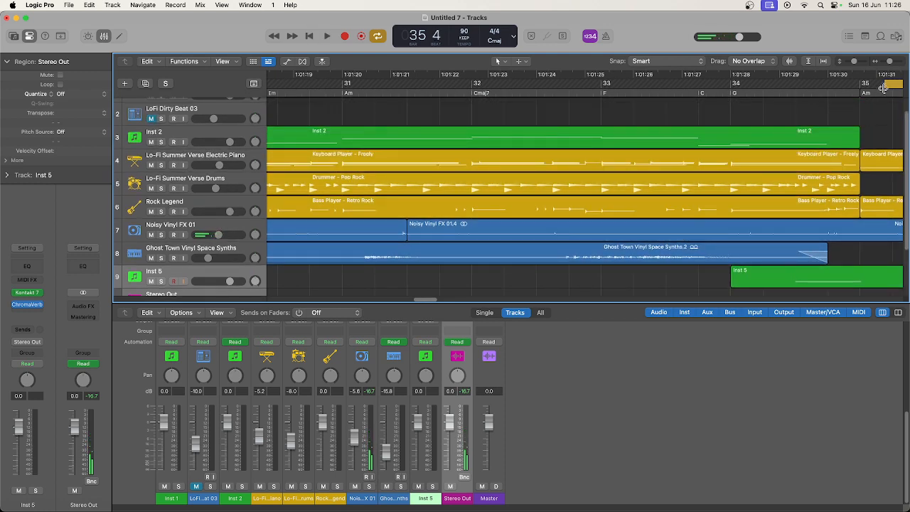
pyautogui.moveTo(883, 87); pyautogui.dragTo(535, 85)
pyautogui.press('space')
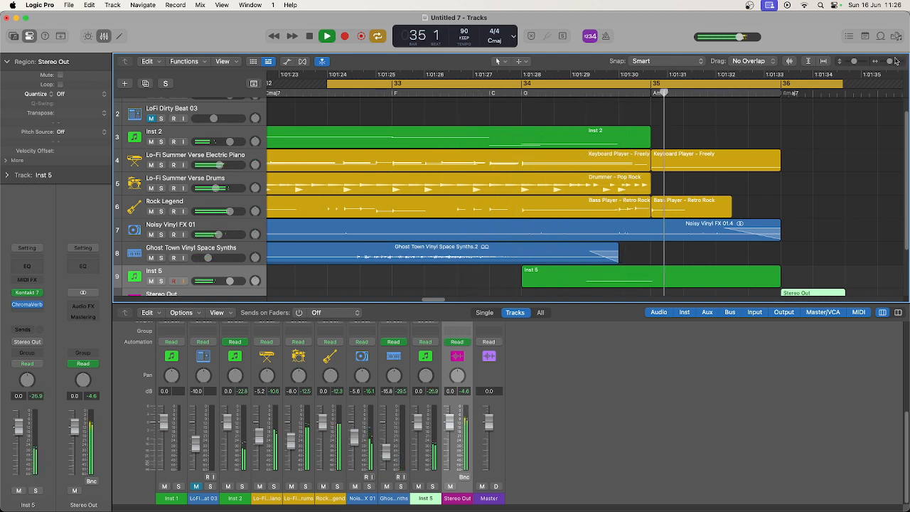
pyautogui.moveTo(890, 61); pyautogui.dragTo(886, 65)
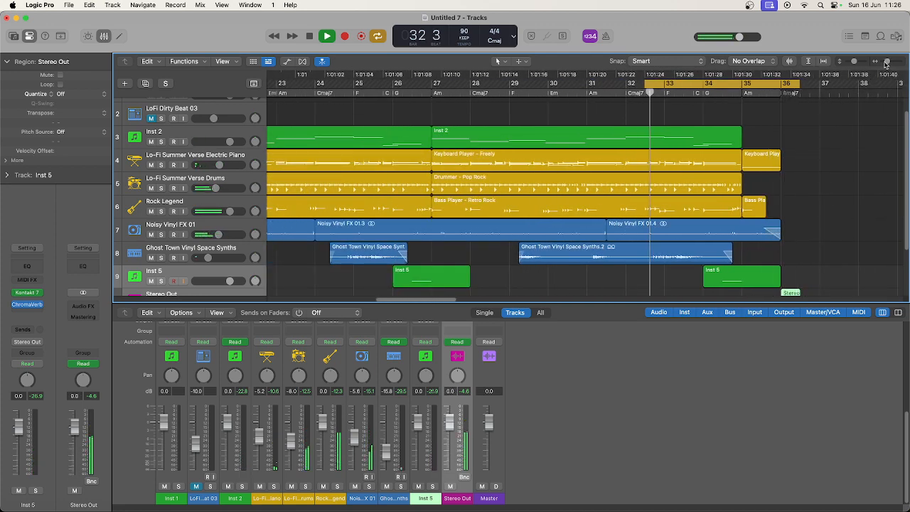
pyautogui.press('space')
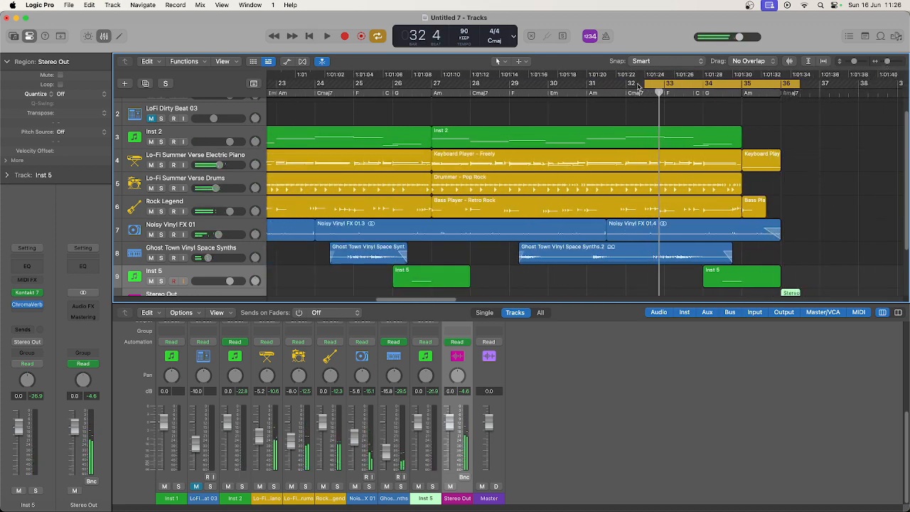
# - Extend the start of the cycle range back to early in bar 1 and play the song's opening
pyautogui.moveTo(645, 84); pyautogui.dragTo(283, 93)
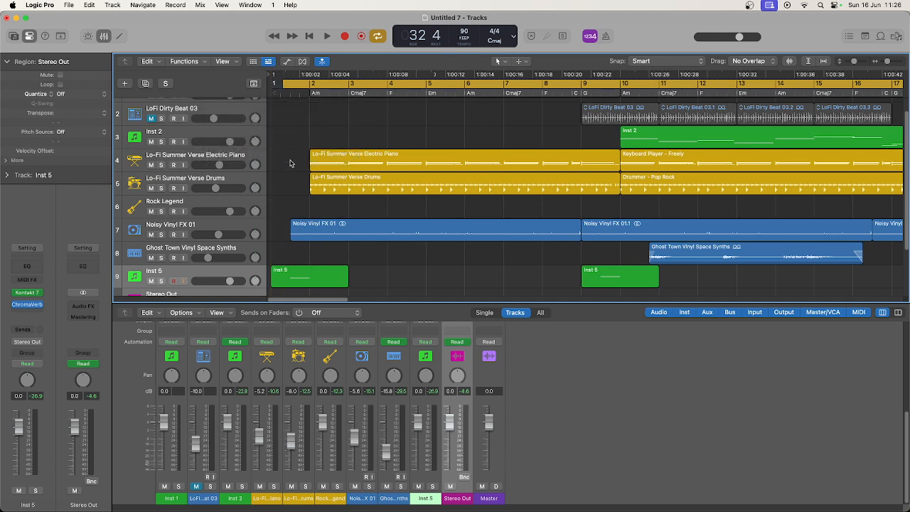
pyautogui.press('space')
pyautogui.press('space')
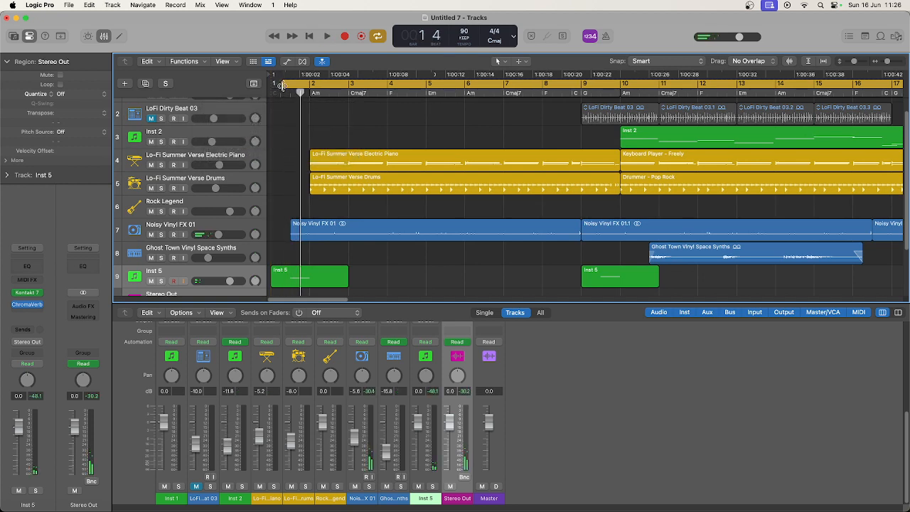
pyautogui.press('space')
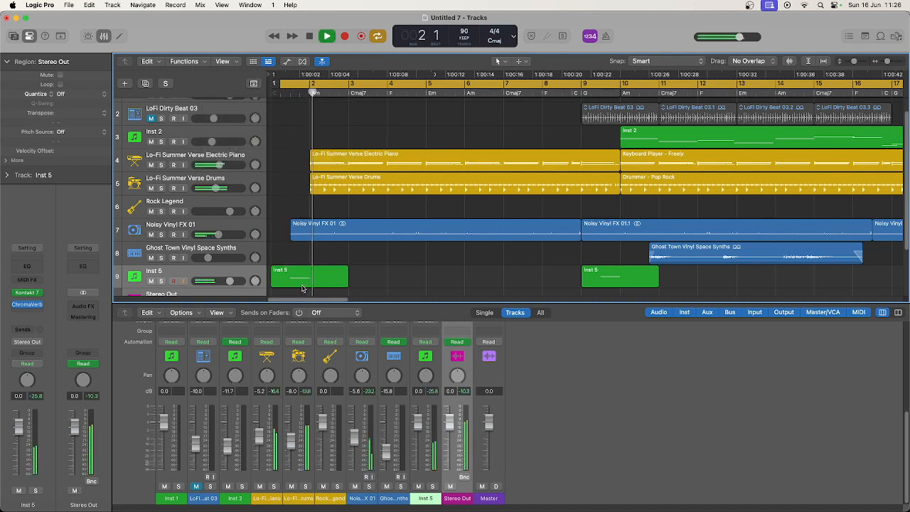
pyautogui.press('space')
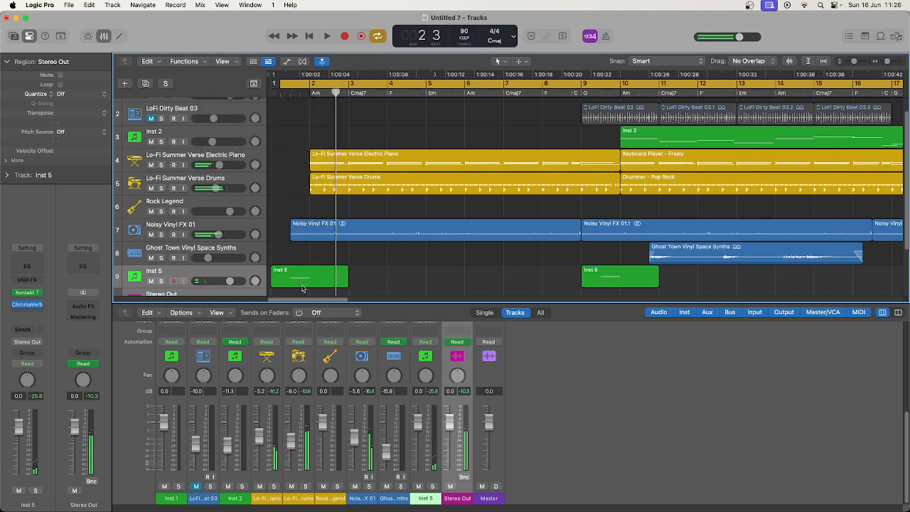
# - Shrink the mixer to enlarge the tracks area, and fit all ten tracks and the whole arrangement in view
pyautogui.scroll(2, 335, 257)
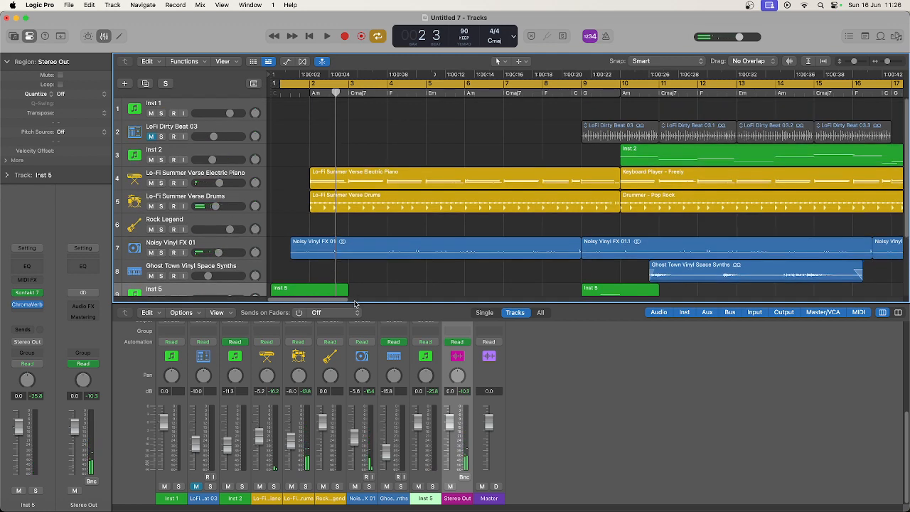
pyautogui.moveTo(352, 303); pyautogui.dragTo(357, 344)
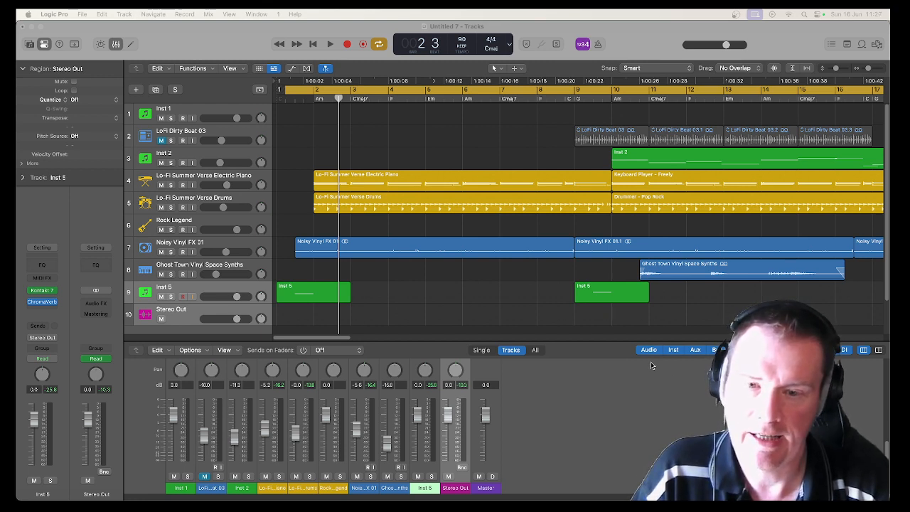
pyautogui.scroll(-2, 443, 304)
pyautogui.scroll(2, 442, 305)
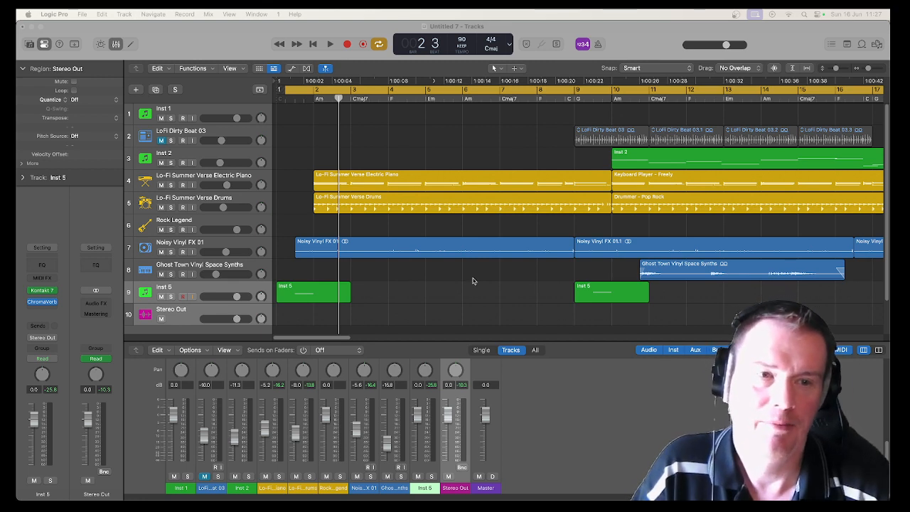
pyautogui.moveTo(869, 69); pyautogui.dragTo(865, 70)
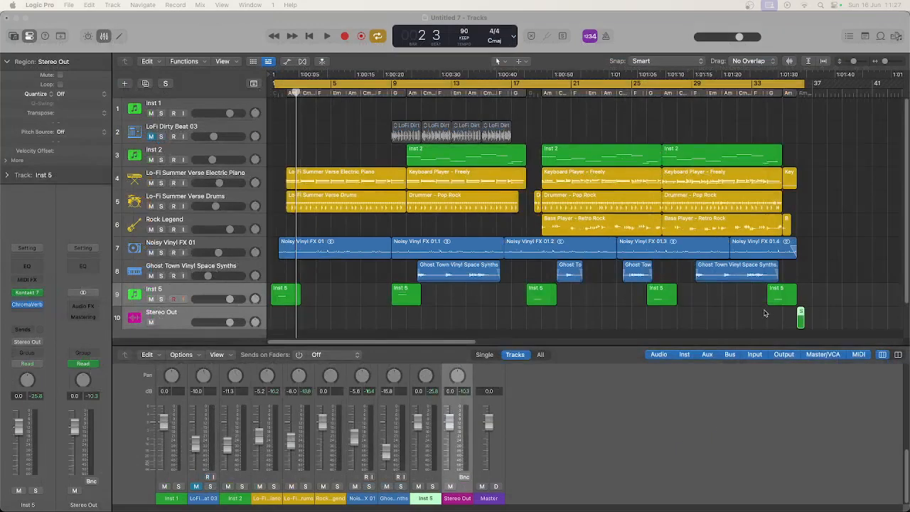
# - Deselect the Stereo Out region and play the full arrangement through the closing fade in bar 36
pyautogui.click(825, 258)
pyautogui.press('space')
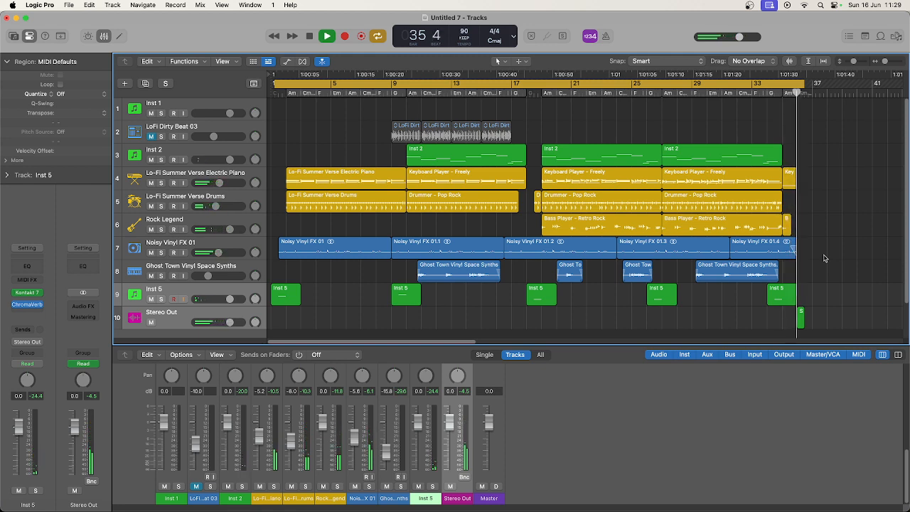
pyautogui.press('space')
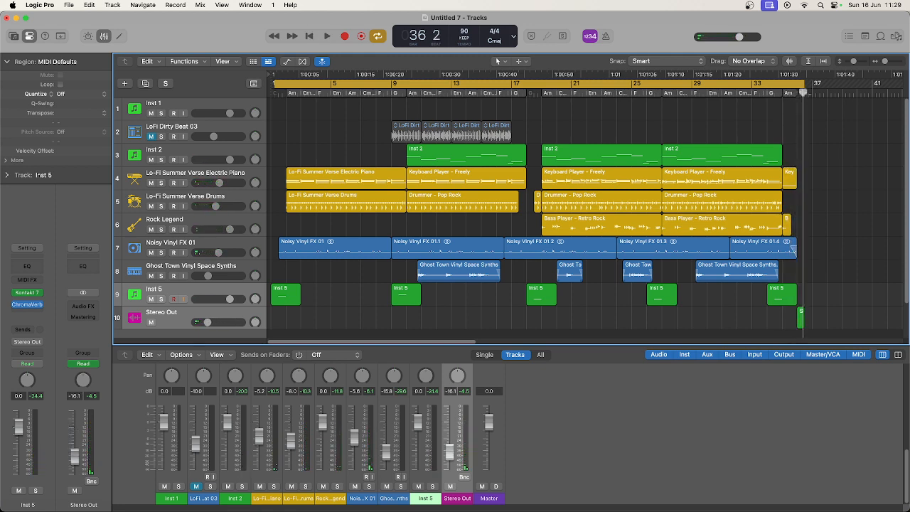